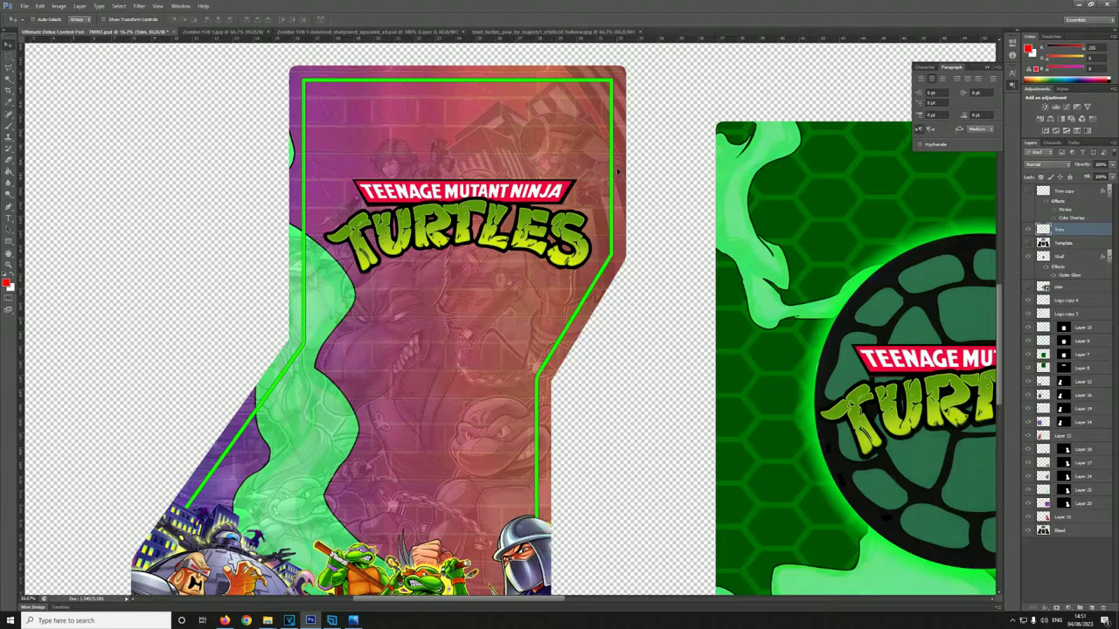
- Look over the turtle artwork on the control panel layout, and bring up the upscaled Zombie Yeti 1 image for comparison
{"action": "scroll", "coordinate": [617, 173], "scroll_direction": "down", "scroll_amount": 10}
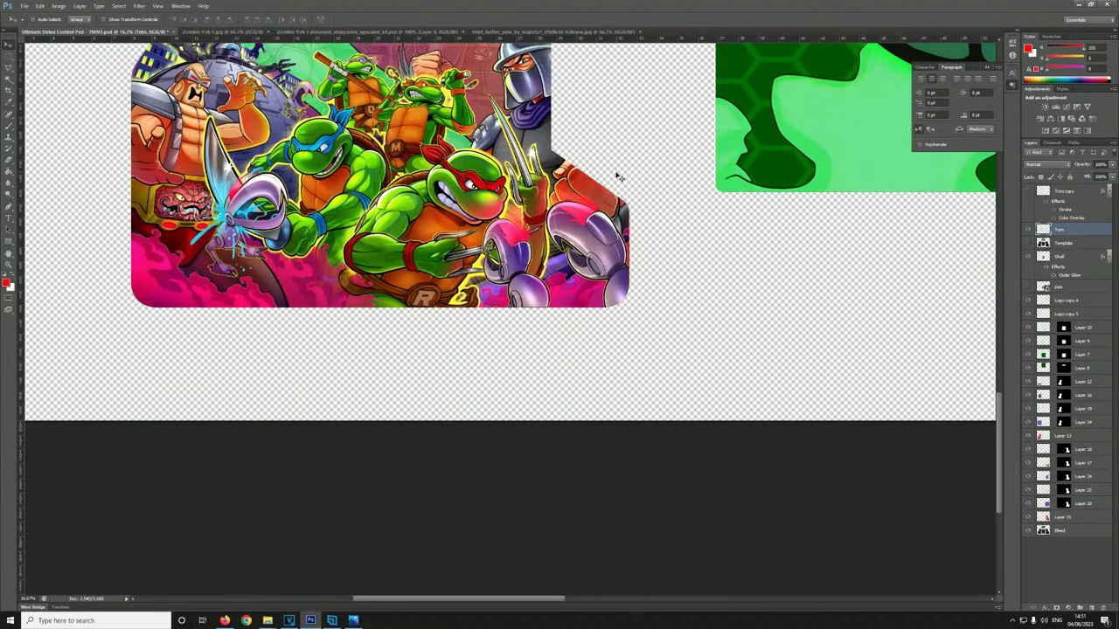
{"action": "scroll", "coordinate": [617, 177], "scroll_direction": "up", "scroll_amount": 5}
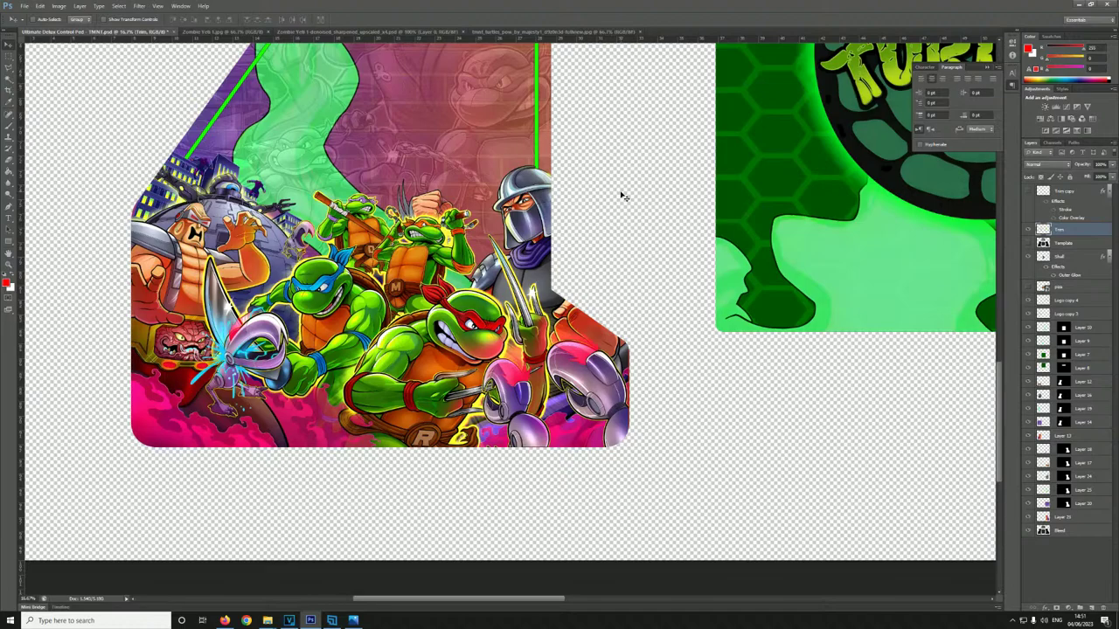
{"action": "left_click", "coordinate": [298, 33]}
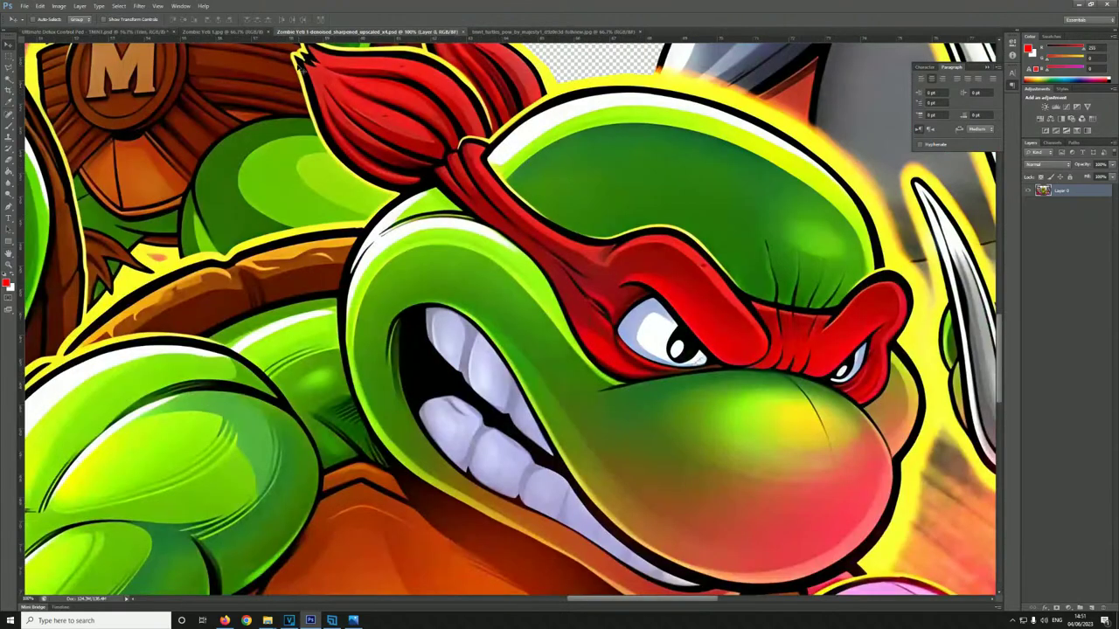
- Examine the red-masked turtle's face and raised weapon at 300% zoom in the original Zombie Yeti 1.jpg
{"action": "left_click", "coordinate": [237, 33]}
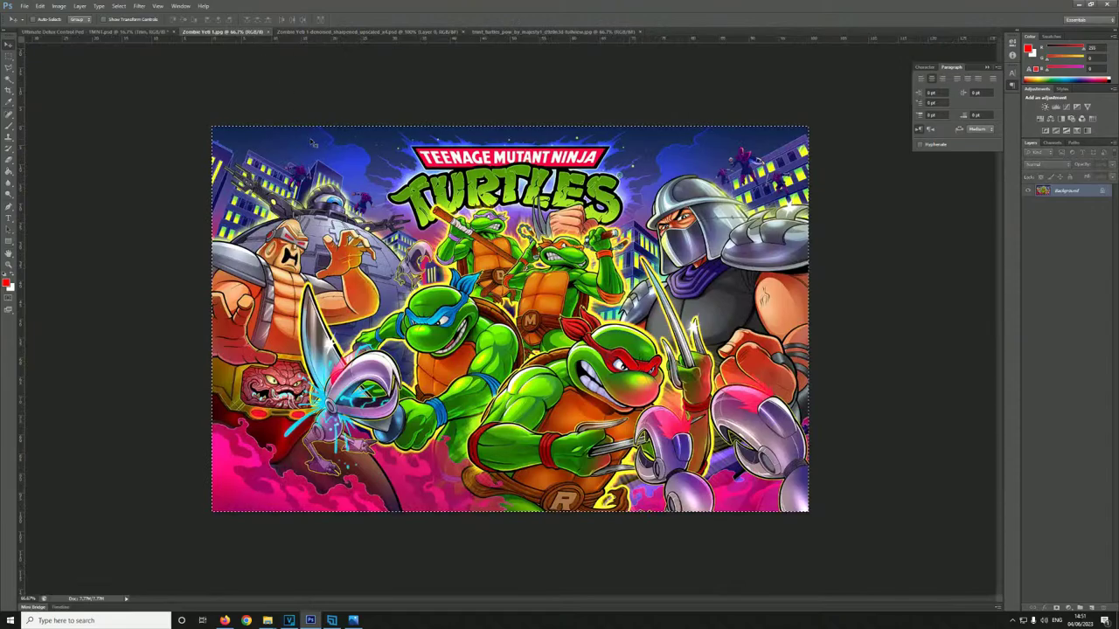
{"action": "key", "text": "ctrl+plus"}
{"action": "key", "text": "ctrl+plus"}
{"action": "key", "text": "ctrl+plus"}
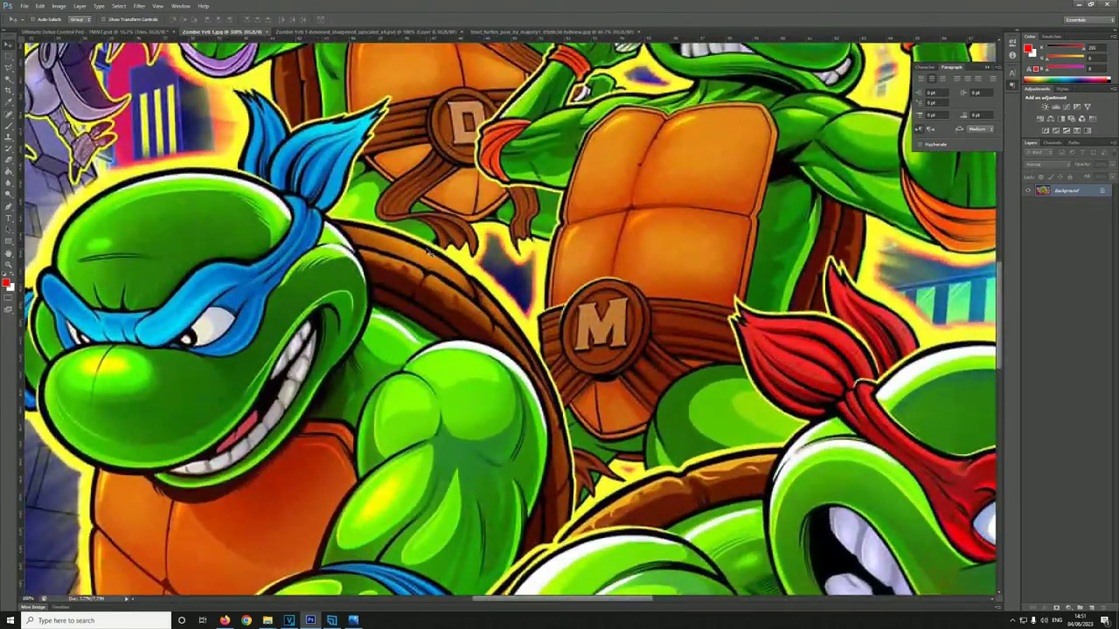
{"action": "key", "text": "ctrl+minus"}
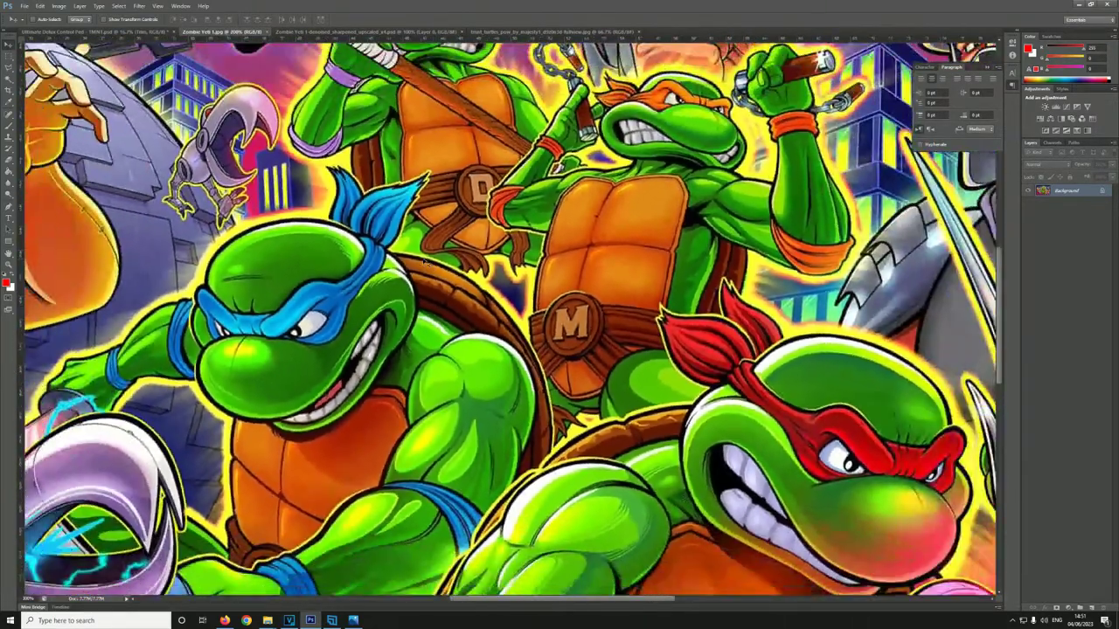
{"action": "key", "text": "ctrl+plus"}
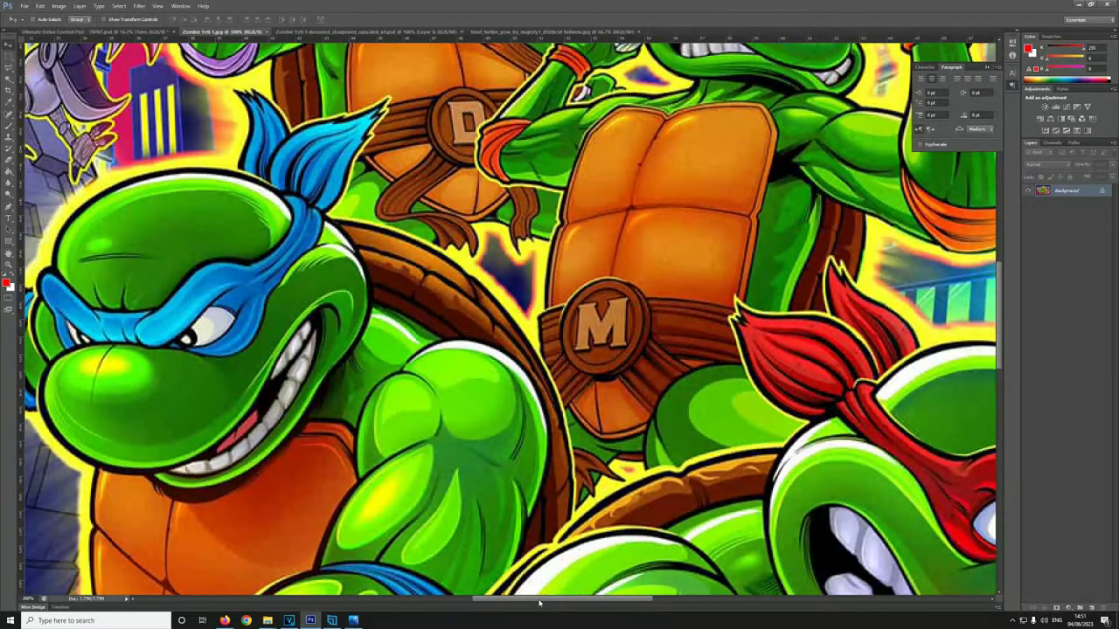
{"action": "left_click_drag", "start_coordinate": [539, 603], "coordinate": [640, 603]}
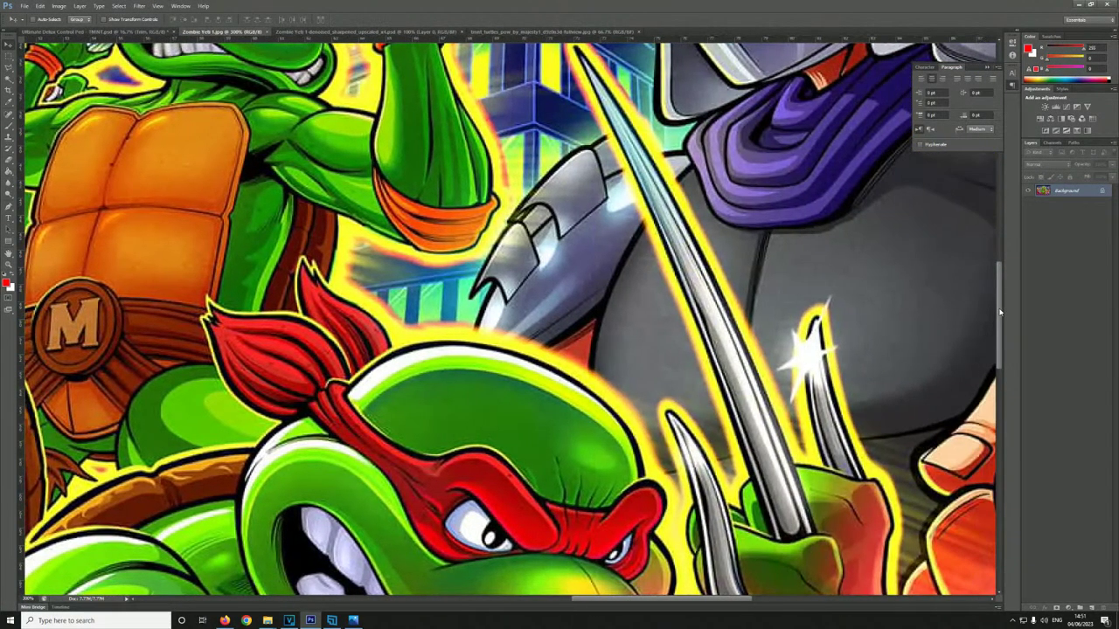
{"action": "left_click_drag", "start_coordinate": [1000, 313], "coordinate": [995, 359]}
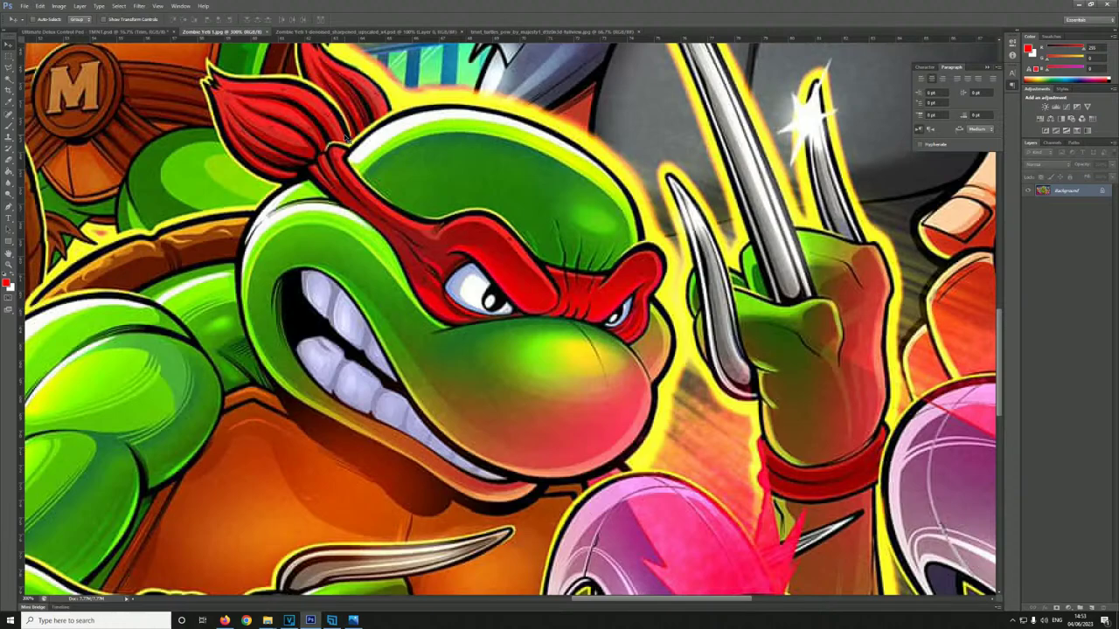
- Check the original image's pixel dimensions and resolution in Image Size, leaving the settings as they are
{"action": "left_click", "coordinate": [59, 6]}
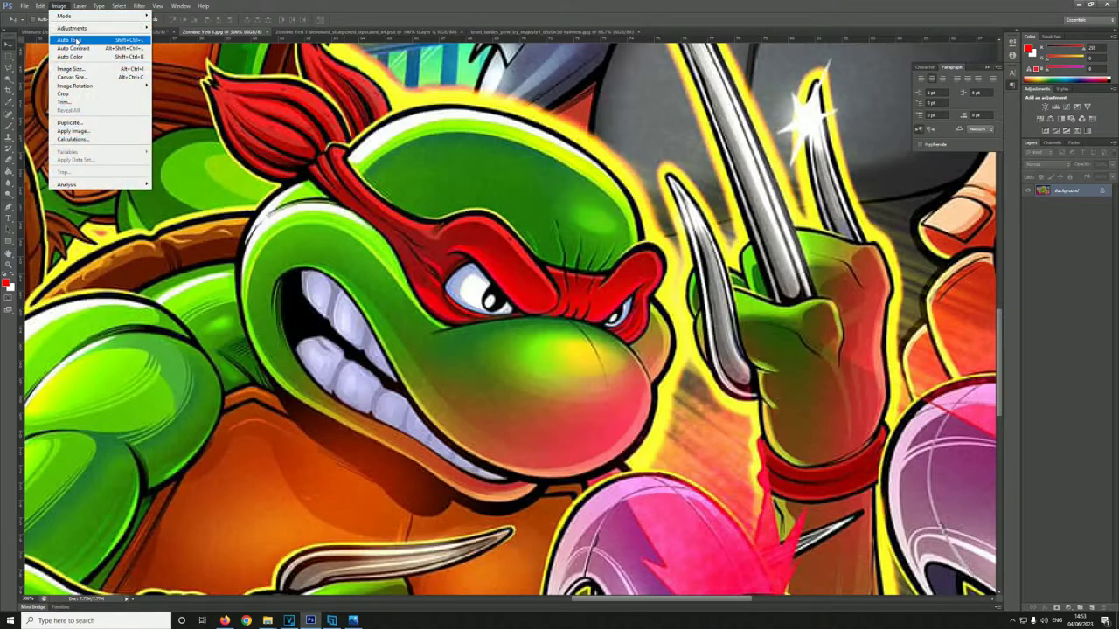
{"action": "left_click", "coordinate": [71, 68]}
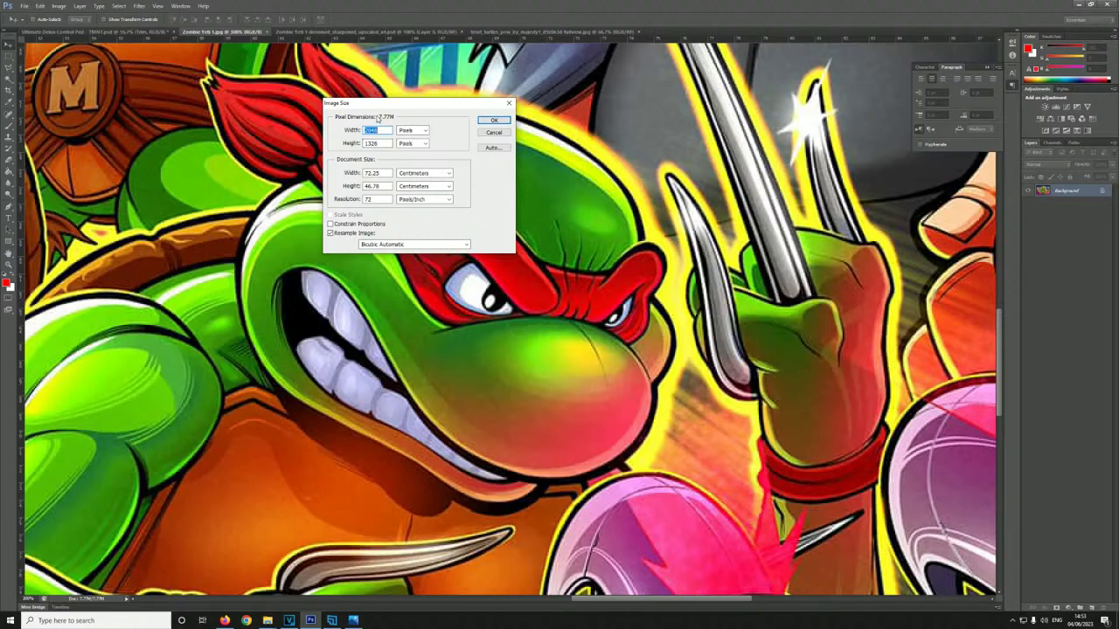
{"action": "left_click", "coordinate": [494, 120]}
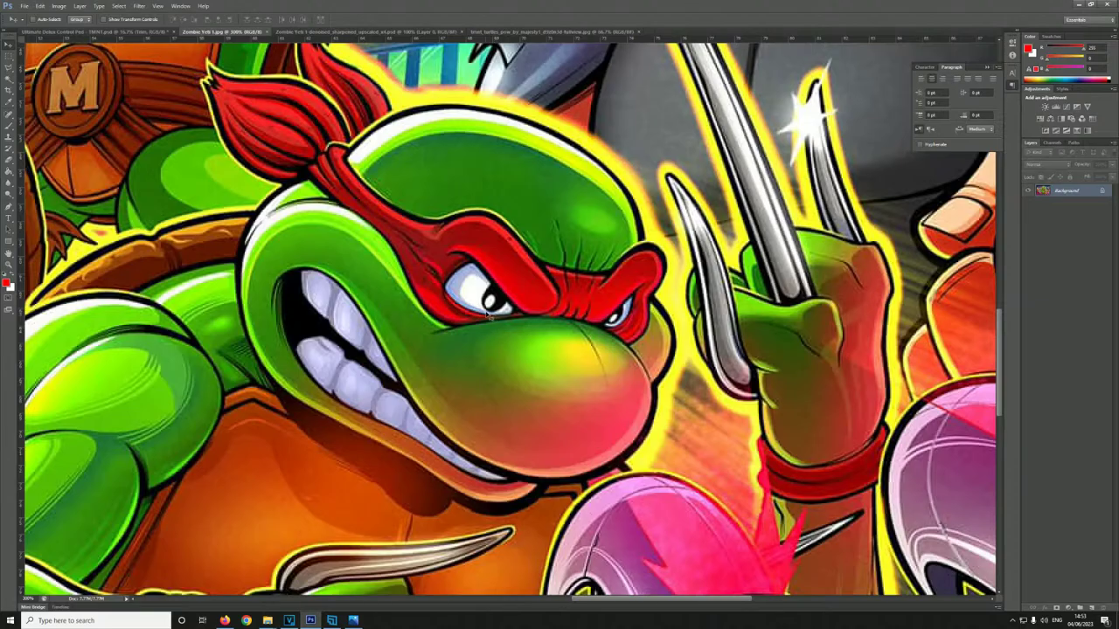
- Examine the original image's detail quality around the orange-masked turtle's nunchucks and Shredder's helmet at high zoom
{"action": "scroll", "coordinate": [536, 317], "scroll_direction": "up", "scroll_amount": 2}
{"action": "scroll", "coordinate": [534, 316], "scroll_direction": "down", "scroll_amount": 5}
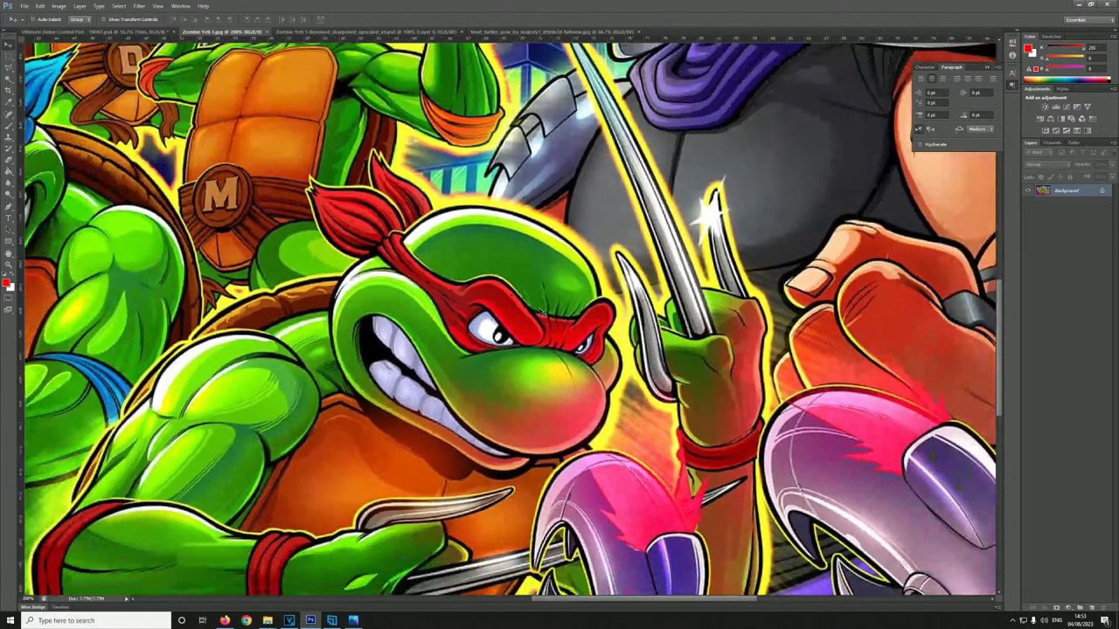
{"action": "scroll", "coordinate": [988, 320], "scroll_direction": "up", "scroll_amount": 4}
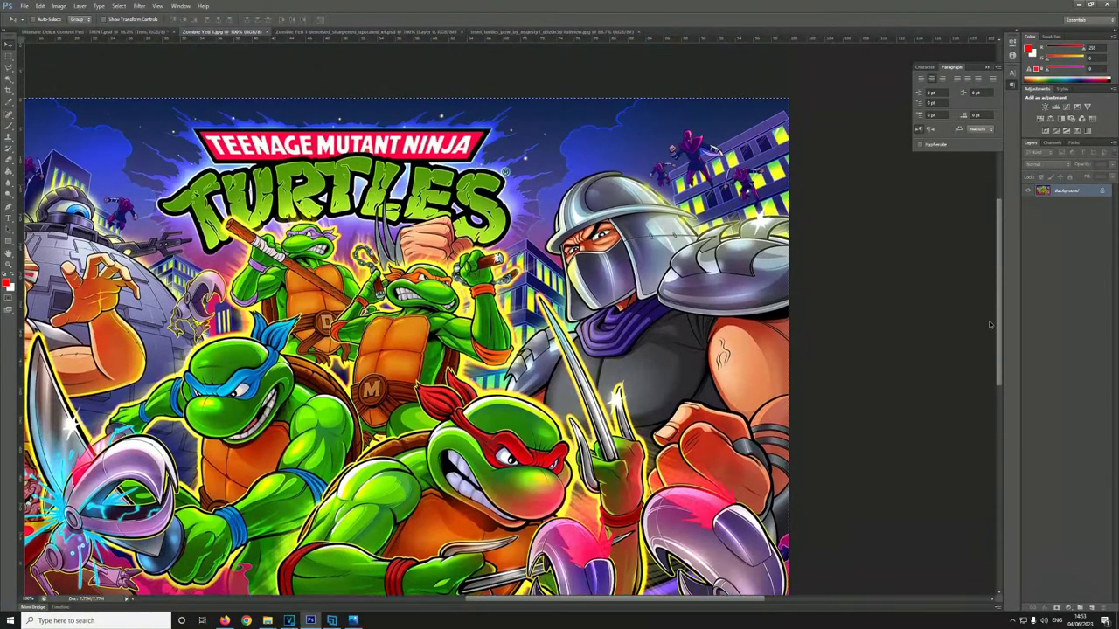
{"action": "scroll", "coordinate": [559, 245], "scroll_direction": "up", "scroll_amount": 4}
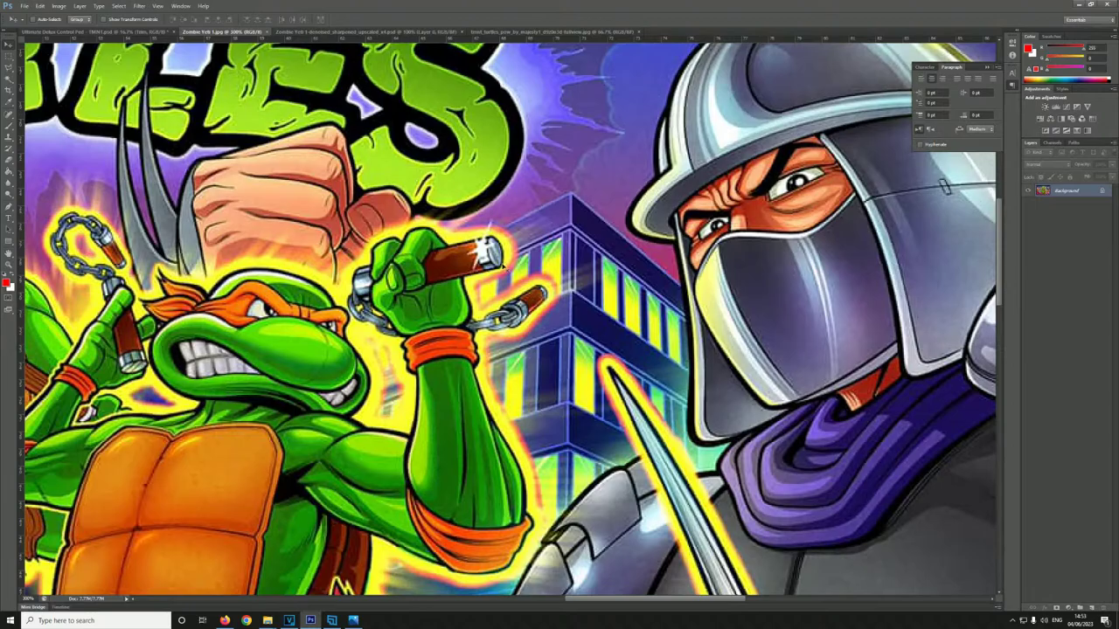
{"action": "scroll", "coordinate": [524, 320], "scroll_direction": "up", "scroll_amount": 4}
{"action": "scroll", "coordinate": [570, 322], "scroll_direction": "down", "scroll_amount": 2}
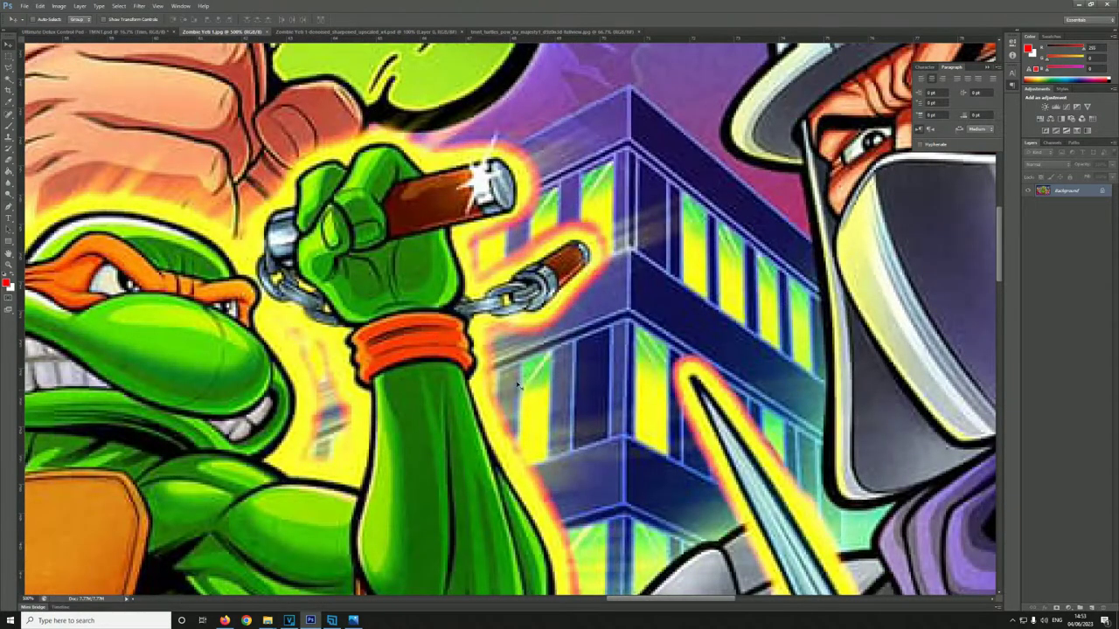
{"action": "scroll", "coordinate": [572, 301], "scroll_direction": "down", "scroll_amount": 1}
- Inspect the line sharpness of the red-masked turtle's face and teeth in the denoised, sharpened, 4x upscaled Zombie Yeti 1 file
{"action": "left_click", "coordinate": [363, 35]}
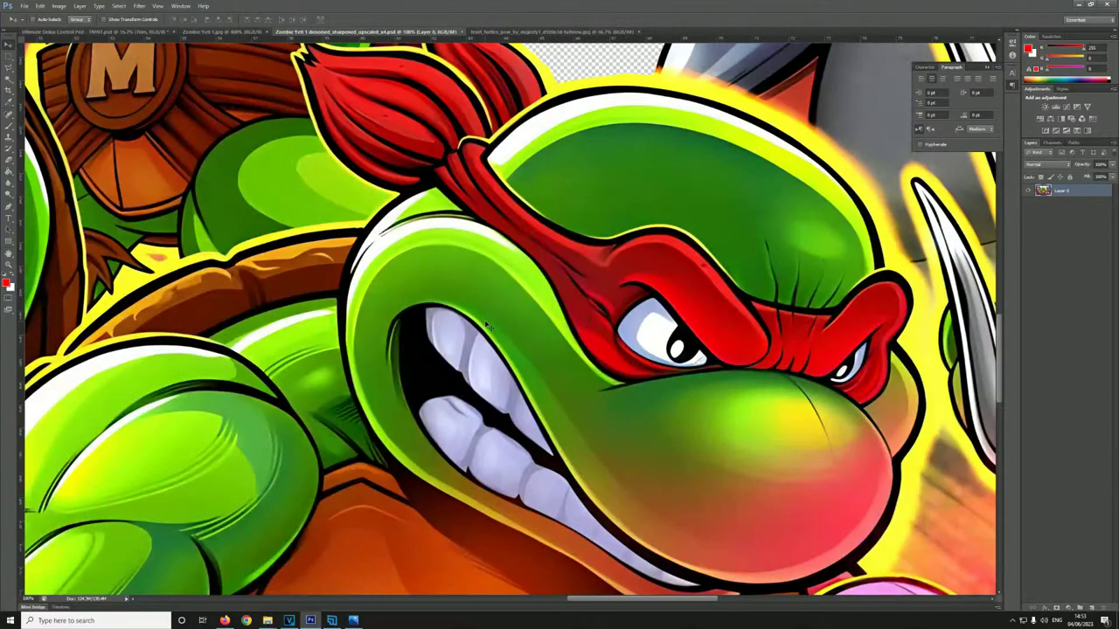
{"action": "scroll", "coordinate": [480, 326], "scroll_direction": "down", "scroll_amount": 2}
{"action": "scroll", "coordinate": [479, 327], "scroll_direction": "down", "scroll_amount": 5}
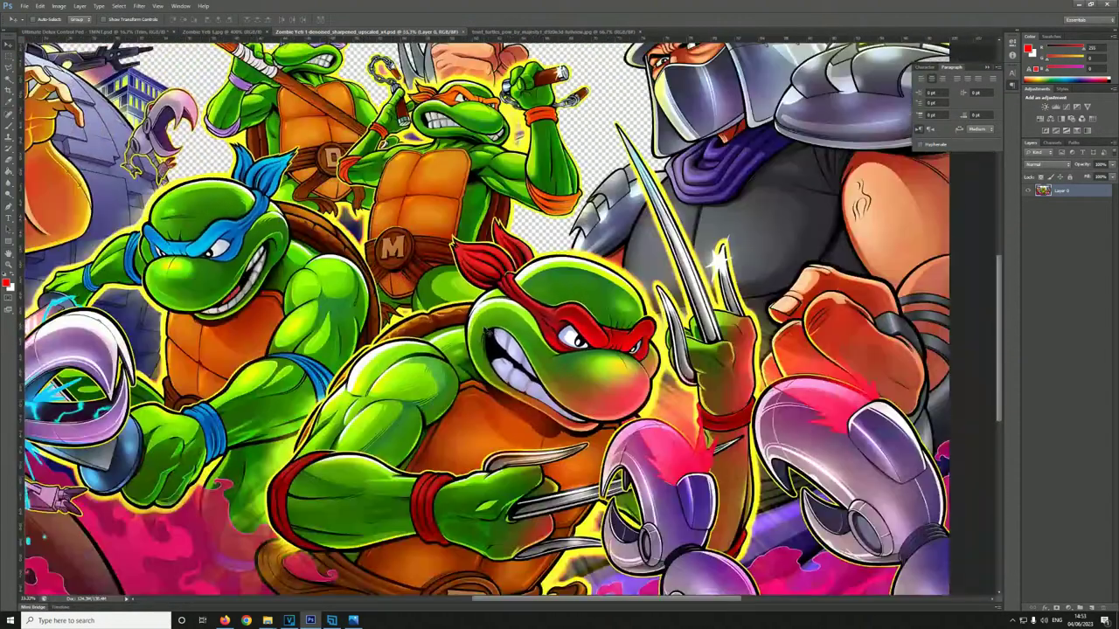
{"action": "scroll", "coordinate": [596, 372], "scroll_direction": "up", "scroll_amount": 4}
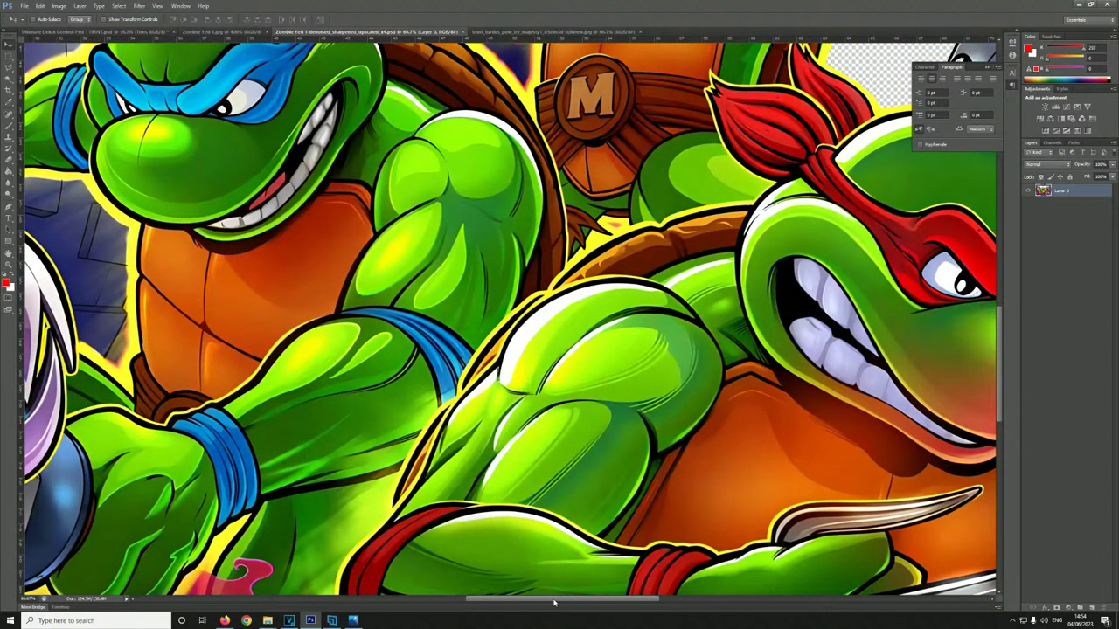
{"action": "left_click_drag", "start_coordinate": [554, 601], "coordinate": [615, 602]}
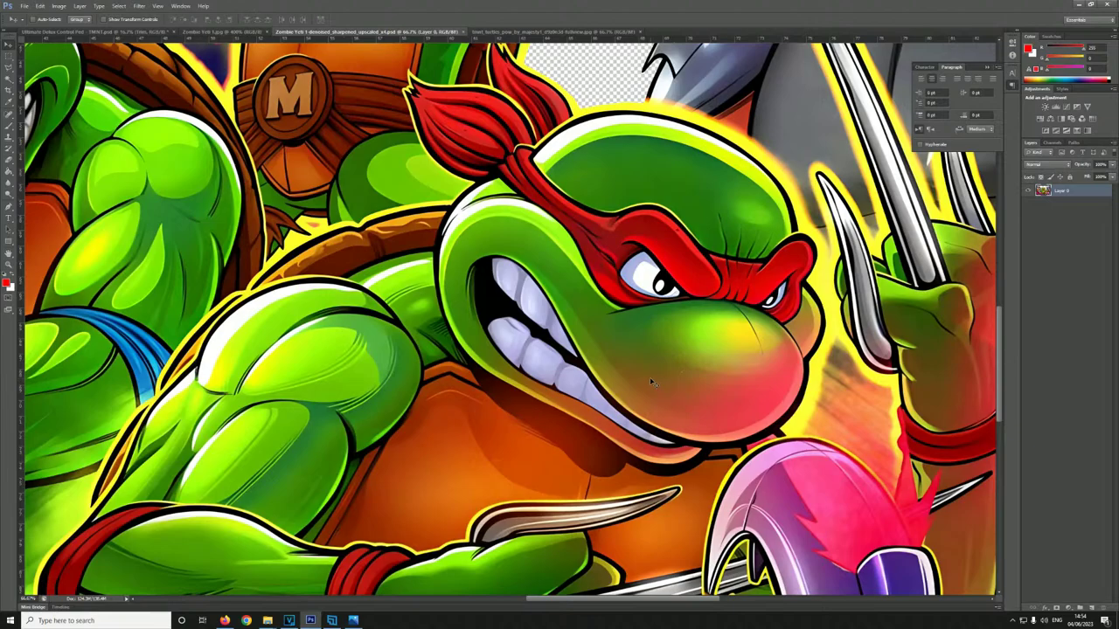
{"action": "key", "text": "ctrl+plus"}
{"action": "key", "text": "ctrl+plus"}
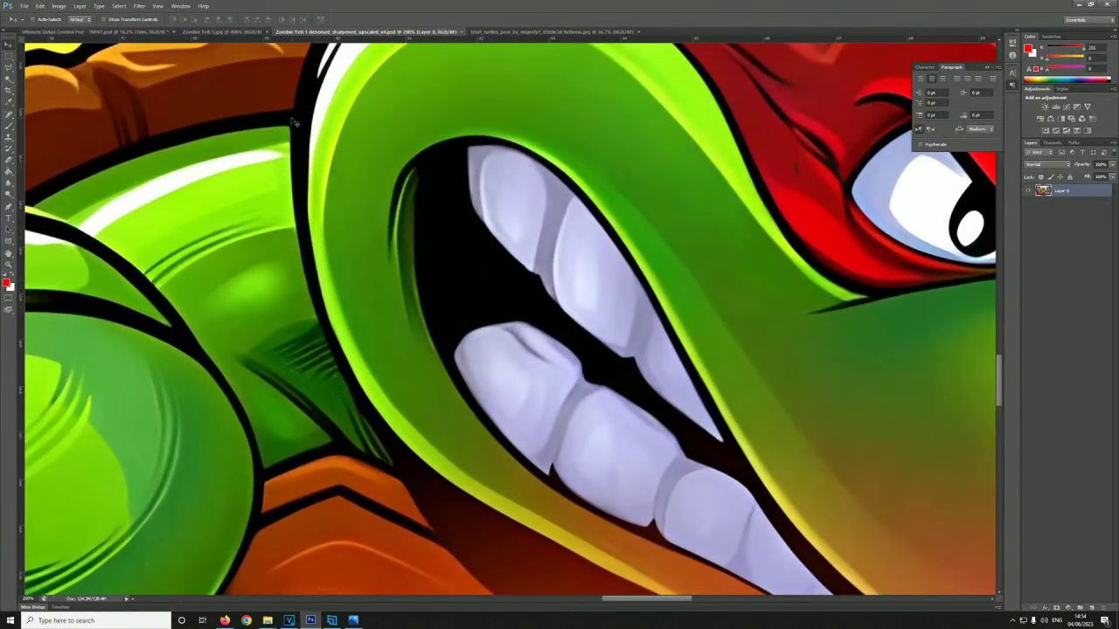
{"action": "key", "text": "ctrl+minus"}
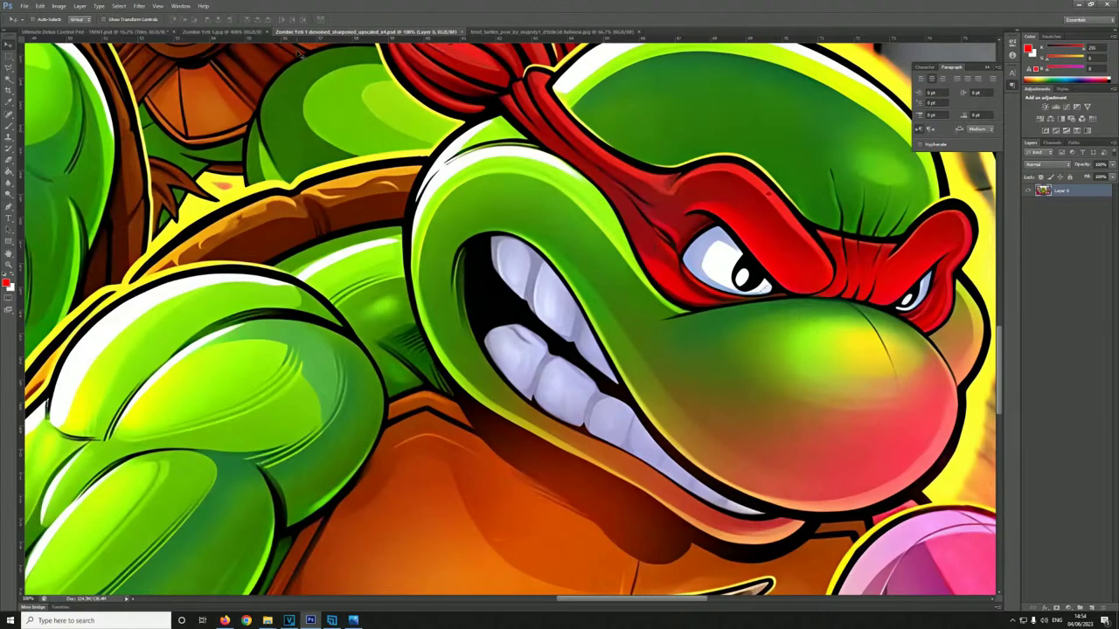
- Compare the original Zombie Yeti 1.jpg with the other turtles source picture, ending on the original
{"action": "left_click", "coordinate": [248, 34]}
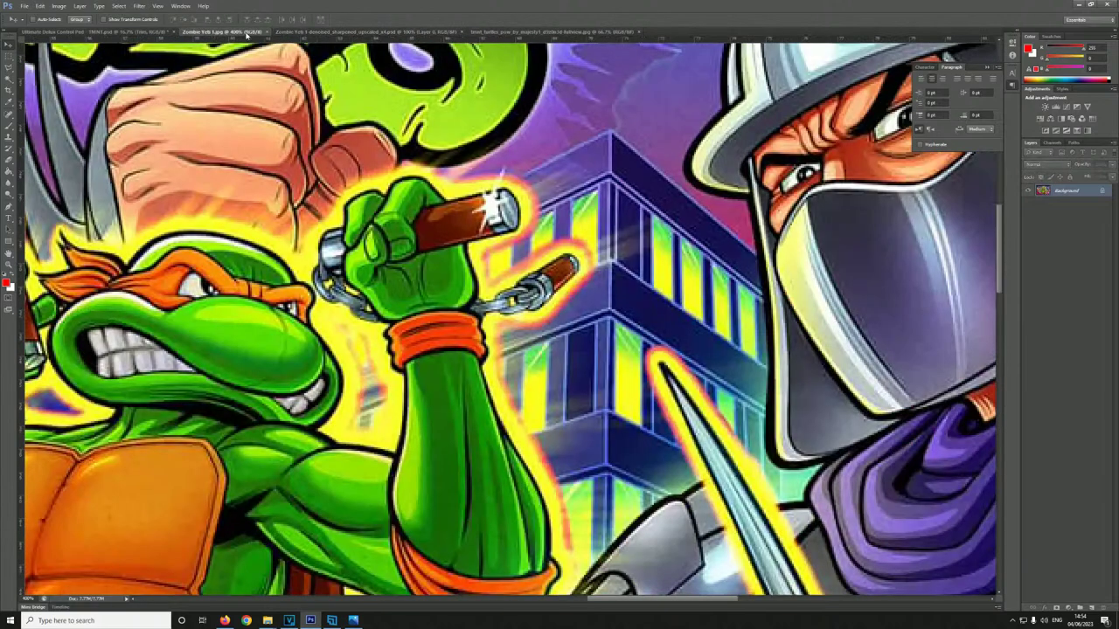
{"action": "left_click", "coordinate": [544, 33]}
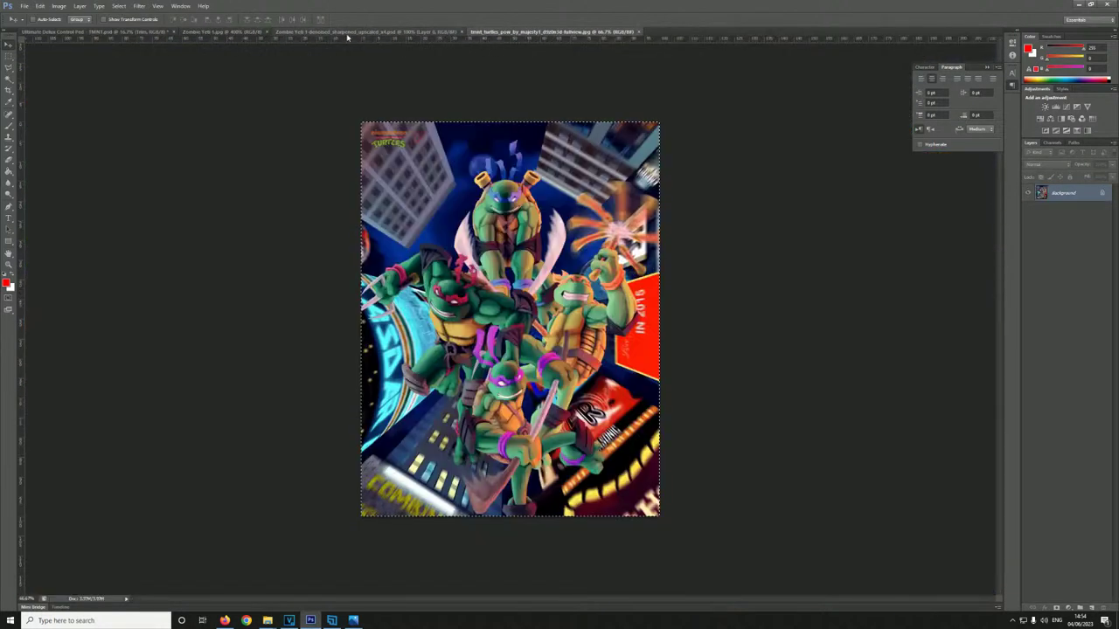
{"action": "left_click", "coordinate": [215, 33]}
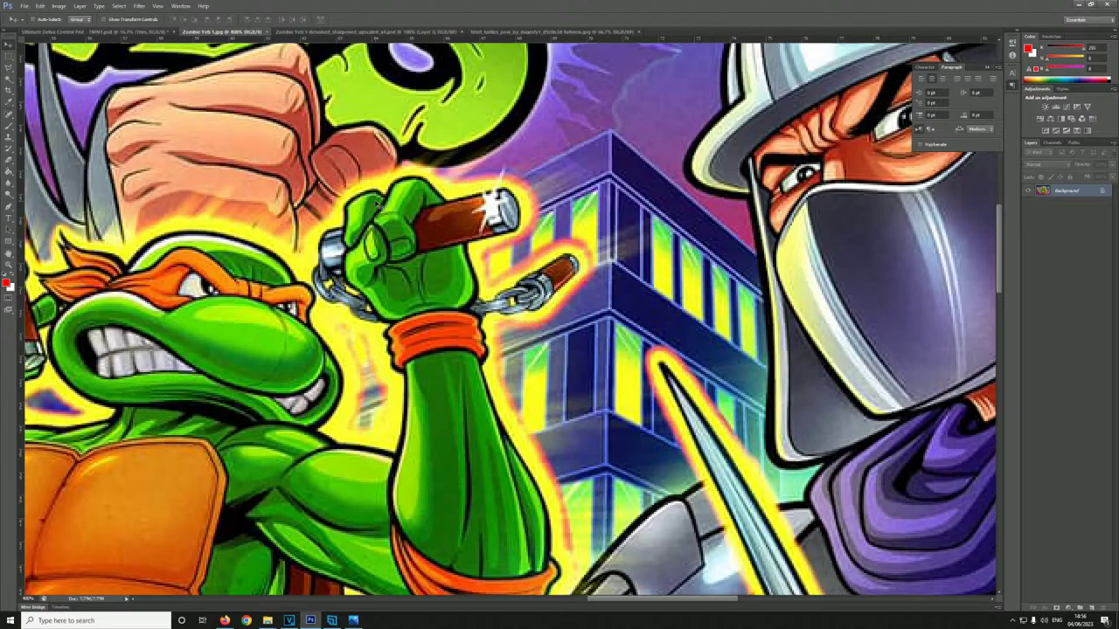
- Inspect the placed turtle characters at 50% zoom in the TMNT control panel document, ending on the whole lower artwork at 25%
{"action": "left_click", "coordinate": [106, 33]}
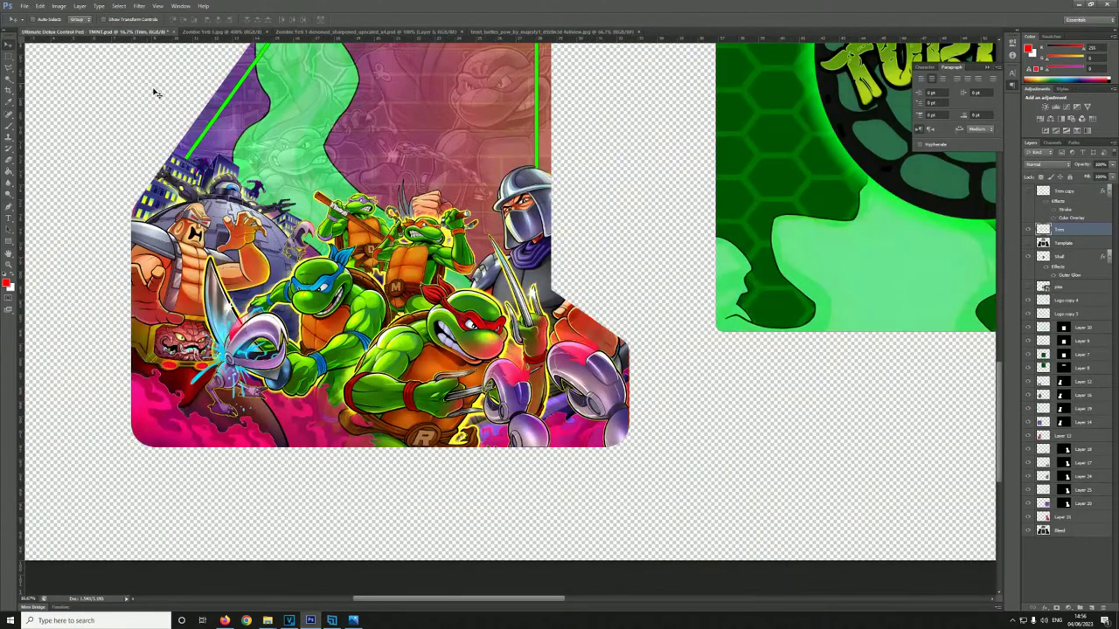
{"action": "key", "text": "ctrl+plus"}
{"action": "key", "text": "ctrl+plus"}
{"action": "key", "text": "ctrl+plus"}
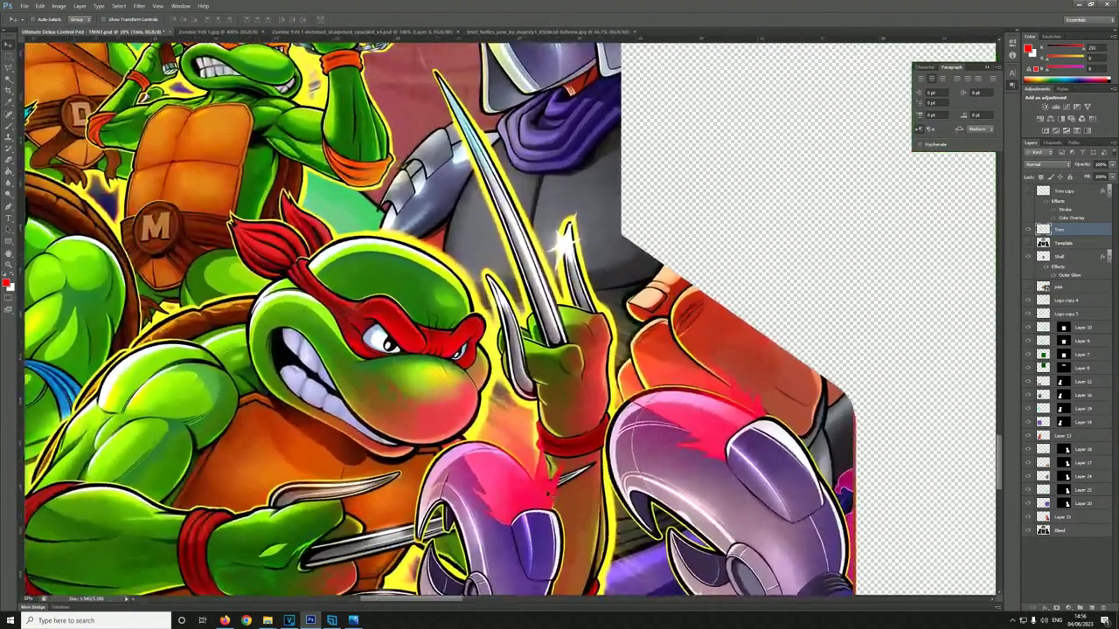
{"action": "left_click_drag", "start_coordinate": [441, 601], "coordinate": [404, 600]}
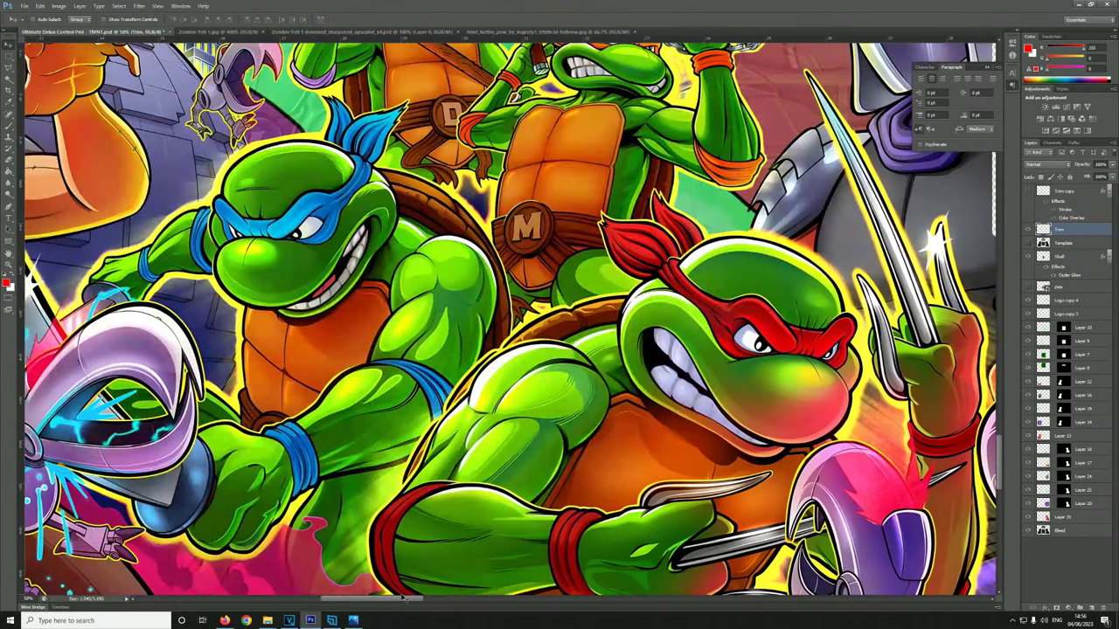
{"action": "key", "text": "ctrl+plus"}
{"action": "key", "text": "ctrl+minus"}
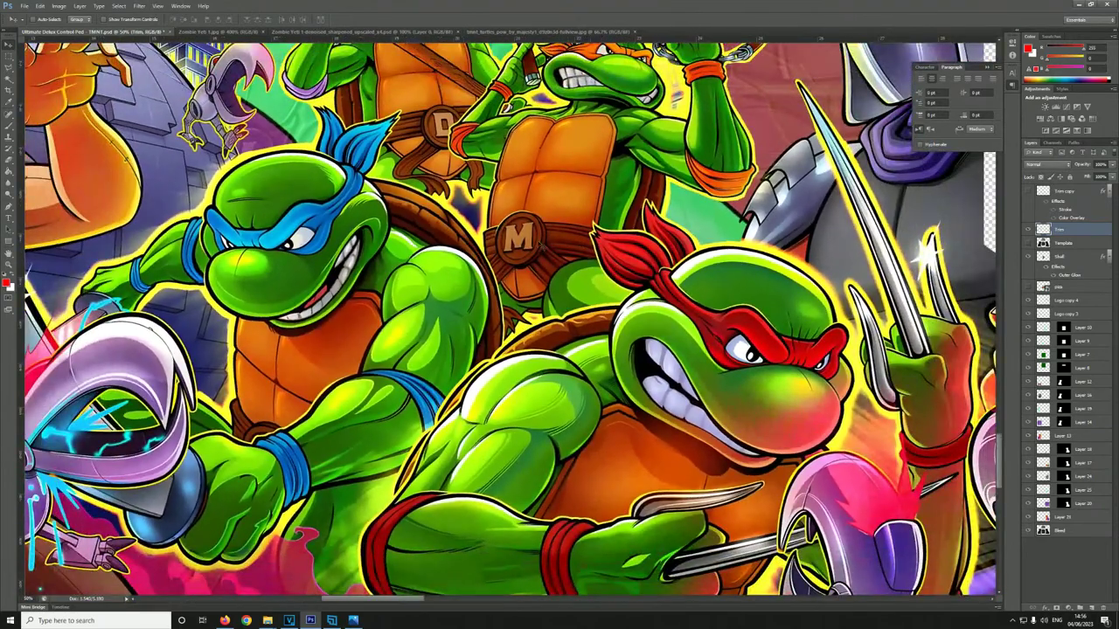
{"action": "key", "text": "ctrl+minus"}
{"action": "key", "text": "ctrl+minus"}
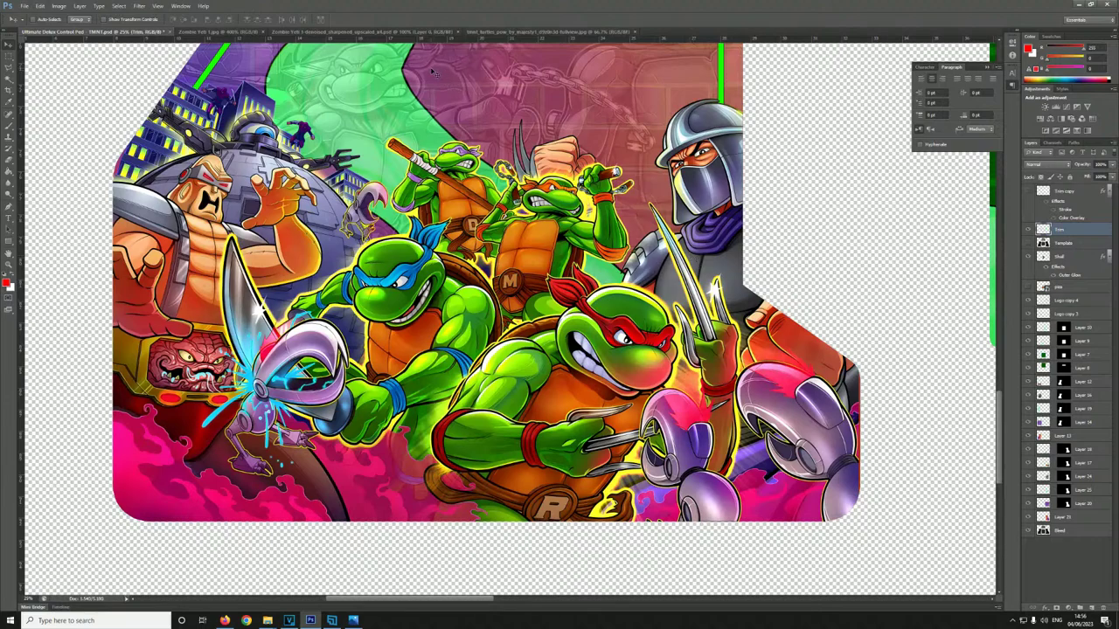
- Trace a rough four-sided outline with the Polygonal Lasso around the turtles and Shredder in the lower artwork
{"action": "left_click", "coordinate": [7, 67]}
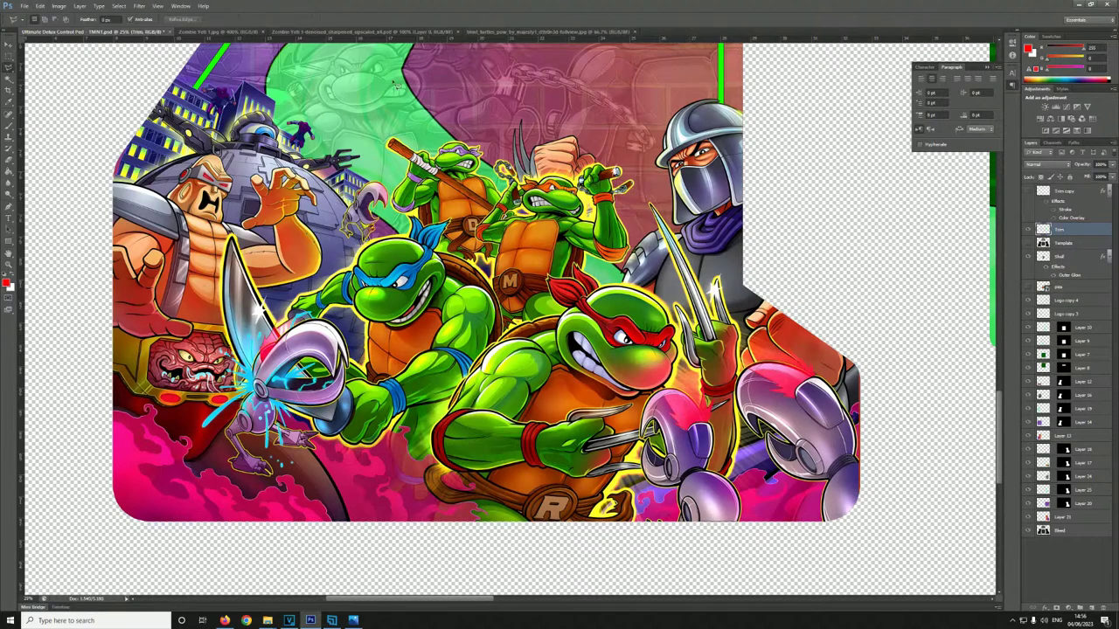
{"action": "left_click", "coordinate": [381, 63]}
{"action": "left_click", "coordinate": [386, 506]}
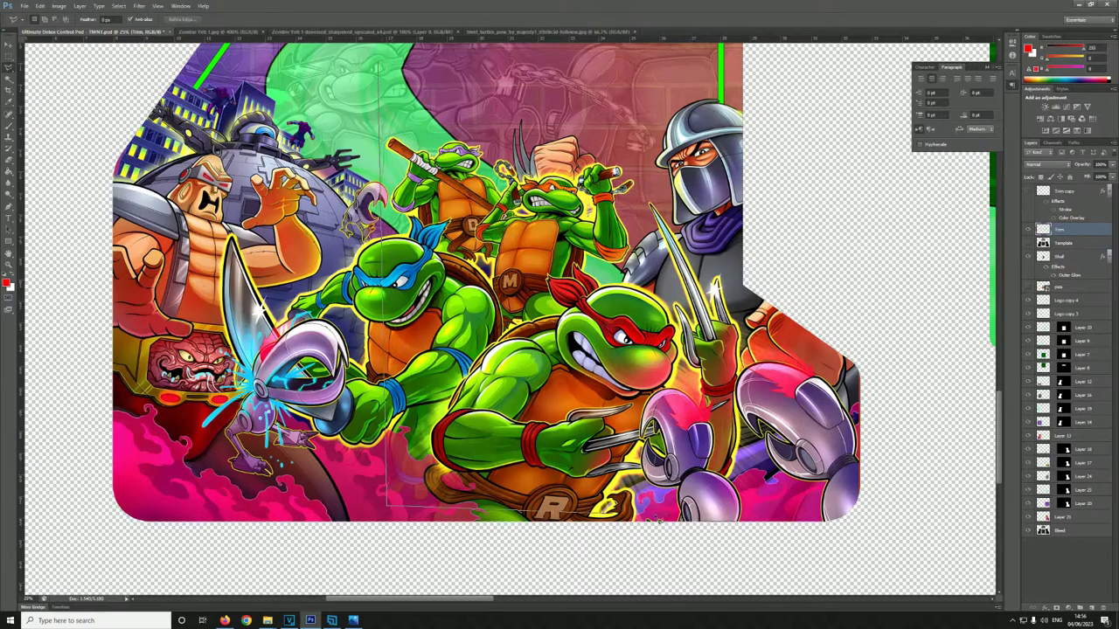
{"action": "left_click", "coordinate": [855, 507]}
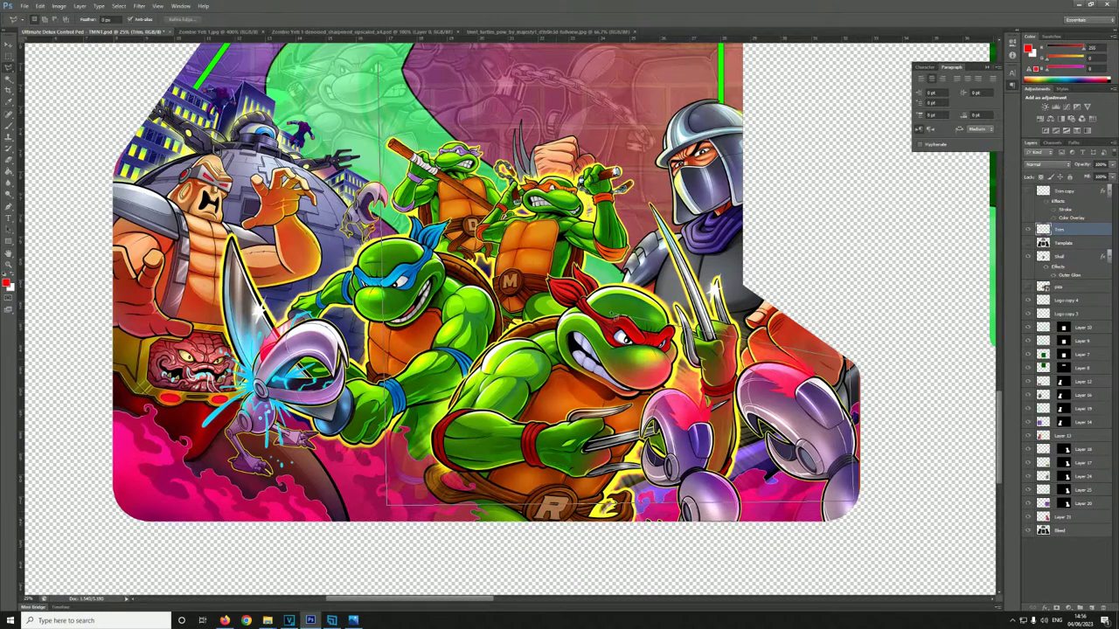
{"action": "left_click", "coordinate": [690, 50]}
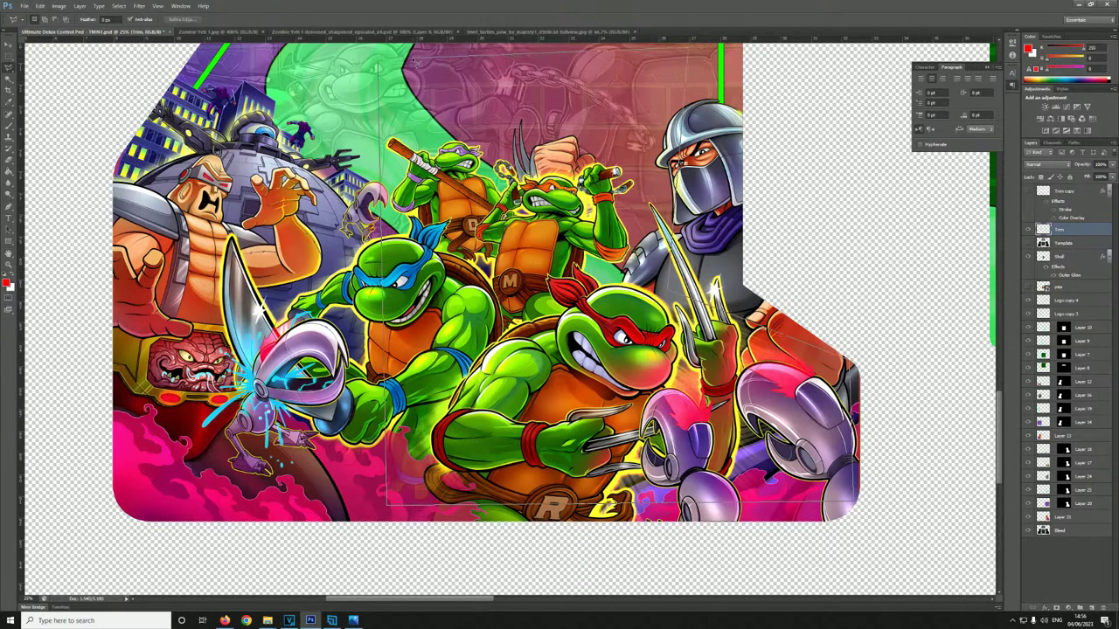
{"action": "left_click", "coordinate": [381, 63]}
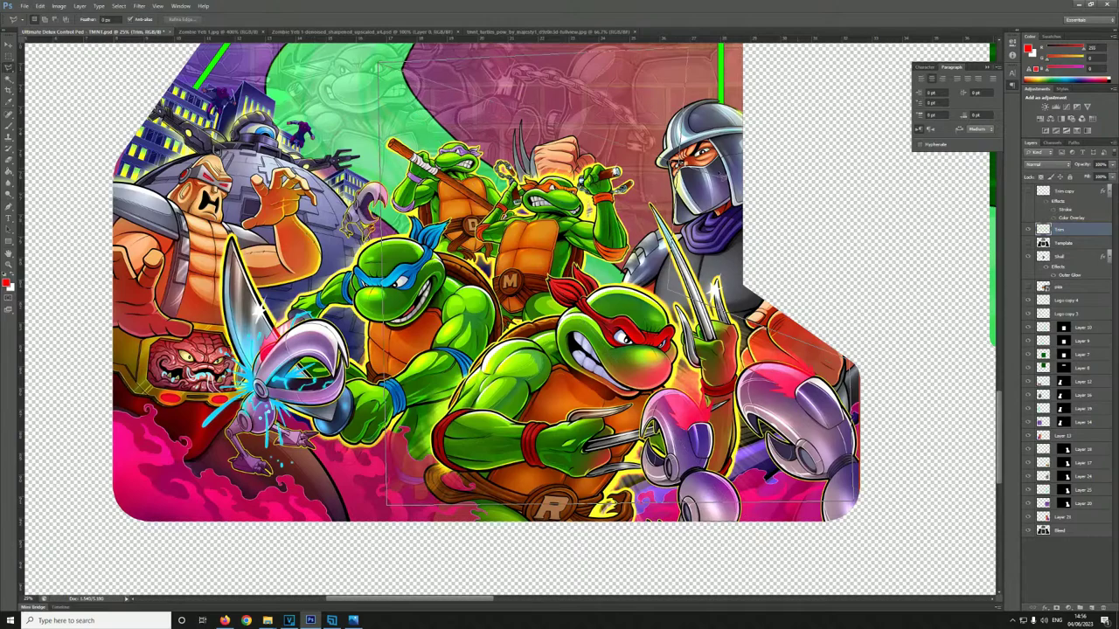
- Compare the side panel's faded background characters with the other turtles source picture, ending on the control panel layout
{"action": "scroll", "coordinate": [887, 362], "scroll_direction": "right", "scroll_amount": 3}
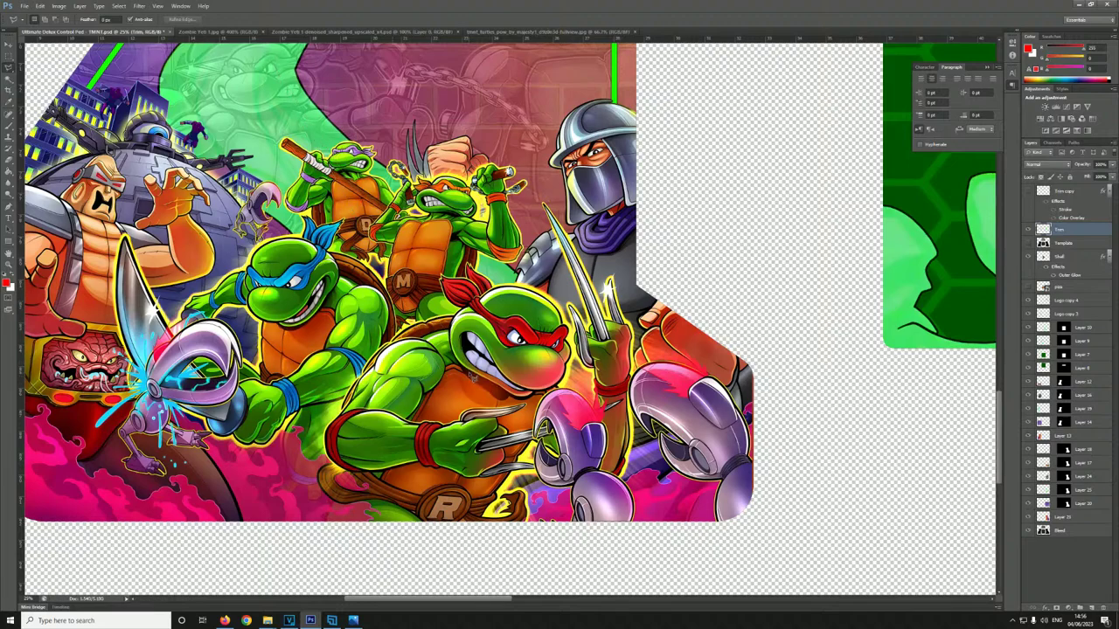
{"action": "scroll", "coordinate": [992, 449], "scroll_direction": "up", "scroll_amount": 1}
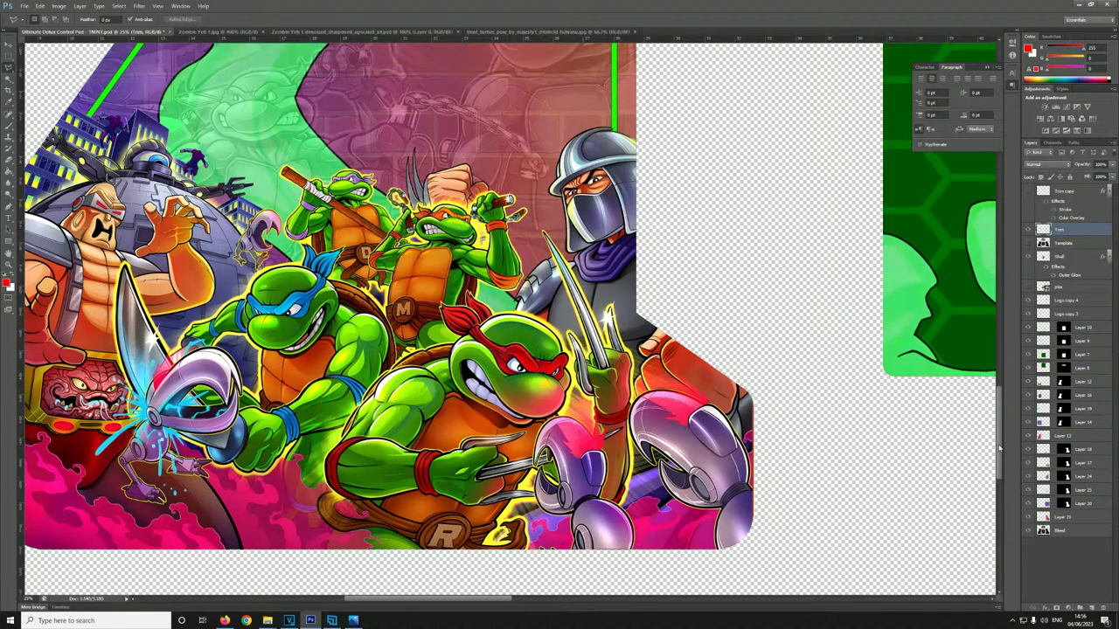
{"action": "left_click_drag", "start_coordinate": [997, 448], "coordinate": [975, 418]}
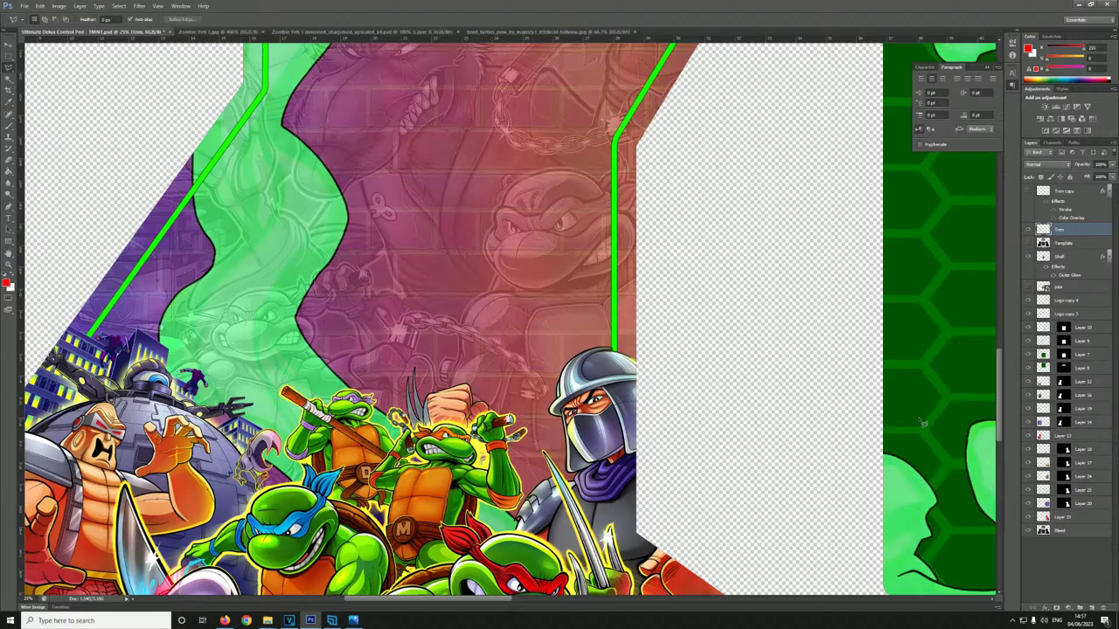
{"action": "left_click", "coordinate": [524, 31]}
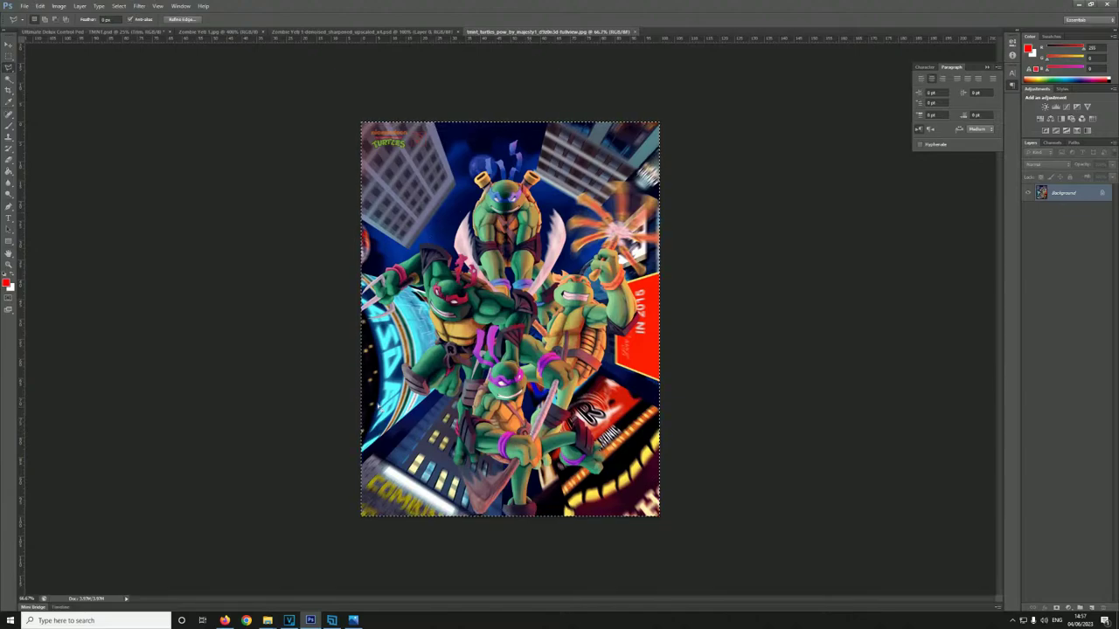
{"action": "left_click", "coordinate": [118, 33]}
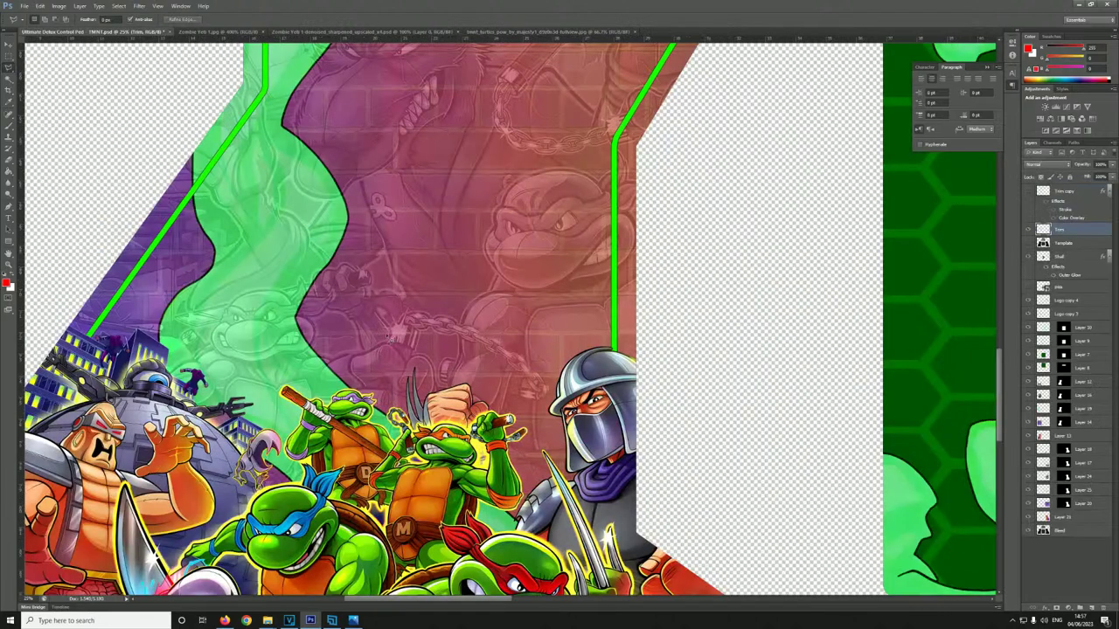
{"action": "left_click", "coordinate": [584, 32]}
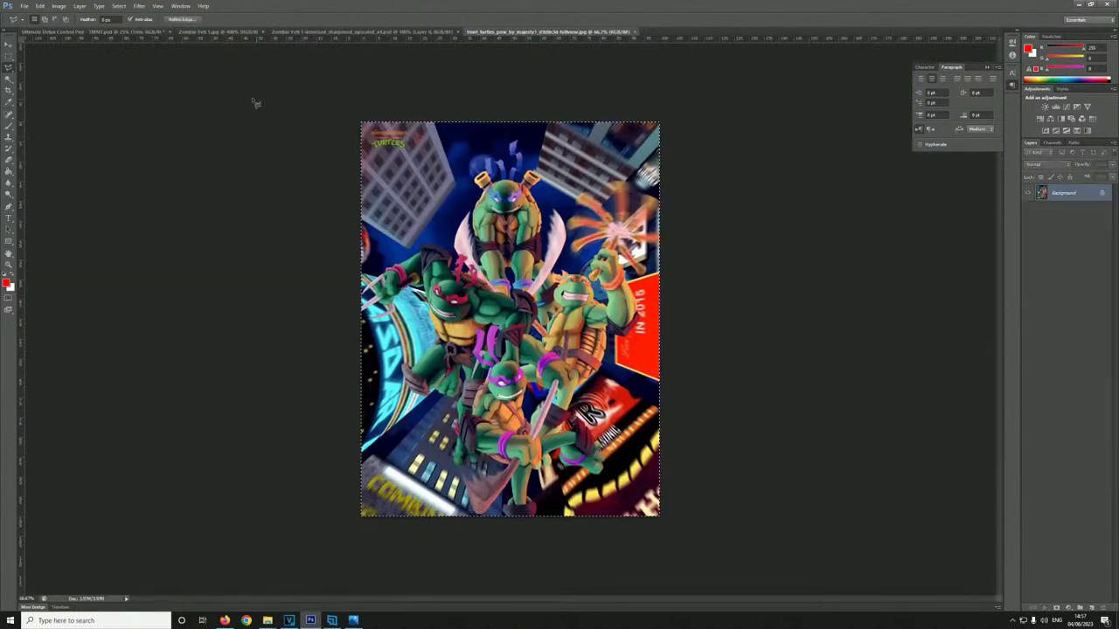
{"action": "left_click", "coordinate": [118, 34]}
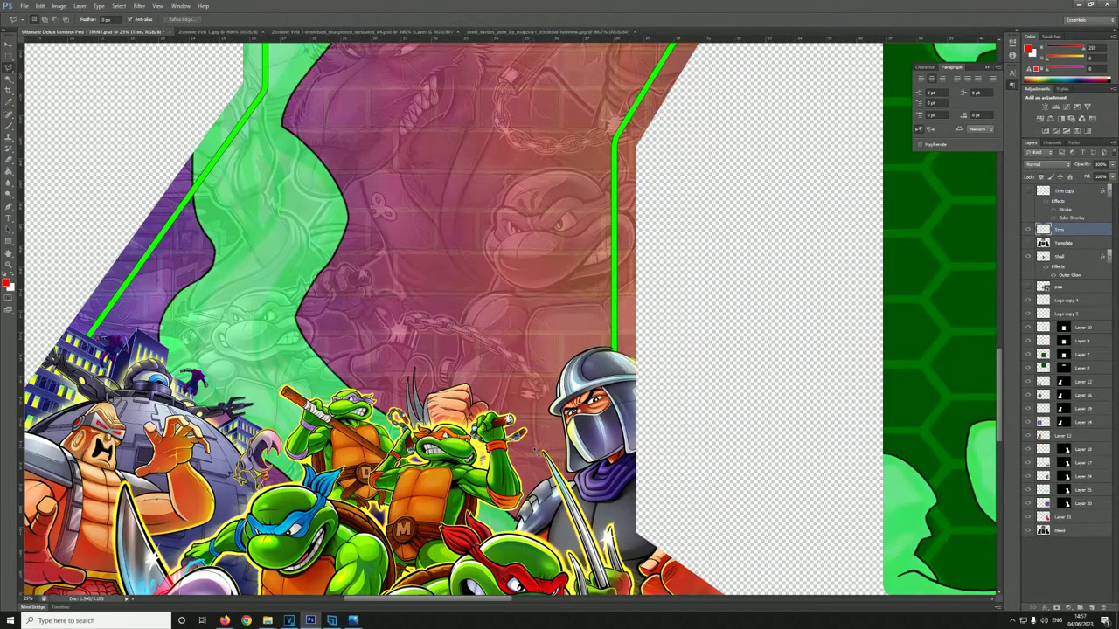
- Hide the brick texture of Layer 14 and view the side panel's background from the foreground characters up to the logo
{"action": "scroll", "coordinate": [535, 461], "scroll_direction": "down", "scroll_amount": 3}
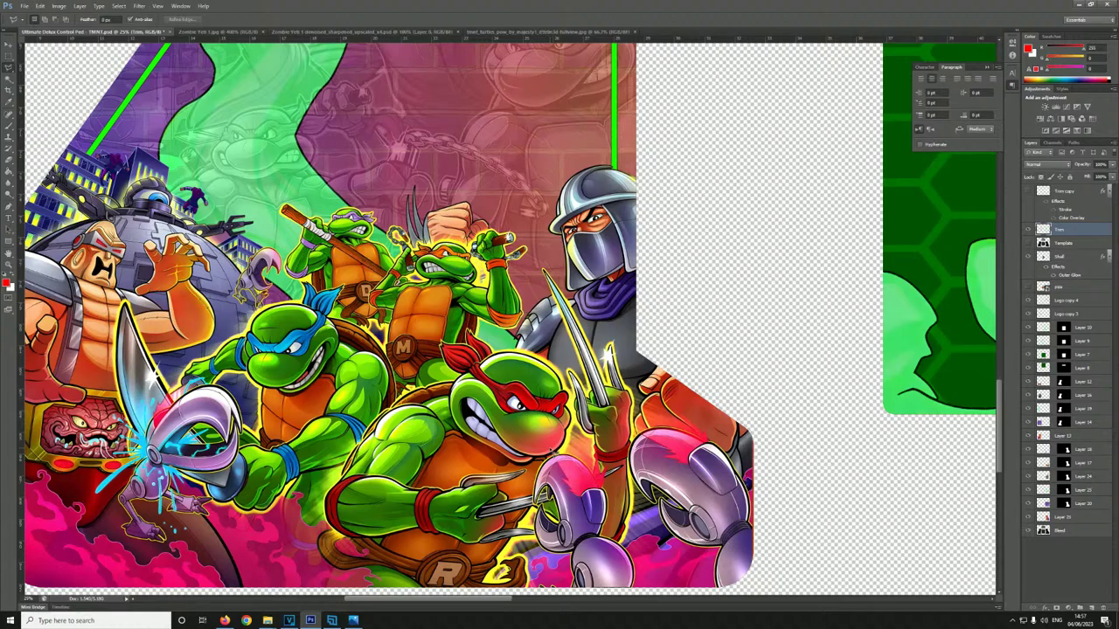
{"action": "scroll", "coordinate": [690, 309], "scroll_direction": "up", "scroll_amount": 3}
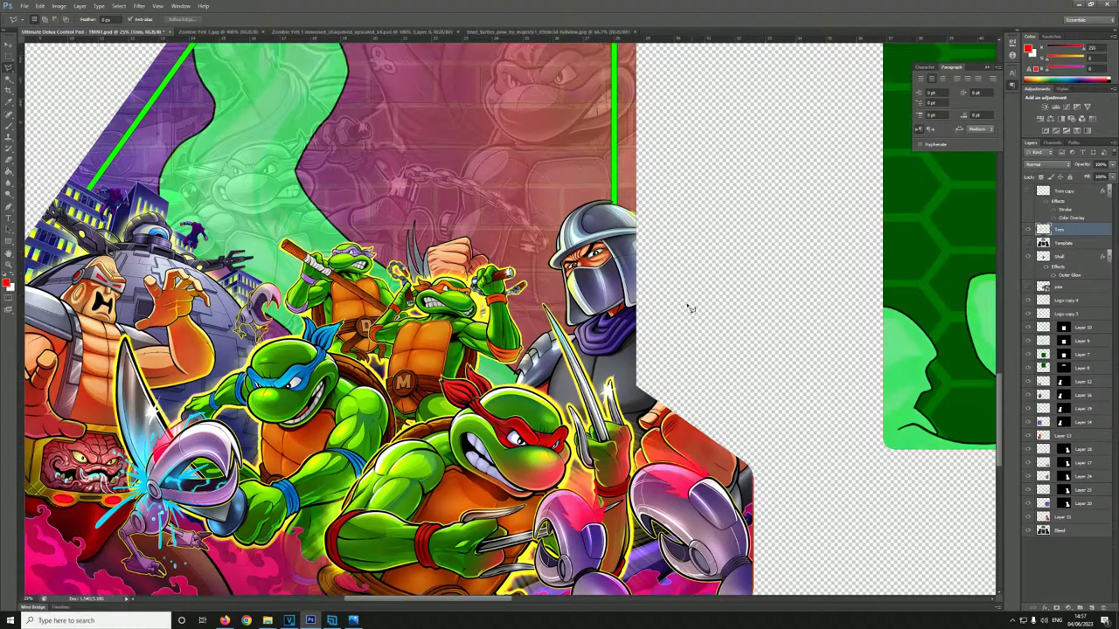
{"action": "scroll", "coordinate": [575, 178], "scroll_direction": "up", "scroll_amount": 1}
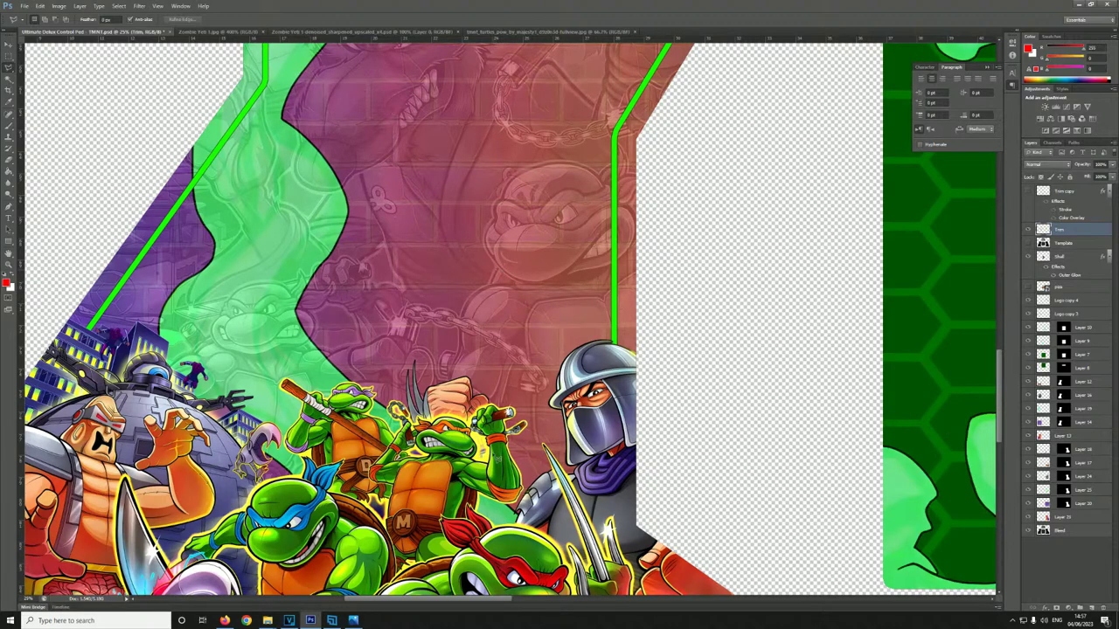
{"action": "scroll", "coordinate": [498, 277], "scroll_direction": "down", "scroll_amount": 1}
{"action": "scroll", "coordinate": [511, 262], "scroll_direction": "up", "scroll_amount": 1}
{"action": "scroll", "coordinate": [662, 408], "scroll_direction": "up", "scroll_amount": 3}
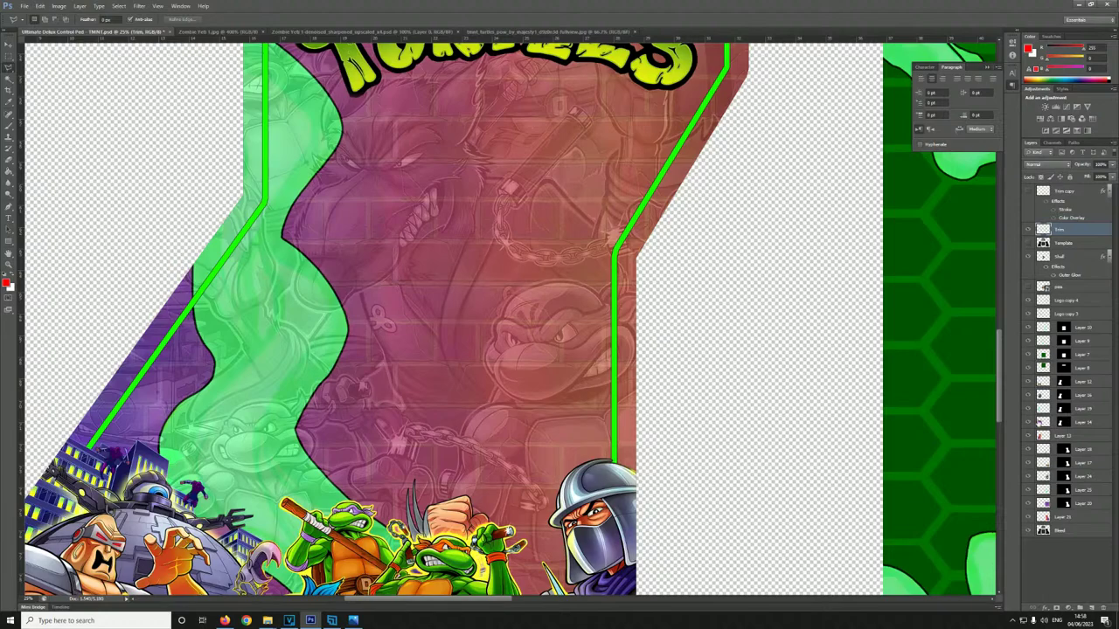
{"action": "left_click", "coordinate": [1029, 423]}
{"action": "scroll", "coordinate": [905, 430], "scroll_direction": "up", "scroll_amount": 3}
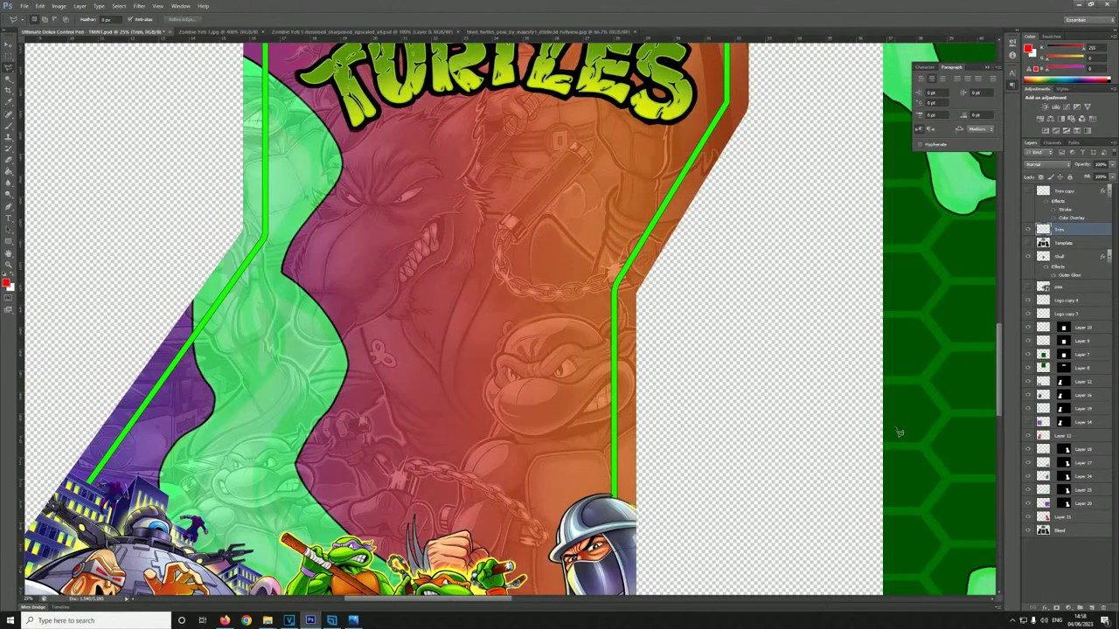
{"action": "scroll", "coordinate": [901, 433], "scroll_direction": "up", "scroll_amount": 4}
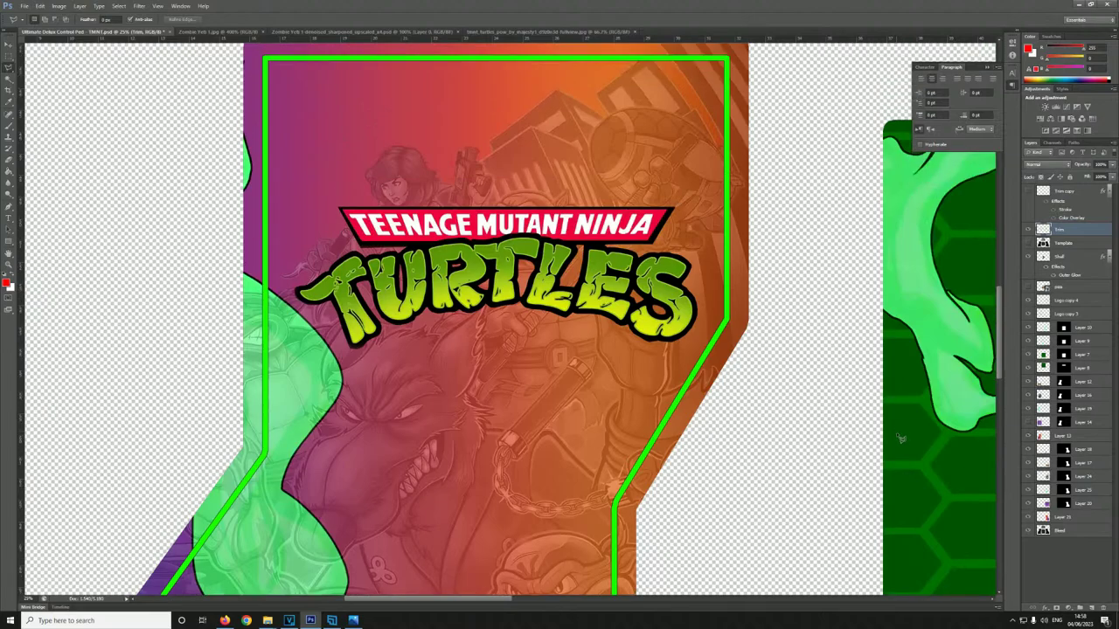
- Examine the whole layout and the left side panel's background, restoring Layer 14's brick texture and ending on the lower artwork
{"action": "key", "text": "ctrl+minus"}
{"action": "key", "text": "ctrl+minus"}
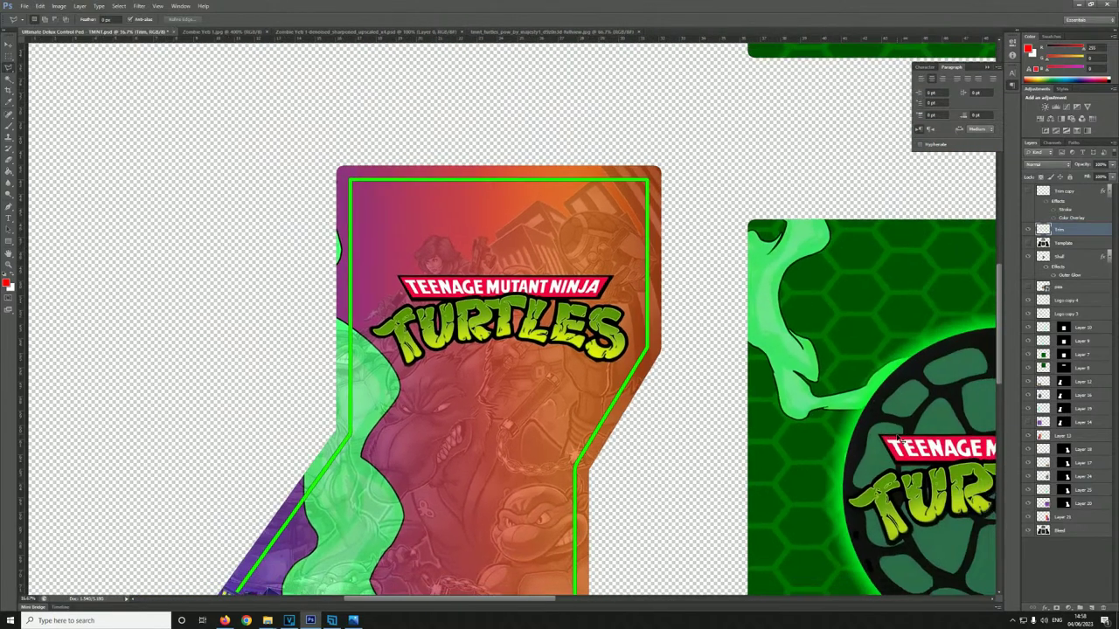
{"action": "key", "text": "ctrl+minus"}
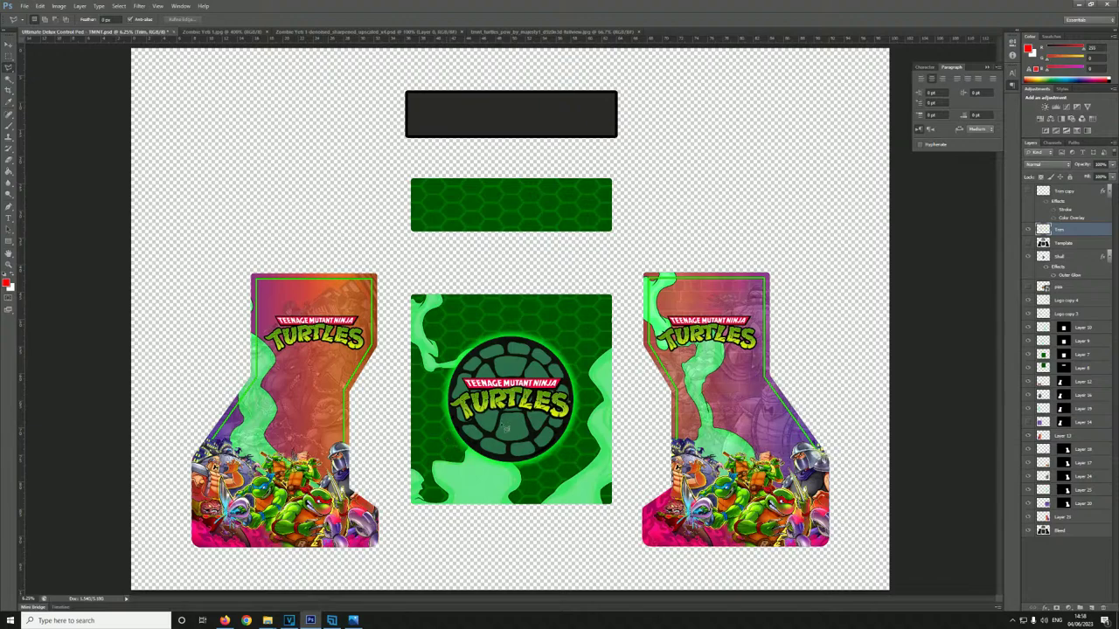
{"action": "key", "text": "ctrl+plus"}
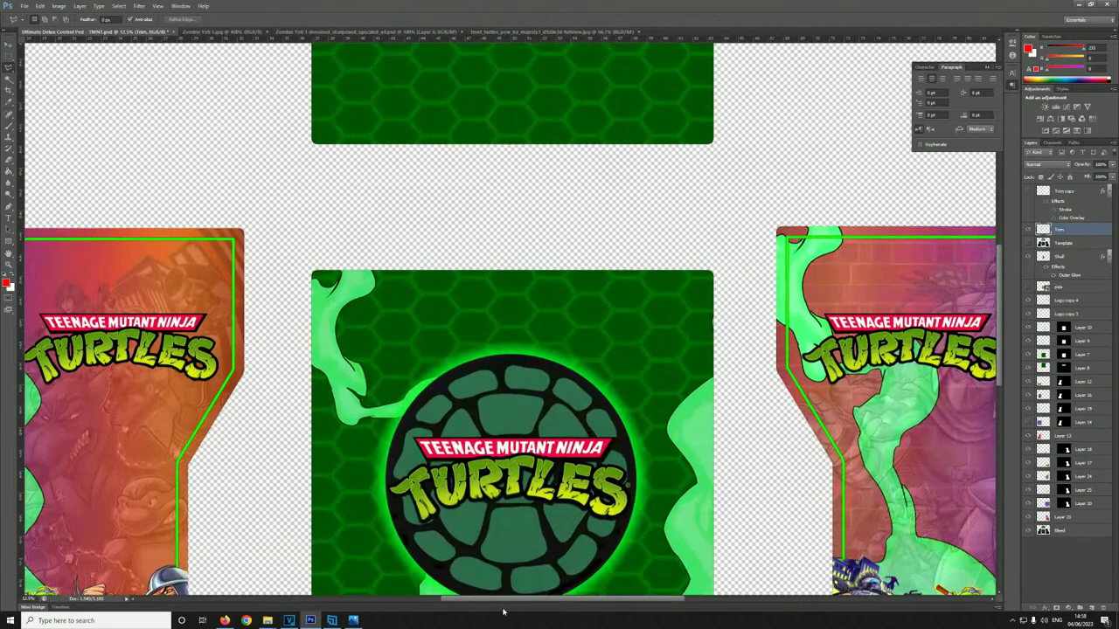
{"action": "left_click_drag", "start_coordinate": [503, 599], "coordinate": [411, 599]}
{"action": "scroll", "coordinate": [401, 385], "scroll_direction": "down", "scroll_amount": 2}
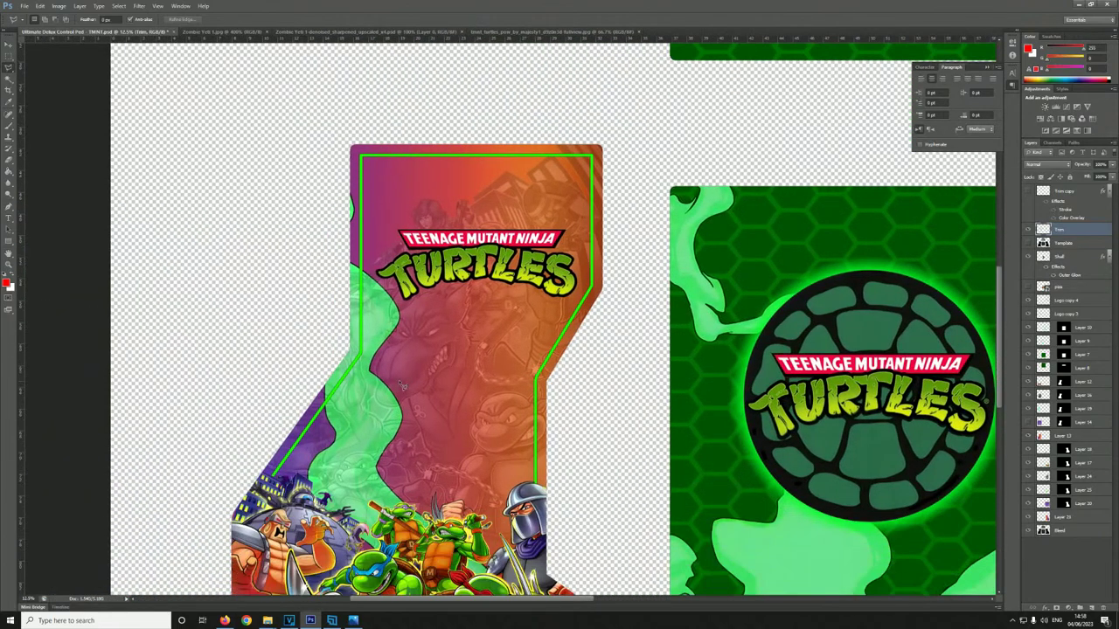
{"action": "scroll", "coordinate": [402, 385], "scroll_direction": "down", "scroll_amount": 1}
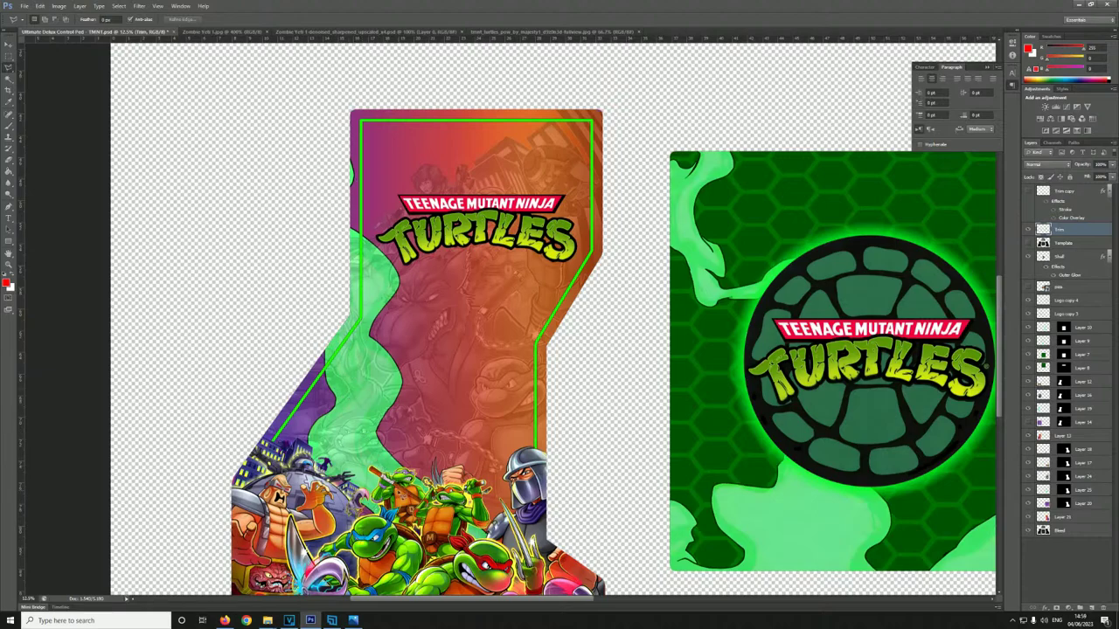
{"action": "scroll", "coordinate": [407, 493], "scroll_direction": "down", "scroll_amount": 1}
{"action": "scroll", "coordinate": [454, 463], "scroll_direction": "up", "scroll_amount": 1}
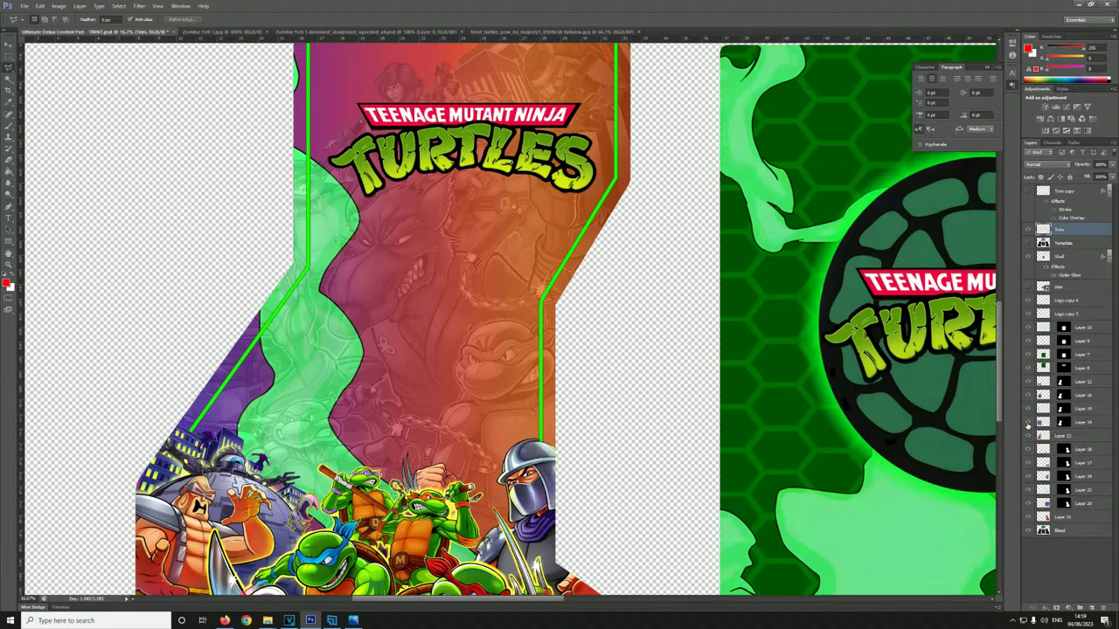
{"action": "scroll", "coordinate": [497, 419], "scroll_direction": "down", "scroll_amount": 3}
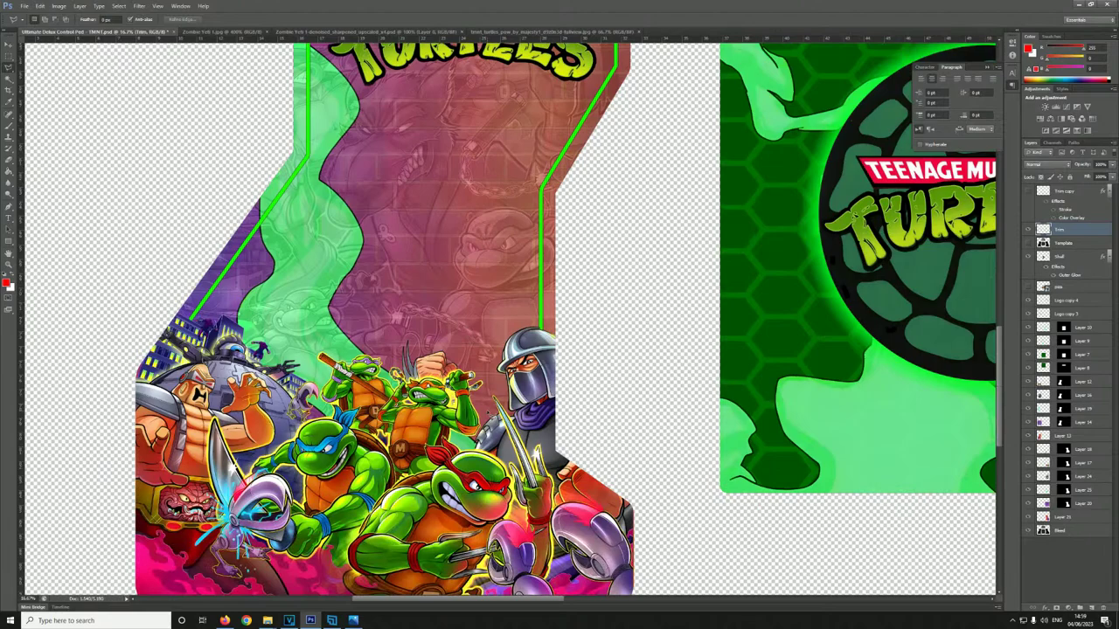
{"action": "scroll", "coordinate": [329, 386], "scroll_direction": "down", "scroll_amount": 1}
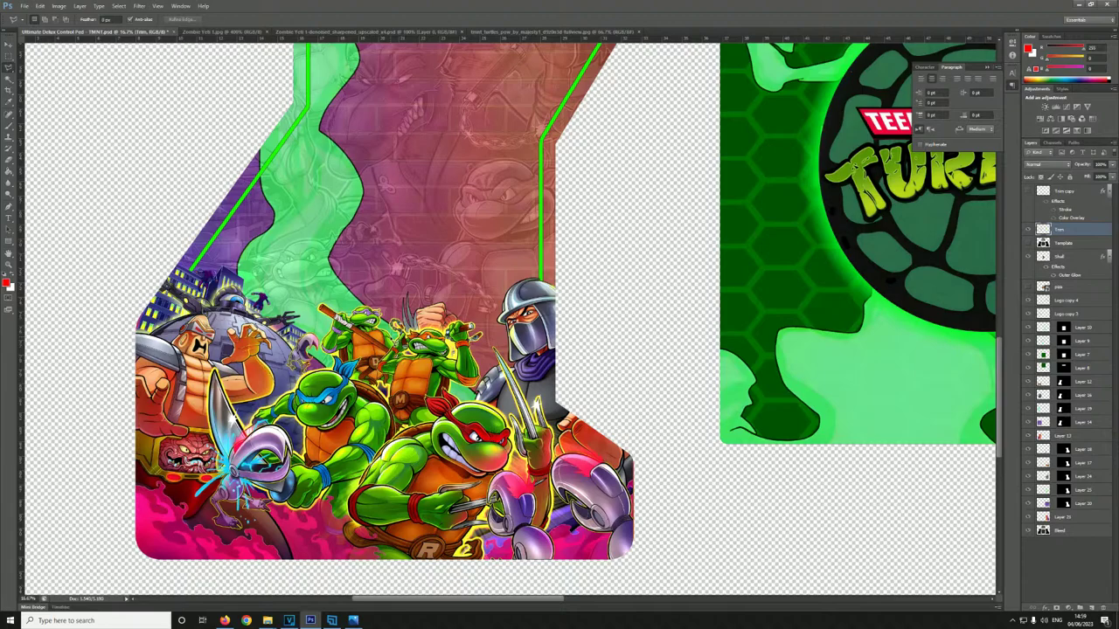
- Switch to File Explorer and browse Street Fighter Unlimited comic folders 11 and 12, ending in folder 12
{"action": "left_click", "coordinate": [1077, 4]}
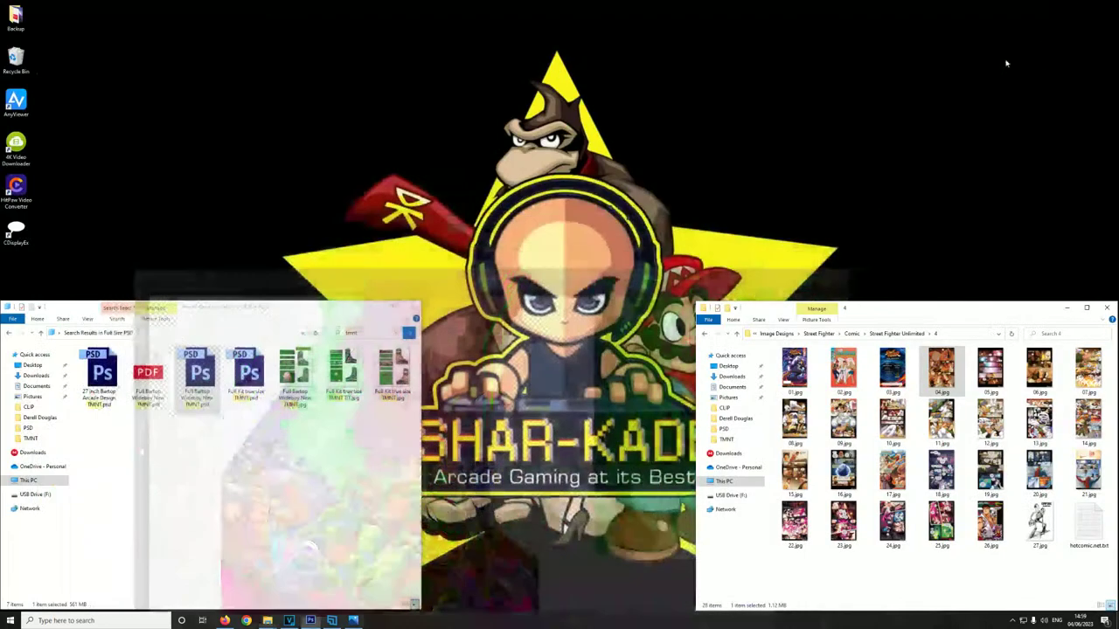
{"action": "key", "text": "alt+Up"}
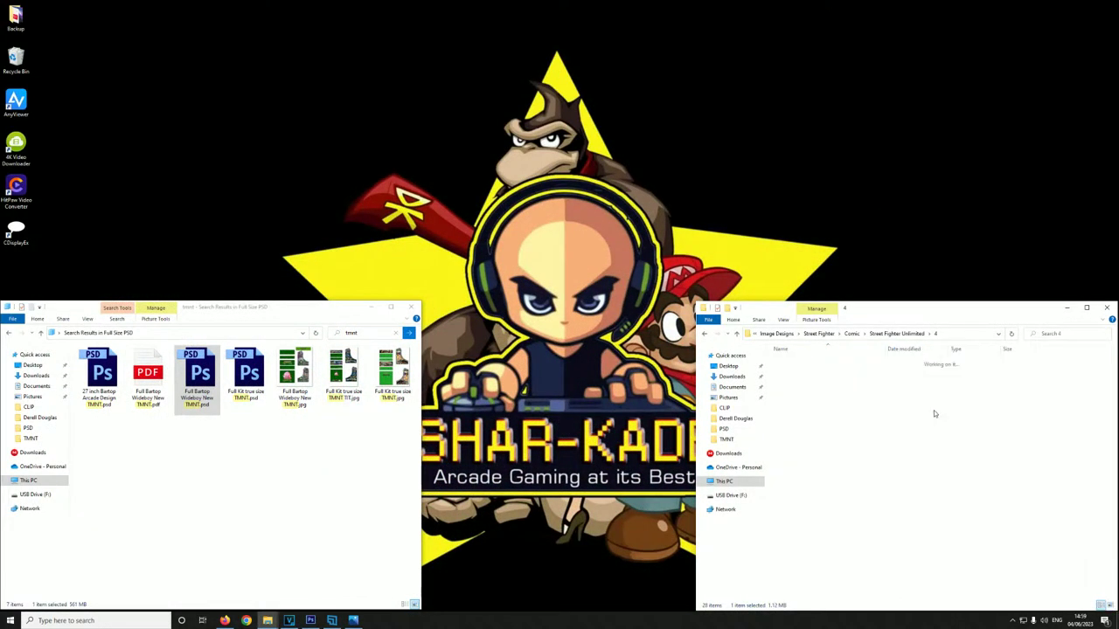
{"action": "double_click", "coordinate": [795, 376]}
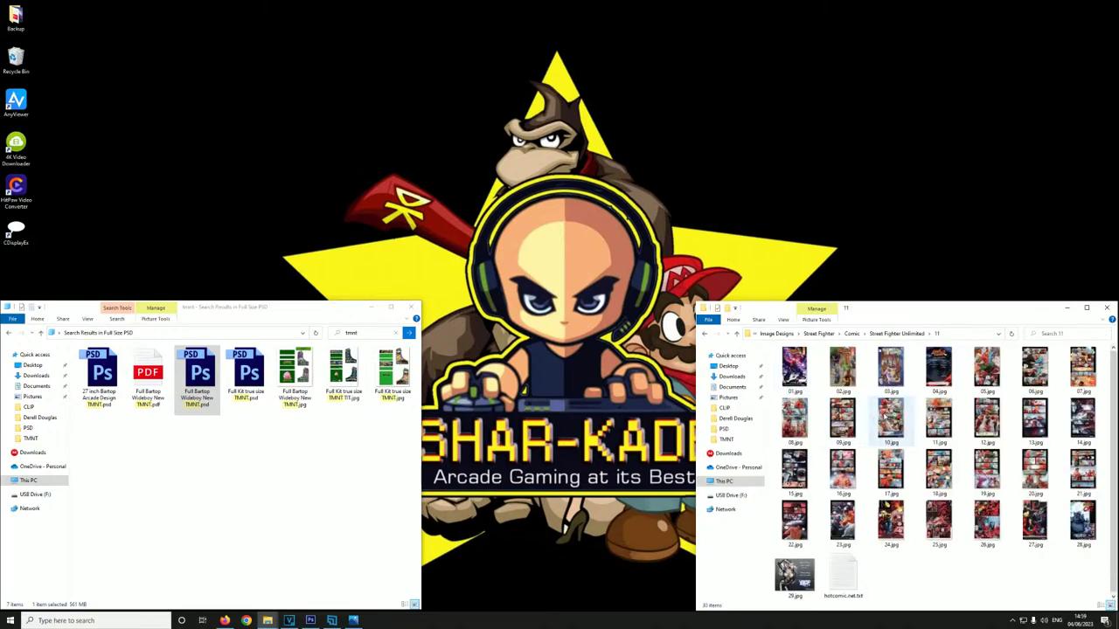
{"action": "key", "text": "alt+Up"}
{"action": "double_click", "coordinate": [786, 381]}
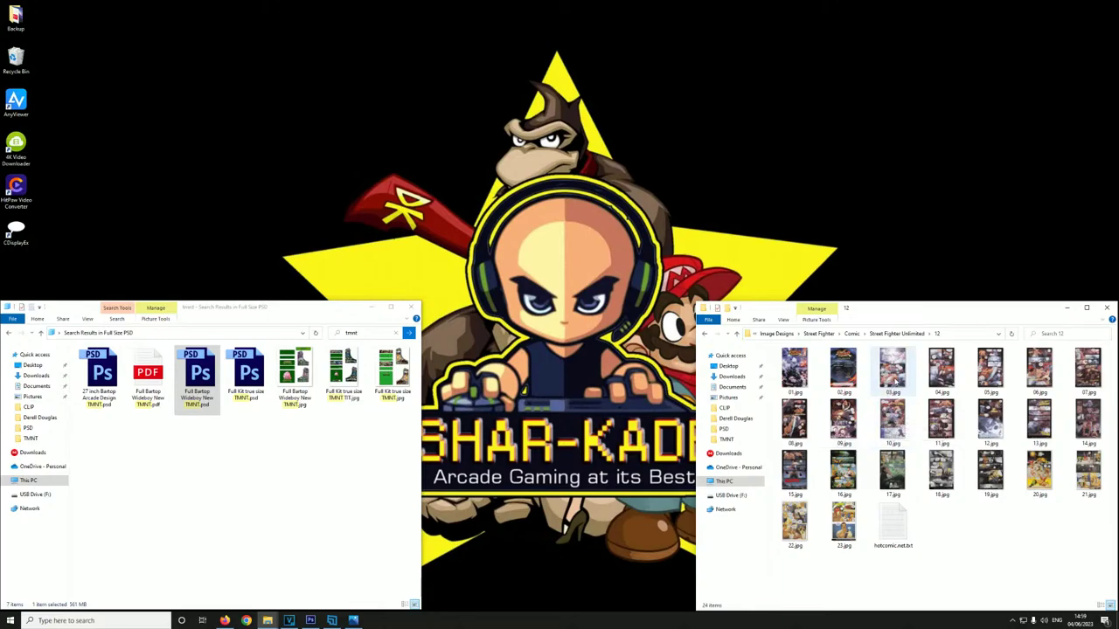
- View the comic page 03.jpg at a closer zoom and close it
{"action": "double_click", "coordinate": [895, 382]}
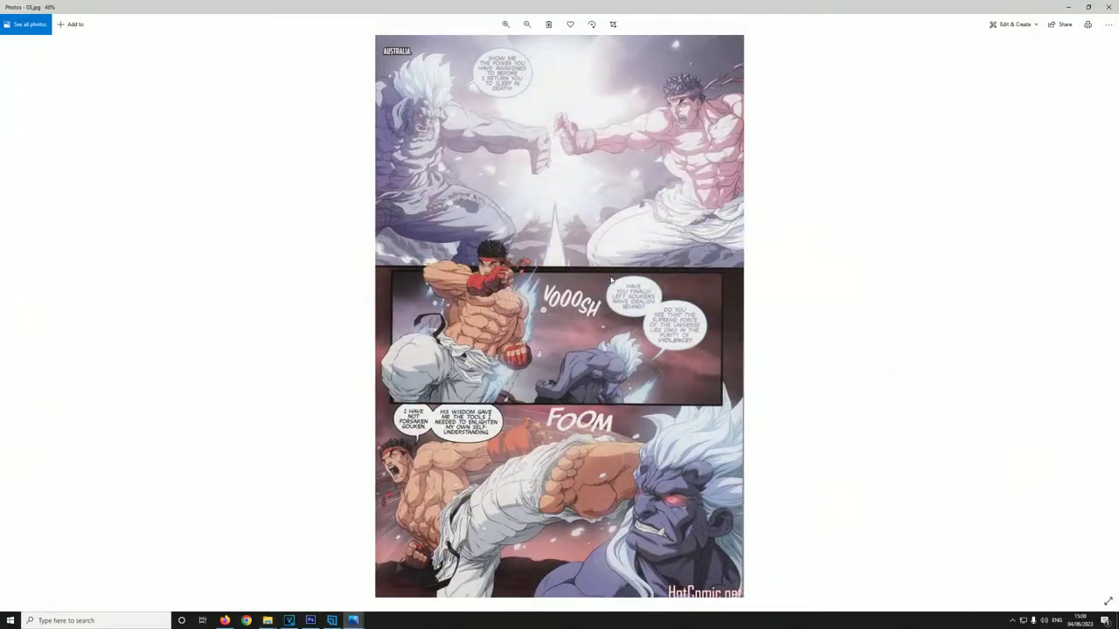
{"action": "scroll", "coordinate": [607, 287], "scroll_direction": "up", "scroll_amount": 5}
{"action": "scroll", "coordinate": [607, 286], "scroll_direction": "down", "scroll_amount": 5}
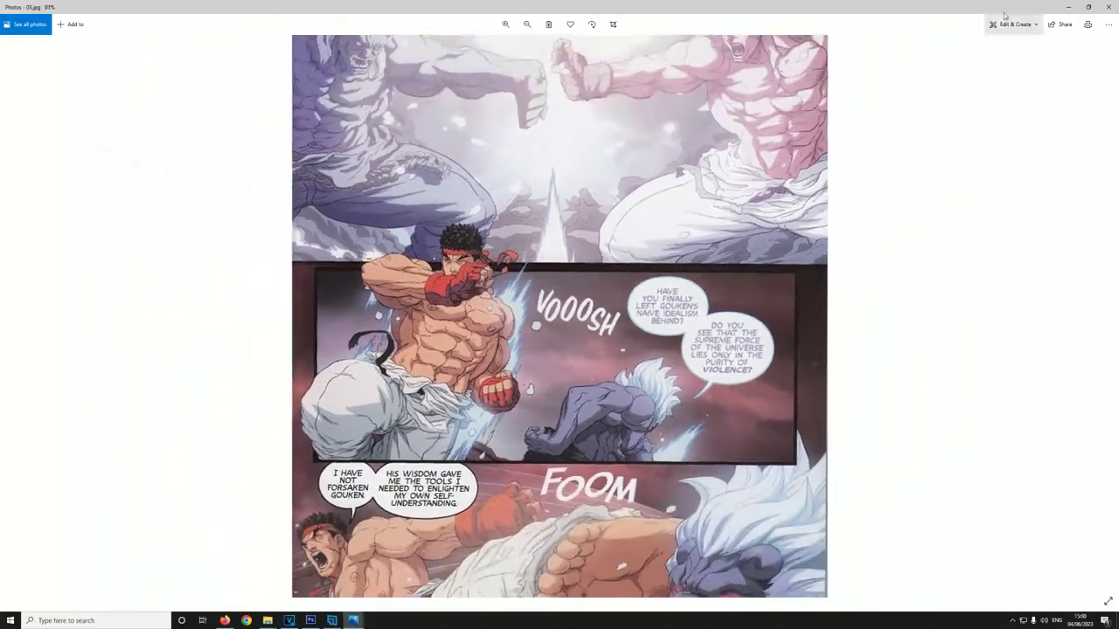
{"action": "left_click", "coordinate": [1112, 7]}
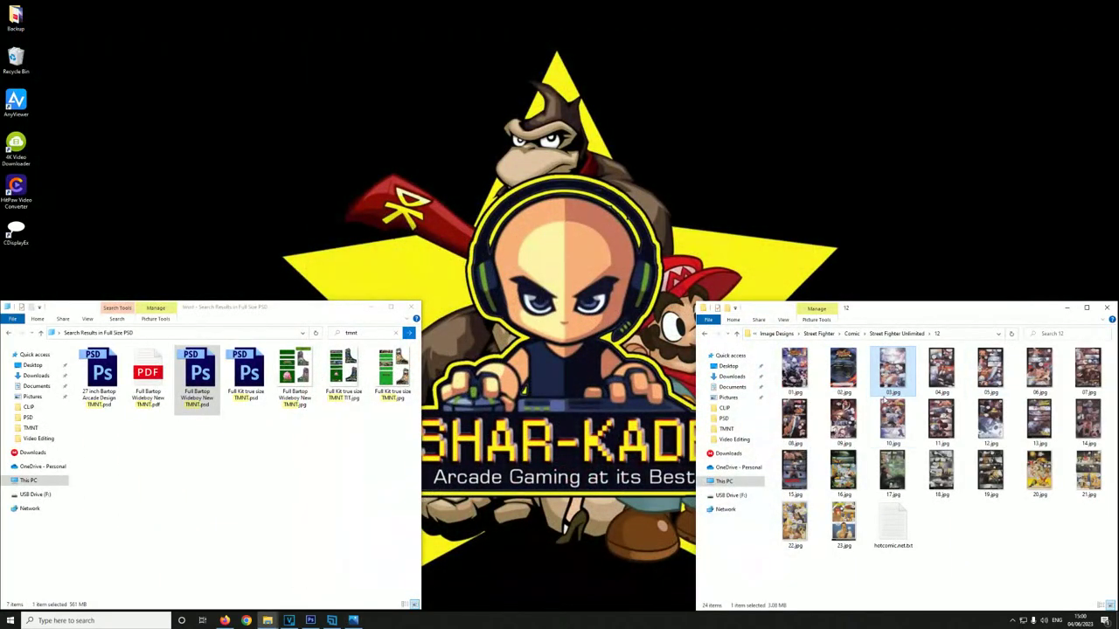
- Return to the Comic folder and open the Street Fighter Origins Akuma folder
{"action": "key", "text": "alt+Left"}
{"action": "key", "text": "alt+Left"}
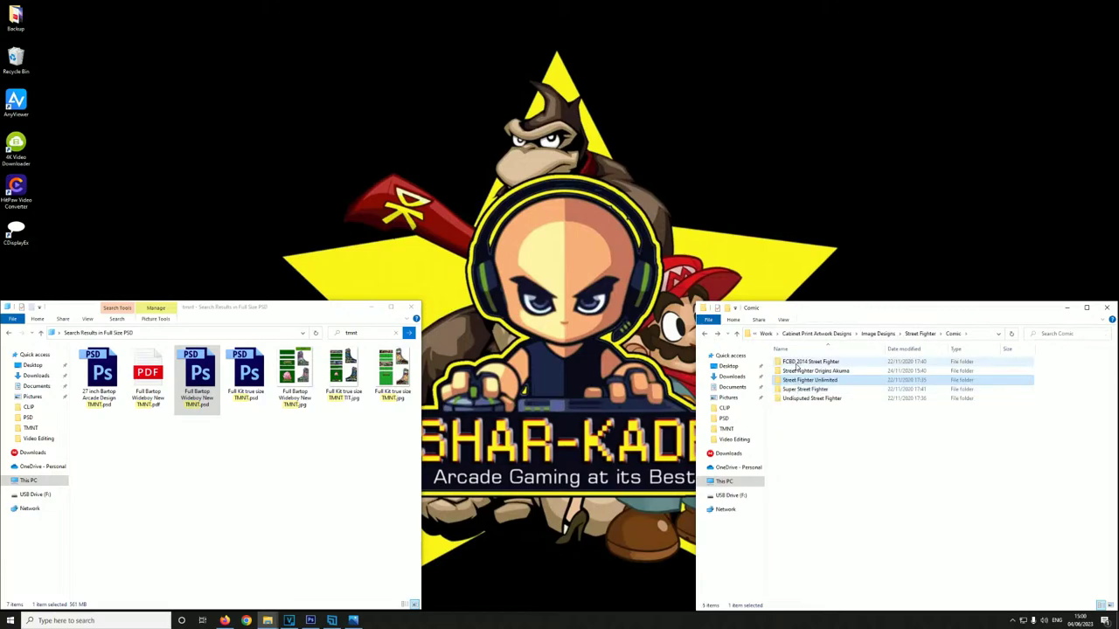
{"action": "double_click", "coordinate": [794, 371]}
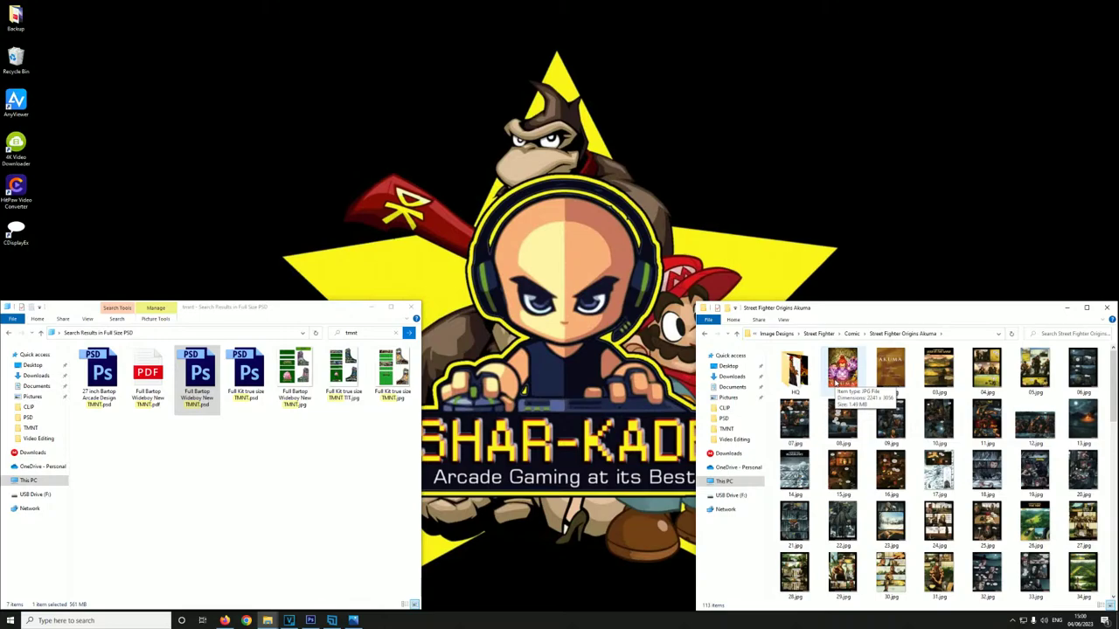
- Open the Akuma comic cover 01.jpg and examine the main character's face, hair and hands at several zoom levels
{"action": "double_click", "coordinate": [852, 369]}
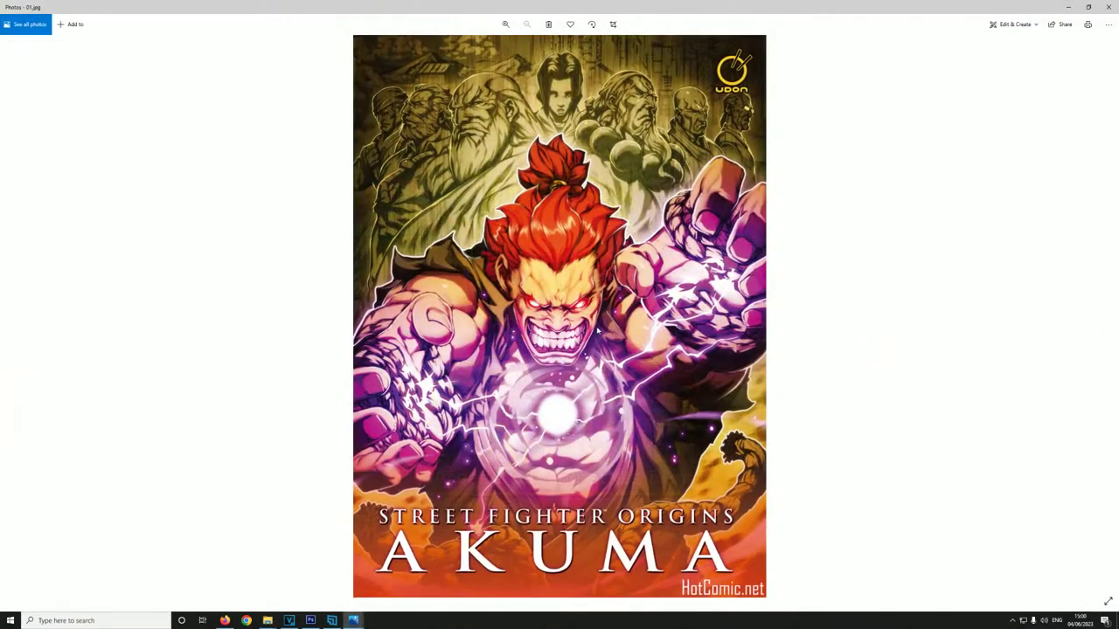
{"action": "scroll", "coordinate": [581, 329], "scroll_direction": "up", "scroll_amount": 5}
{"action": "scroll", "coordinate": [581, 329], "scroll_direction": "down", "scroll_amount": 5}
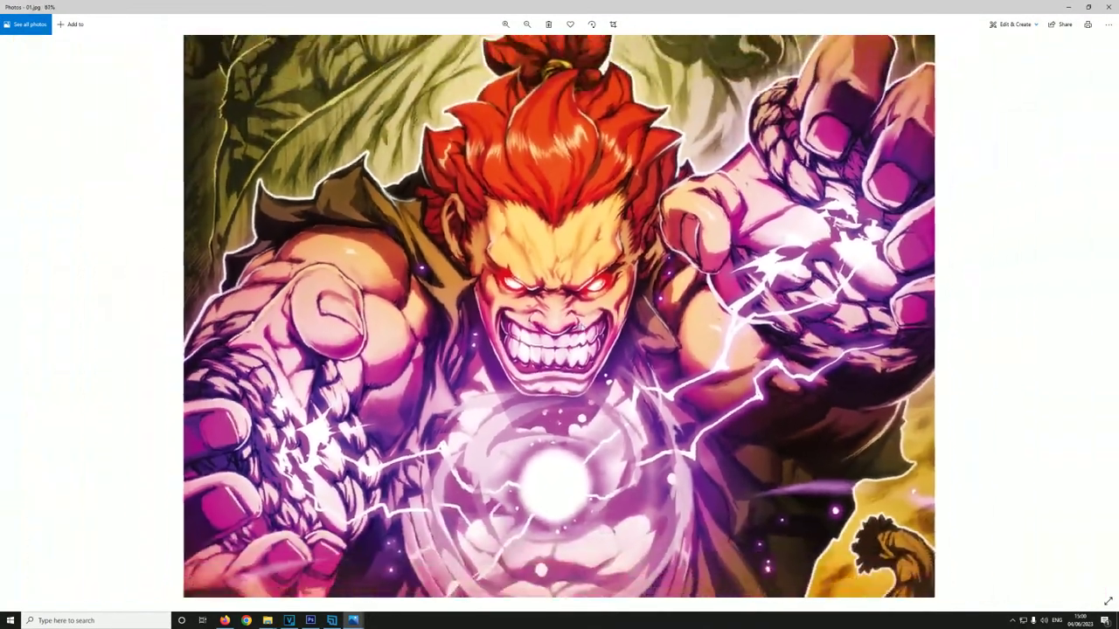
{"action": "scroll", "coordinate": [582, 330], "scroll_direction": "up", "scroll_amount": 1}
{"action": "scroll", "coordinate": [582, 330], "scroll_direction": "down", "scroll_amount": 3}
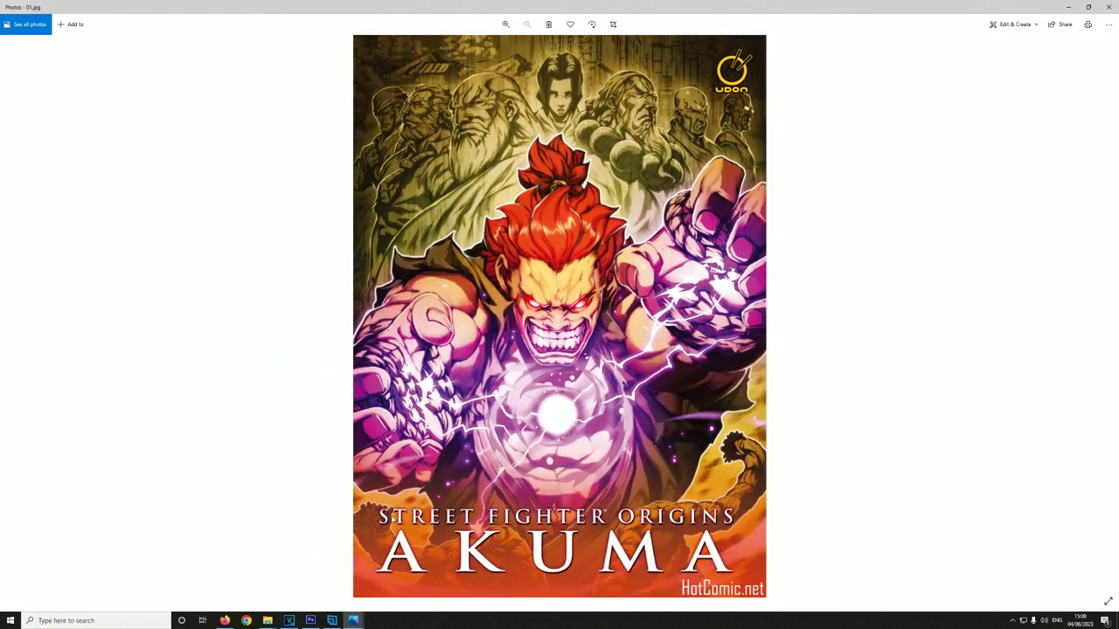
{"action": "scroll", "coordinate": [538, 429], "scroll_direction": "up", "scroll_amount": 3}
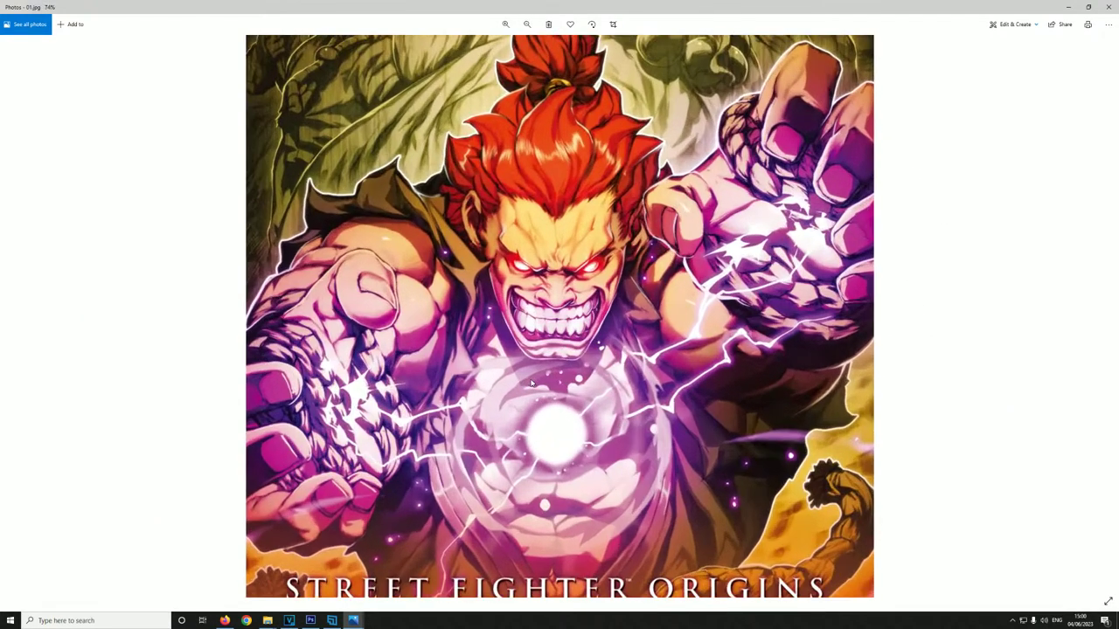
{"action": "scroll", "coordinate": [538, 428], "scroll_direction": "down", "scroll_amount": 2}
{"action": "scroll", "coordinate": [560, 275], "scroll_direction": "up", "scroll_amount": 4}
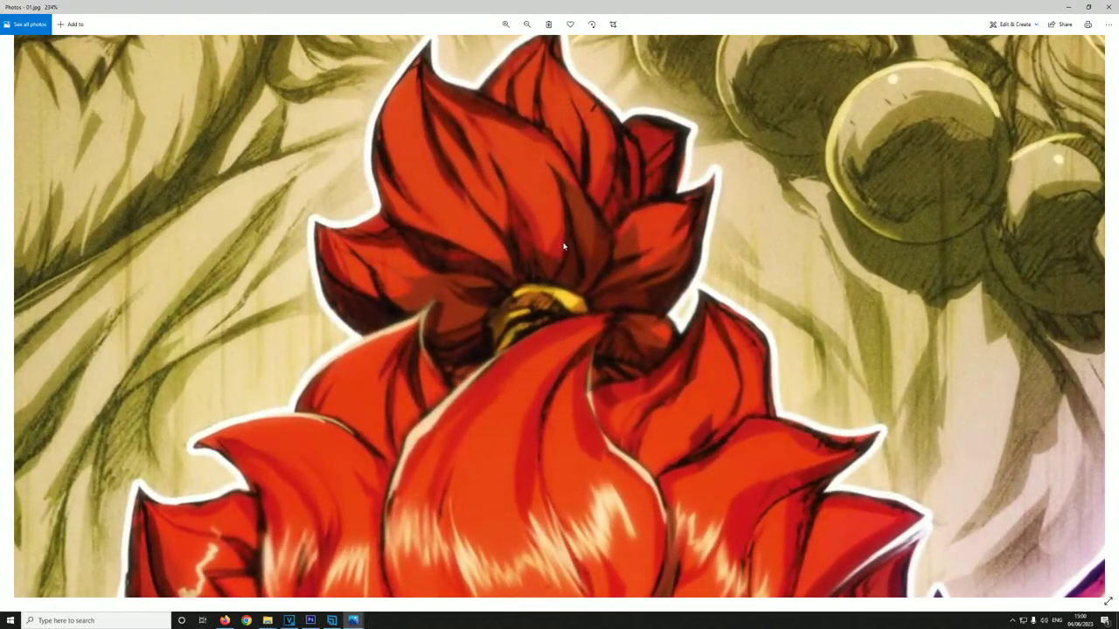
{"action": "scroll", "coordinate": [560, 275], "scroll_direction": "down", "scroll_amount": 4}
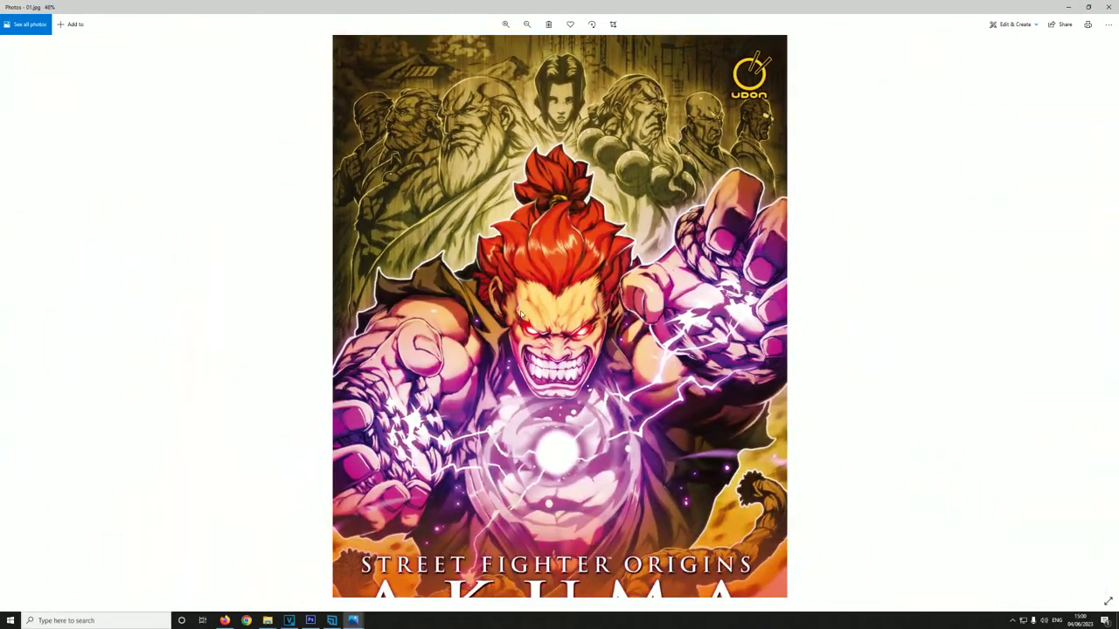
{"action": "scroll", "coordinate": [547, 312], "scroll_direction": "up", "scroll_amount": 4}
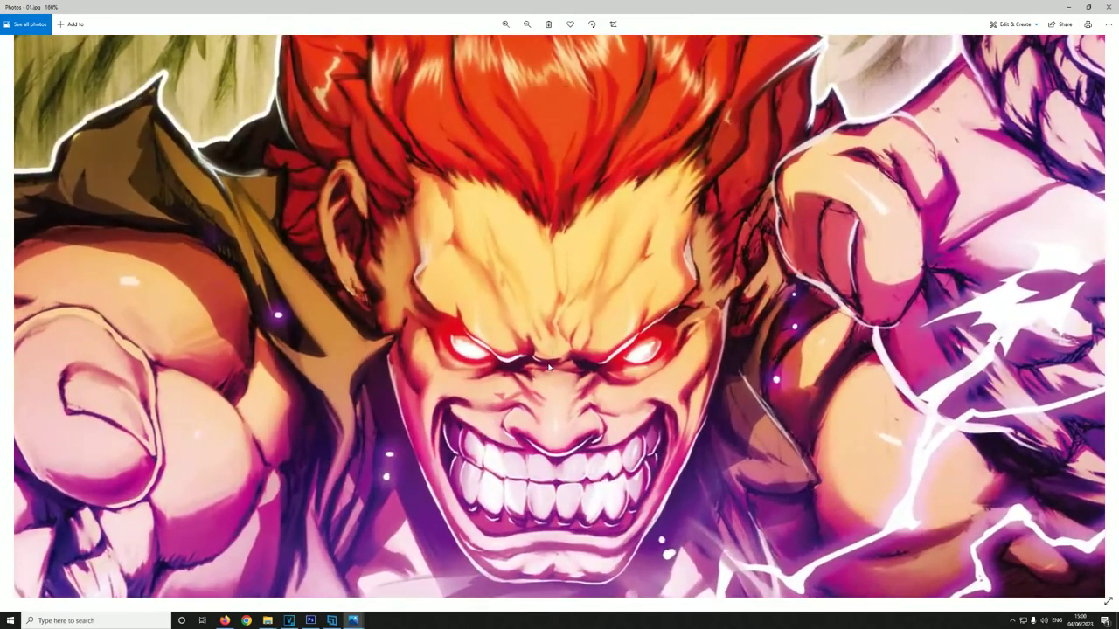
{"action": "scroll", "coordinate": [547, 370], "scroll_direction": "down", "scroll_amount": 2}
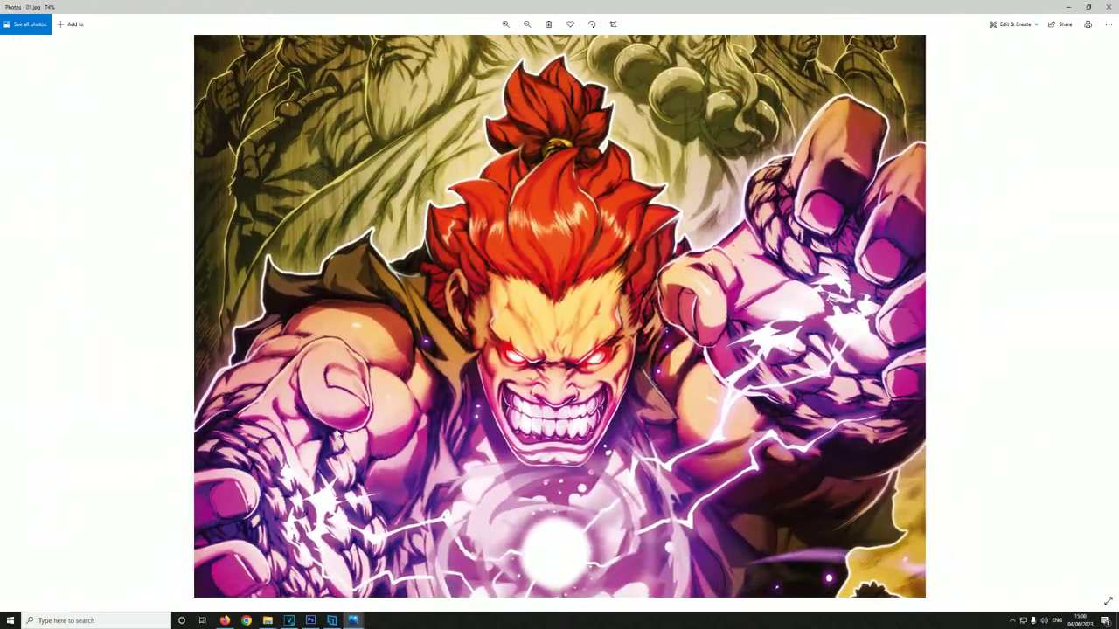
{"action": "scroll", "coordinate": [321, 270], "scroll_direction": "up", "scroll_amount": 4}
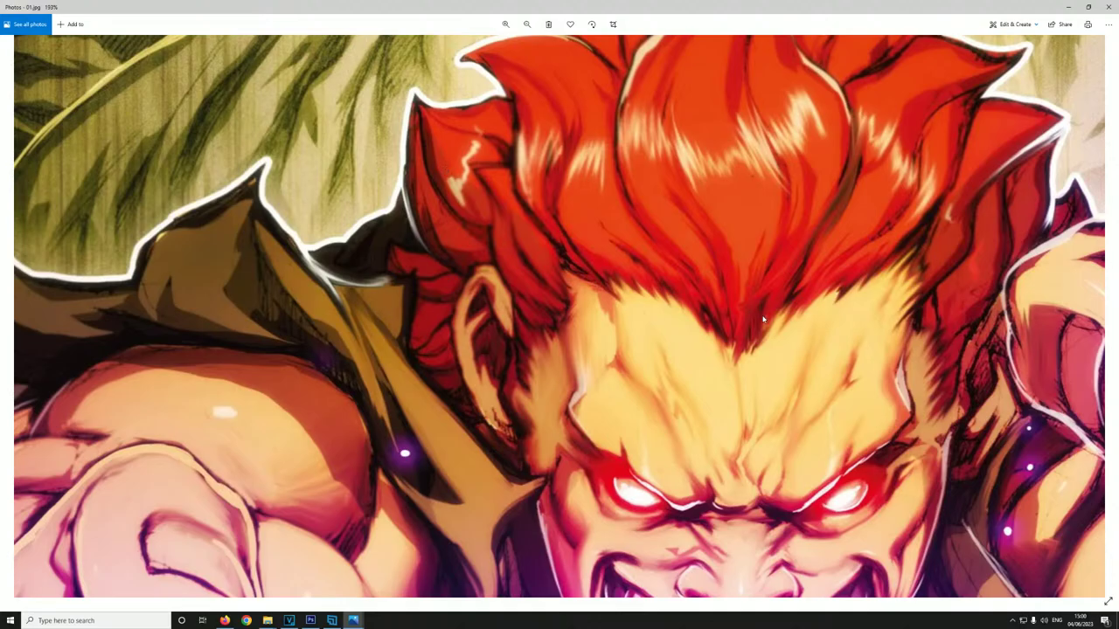
{"action": "scroll", "coordinate": [746, 387], "scroll_direction": "down", "scroll_amount": 4}
{"action": "scroll", "coordinate": [700, 355], "scroll_direction": "up", "scroll_amount": 6}
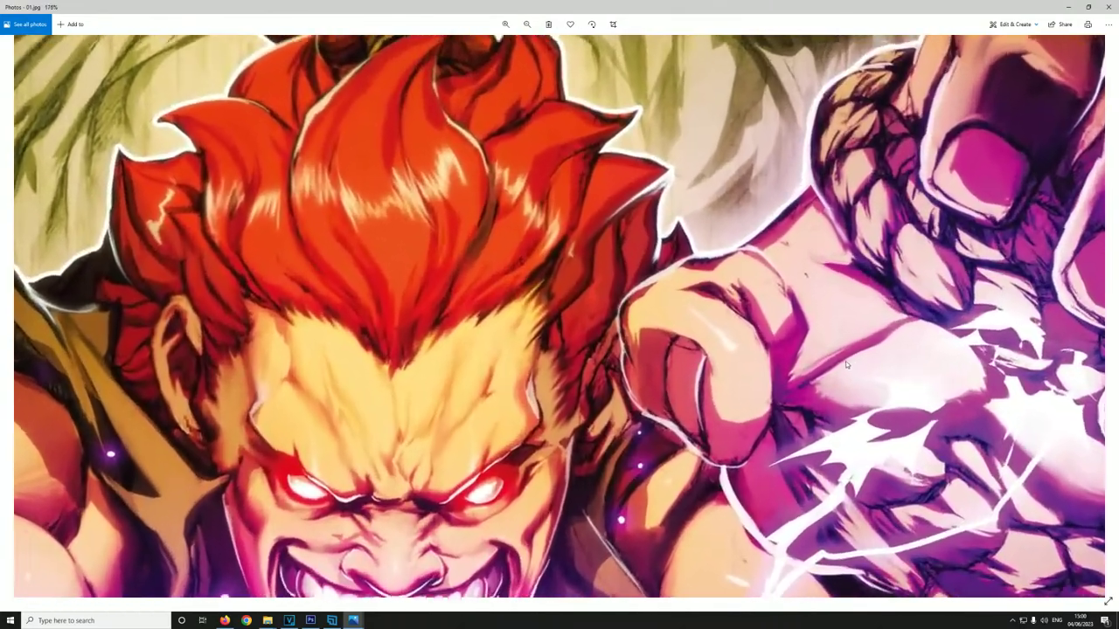
{"action": "scroll", "coordinate": [700, 355], "scroll_direction": "down", "scroll_amount": 5}
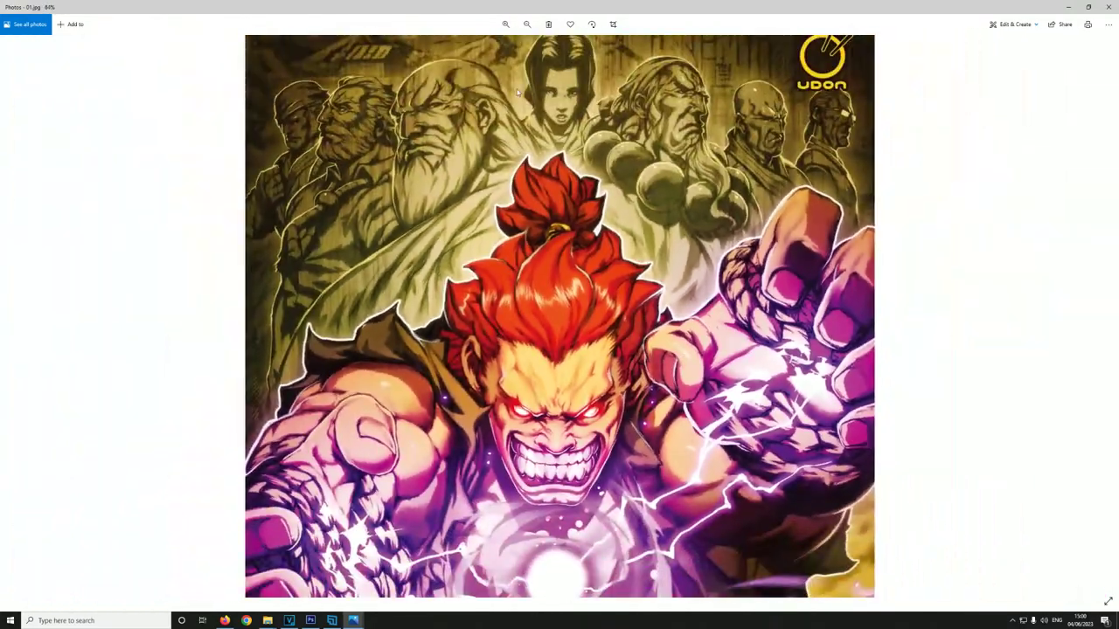
- Examine the faded background figures behind Akuma on the cover, ending on a view of the main character
{"action": "scroll", "coordinate": [517, 89], "scroll_direction": "up", "scroll_amount": 3}
{"action": "scroll", "coordinate": [528, 134], "scroll_direction": "down", "scroll_amount": 2}
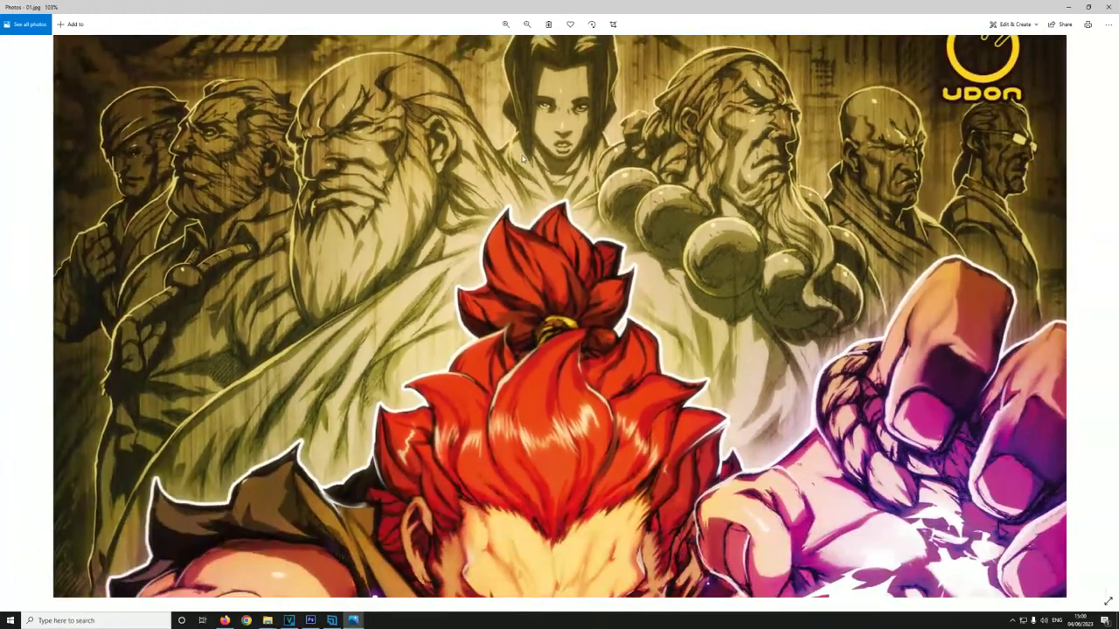
{"action": "scroll", "coordinate": [769, 227], "scroll_direction": "up", "scroll_amount": 4}
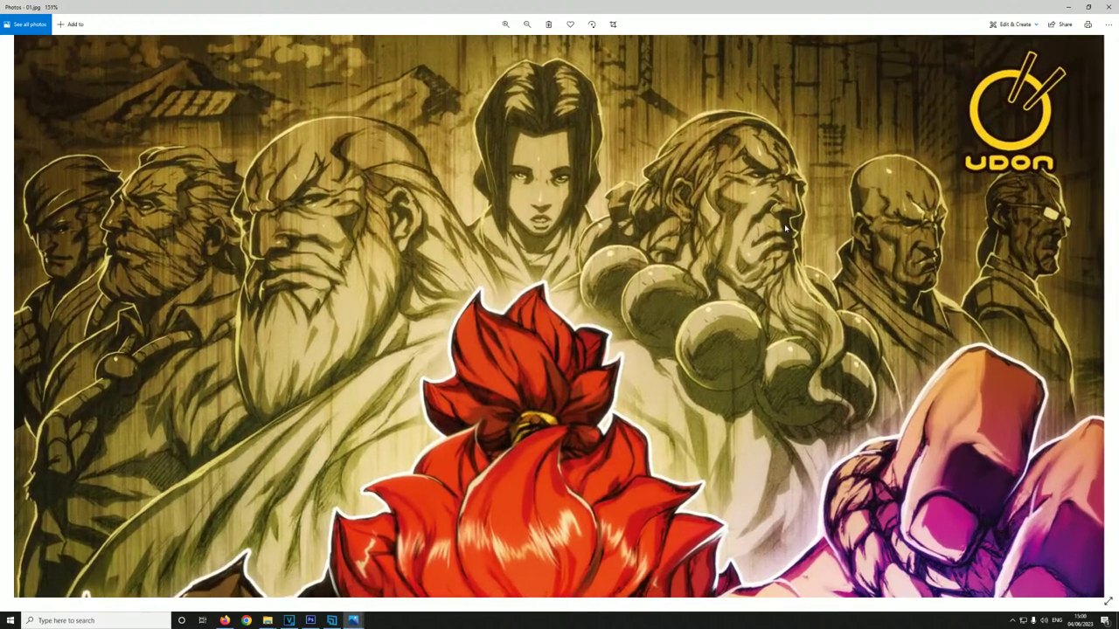
{"action": "scroll", "coordinate": [660, 337], "scroll_direction": "down", "scroll_amount": 2}
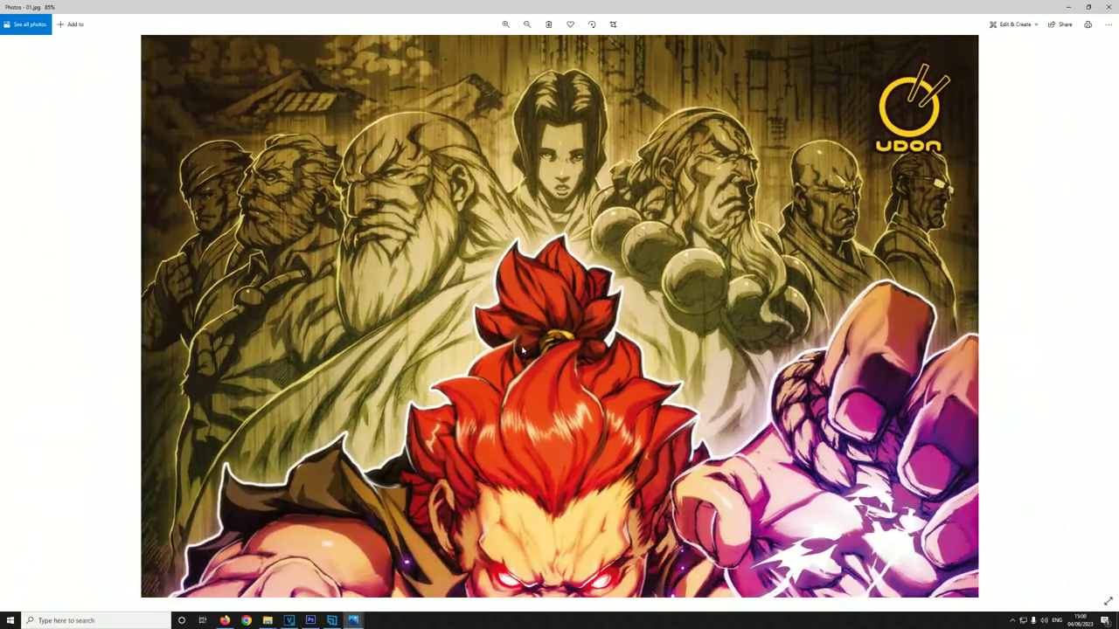
{"action": "scroll", "coordinate": [543, 264], "scroll_direction": "down", "scroll_amount": 1}
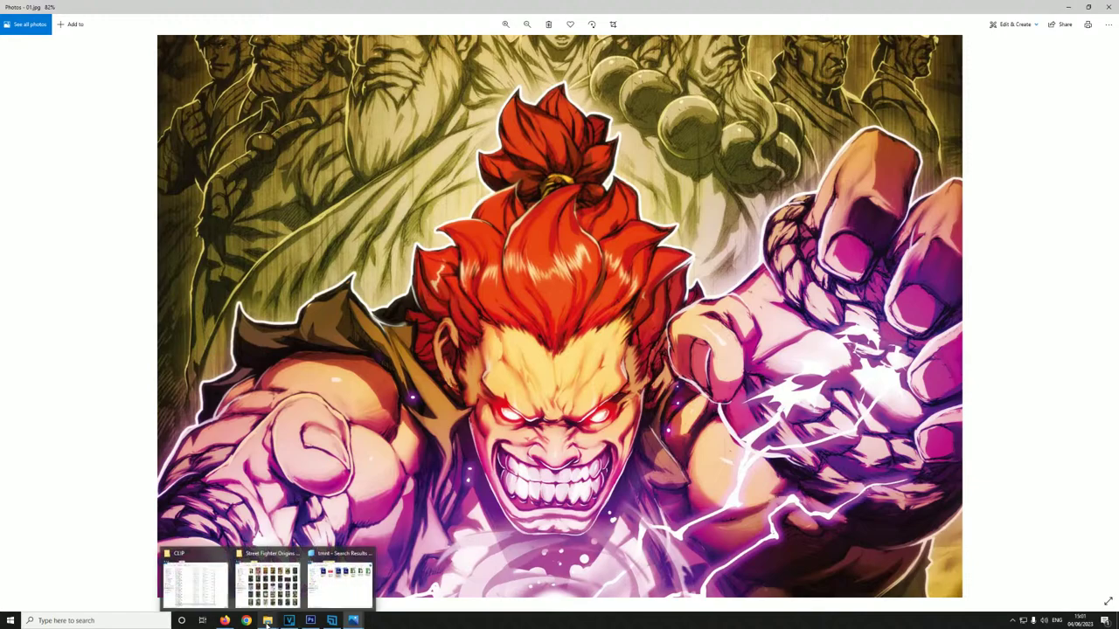
- Switch to Photoshop and examine the side panel's lower character artwork up close, down to the turtle's R belt buckle
{"action": "left_click", "coordinate": [309, 621]}
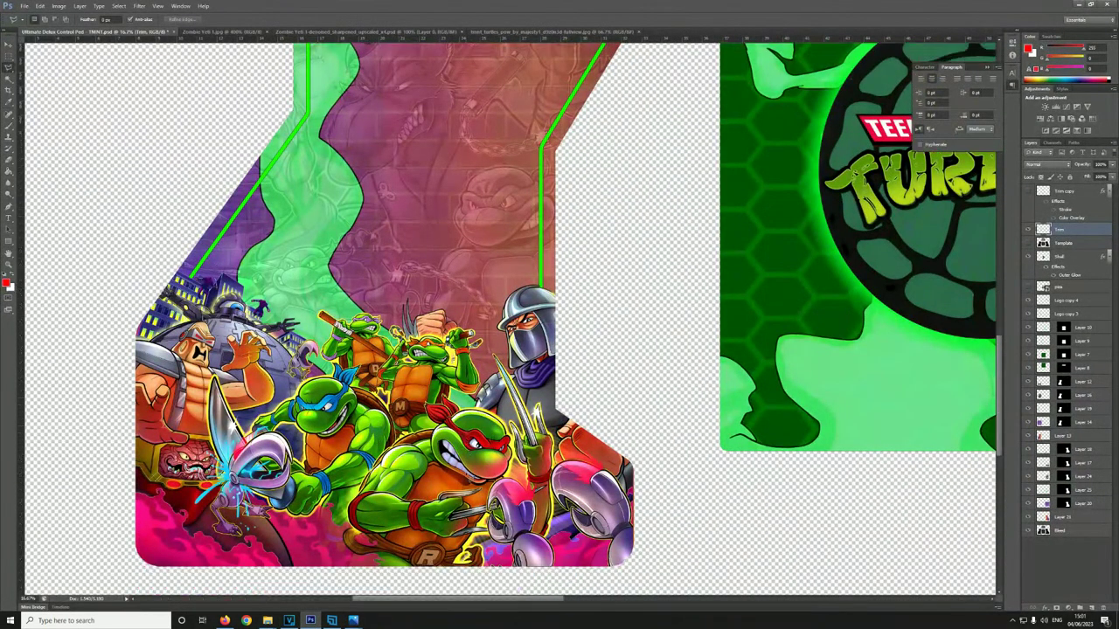
{"action": "scroll", "coordinate": [547, 591], "scroll_direction": "down", "scroll_amount": 1}
{"action": "scroll", "coordinate": [547, 591], "scroll_direction": "up", "scroll_amount": 2}
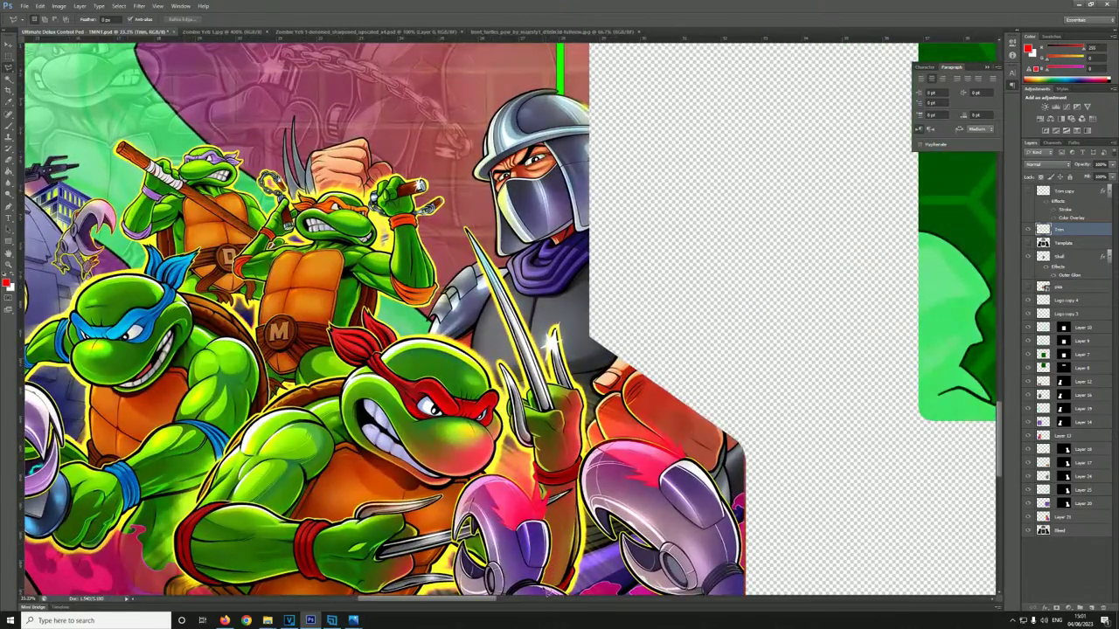
{"action": "left_click_drag", "start_coordinate": [480, 599], "coordinate": [431, 597]}
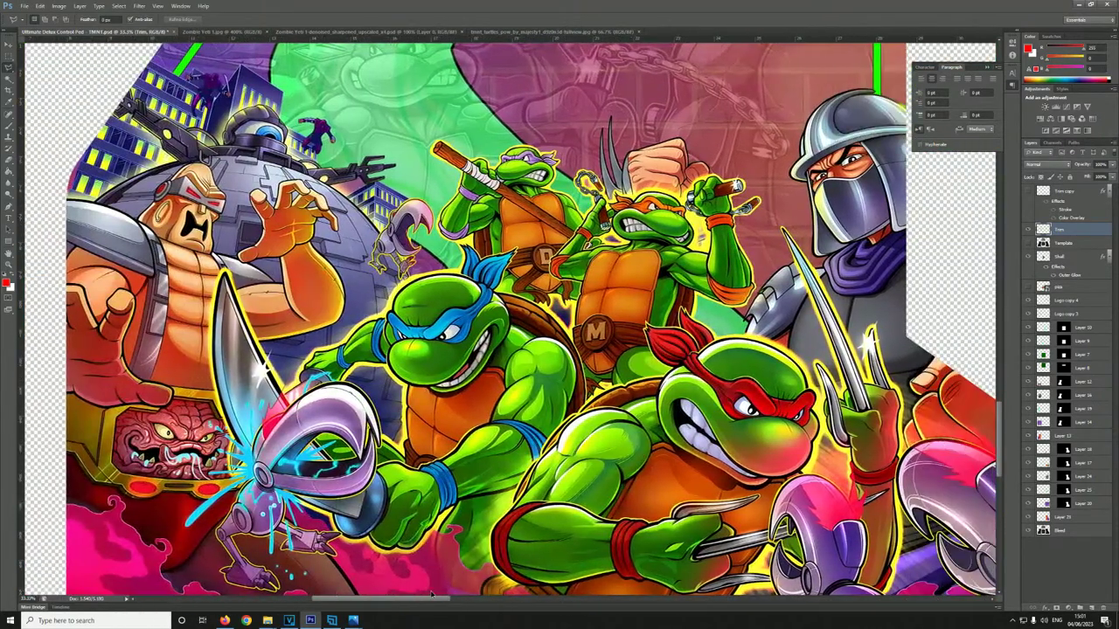
{"action": "scroll", "coordinate": [495, 441], "scroll_direction": "up", "scroll_amount": 3}
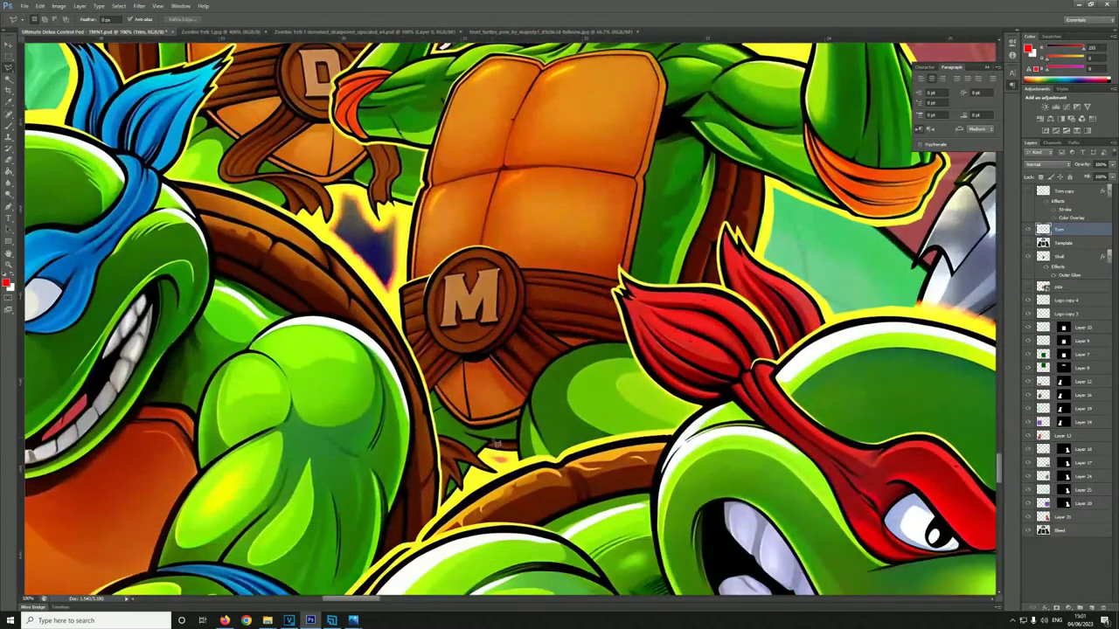
{"action": "scroll", "coordinate": [495, 443], "scroll_direction": "down", "scroll_amount": 10}
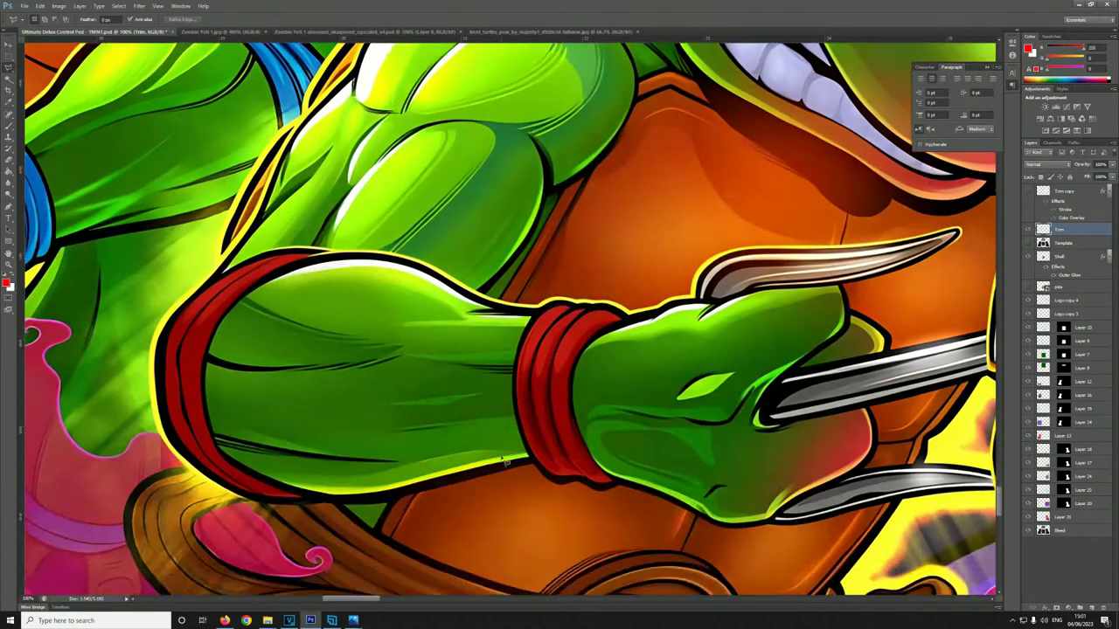
{"action": "scroll", "coordinate": [505, 461], "scroll_direction": "down", "scroll_amount": 5}
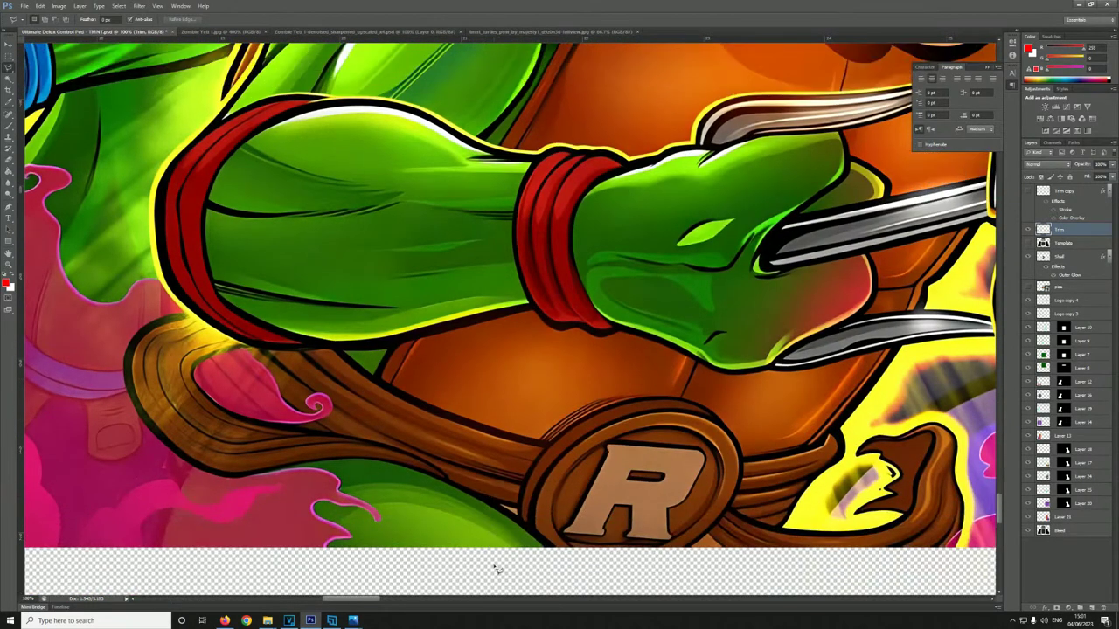
{"action": "mouse_move", "coordinate": [349, 600]}
{"action": "left_mouse_down"}
{"action": "mouse_move", "coordinate": [384, 600]}
{"action": "mouse_move", "coordinate": [363, 600]}
{"action": "left_mouse_up"}
{"action": "scroll", "coordinate": [409, 570], "scroll_direction": "up", "scroll_amount": 3}
{"action": "scroll", "coordinate": [368, 529], "scroll_direction": "down", "scroll_amount": 3}
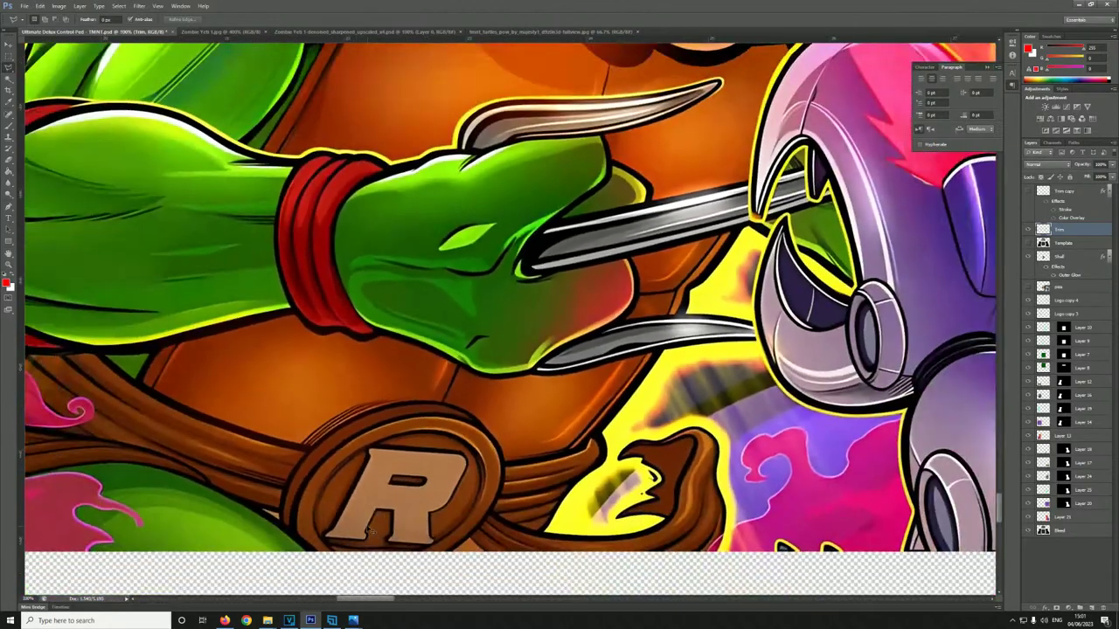
- Compare the upscaled x4 source with the original Zombie Yeti JPG around the R belt buckle, ending on the whole original image
{"action": "left_click", "coordinate": [317, 33]}
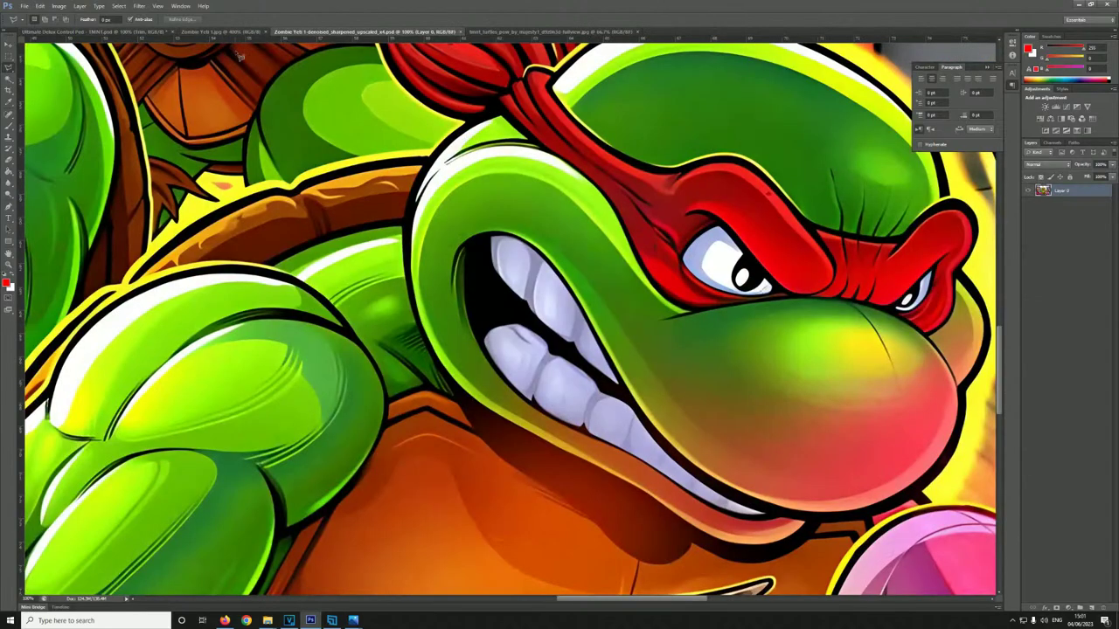
{"action": "left_click", "coordinate": [219, 31]}
{"action": "scroll", "coordinate": [865, 335], "scroll_direction": "down", "scroll_amount": 4}
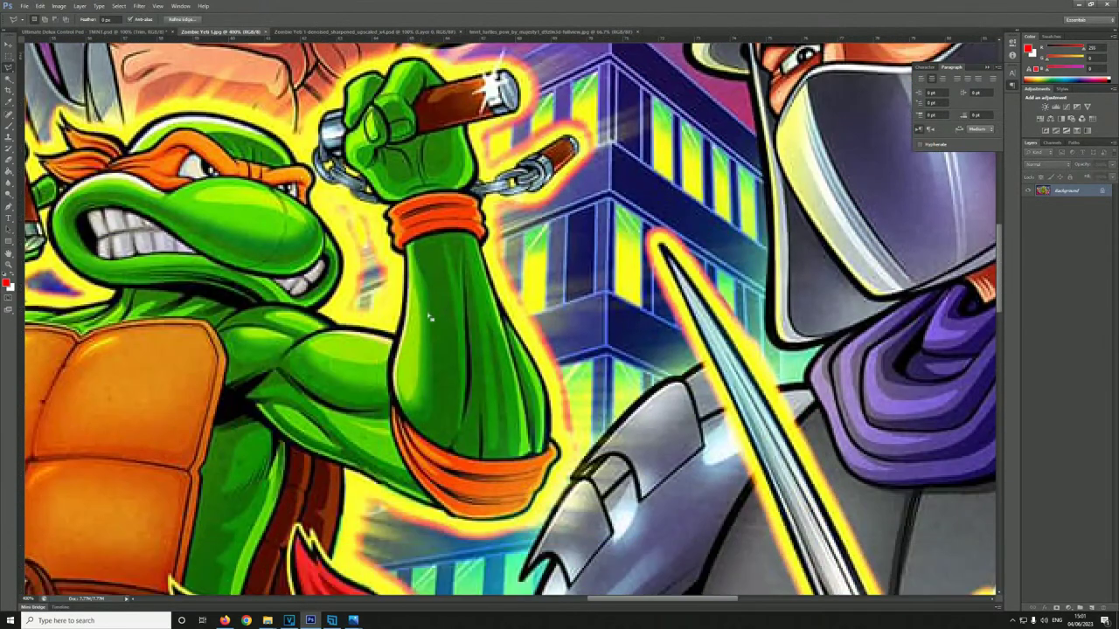
{"action": "left_click_drag", "start_coordinate": [1001, 306], "coordinate": [998, 525]}
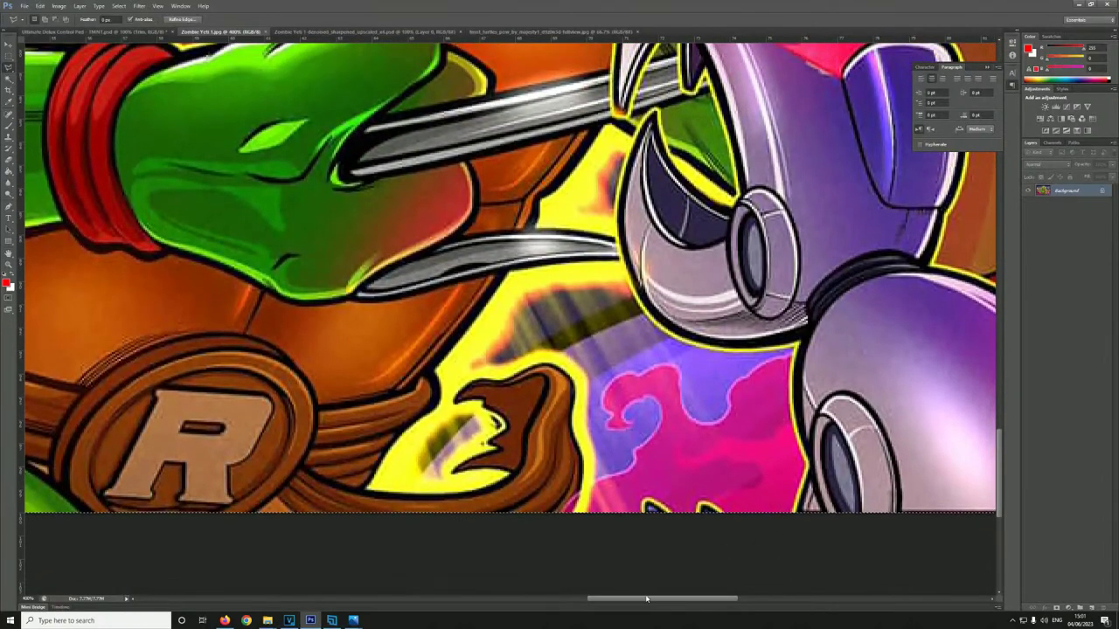
{"action": "left_click_drag", "start_coordinate": [654, 602], "coordinate": [593, 602]}
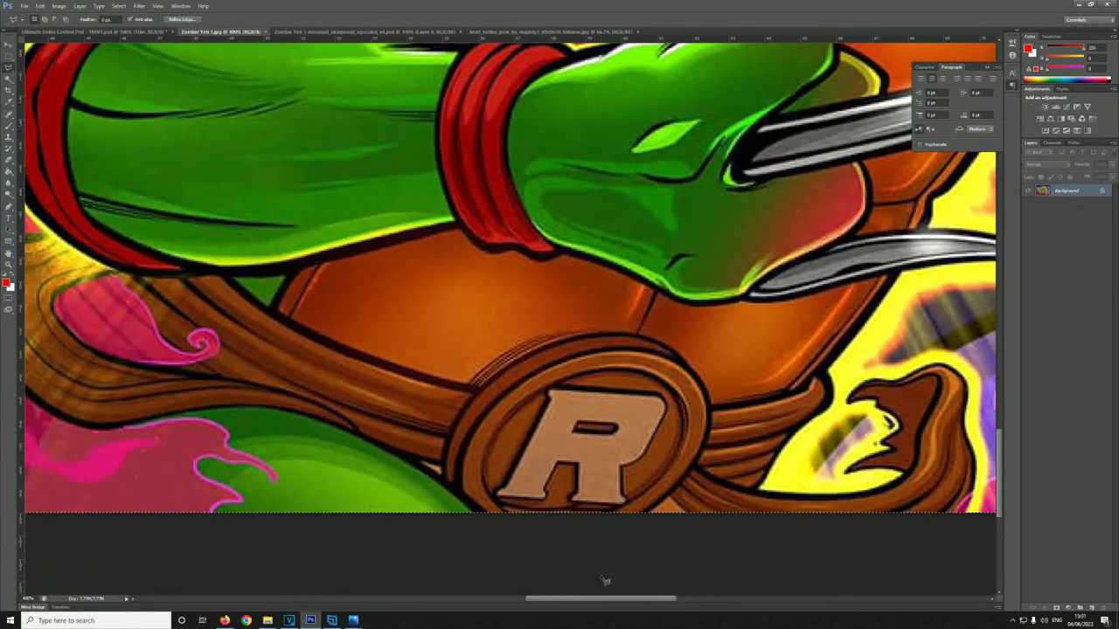
{"action": "key", "text": "ctrl+minus"}
{"action": "key", "text": "ctrl+minus"}
{"action": "key", "text": "ctrl+minus"}
{"action": "key", "text": "ctrl+minus"}
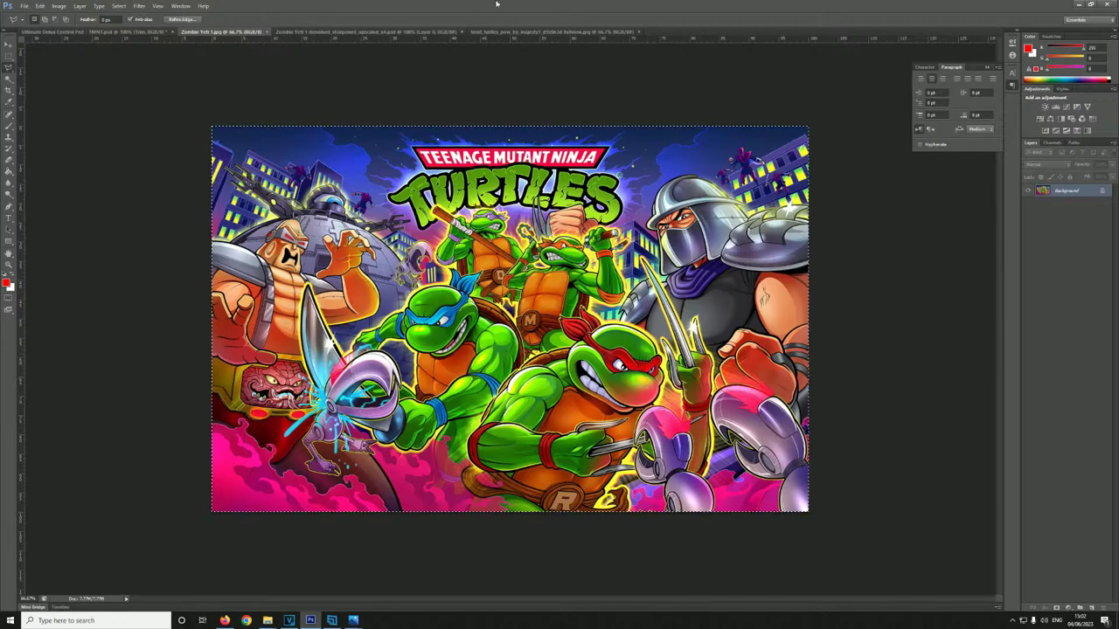
- Return to the TMNT cabinet layout and examine the side panel's faded background above the characters
{"action": "left_click", "coordinate": [52, 32]}
{"action": "scroll", "coordinate": [308, 184], "scroll_direction": "down", "scroll_amount": 3}
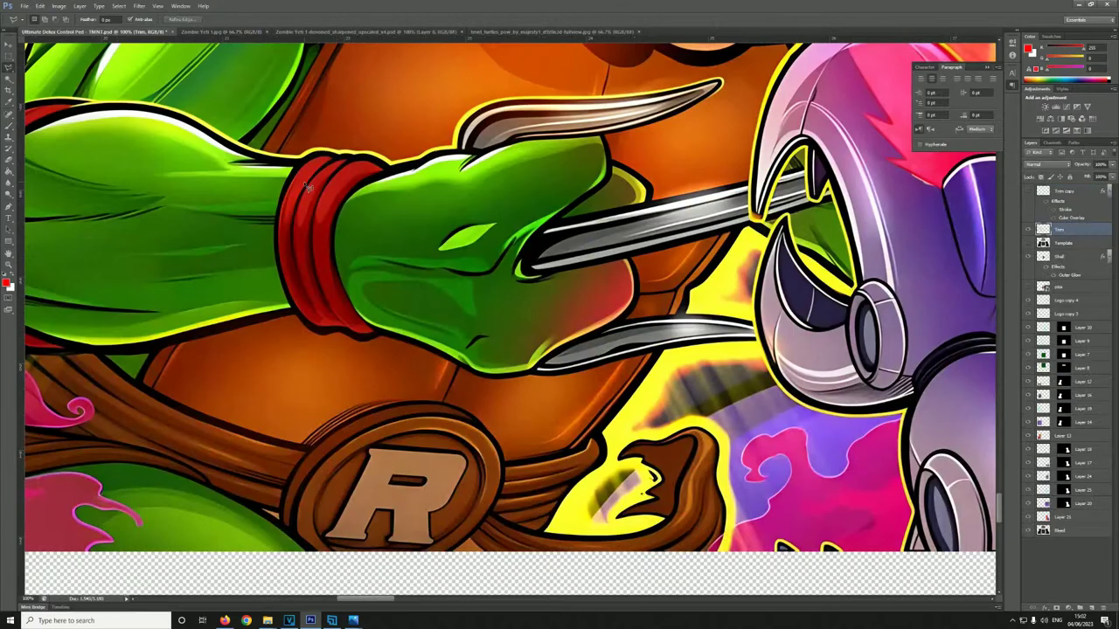
{"action": "scroll", "coordinate": [312, 226], "scroll_direction": "down", "scroll_amount": 4}
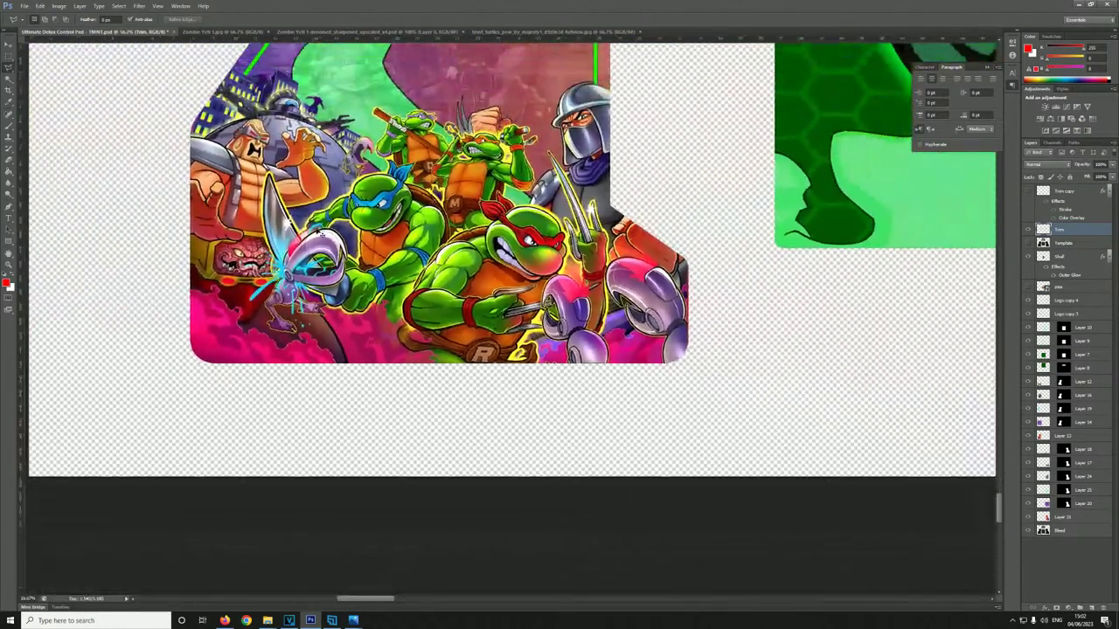
{"action": "scroll", "coordinate": [341, 288], "scroll_direction": "up", "scroll_amount": 5}
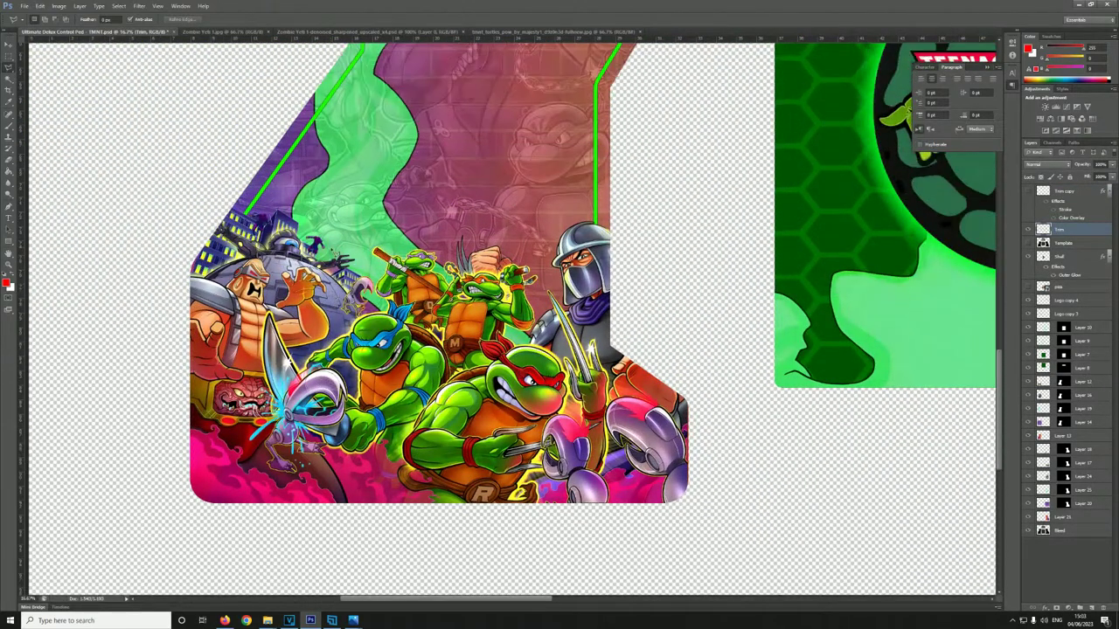
{"action": "scroll", "coordinate": [341, 289], "scroll_direction": "up", "scroll_amount": 3}
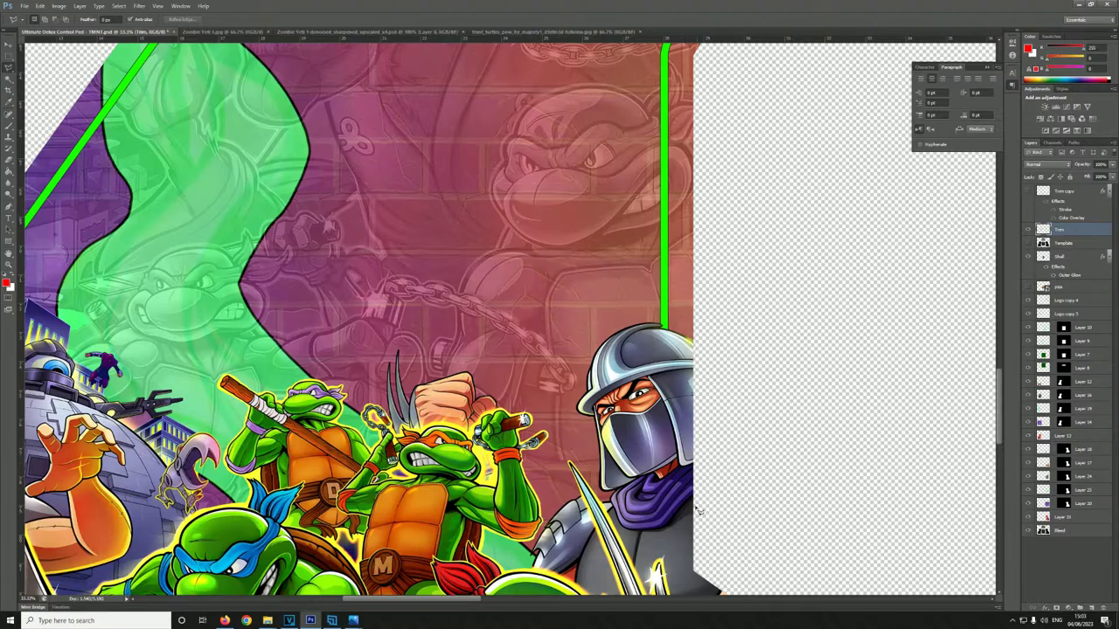
{"action": "scroll", "coordinate": [682, 505], "scroll_direction": "down", "scroll_amount": 3}
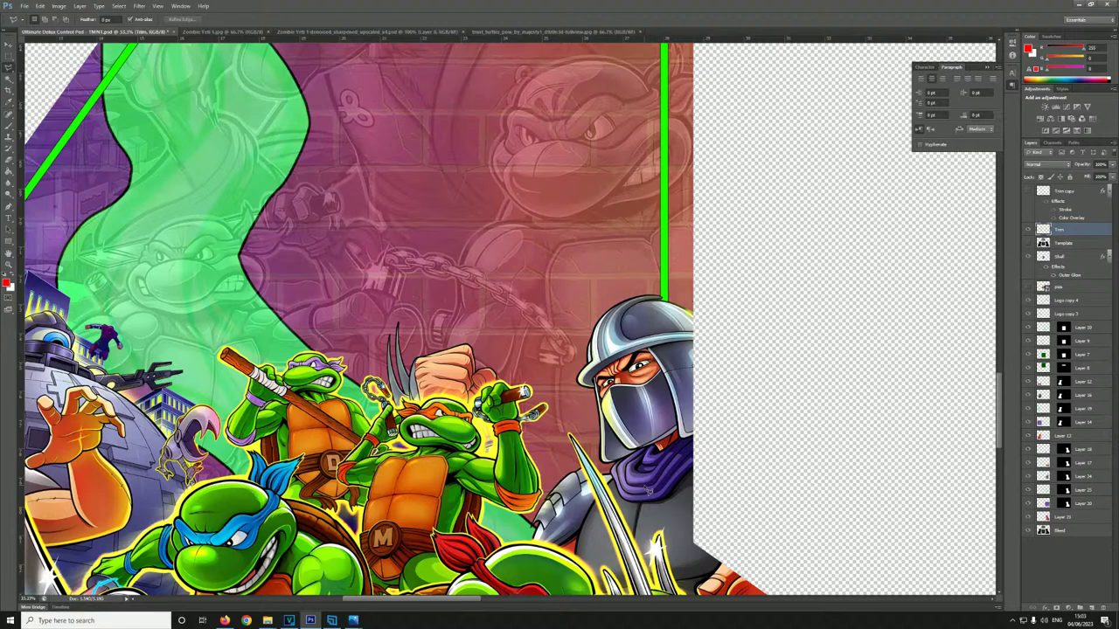
- Minimize Photoshop, switch to File Explorer and go up from the Akuma comic folder to the Image Designs folder
{"action": "left_click", "coordinate": [1078, 4]}
{"action": "left_click", "coordinate": [267, 621]}
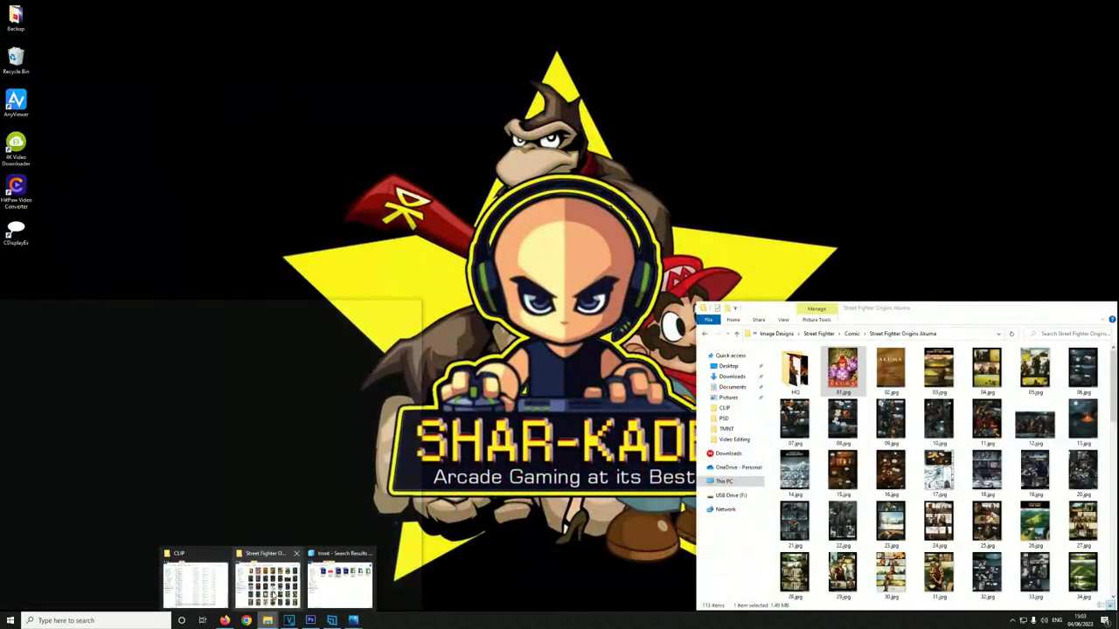
{"action": "left_click", "coordinate": [266, 584]}
{"action": "key", "text": "alt+Up"}
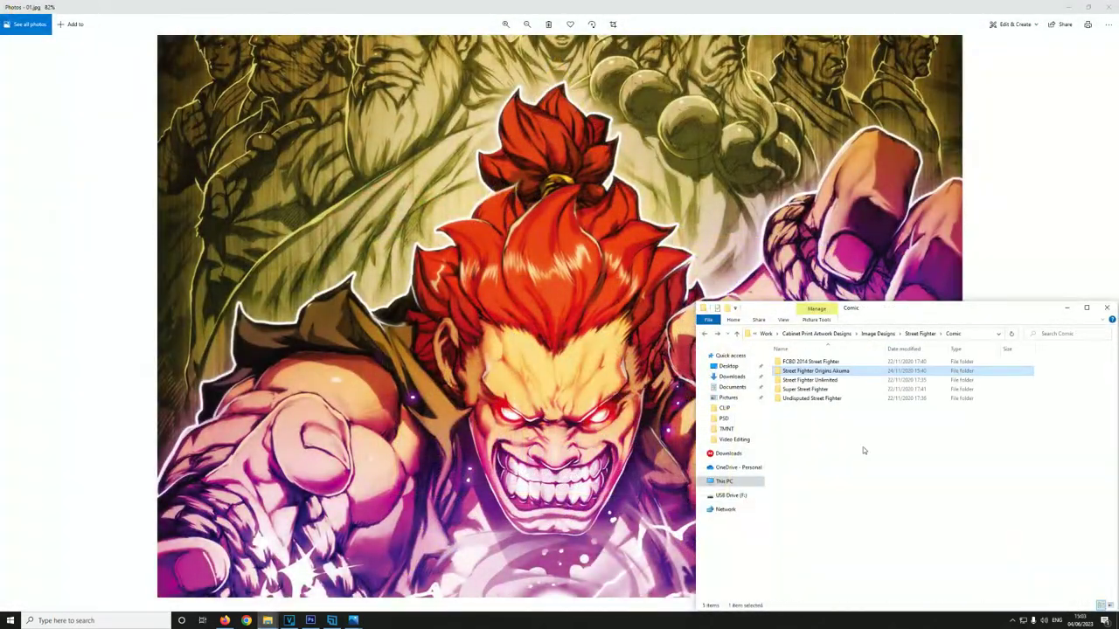
{"action": "key", "text": "alt+Up"}
{"action": "key", "text": "alt+Up"}
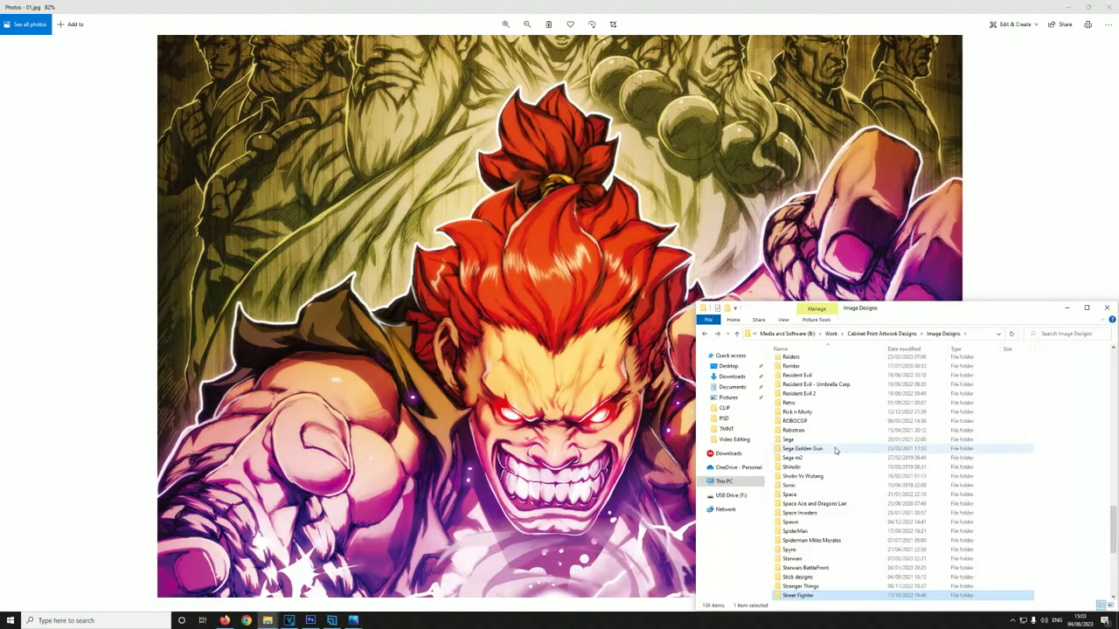
- Open the TMNT folder, move its window over the middle of the Akuma picture and look through the source images
{"action": "double_click", "coordinate": [792, 522]}
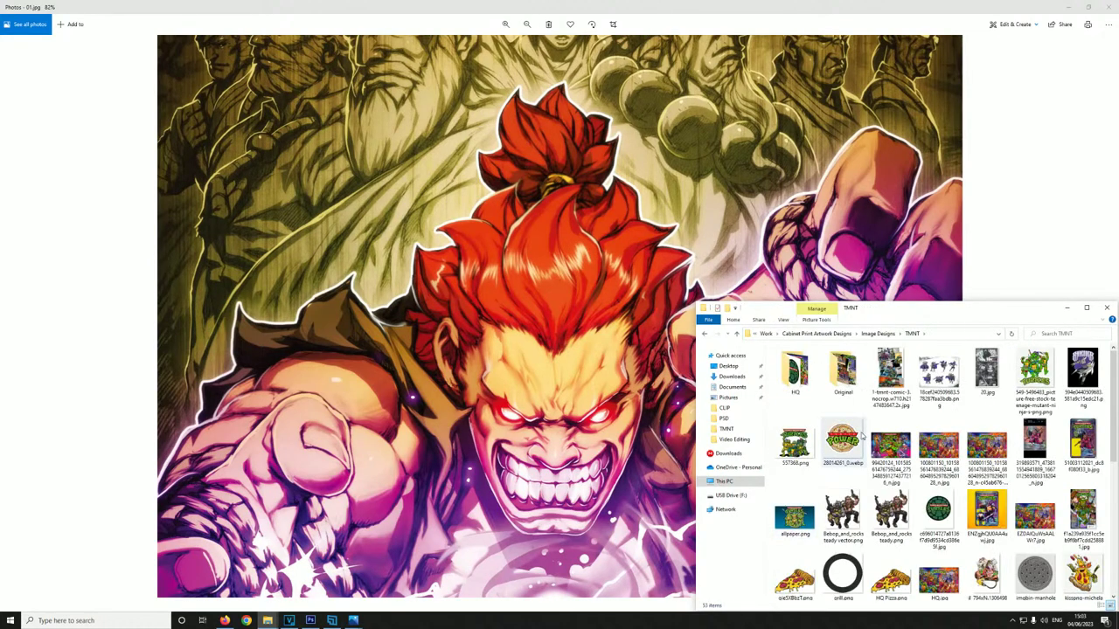
{"action": "scroll", "coordinate": [1053, 586], "scroll_direction": "down", "scroll_amount": 5}
{"action": "left_click_drag", "start_coordinate": [957, 313], "coordinate": [628, 119]}
{"action": "scroll", "coordinate": [704, 385], "scroll_direction": "up", "scroll_amount": 5}
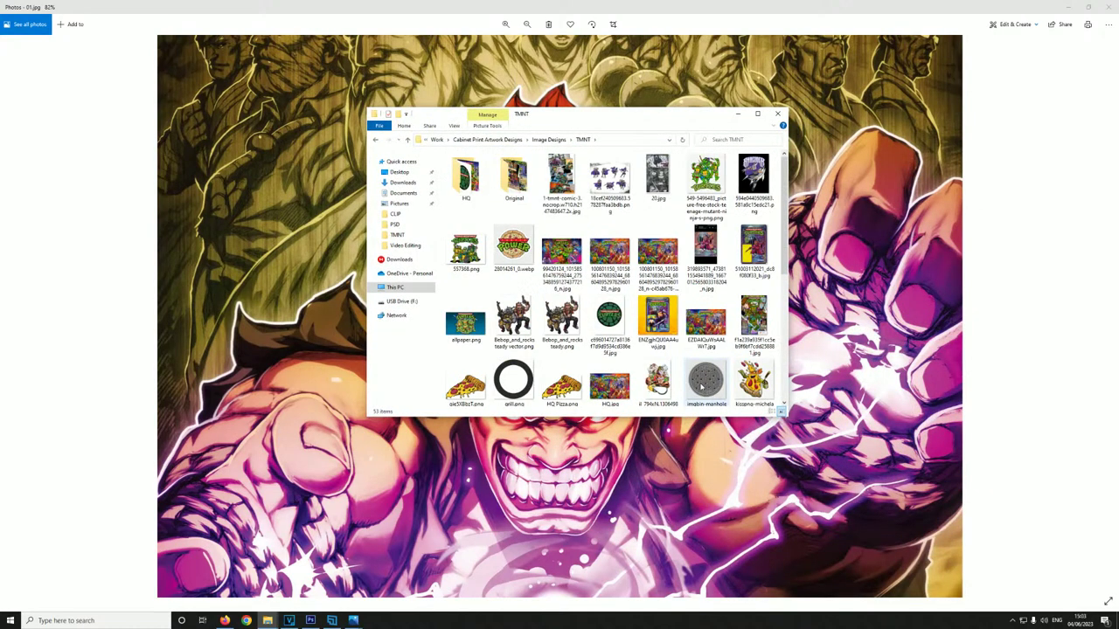
{"action": "scroll", "coordinate": [700, 387], "scroll_direction": "down", "scroll_amount": 5}
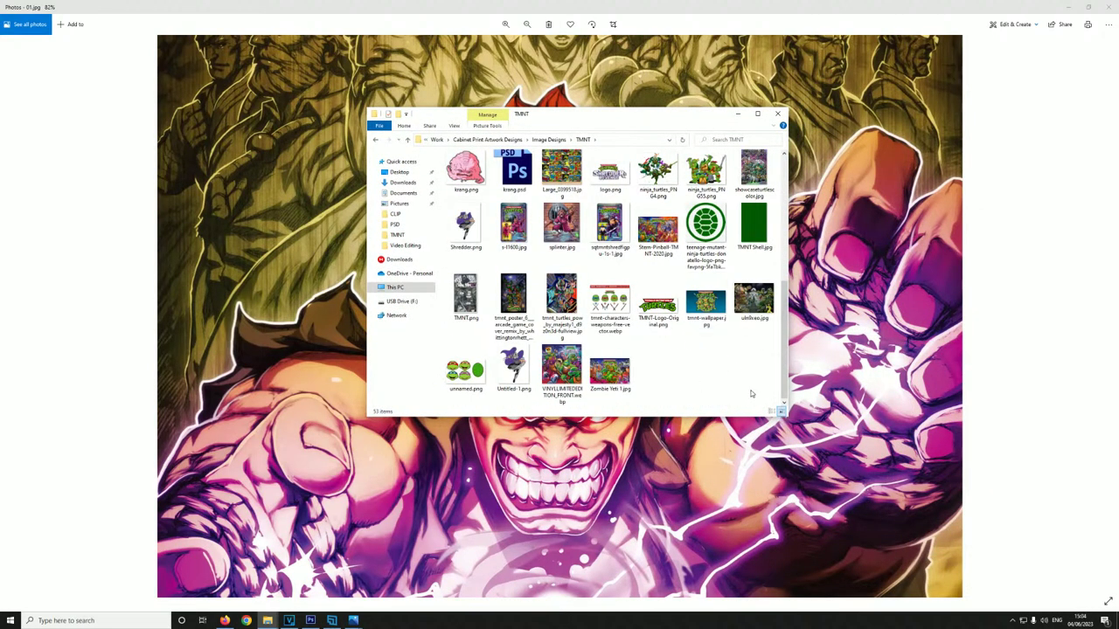
{"action": "scroll", "coordinate": [678, 403], "scroll_direction": "up", "scroll_amount": 5}
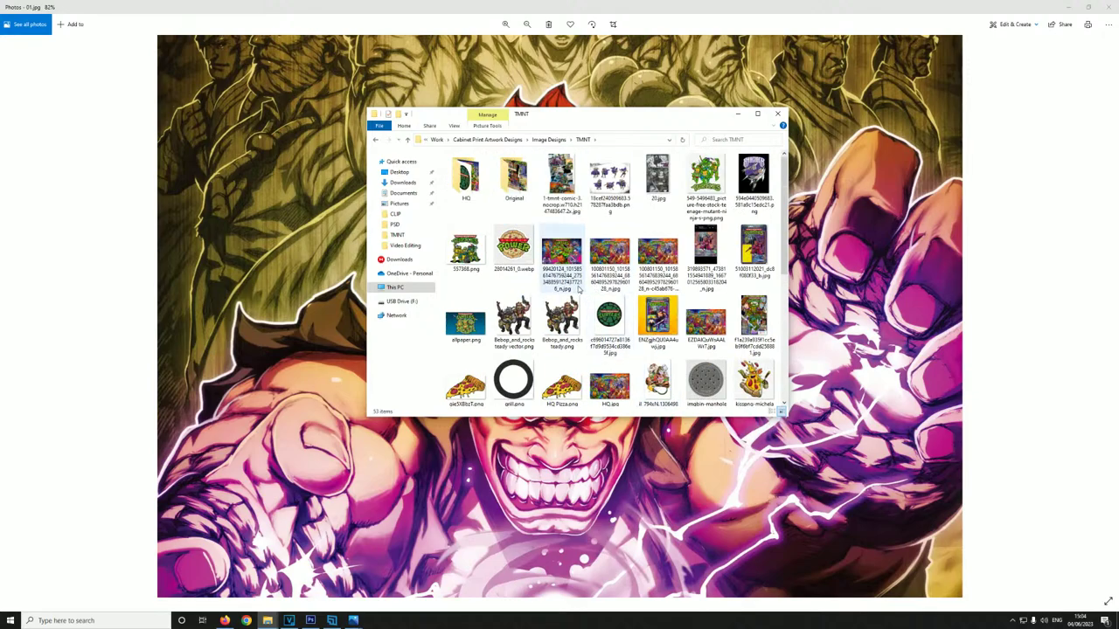
{"action": "scroll", "coordinate": [579, 292], "scroll_direction": "down", "scroll_amount": 5}
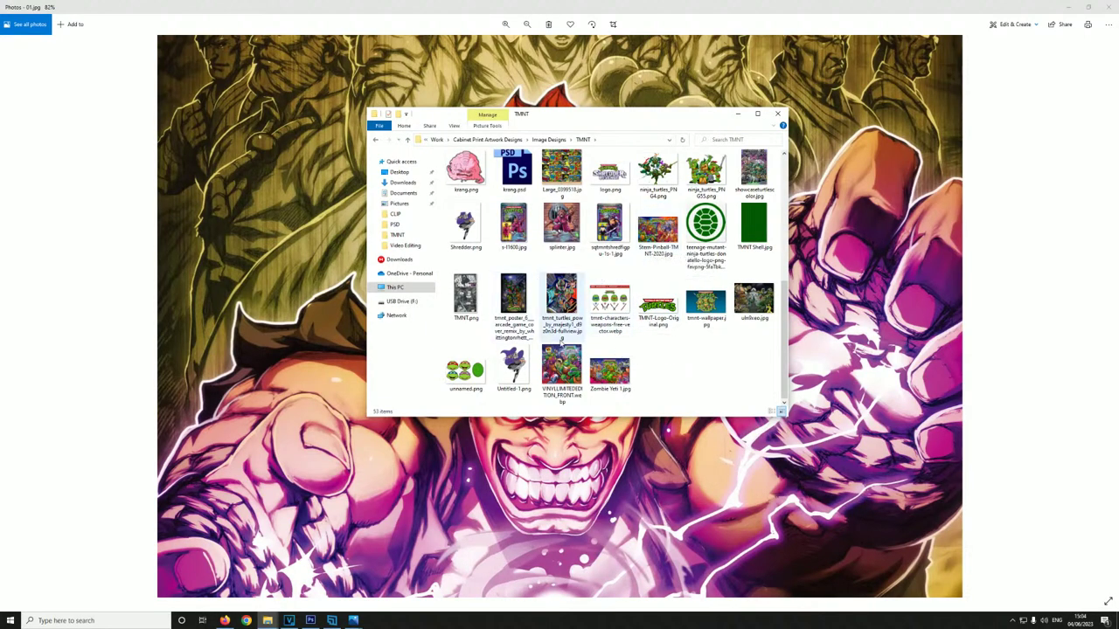
{"action": "scroll", "coordinate": [591, 292], "scroll_direction": "up", "scroll_amount": 5}
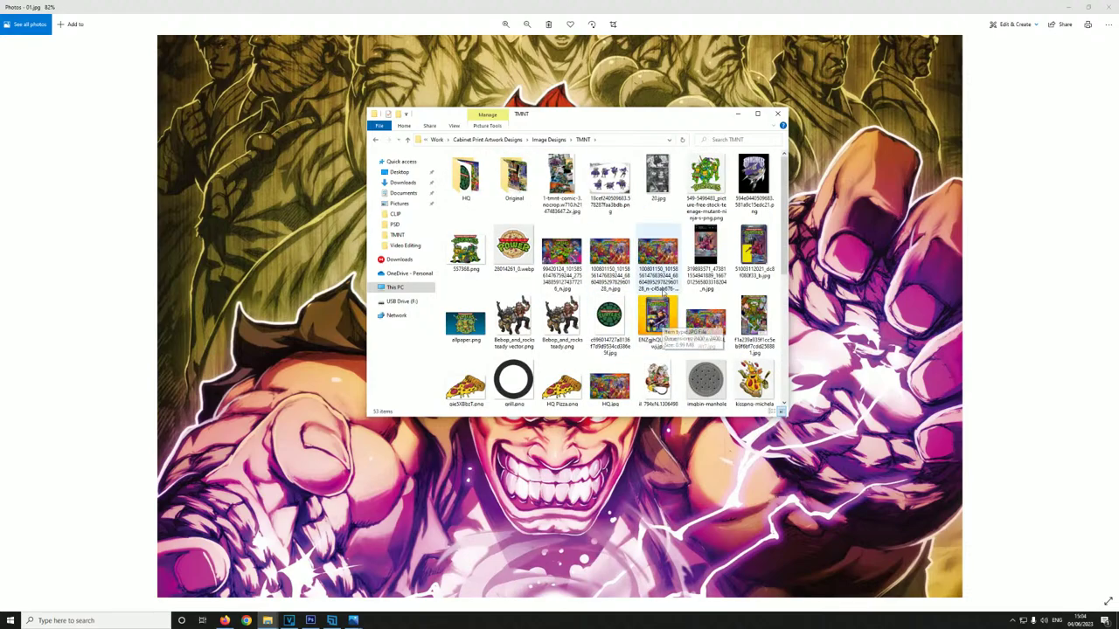
{"action": "scroll", "coordinate": [663, 315], "scroll_direction": "down", "scroll_amount": 5}
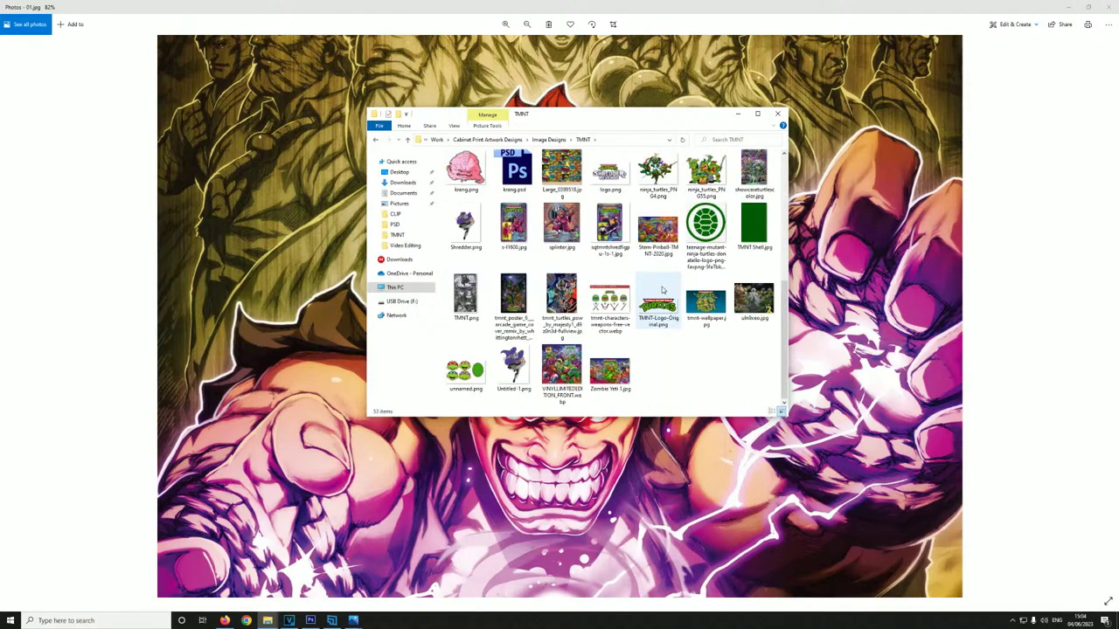
- Switch to Photoshop and view the open turtles pow poster and the upscaled Zombie Yeti image
{"action": "left_click", "coordinate": [355, 617]}
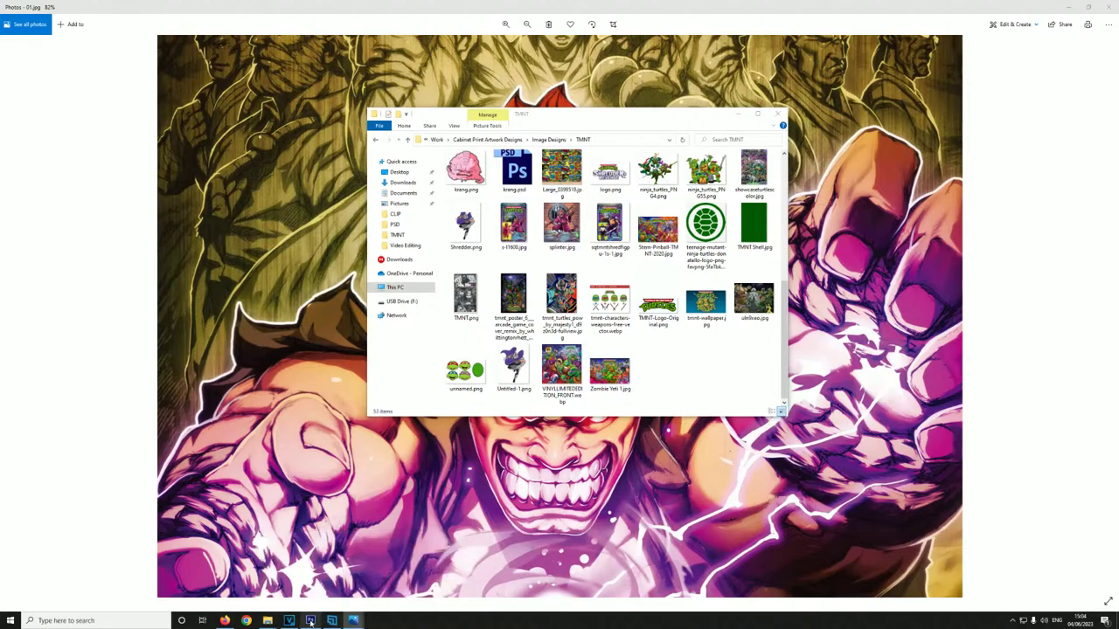
{"action": "left_click", "coordinate": [311, 621]}
{"action": "left_click", "coordinate": [490, 33]}
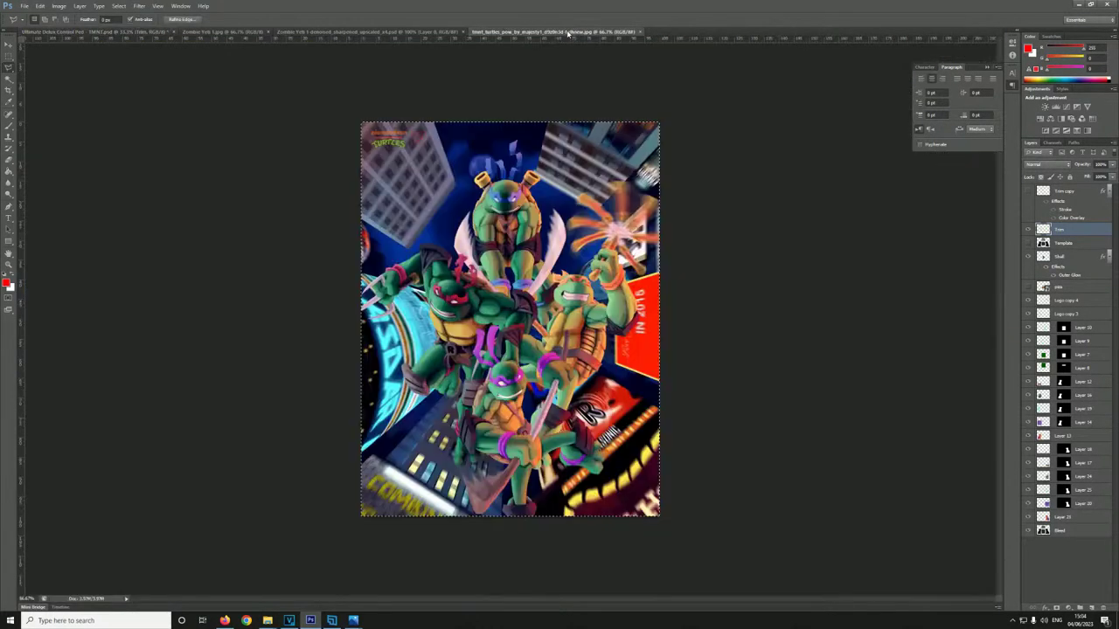
{"action": "left_click", "coordinate": [431, 32]}
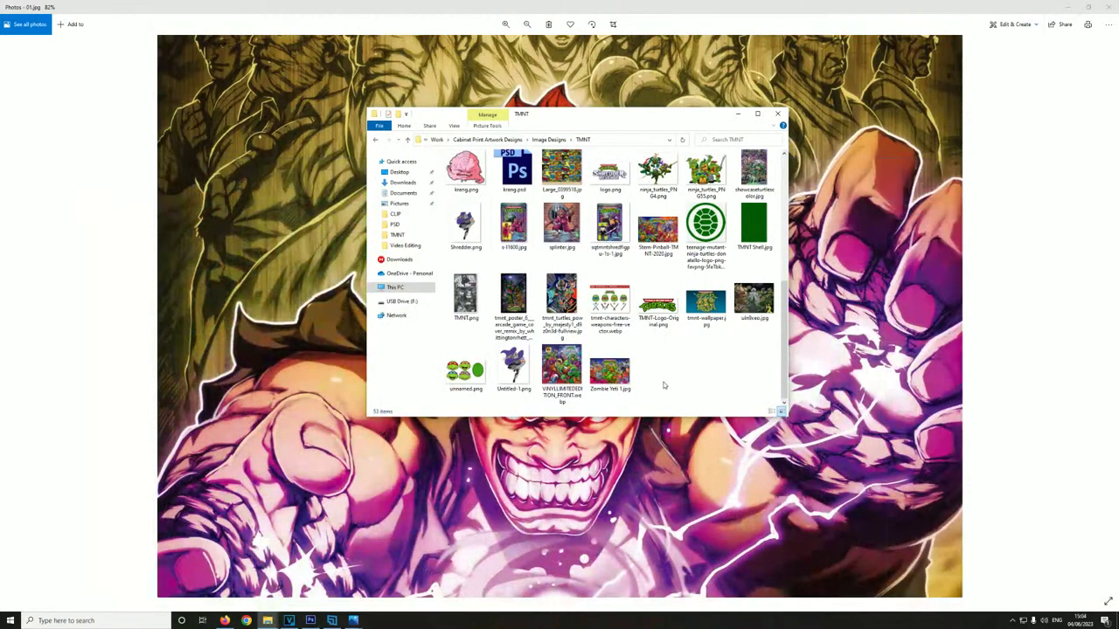
- Return to the TMNT folder and open the packaged Shredder figure image with the yellow brick background
{"action": "scroll", "coordinate": [664, 385], "scroll_direction": "up", "scroll_amount": 5}
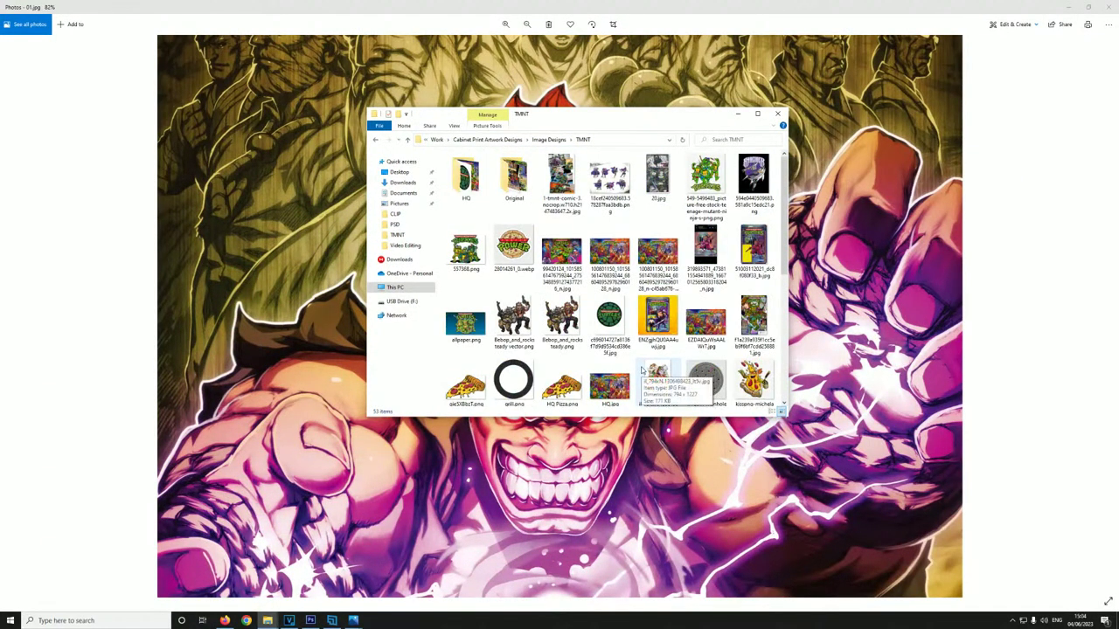
{"action": "scroll", "coordinate": [640, 362], "scroll_direction": "down", "scroll_amount": 1}
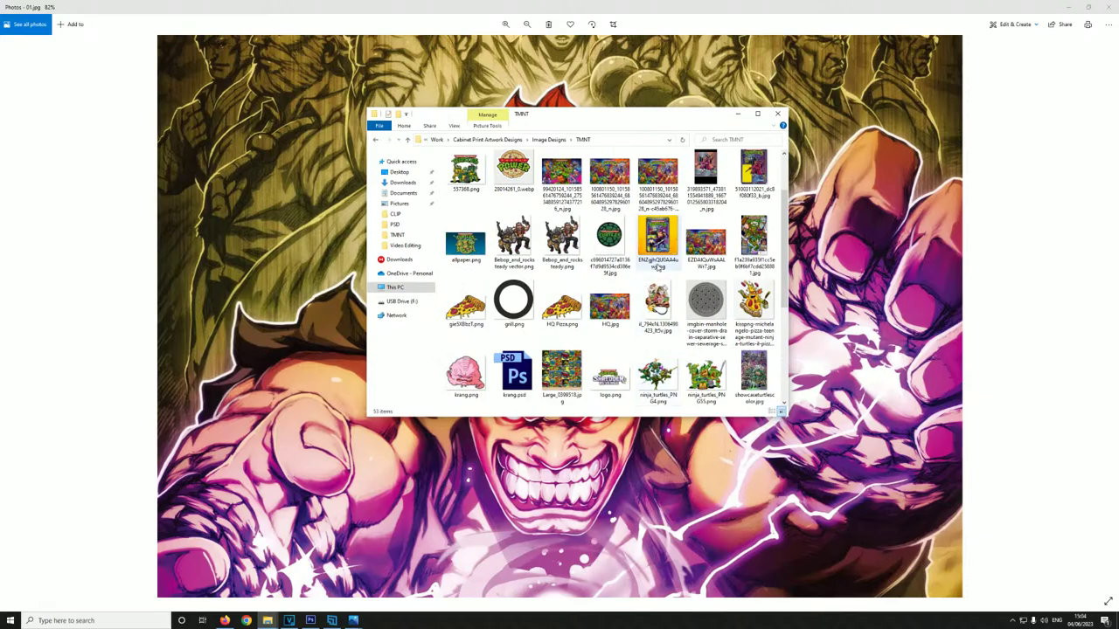
{"action": "double_click", "coordinate": [661, 248]}
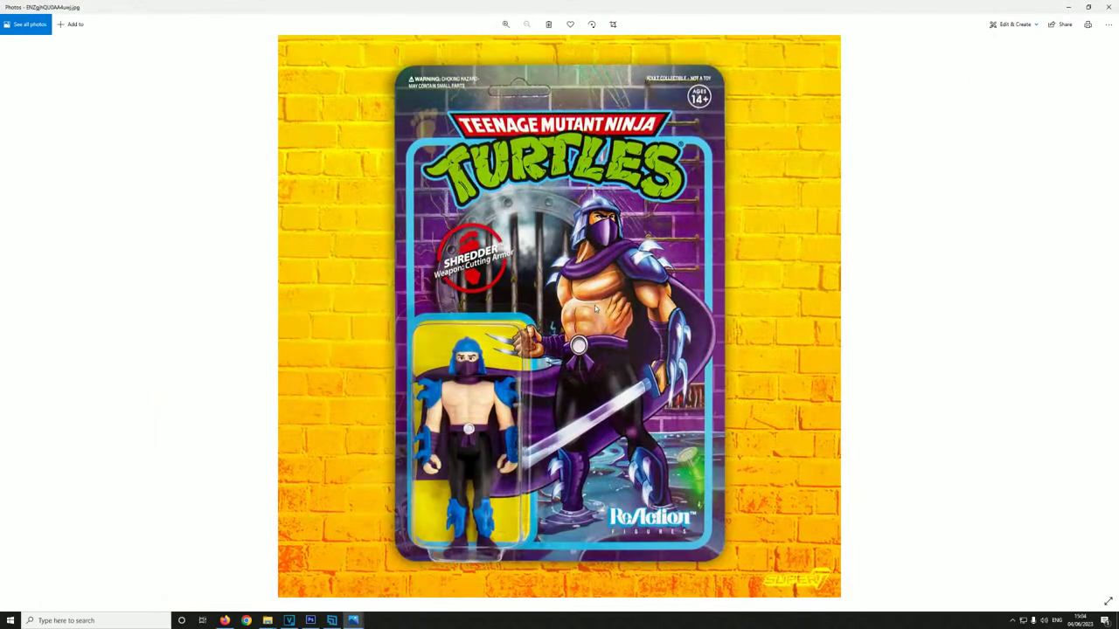
- Examine the illustrated Shredder's torso, helmet and clawed hand up close, ending on the whole package image
{"action": "scroll", "coordinate": [596, 307], "scroll_direction": "up", "scroll_amount": 3}
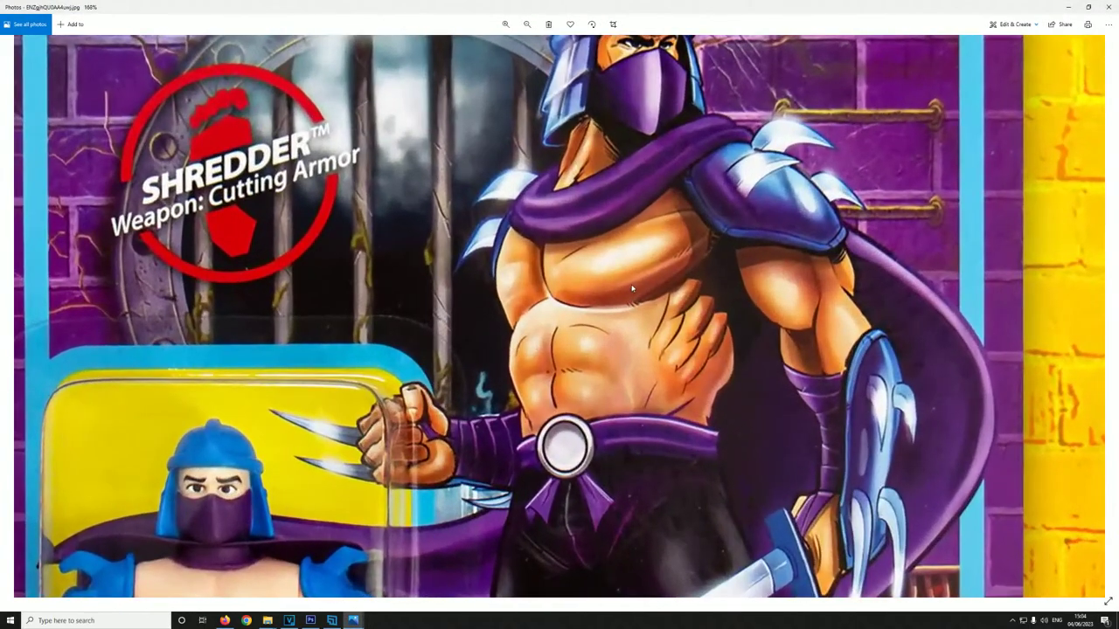
{"action": "scroll", "coordinate": [620, 285], "scroll_direction": "down", "scroll_amount": 5}
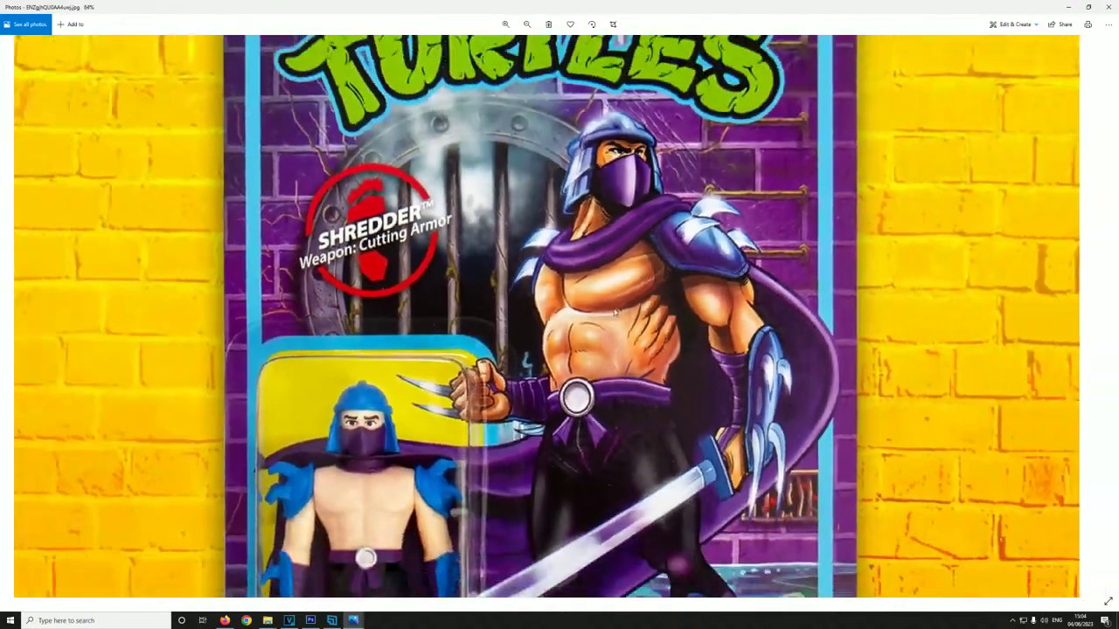
{"action": "scroll", "coordinate": [600, 187], "scroll_direction": "up", "scroll_amount": 2}
{"action": "scroll", "coordinate": [593, 191], "scroll_direction": "up", "scroll_amount": 2}
{"action": "scroll", "coordinate": [559, 350], "scroll_direction": "down", "scroll_amount": 4}
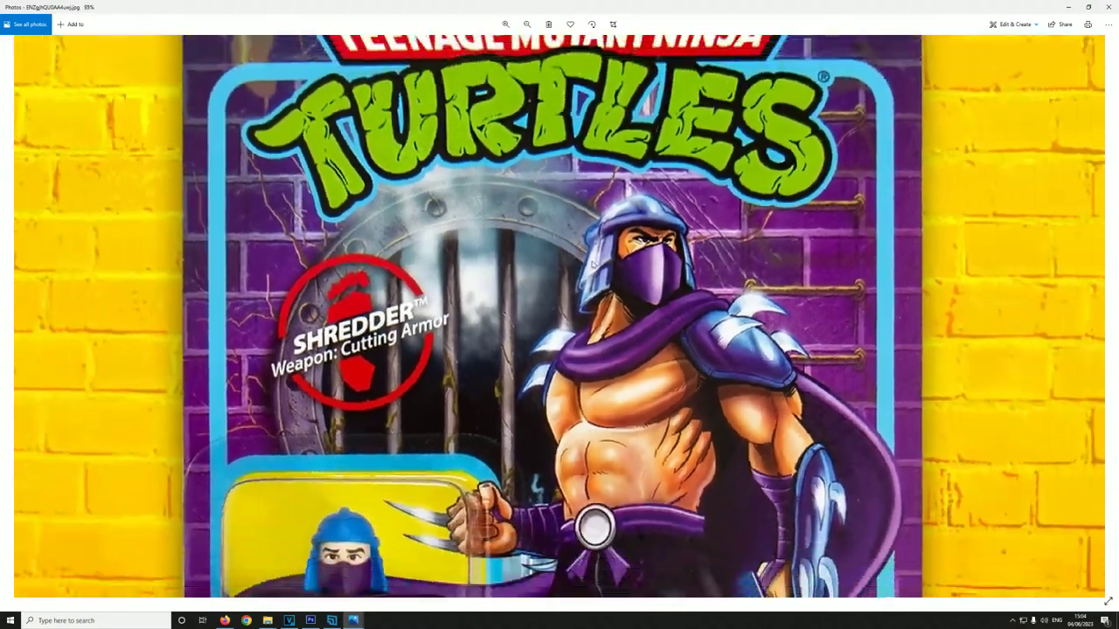
{"action": "scroll", "coordinate": [520, 525], "scroll_direction": "up", "scroll_amount": 3}
{"action": "scroll", "coordinate": [517, 514], "scroll_direction": "up", "scroll_amount": 2}
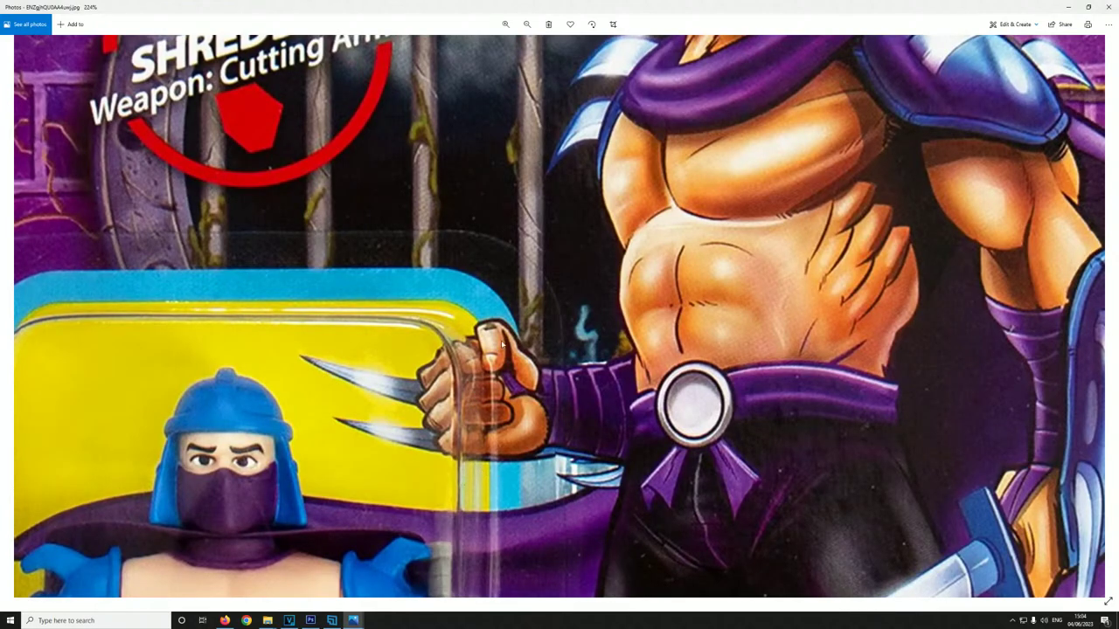
{"action": "scroll", "coordinate": [519, 424], "scroll_direction": "down", "scroll_amount": 4}
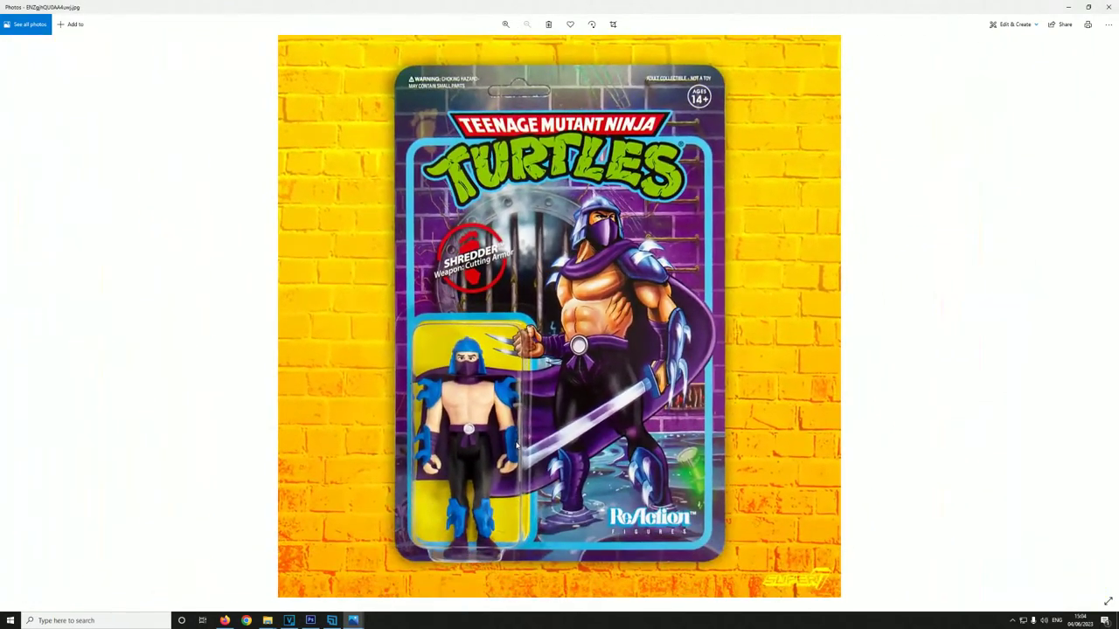
- Inspect Shredder's legs, sword and the clawed hand covered by the plastic blister, ending on the whole package
{"action": "scroll", "coordinate": [456, 542], "scroll_direction": "up", "scroll_amount": 2}
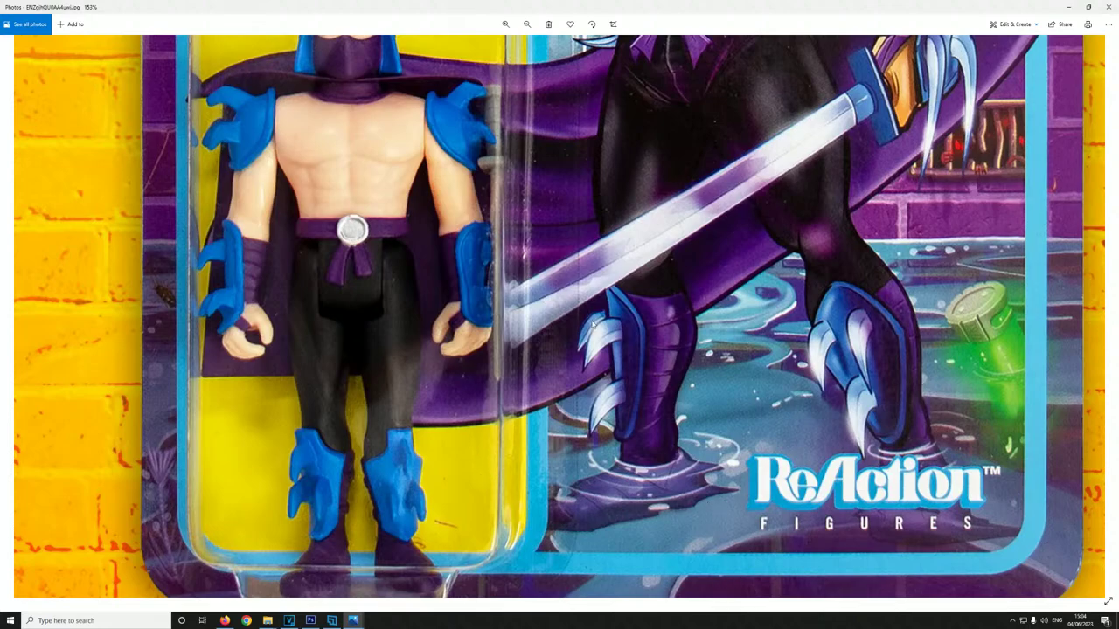
{"action": "scroll", "coordinate": [594, 325], "scroll_direction": "down", "scroll_amount": 3}
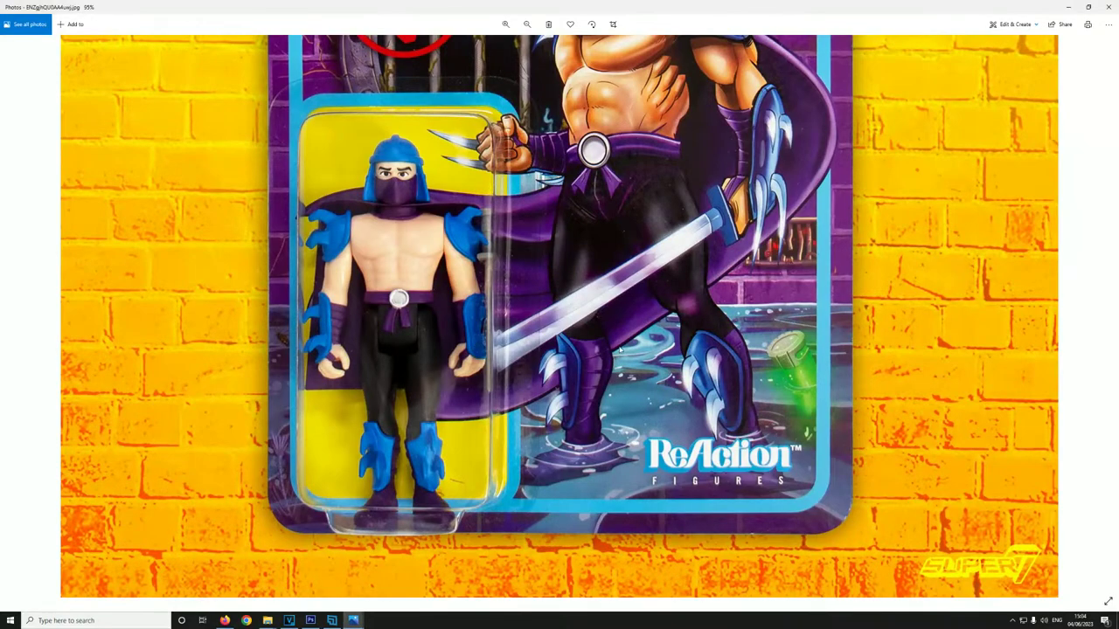
{"action": "scroll", "coordinate": [619, 350], "scroll_direction": "up", "scroll_amount": 3}
{"action": "scroll", "coordinate": [525, 367], "scroll_direction": "down", "scroll_amount": 3}
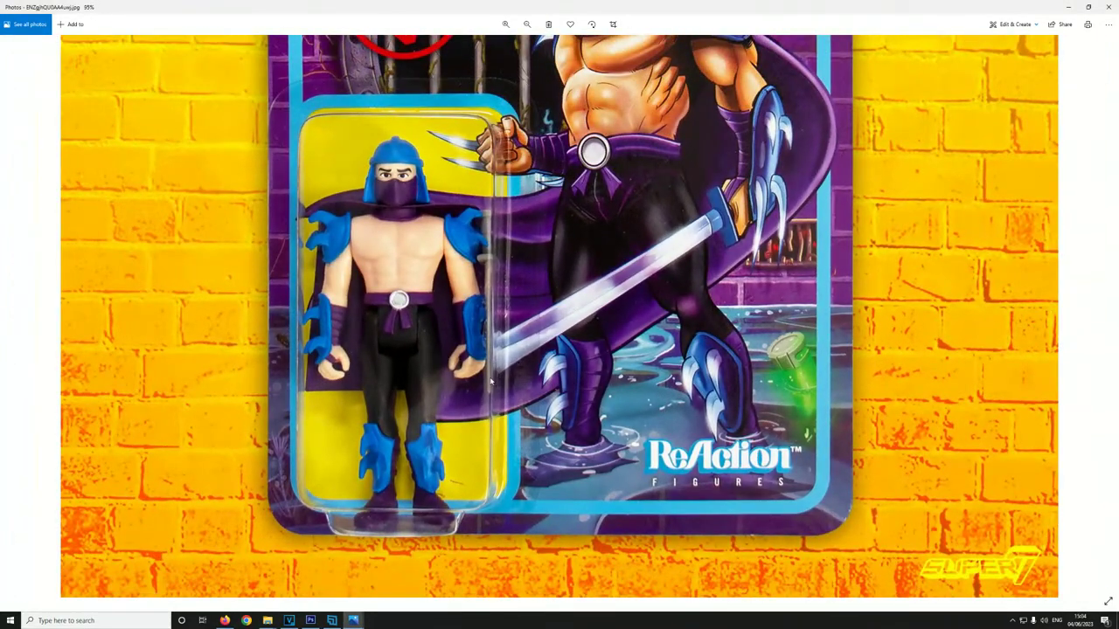
{"action": "scroll", "coordinate": [521, 315], "scroll_direction": "up", "scroll_amount": 5}
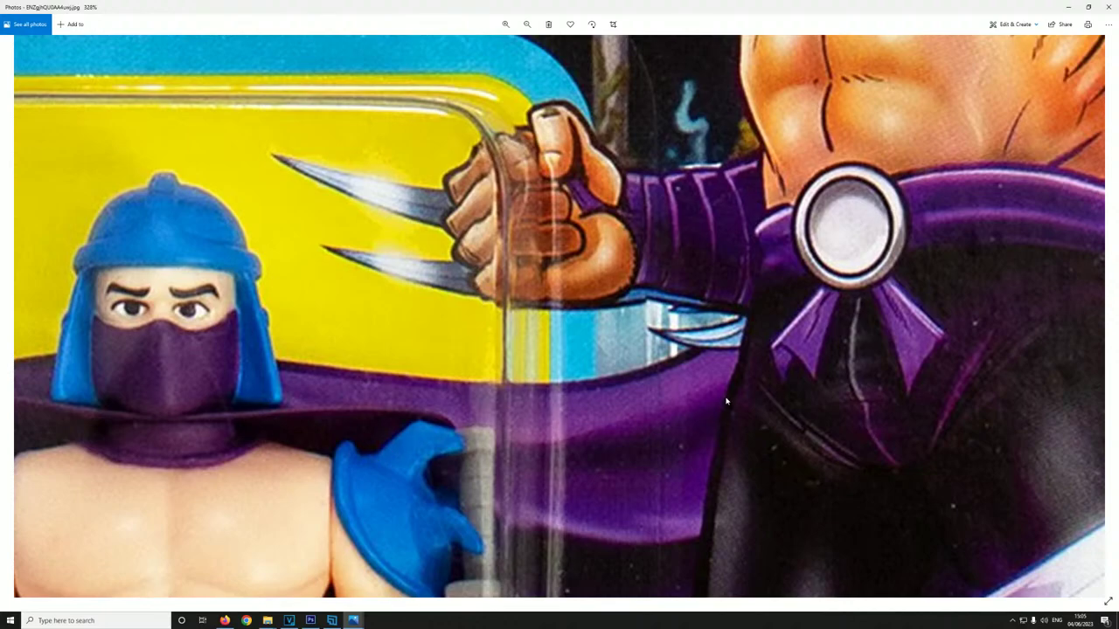
{"action": "scroll", "coordinate": [725, 402], "scroll_direction": "down", "scroll_amount": 6}
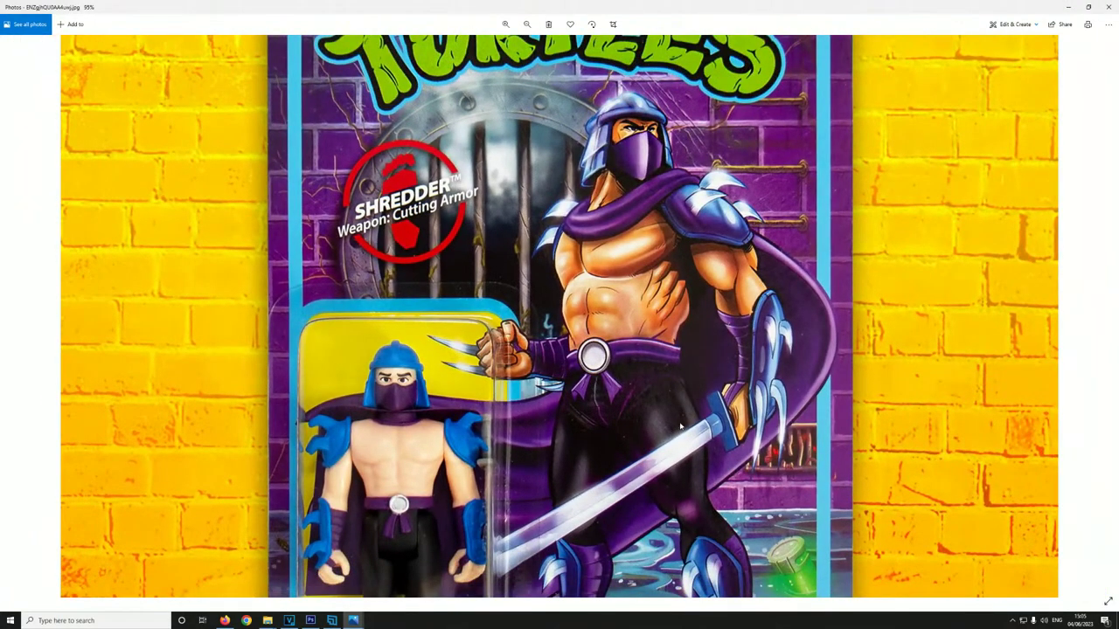
{"action": "scroll", "coordinate": [627, 420], "scroll_direction": "down", "scroll_amount": 2}
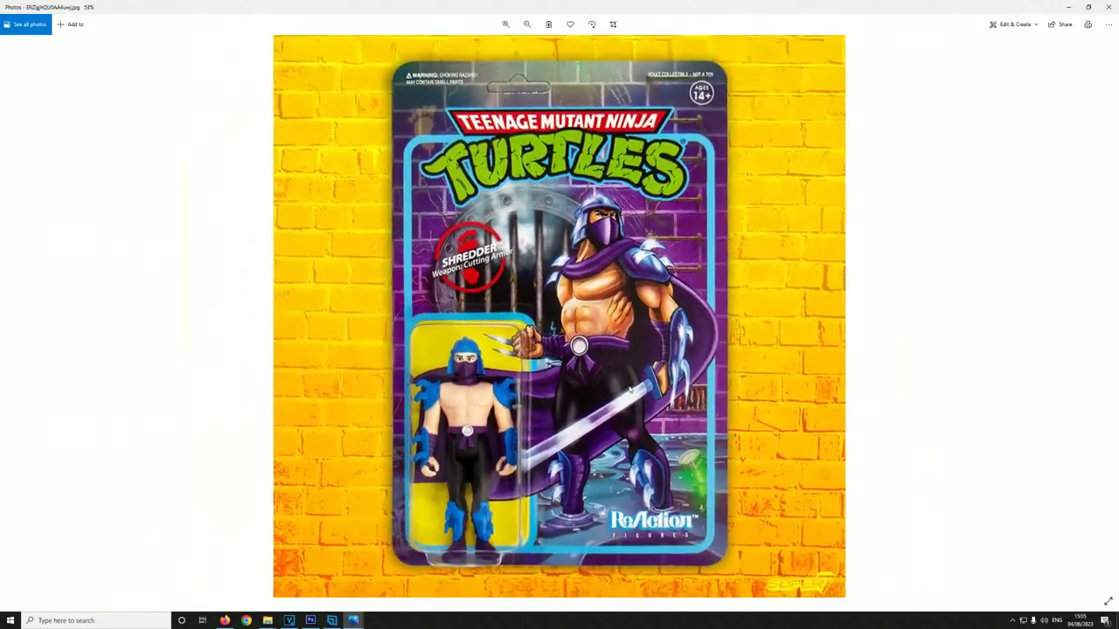
- Examine where the plastic blister overlaps the illustrated Shredder's claws, cape and sword tip
{"action": "scroll", "coordinate": [559, 454], "scroll_direction": "up", "scroll_amount": 4}
{"action": "scroll", "coordinate": [533, 470], "scroll_direction": "up", "scroll_amount": 3}
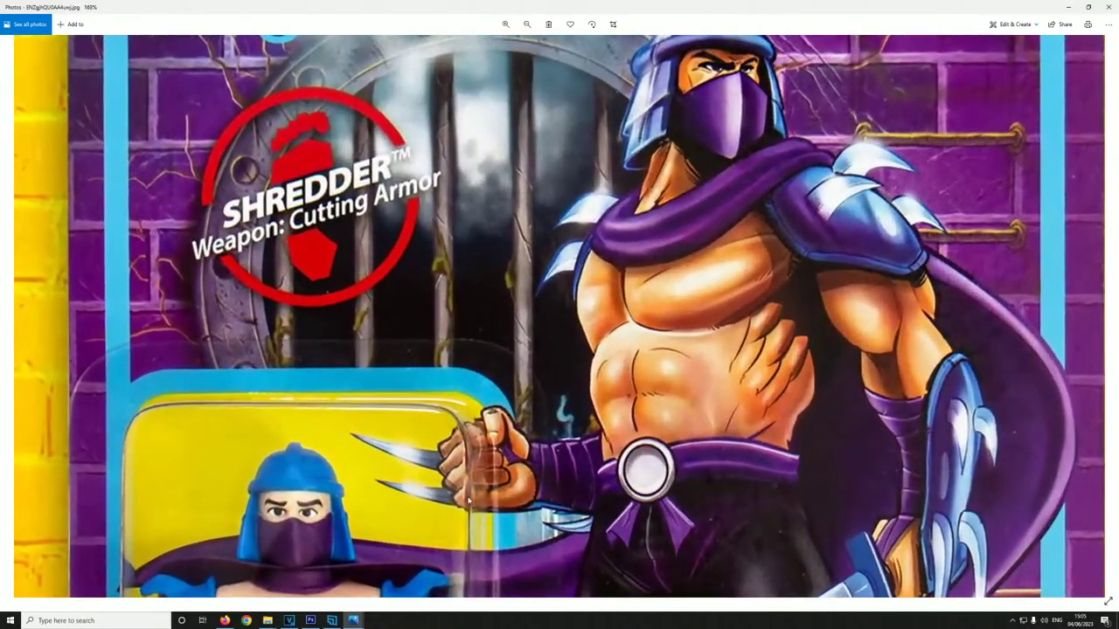
{"action": "scroll", "coordinate": [466, 531], "scroll_direction": "up", "scroll_amount": 1}
{"action": "scroll", "coordinate": [420, 508], "scroll_direction": "down", "scroll_amount": 5}
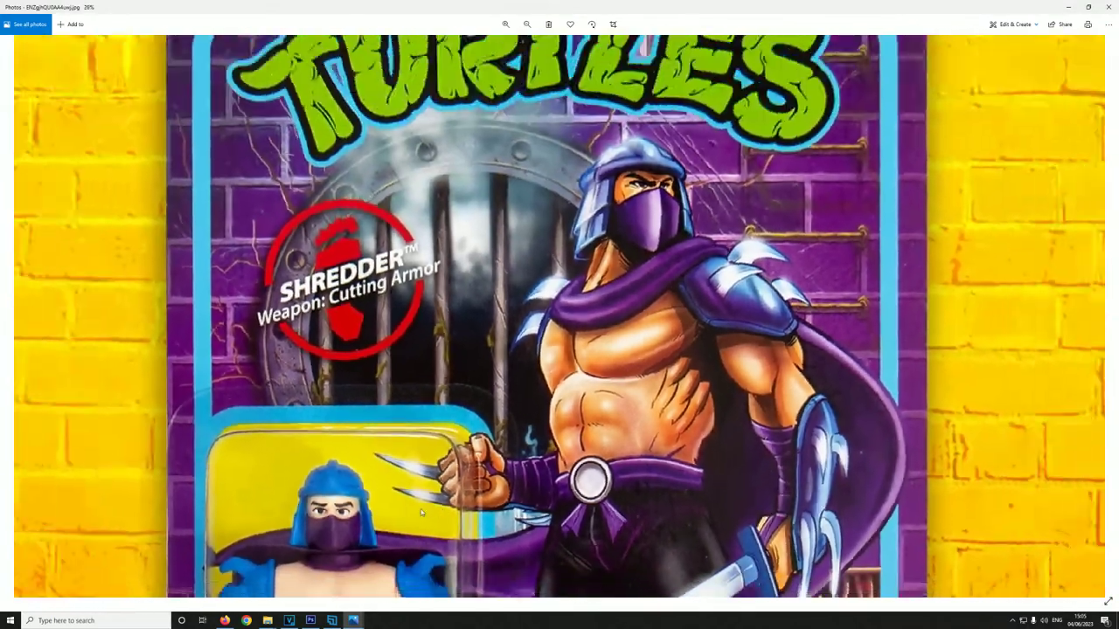
{"action": "scroll", "coordinate": [420, 514], "scroll_direction": "up", "scroll_amount": 6}
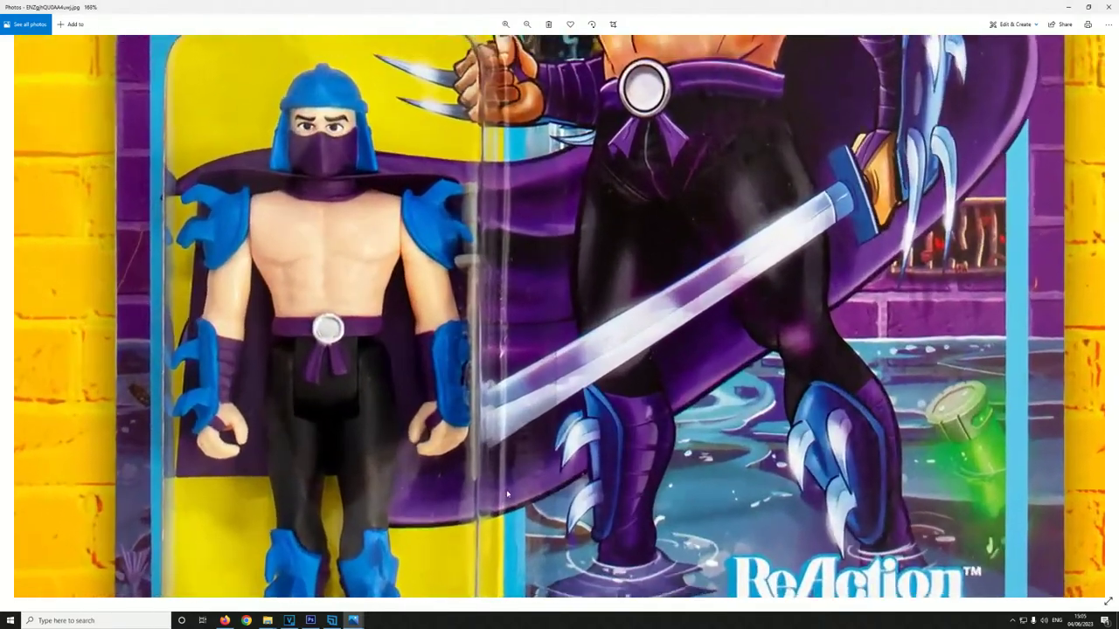
{"action": "scroll", "coordinate": [488, 459], "scroll_direction": "up", "scroll_amount": 2}
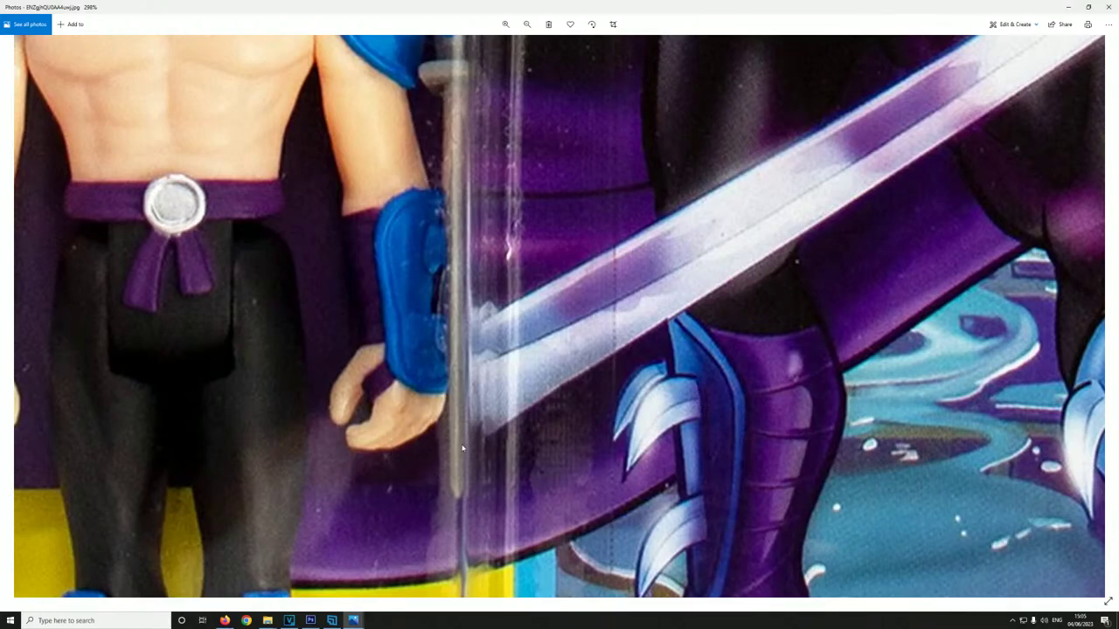
{"action": "scroll", "coordinate": [457, 455], "scroll_direction": "down", "scroll_amount": 6}
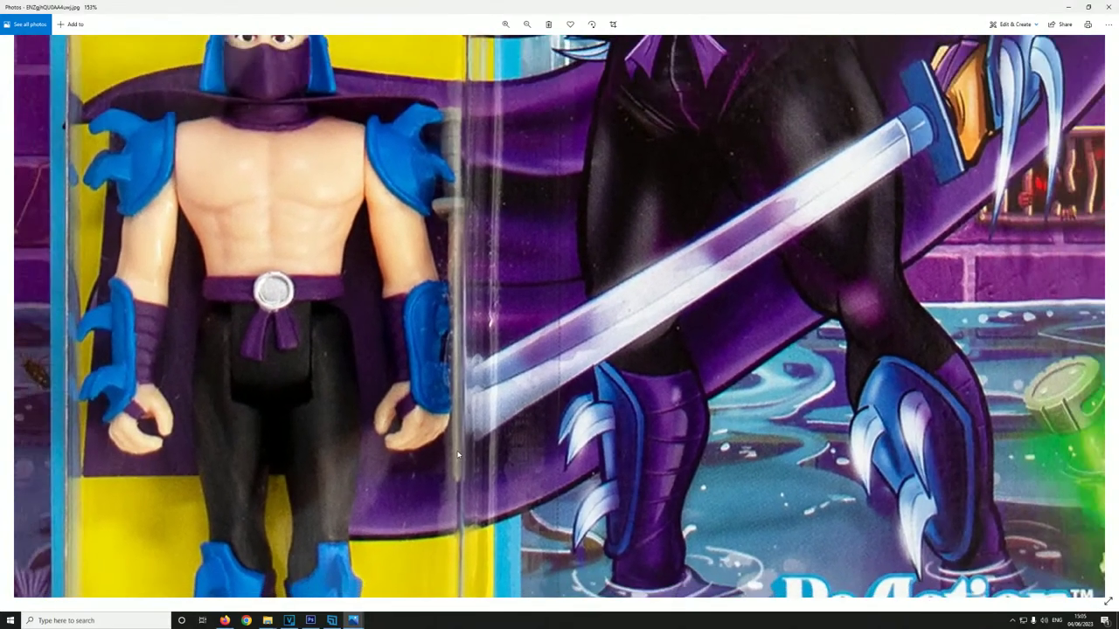
- Examine the illustrated Shredder's belt, helmet and shoulder armour up close, ending on a wider view of the package
{"action": "scroll", "coordinate": [570, 308], "scroll_direction": "up", "scroll_amount": 4}
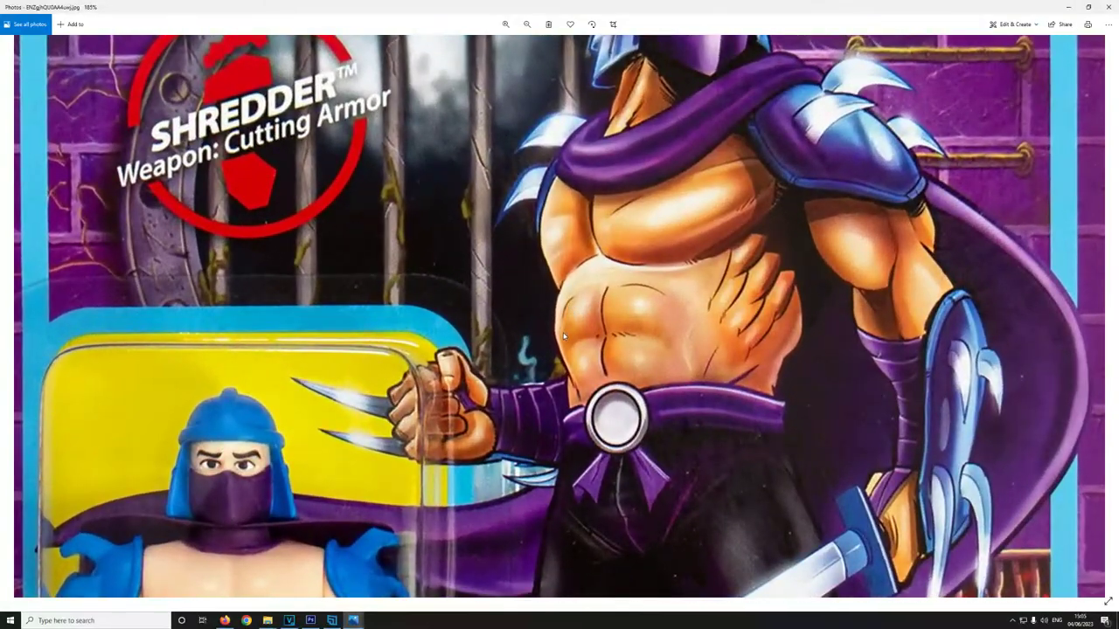
{"action": "scroll", "coordinate": [570, 307], "scroll_direction": "up", "scroll_amount": 2}
{"action": "scroll", "coordinate": [551, 308], "scroll_direction": "down", "scroll_amount": 2}
{"action": "scroll", "coordinate": [492, 401], "scroll_direction": "down", "scroll_amount": 4}
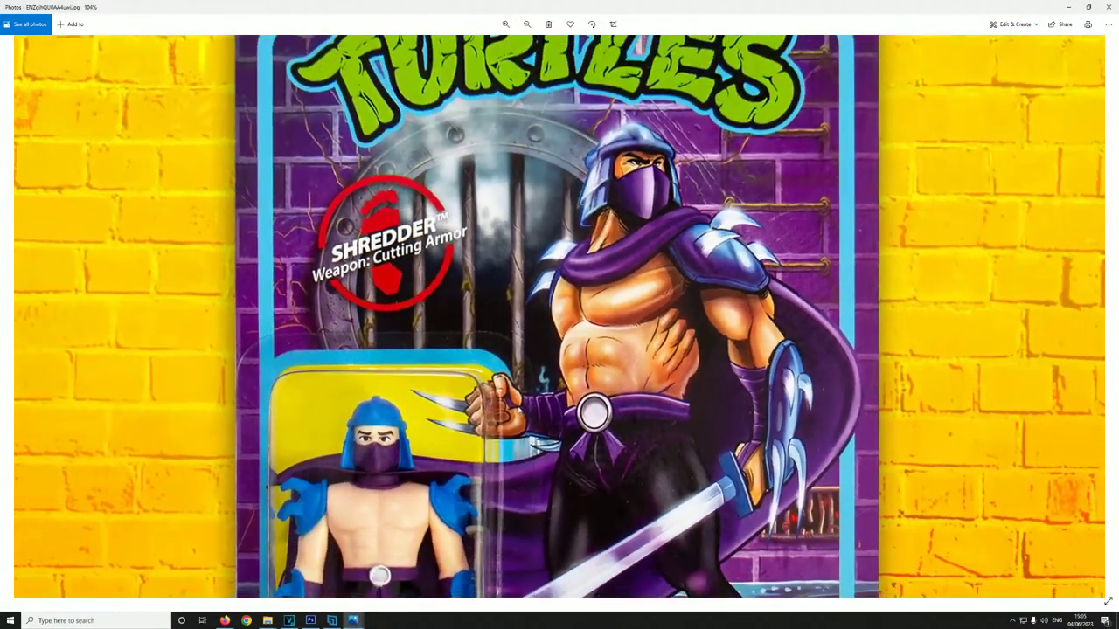
{"action": "scroll", "coordinate": [617, 238], "scroll_direction": "up", "scroll_amount": 5}
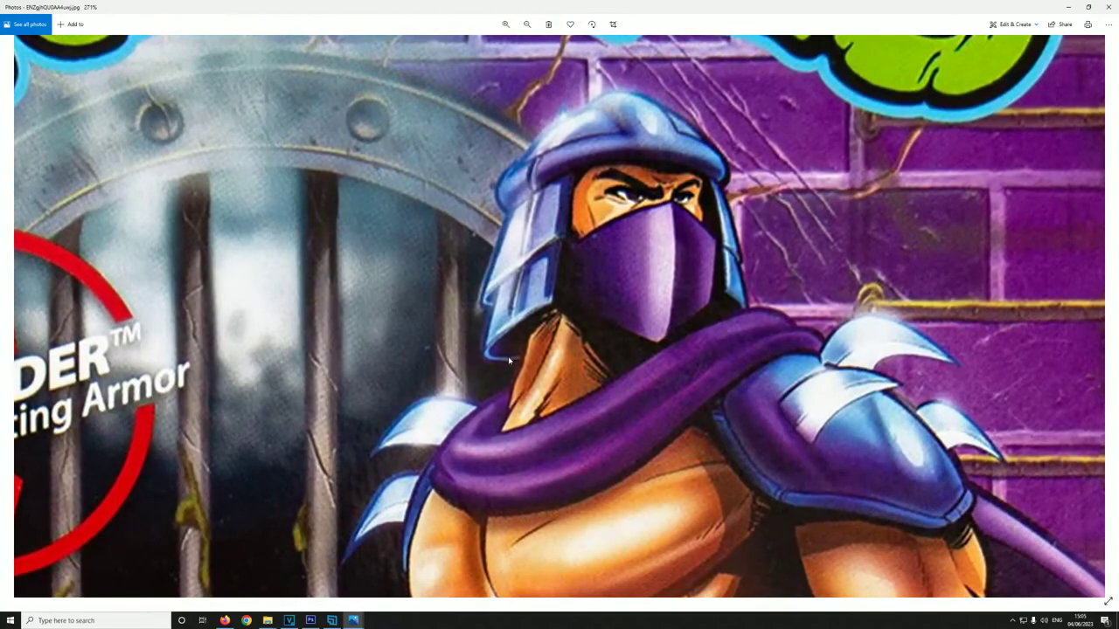
{"action": "scroll", "coordinate": [494, 333], "scroll_direction": "down", "scroll_amount": 5}
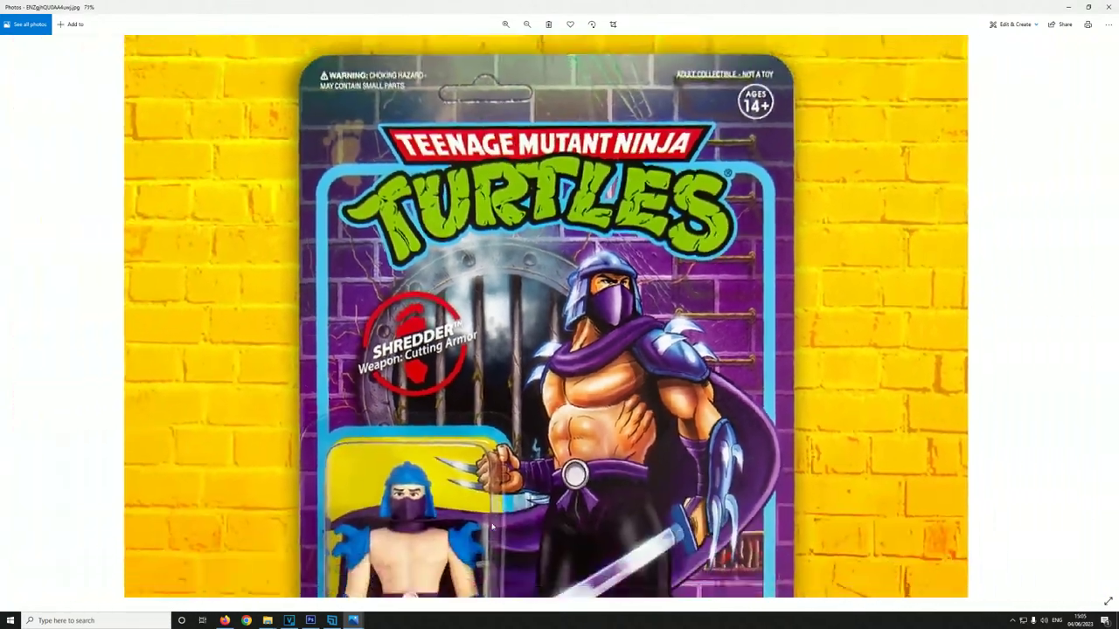
{"action": "scroll", "coordinate": [517, 537], "scroll_direction": "up", "scroll_amount": 1}
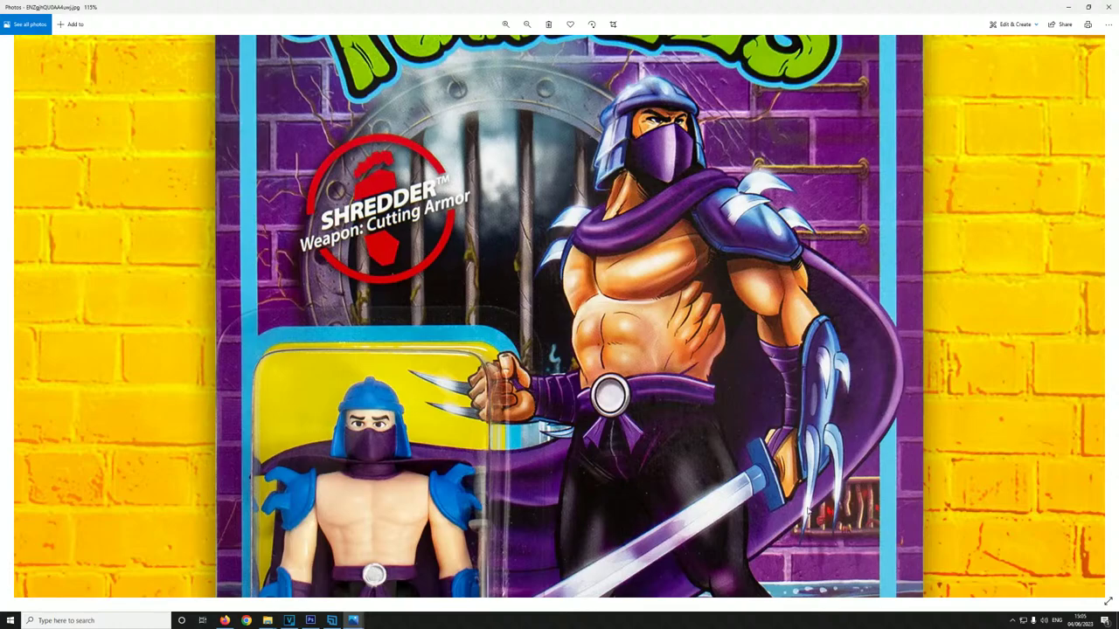
{"action": "scroll", "coordinate": [764, 530], "scroll_direction": "down", "scroll_amount": 3}
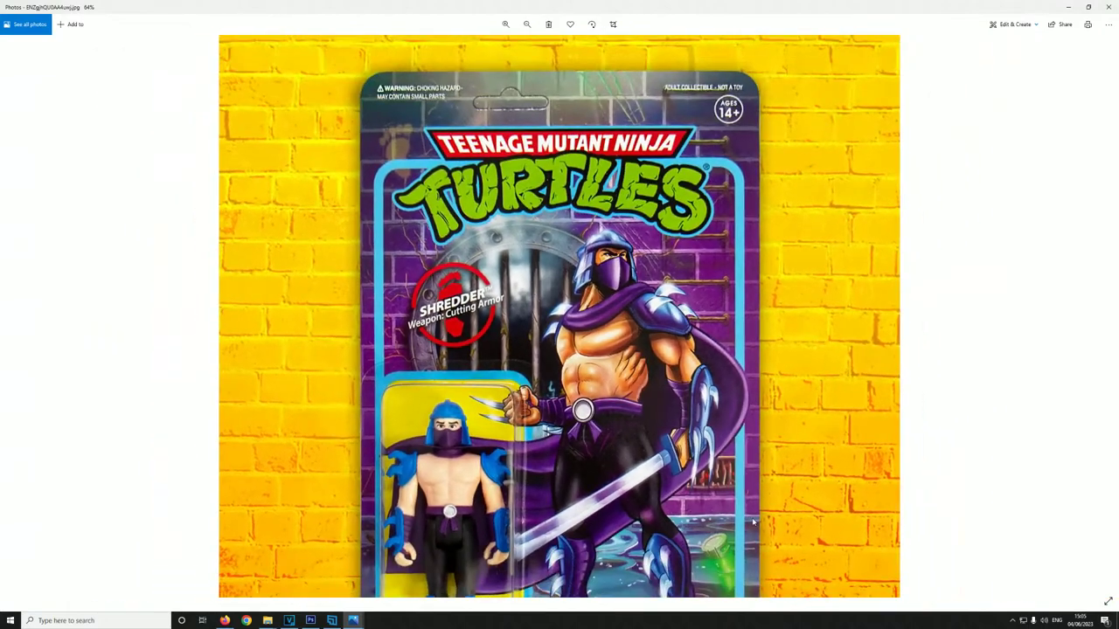
- Inspect the illustrated Shredder's torso and helmet once more, and close the package picture
{"action": "scroll", "coordinate": [548, 379], "scroll_direction": "up", "scroll_amount": 4}
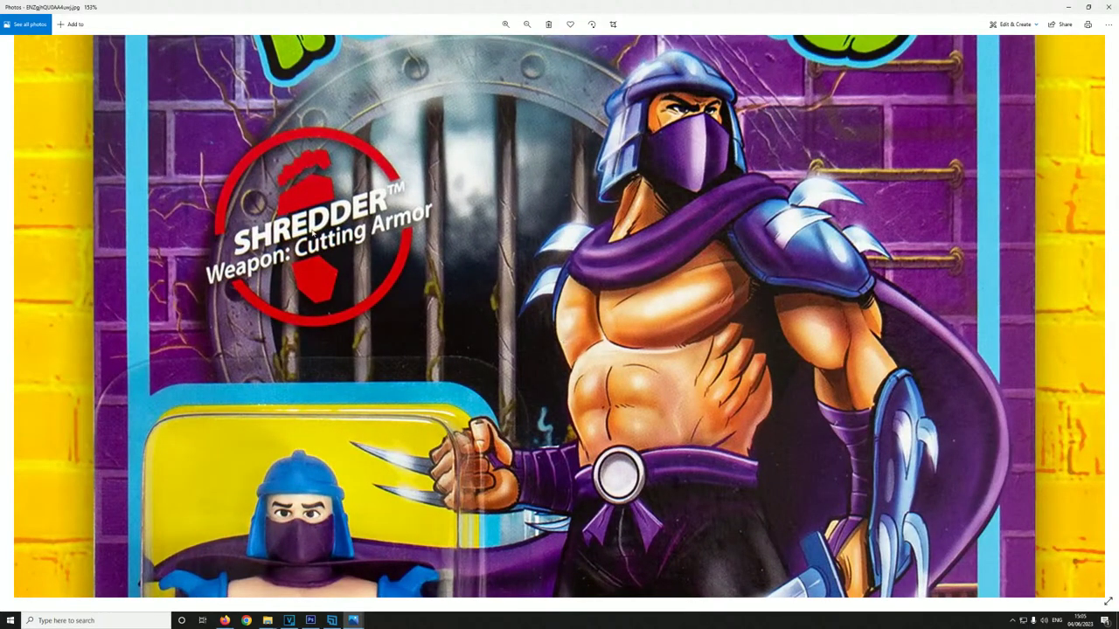
{"action": "scroll", "coordinate": [835, 222], "scroll_direction": "down", "scroll_amount": 3}
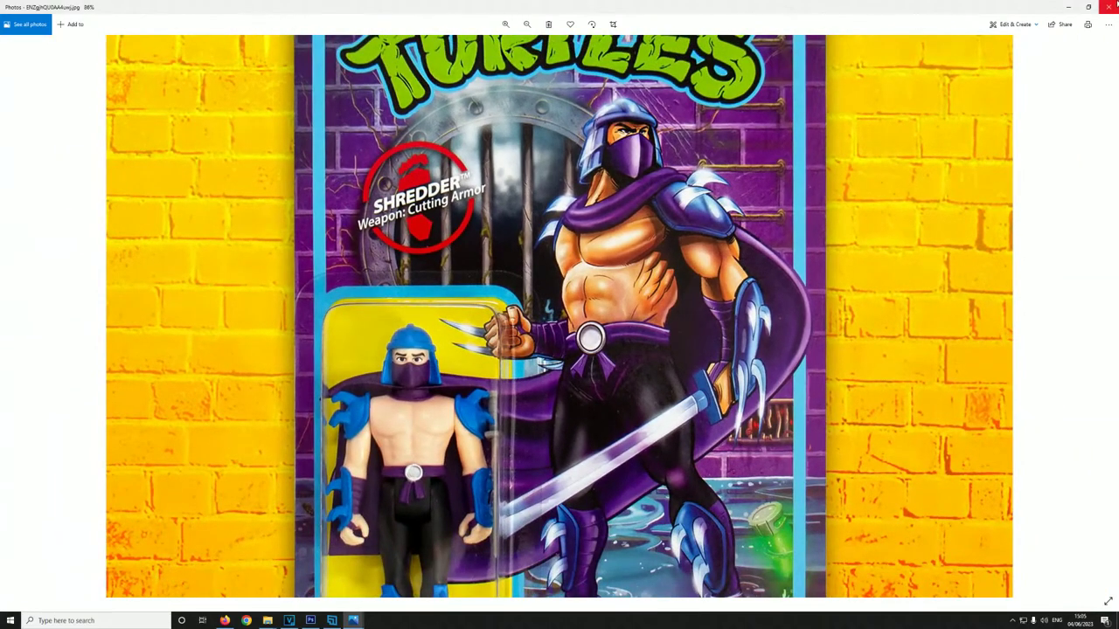
{"action": "left_click", "coordinate": [1112, 6]}
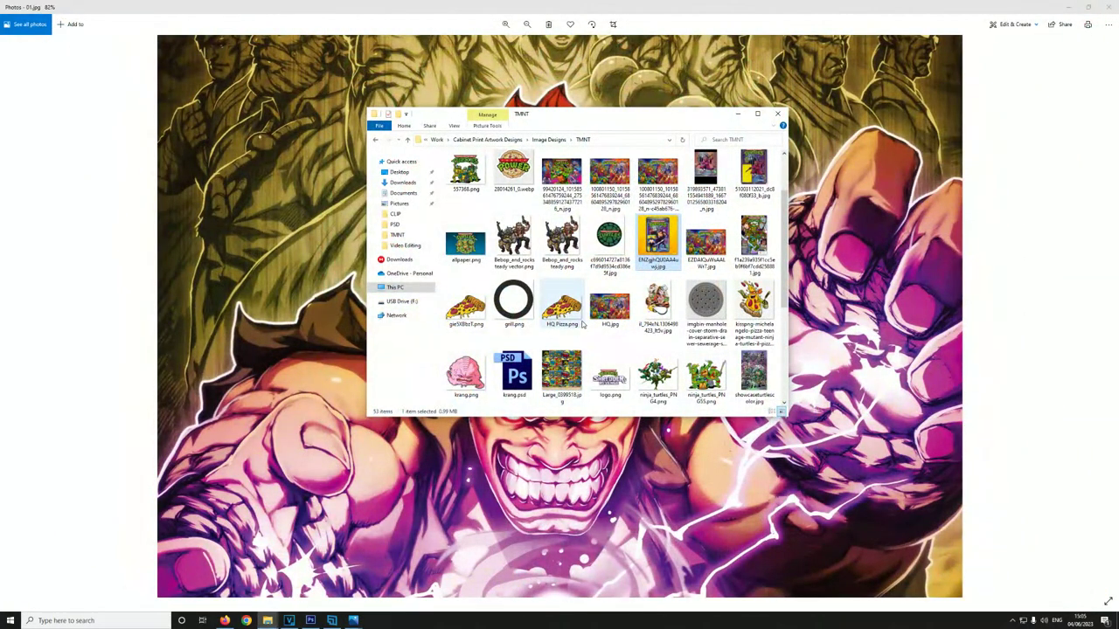
- Look through the TMNT folder, open the Turtle Power pizza logo 28014261_0.webp in Photoshop and examine its lettering up close
{"action": "scroll", "coordinate": [582, 324], "scroll_direction": "up", "scroll_amount": 1}
{"action": "scroll", "coordinate": [654, 376], "scroll_direction": "down", "scroll_amount": 4}
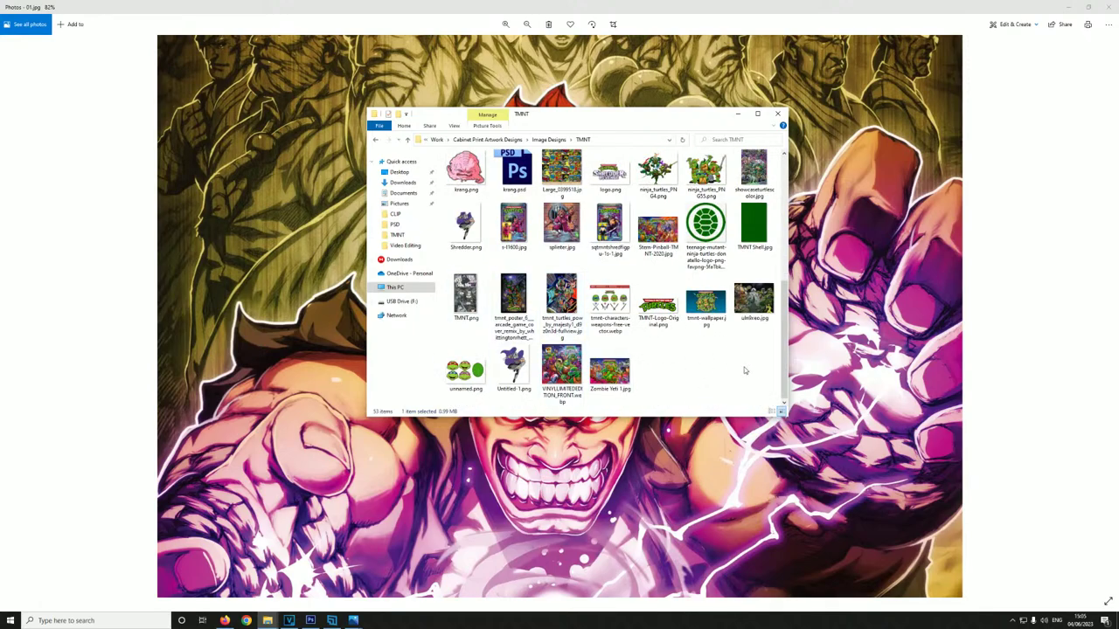
{"action": "scroll", "coordinate": [564, 314], "scroll_direction": "up", "scroll_amount": 4}
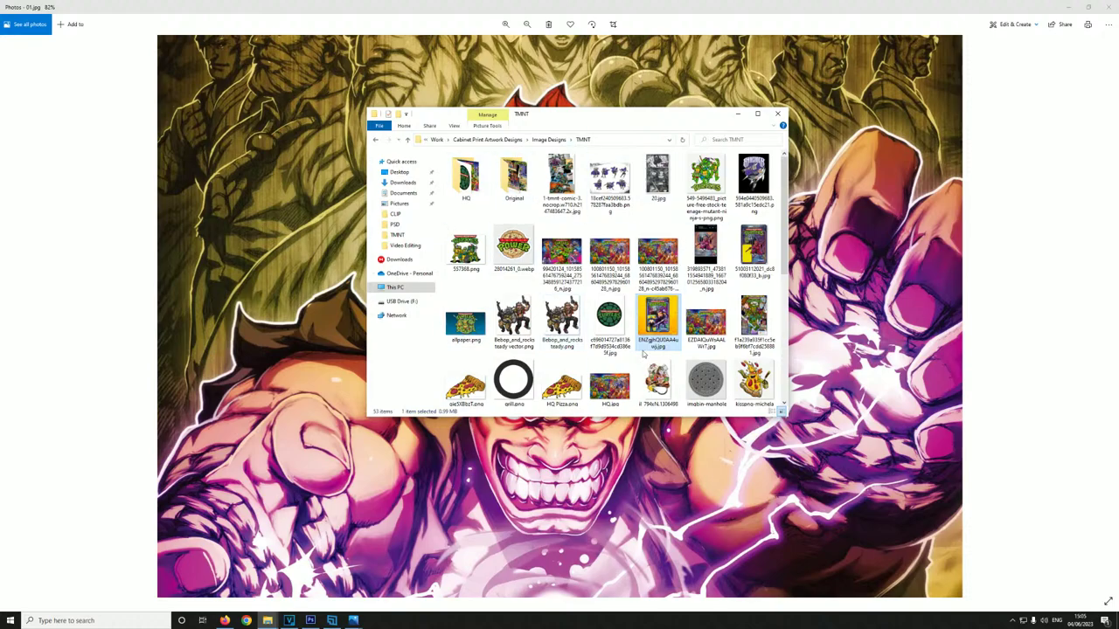
{"action": "double_click", "coordinate": [518, 256]}
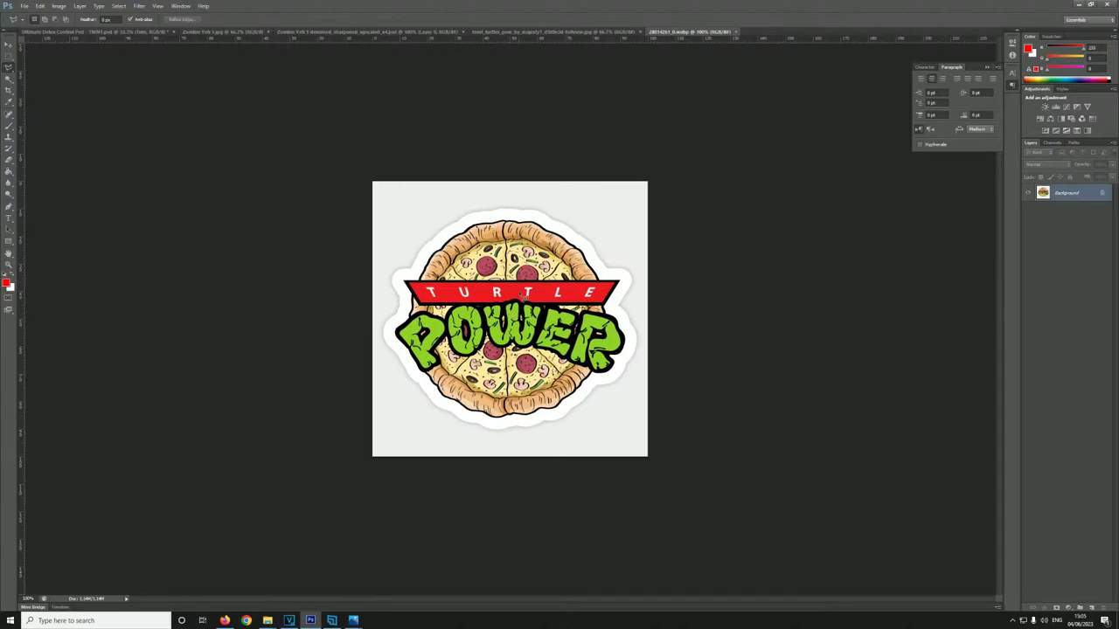
{"action": "key", "text": "ctrl+plus"}
{"action": "key", "text": "ctrl+plus"}
{"action": "key", "text": "ctrl+minus"}
{"action": "key", "text": "ctrl+plus"}
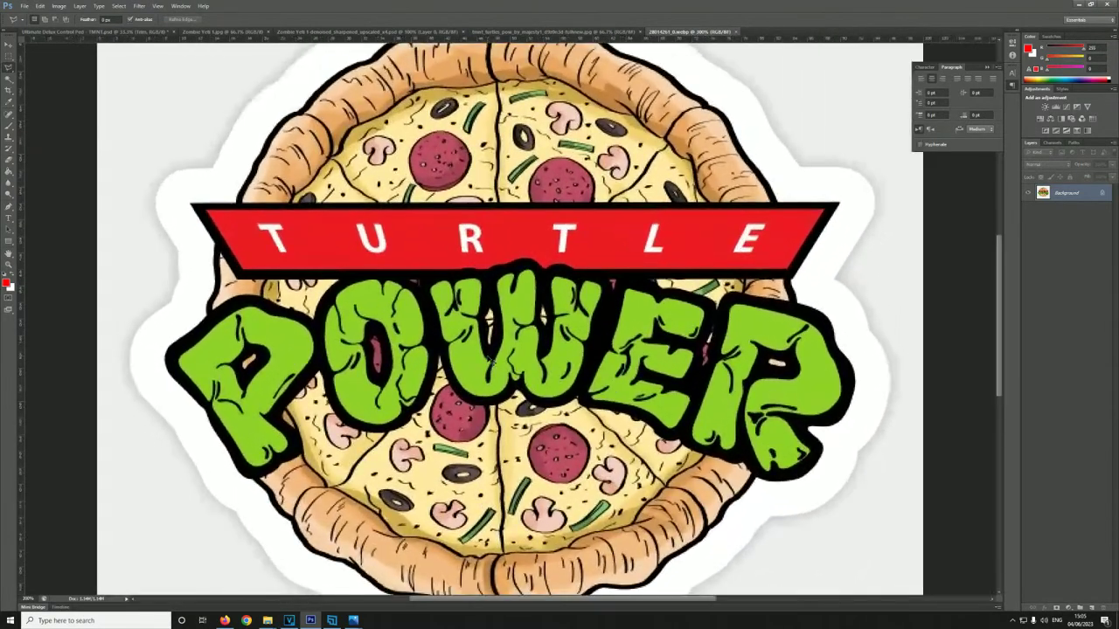
{"action": "key", "text": "ctrl+minus"}
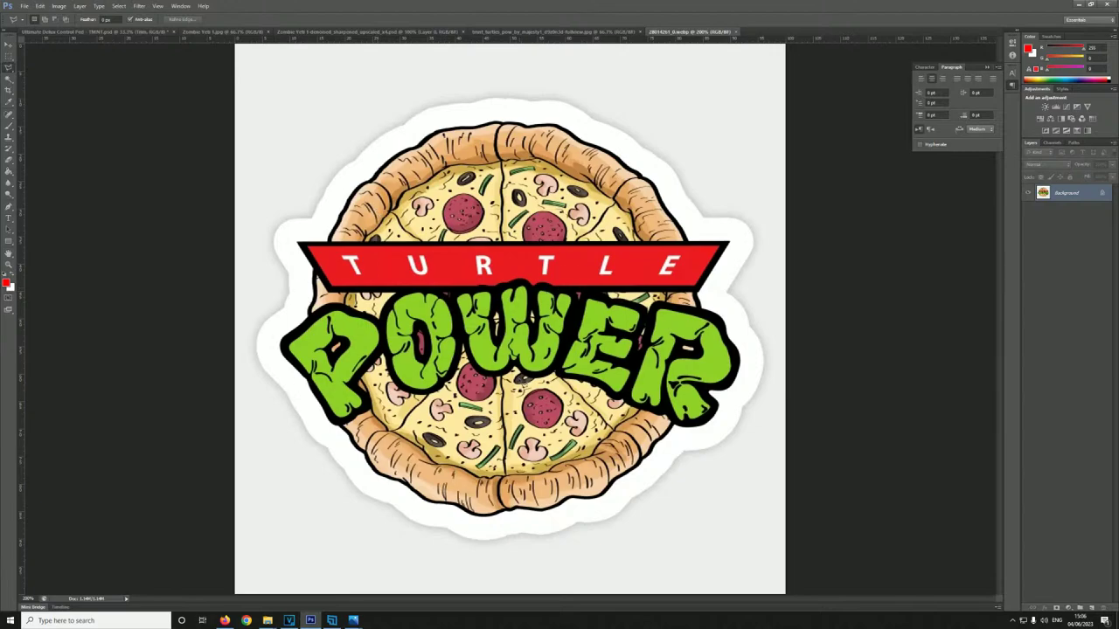
- Open the denoised, sharpened and x2 upscaled Turtle Power logo from the HQ folder's hq 2 subfolder in Photoshop
{"action": "left_click", "coordinate": [1081, 7]}
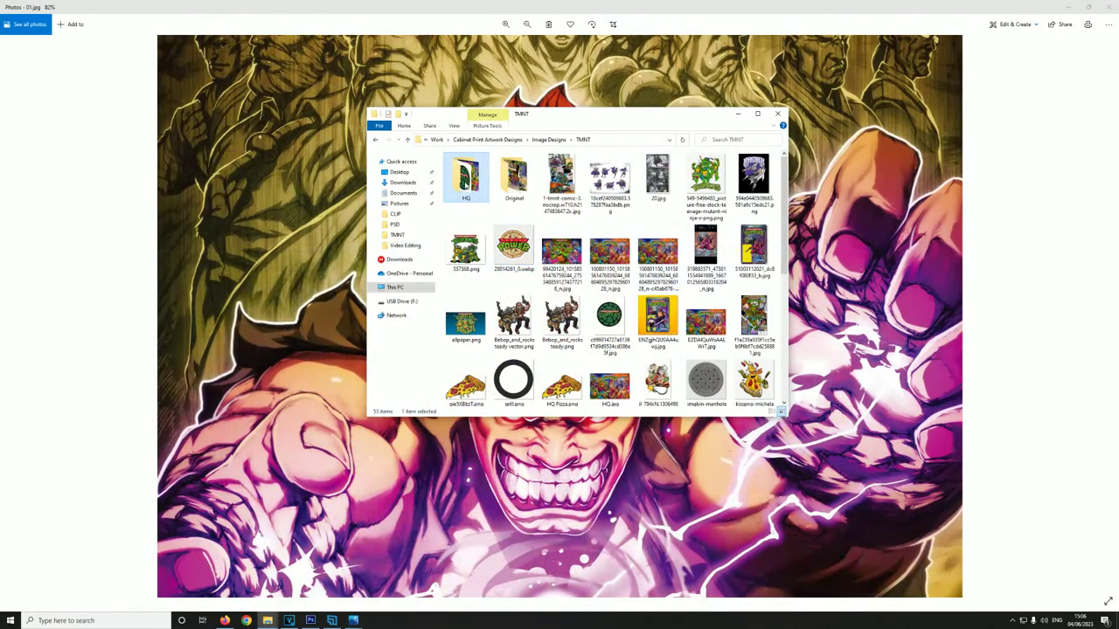
{"action": "double_click", "coordinate": [466, 179]}
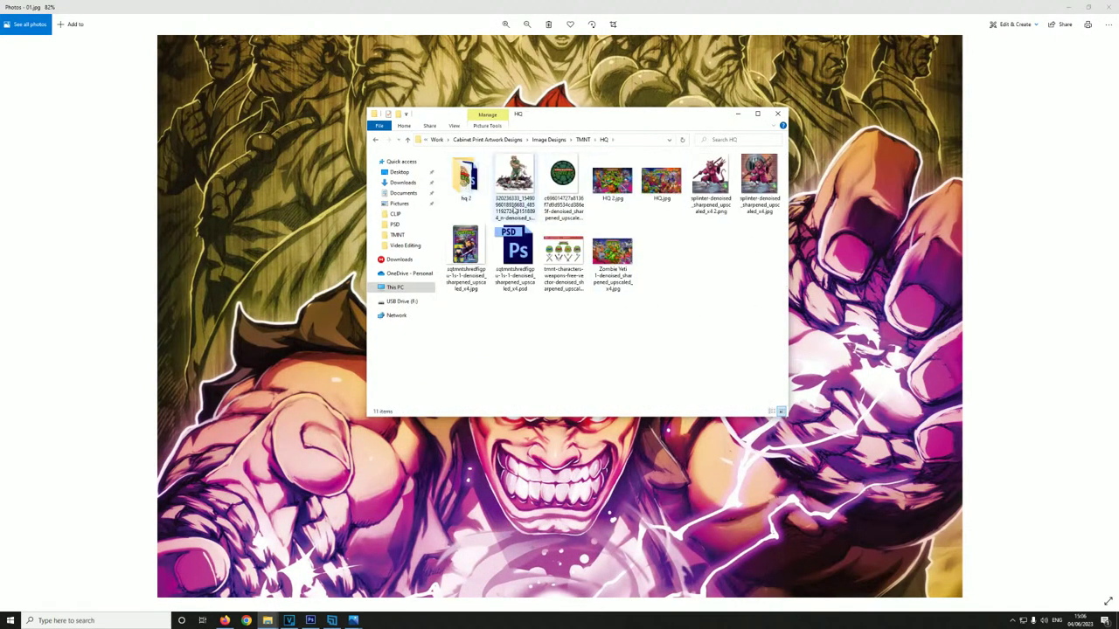
{"action": "double_click", "coordinate": [468, 179]}
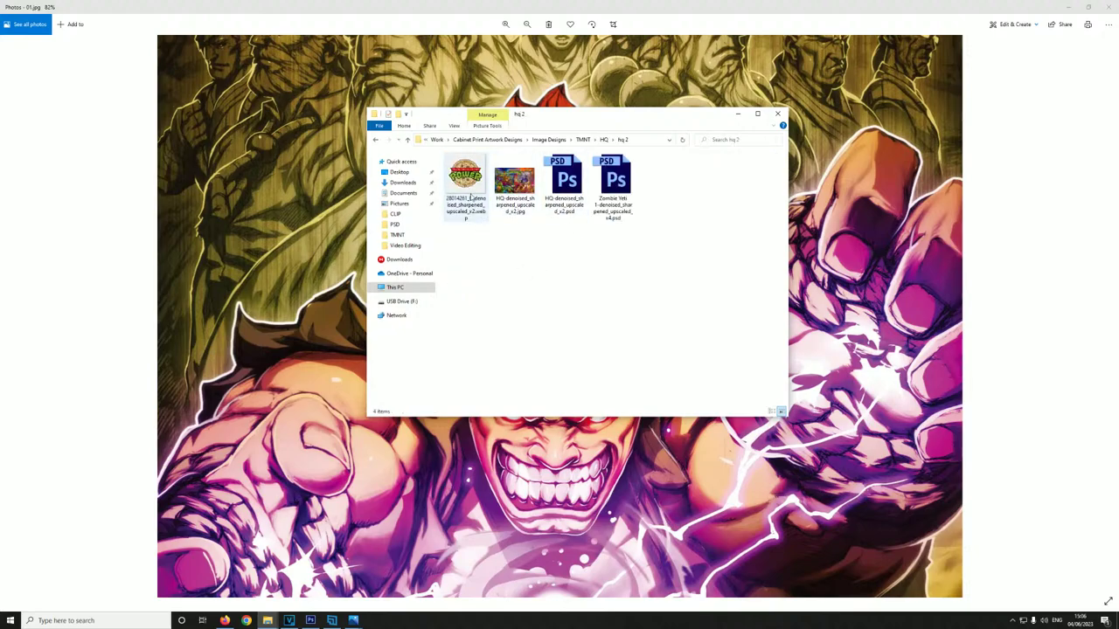
{"action": "right_click", "coordinate": [477, 182]}
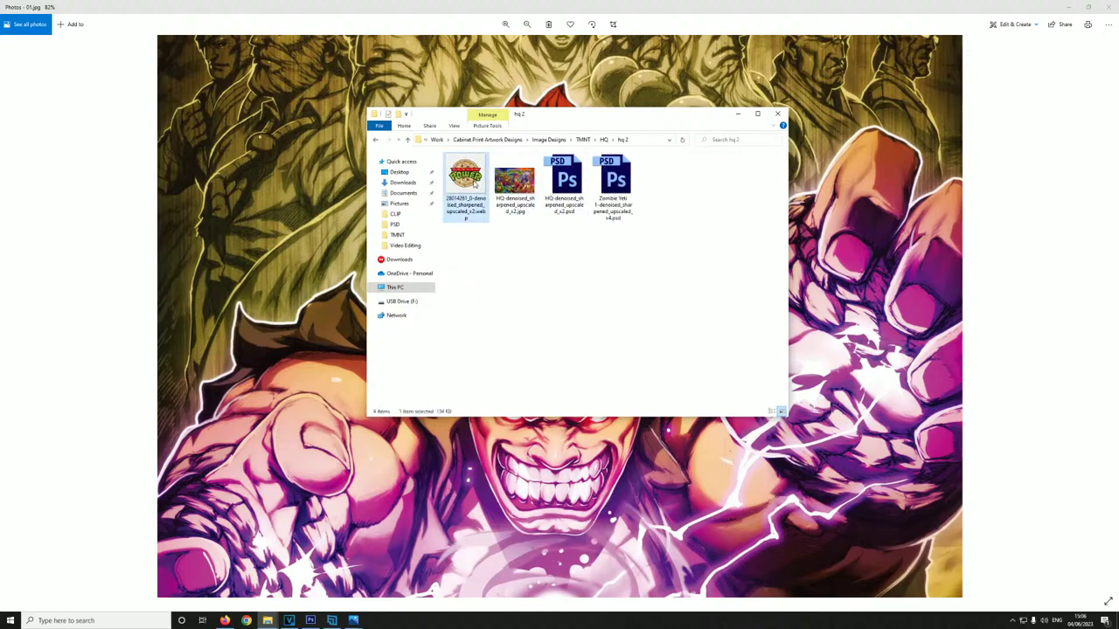
{"action": "mouse_move", "coordinate": [424, 264]}
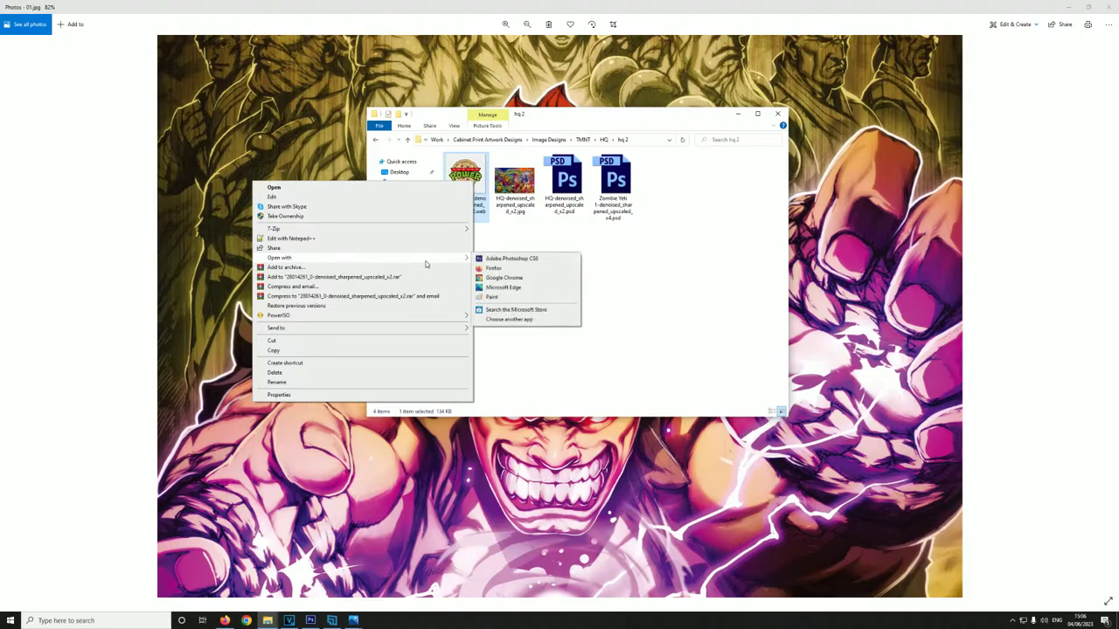
{"action": "left_click", "coordinate": [513, 261]}
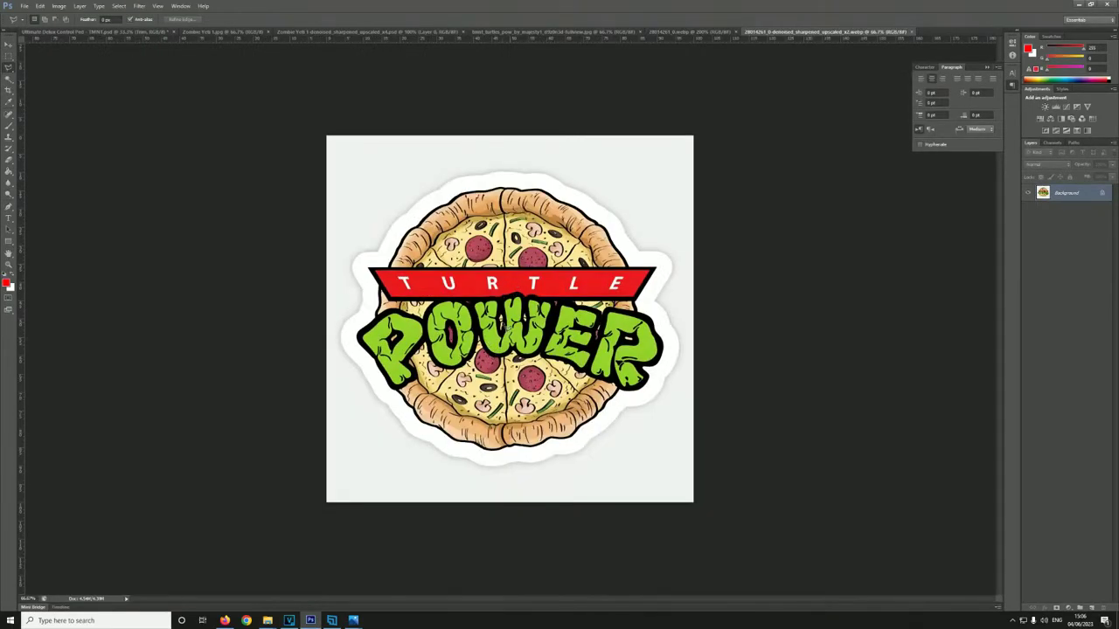
- Enlarge the original Turtle Power logo to 400% and the upscaled version to 200% for a same-size comparison
{"action": "scroll", "coordinate": [506, 340], "scroll_direction": "up", "scroll_amount": 2}
{"action": "key", "text": "ctrl+shift+Tab"}
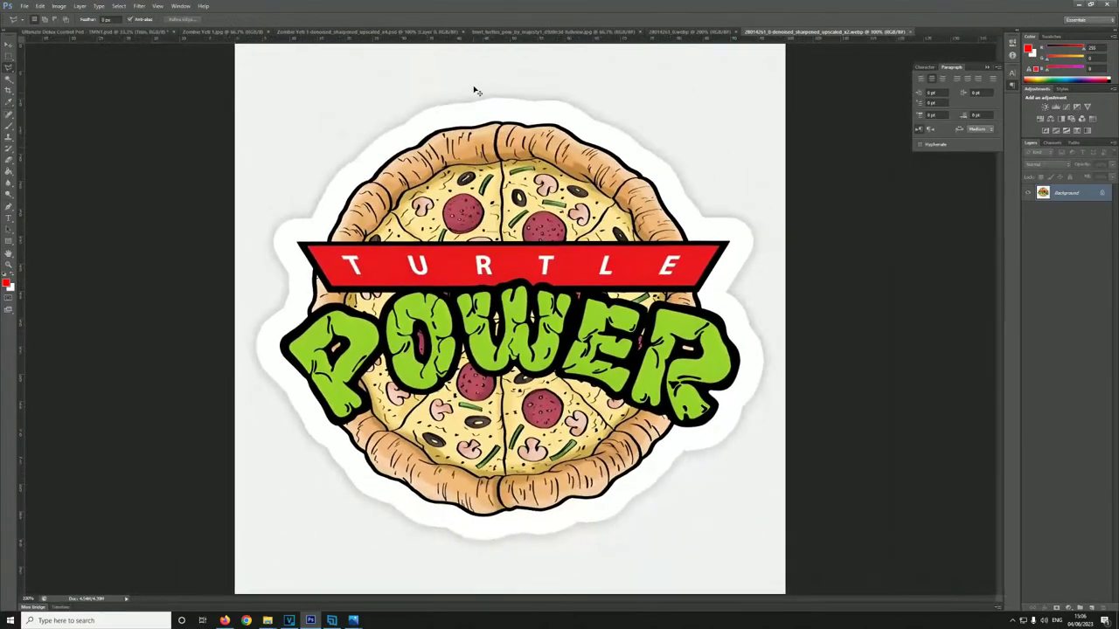
{"action": "key", "text": "ctrl+Tab"}
{"action": "left_click", "coordinate": [675, 32]}
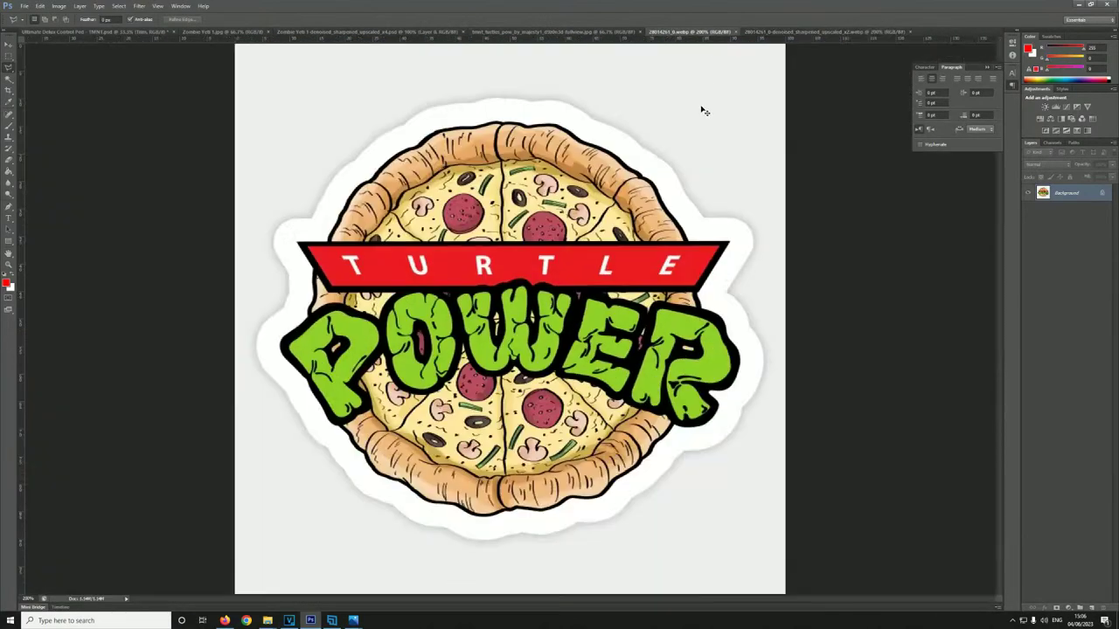
{"action": "key", "text": "ctrl+plus"}
{"action": "key", "text": "ctrl+plus"}
{"action": "left_click", "coordinate": [826, 32]}
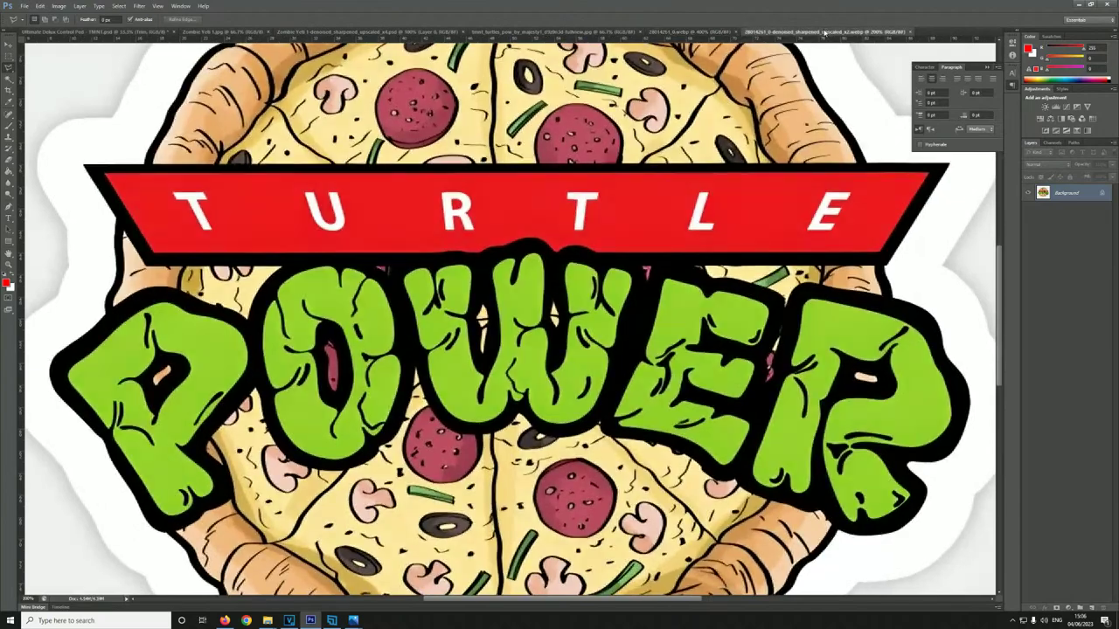
- Compare the lettering and outlines of the original and upscaled Turtle Power logos alternately, ending on the original
{"action": "left_click", "coordinate": [722, 33]}
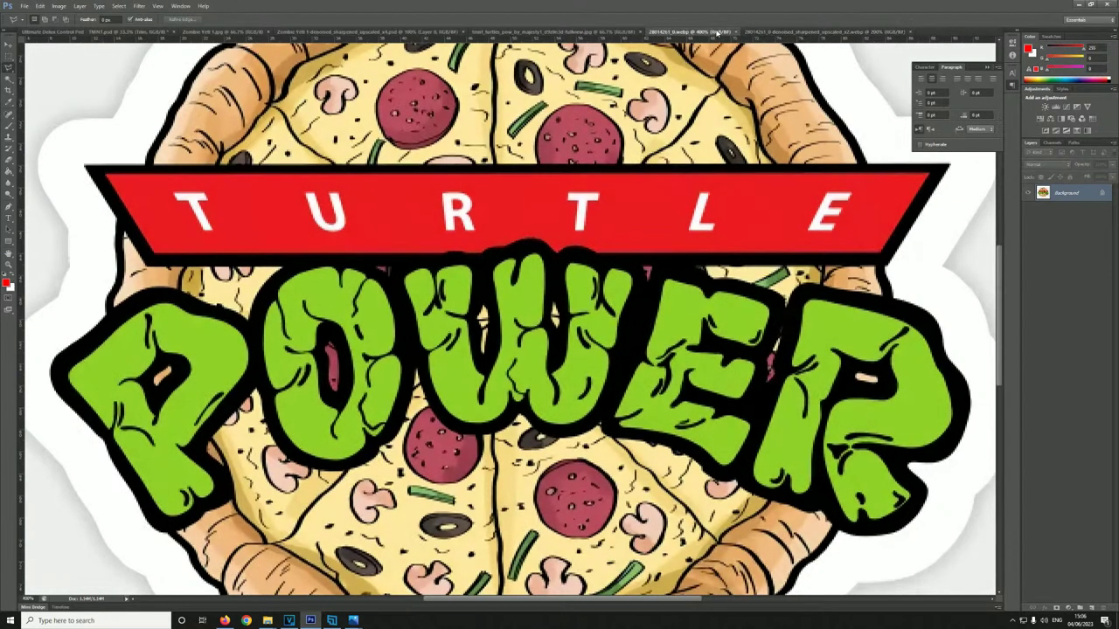
{"action": "left_click", "coordinate": [769, 32]}
{"action": "left_click", "coordinate": [712, 32]}
{"action": "left_click", "coordinate": [825, 32]}
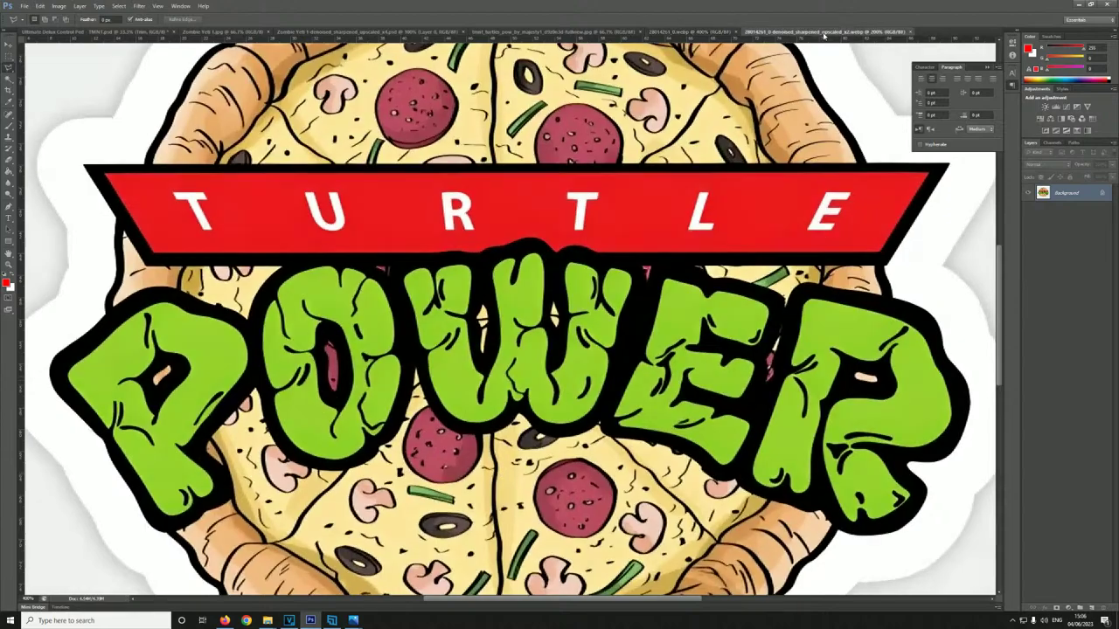
{"action": "left_click", "coordinate": [710, 32]}
{"action": "left_click", "coordinate": [711, 32]}
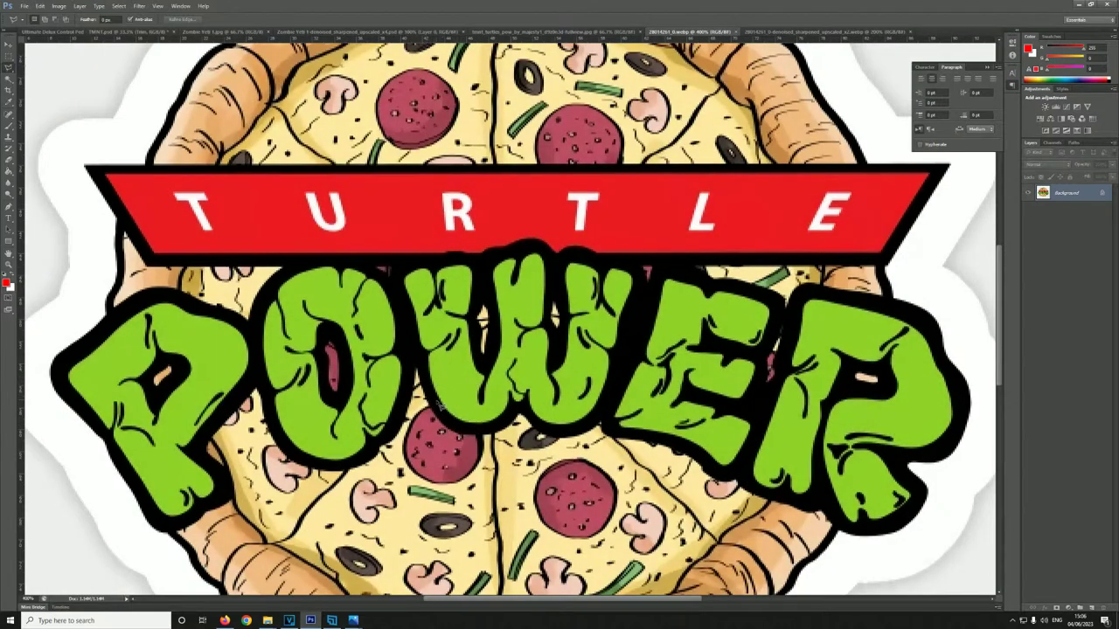
- Bring up the upscaled Zombie Yeti turtles PSD and examine the red-masked turtle at 50%
{"action": "left_click", "coordinate": [557, 32]}
{"action": "left_click", "coordinate": [387, 33]}
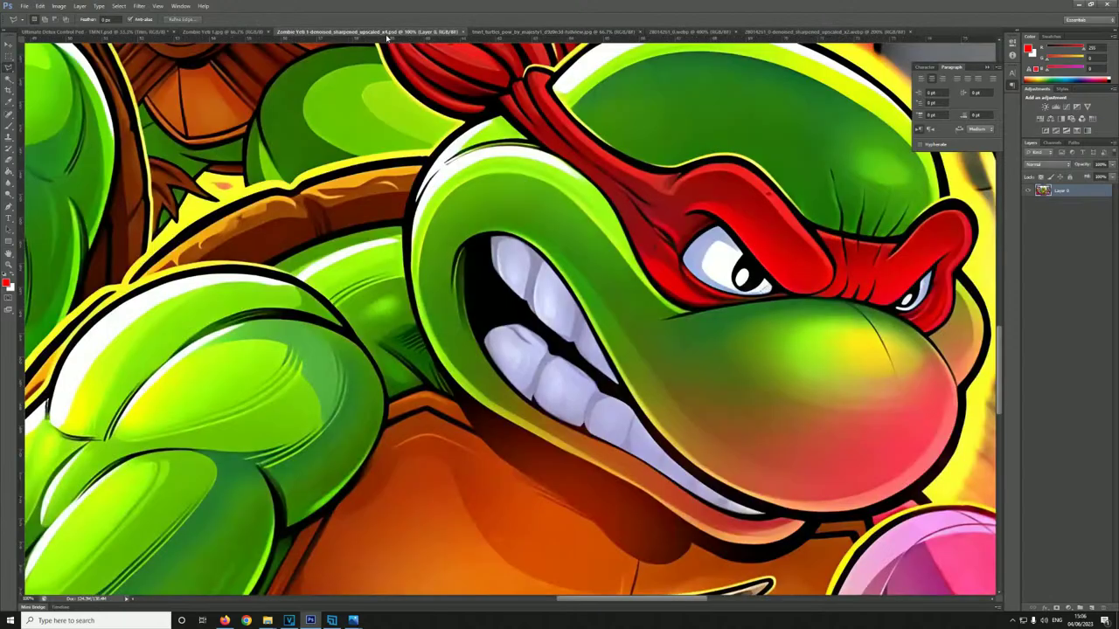
{"action": "scroll", "coordinate": [459, 171], "scroll_direction": "down", "scroll_amount": 2}
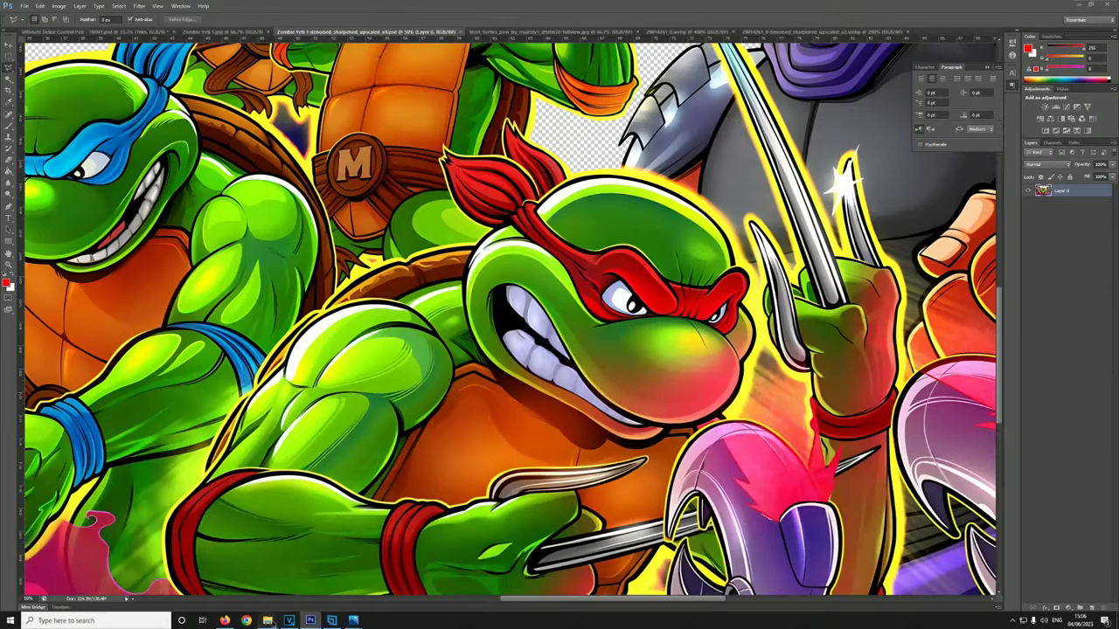
- Open HQ 2.jpg from the HQ folder, inspect the blue-masked turtle's face up close, and close the picture
{"action": "mouse_move", "coordinate": [267, 621]}
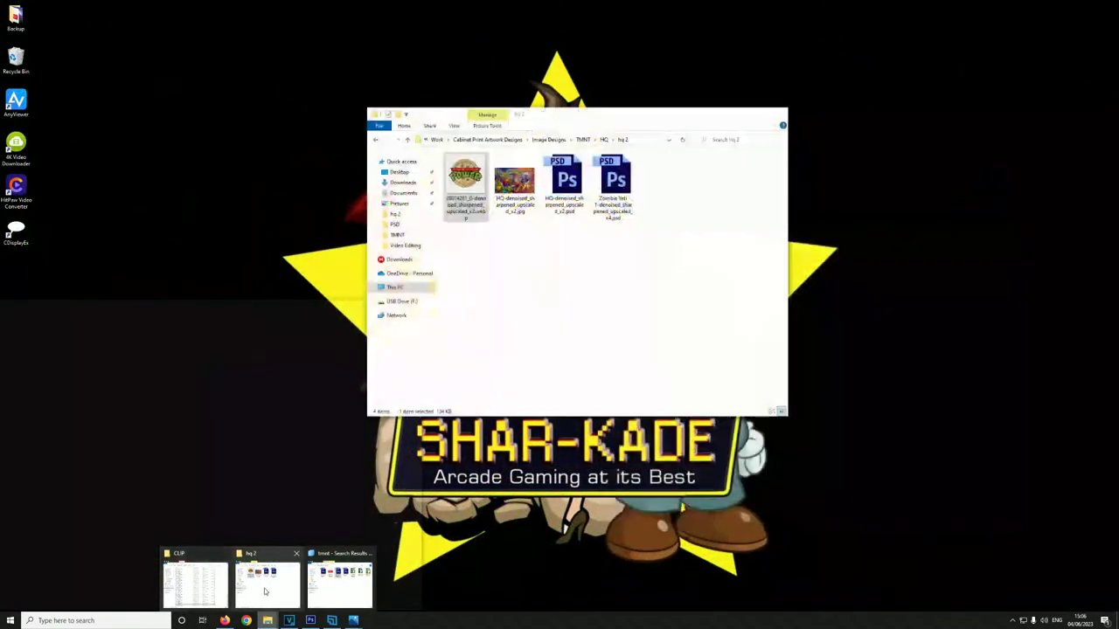
{"action": "left_click", "coordinate": [267, 582]}
{"action": "key", "text": "BackSpace"}
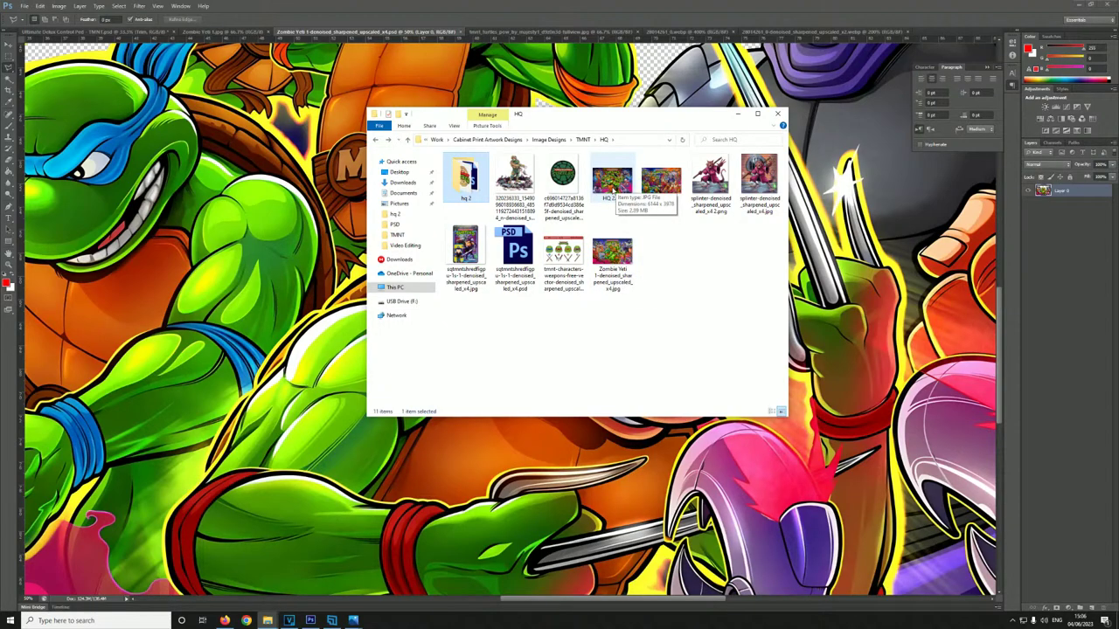
{"action": "double_click", "coordinate": [612, 182]}
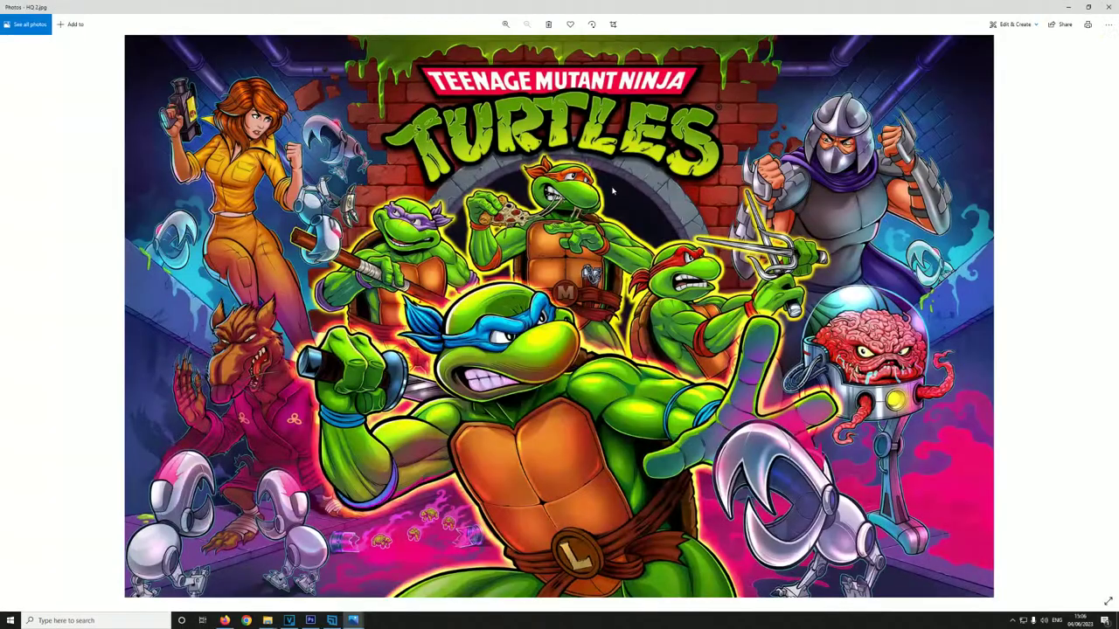
{"action": "scroll", "coordinate": [596, 289], "scroll_direction": "up", "scroll_amount": 3}
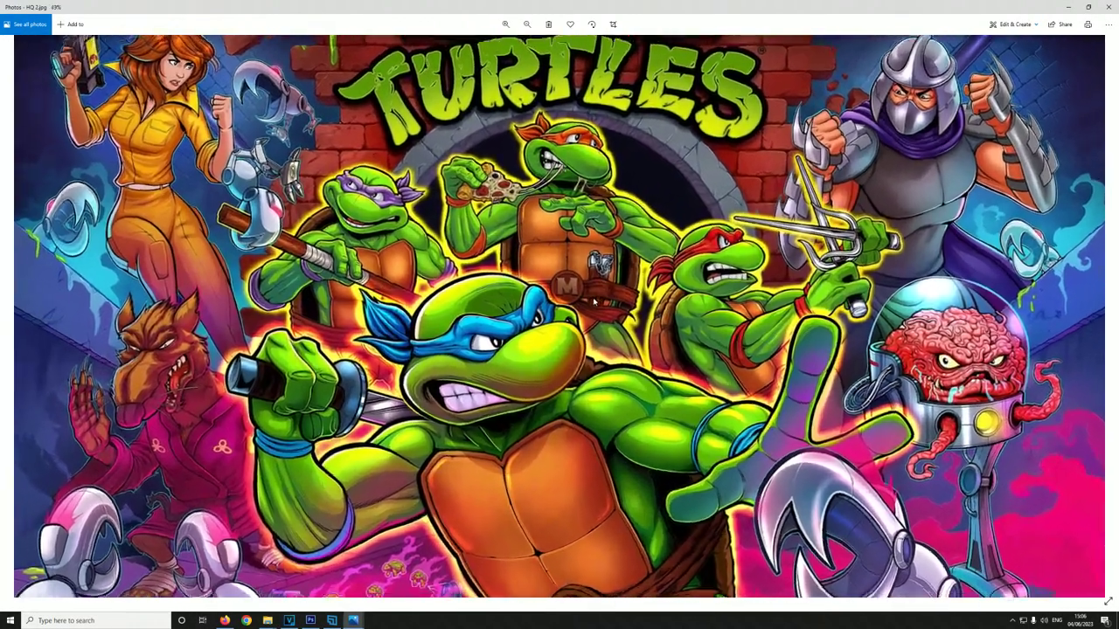
{"action": "scroll", "coordinate": [593, 302], "scroll_direction": "up", "scroll_amount": 3}
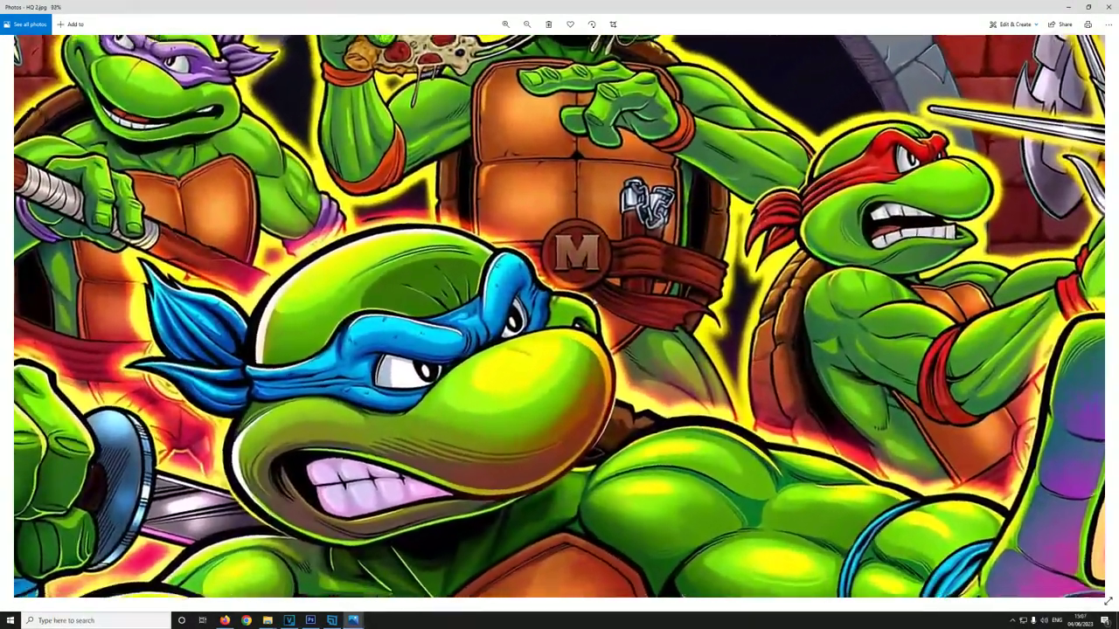
{"action": "scroll", "coordinate": [594, 302], "scroll_direction": "up", "scroll_amount": 3}
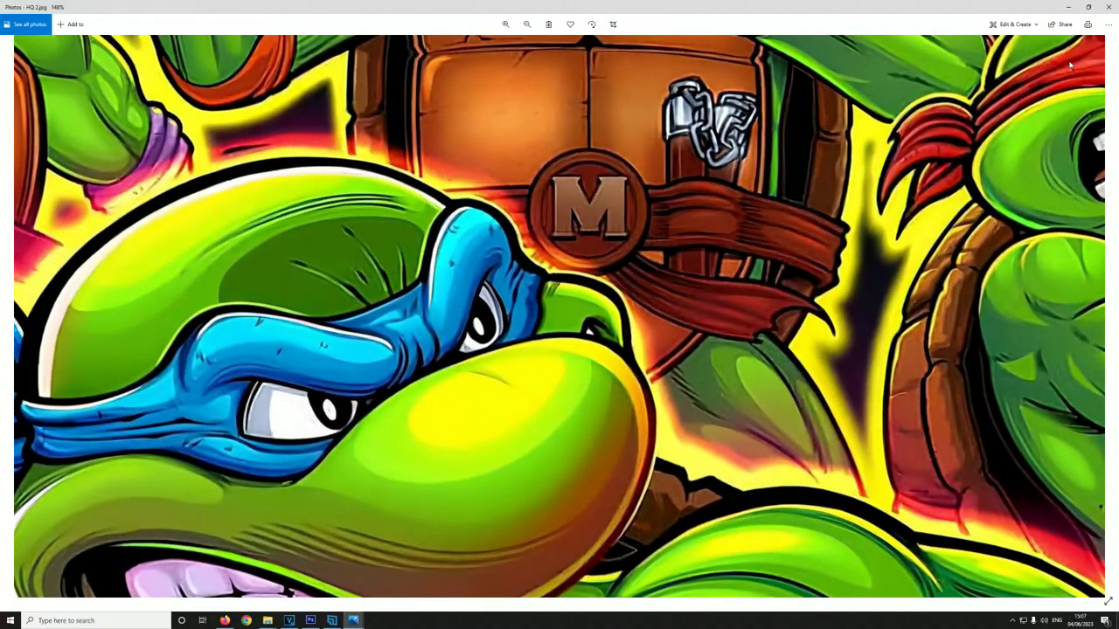
{"action": "left_click", "coordinate": [1110, 8]}
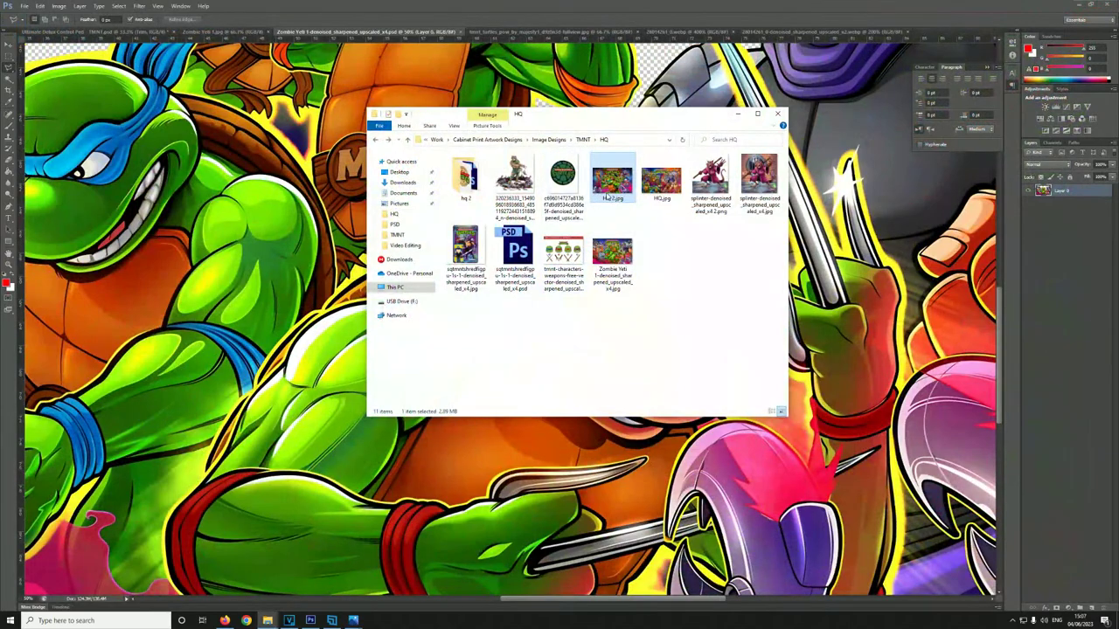
- Open the original version of the same turtles artwork from the TMNT folder and examine the blue-masked turtle's face at about 405%
{"action": "left_click", "coordinate": [583, 140]}
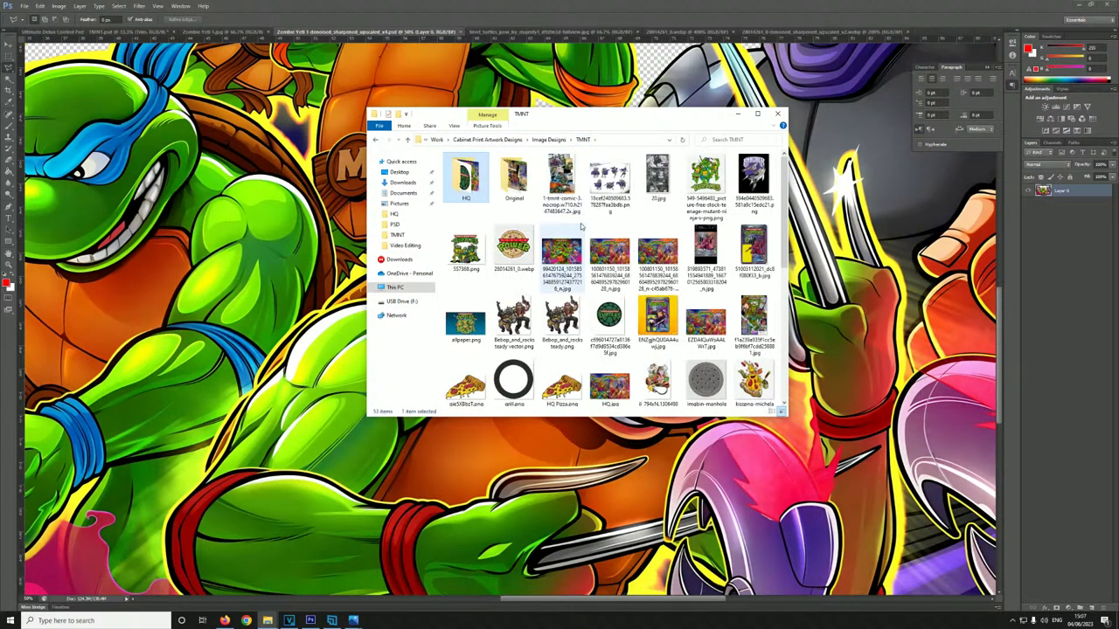
{"action": "double_click", "coordinate": [571, 268]}
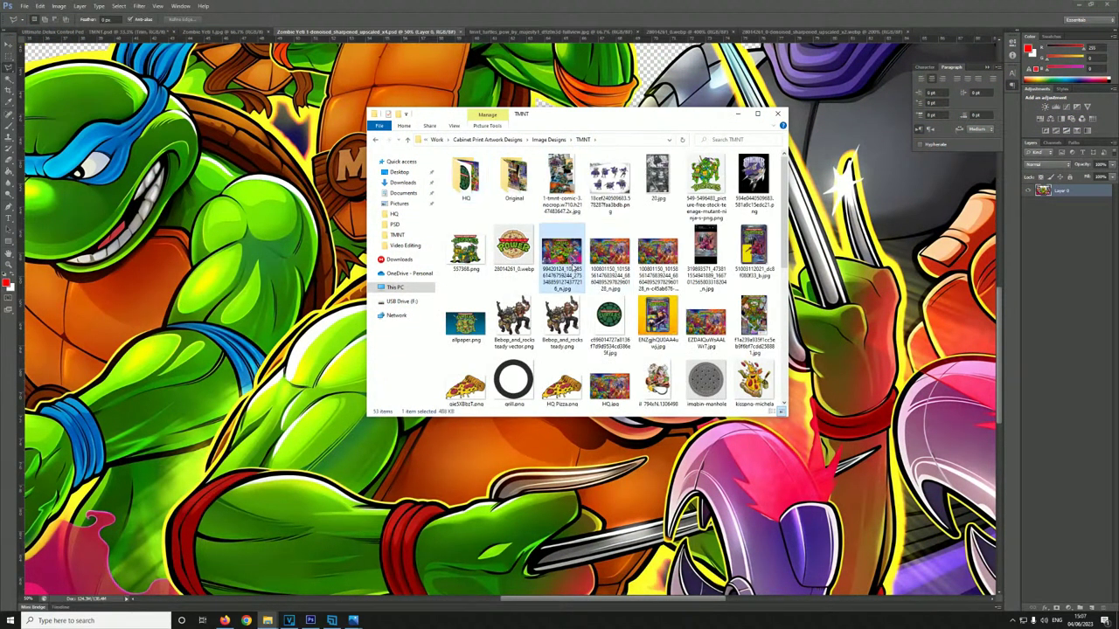
{"action": "scroll", "coordinate": [572, 267], "scroll_direction": "up", "scroll_amount": 3}
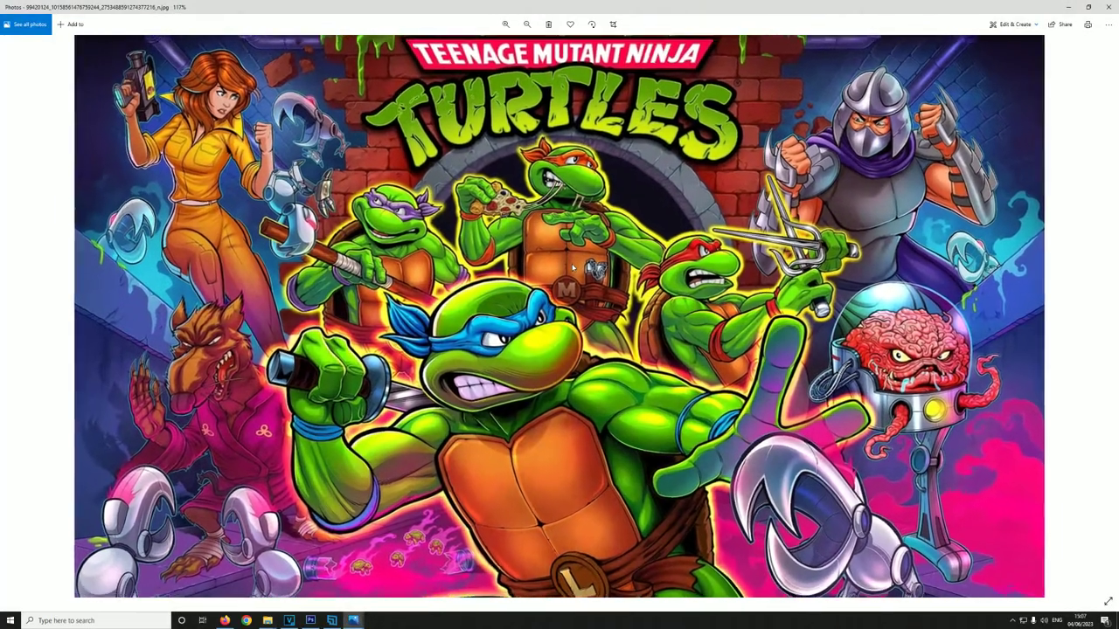
{"action": "scroll", "coordinate": [573, 268], "scroll_direction": "up", "scroll_amount": 4}
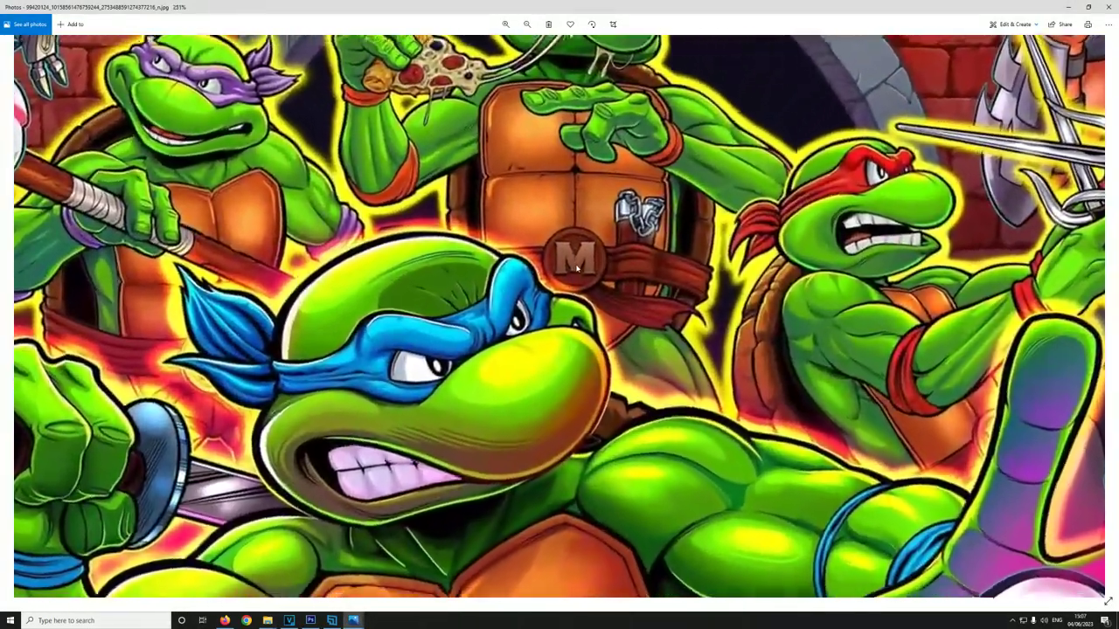
{"action": "scroll", "coordinate": [577, 269], "scroll_direction": "up", "scroll_amount": 4}
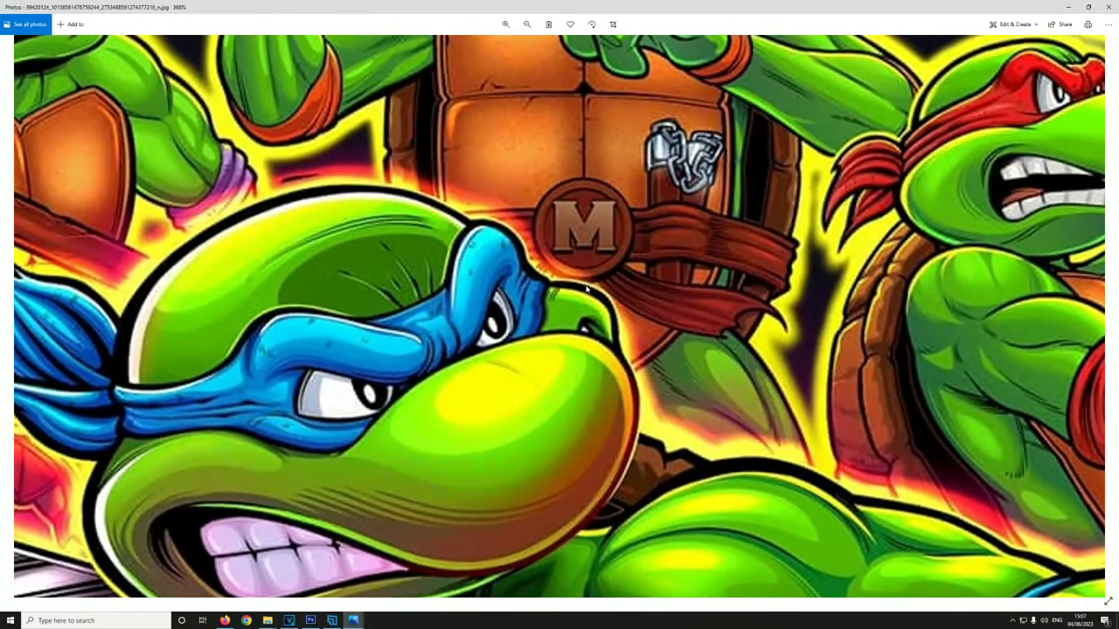
{"action": "scroll", "coordinate": [588, 291], "scroll_direction": "up", "scroll_amount": 2}
{"action": "scroll", "coordinate": [465, 531], "scroll_direction": "down", "scroll_amount": 1}
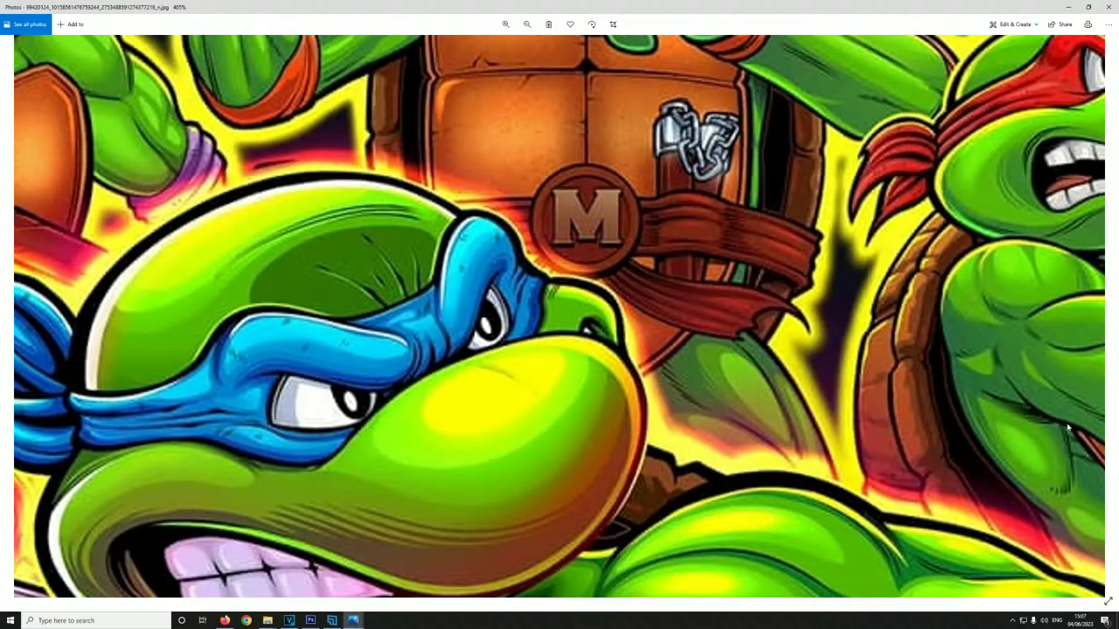
- Examine the original turtles artwork as a wider group view and around the blue-masked turtle at 304%, and minimize the picture
{"action": "scroll", "coordinate": [491, 516], "scroll_direction": "down", "scroll_amount": 6}
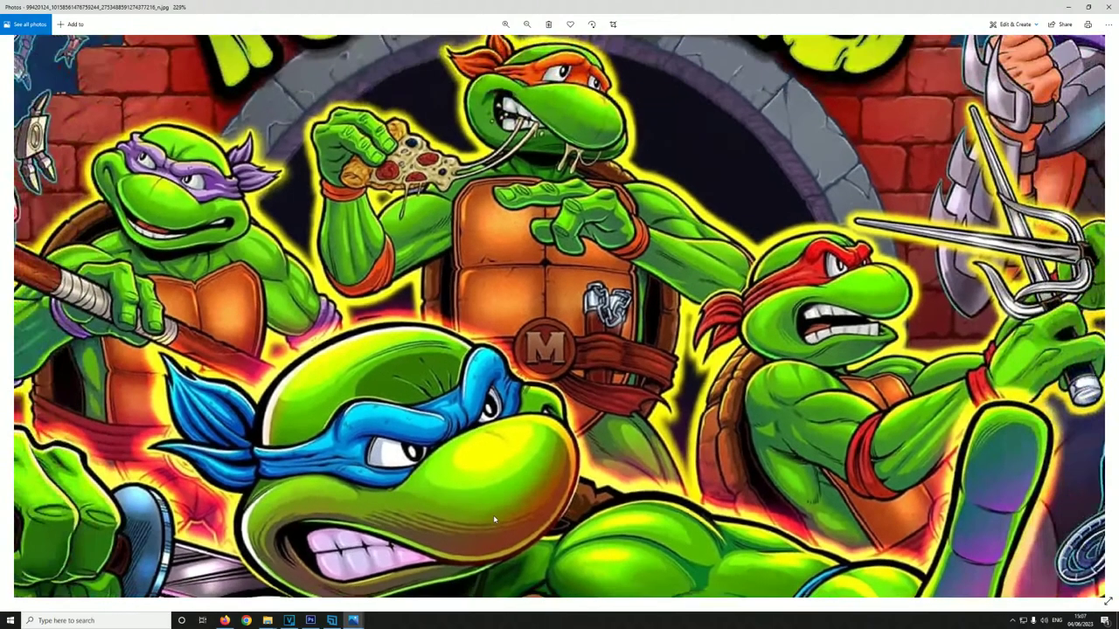
{"action": "scroll", "coordinate": [551, 299], "scroll_direction": "down", "scroll_amount": 2}
{"action": "scroll", "coordinate": [551, 297], "scroll_direction": "up", "scroll_amount": 5}
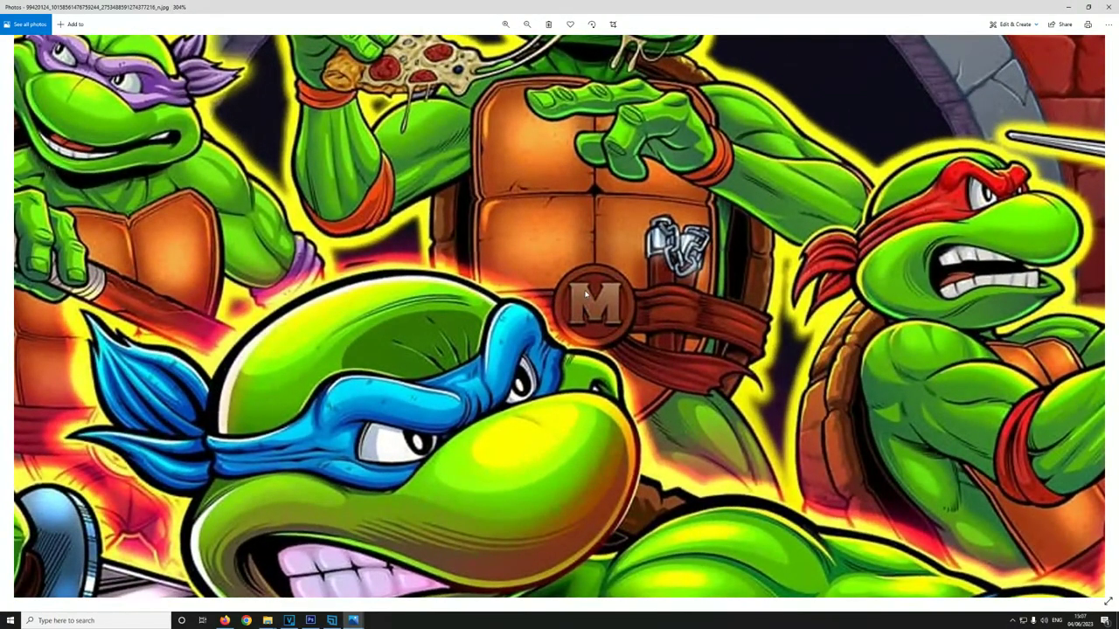
{"action": "left_click", "coordinate": [1068, 7]}
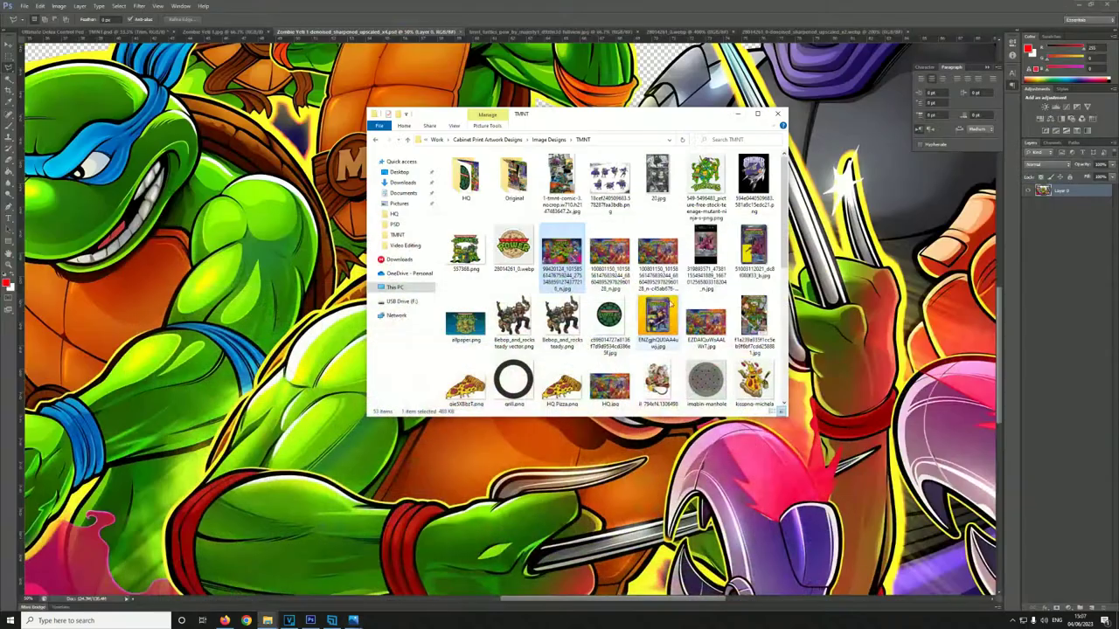
- Bring the upscaled Zombie Yeti turtles PSD forward and inspect the red-masked turtle's teeth and outlines up close, ending at 50%
{"action": "left_click", "coordinate": [293, 416]}
{"action": "scroll", "coordinate": [351, 410], "scroll_direction": "up", "scroll_amount": 2}
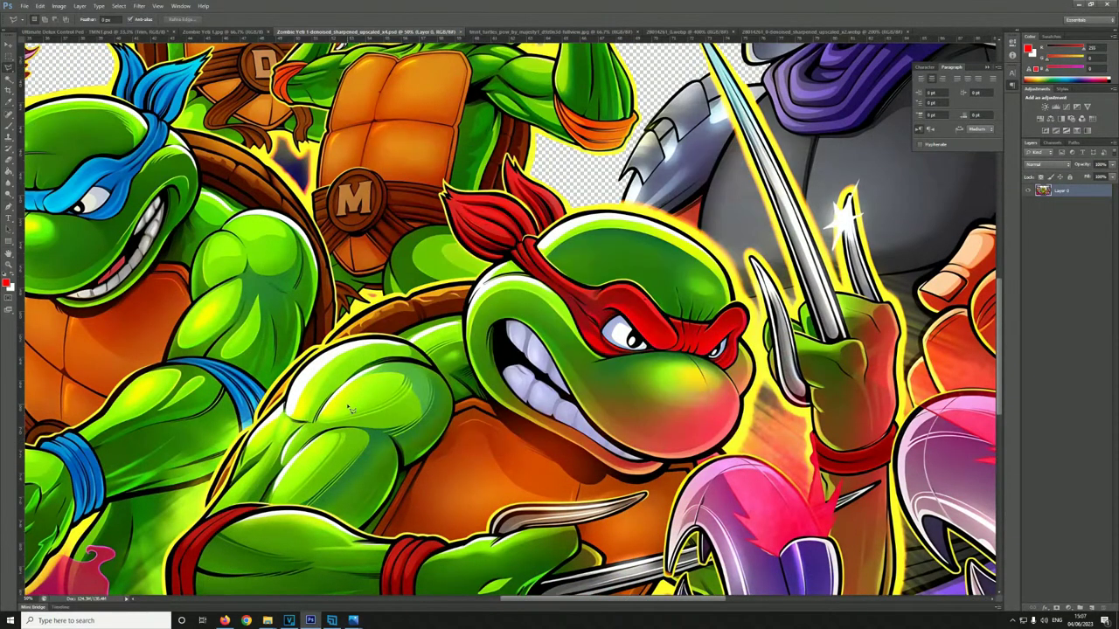
{"action": "scroll", "coordinate": [351, 410], "scroll_direction": "down", "scroll_amount": 2}
{"action": "scroll", "coordinate": [354, 393], "scroll_direction": "up", "scroll_amount": 6}
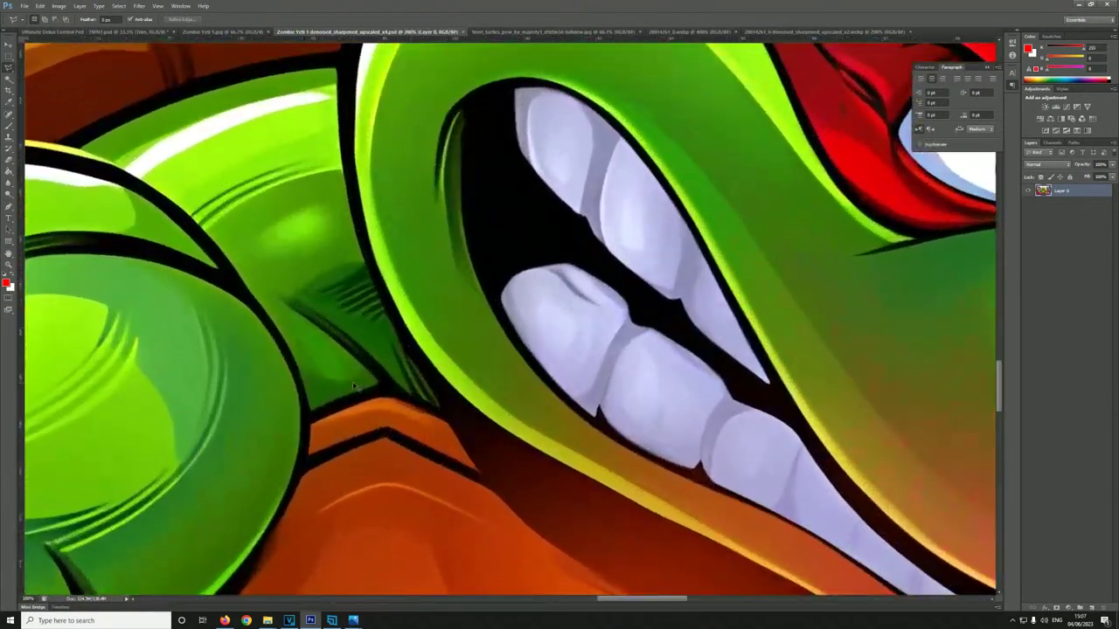
{"action": "scroll", "coordinate": [354, 387], "scroll_direction": "down", "scroll_amount": 6}
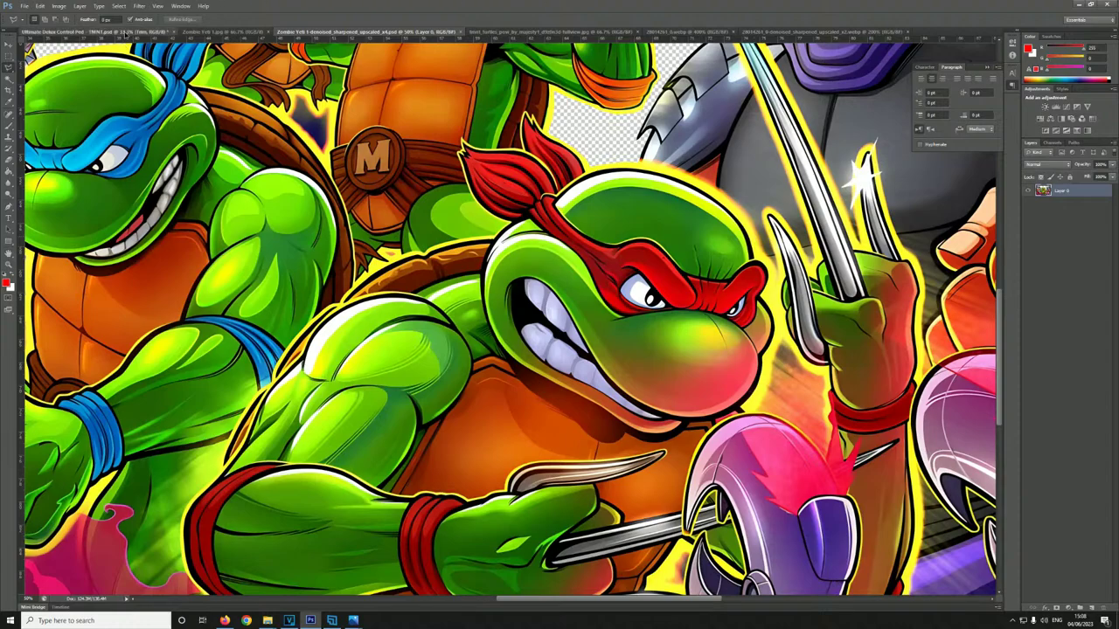
- View the TMNT control pad design at 50%, and compare it with the upscaled Zombie Yeti turtles PSD at 66.7%
{"action": "left_click", "coordinate": [96, 32]}
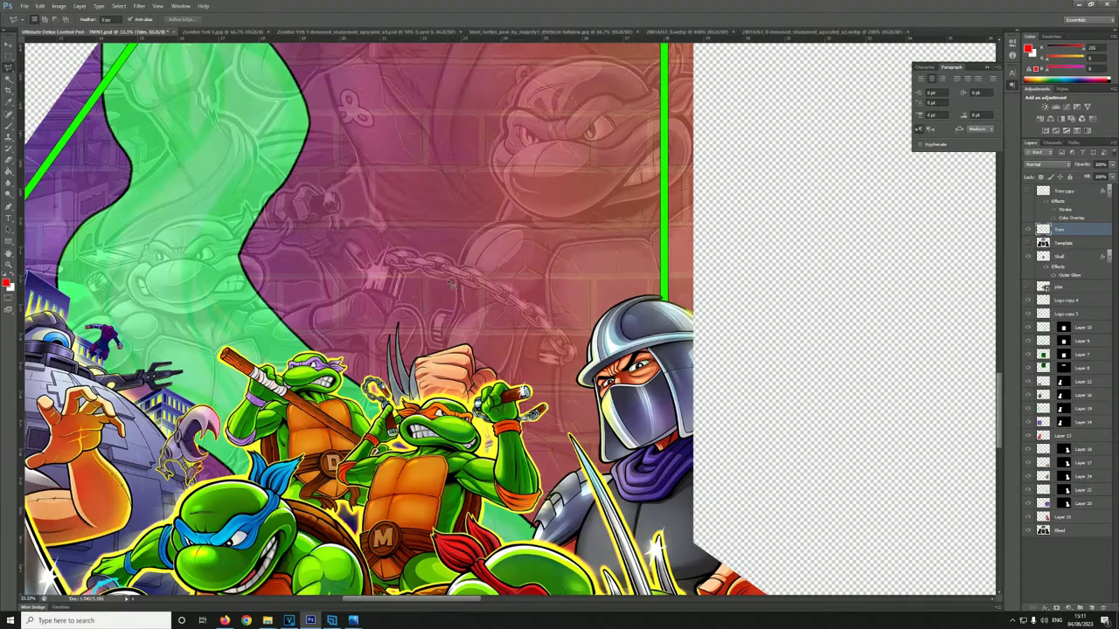
{"action": "key", "text": "ctrl+plus"}
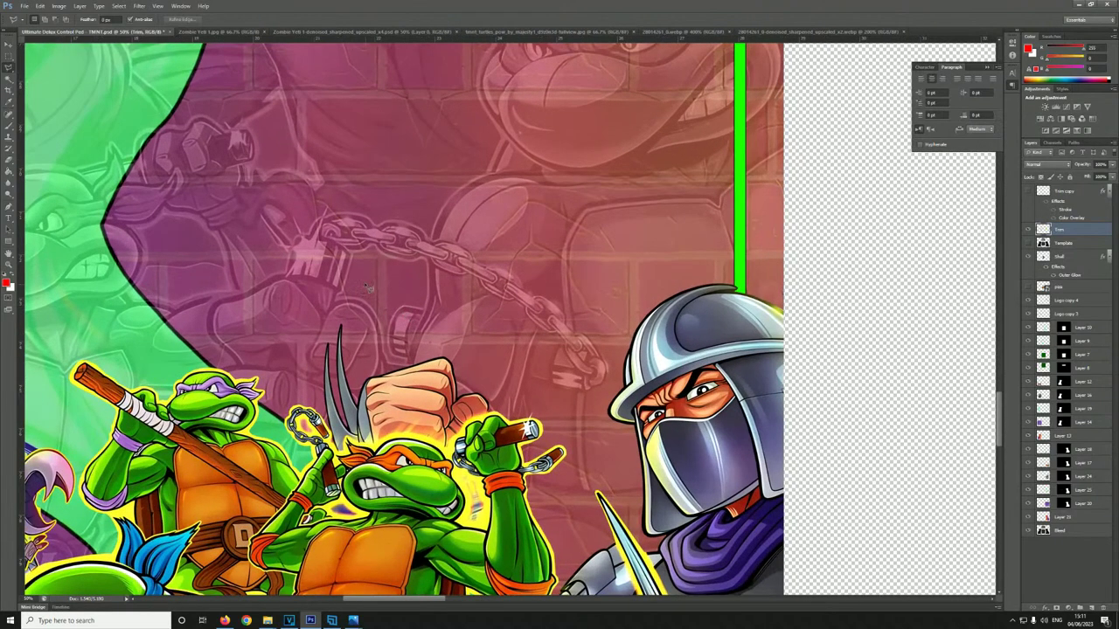
{"action": "left_click", "coordinate": [362, 32]}
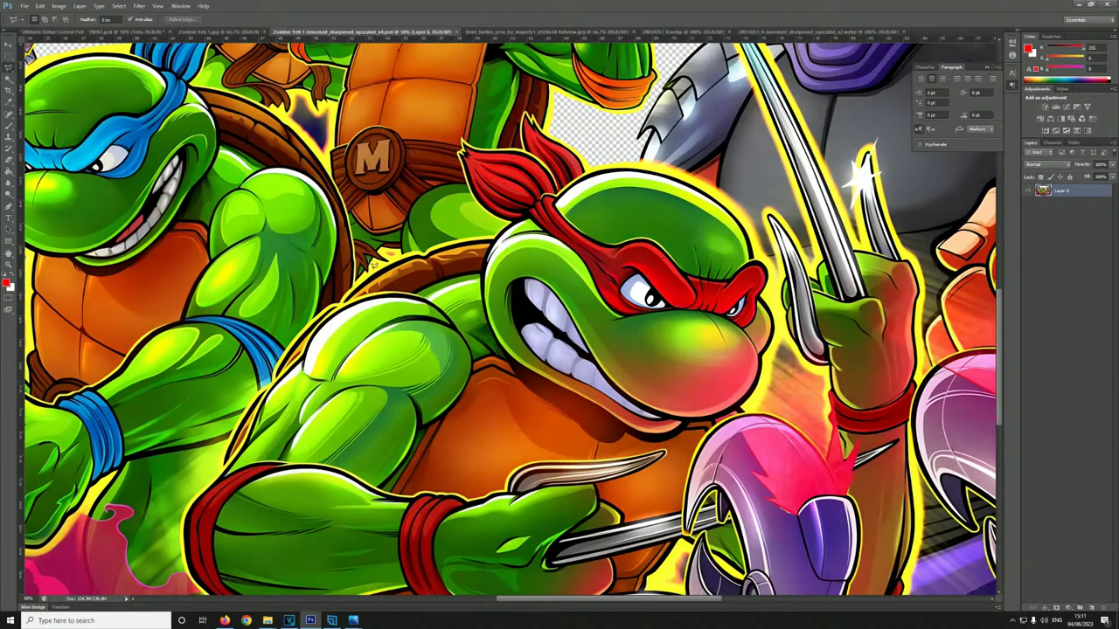
{"action": "scroll", "coordinate": [523, 382], "scroll_direction": "up", "scroll_amount": 3}
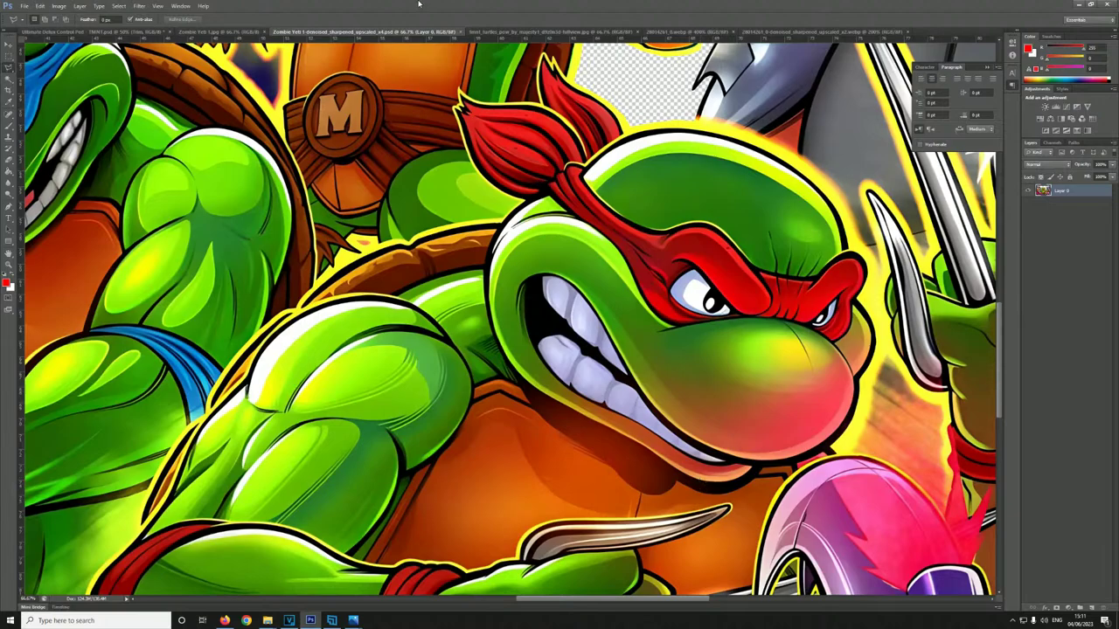
- Return to the TMNT control pad design and examine its Teenage Mutant Ninja Turtles logo and the characters below at 50%
{"action": "key", "text": "ctrl+shift+Tab"}
{"action": "key", "text": "ctrl+shift+Tab"}
{"action": "scroll", "coordinate": [378, 295], "scroll_direction": "up", "scroll_amount": 1}
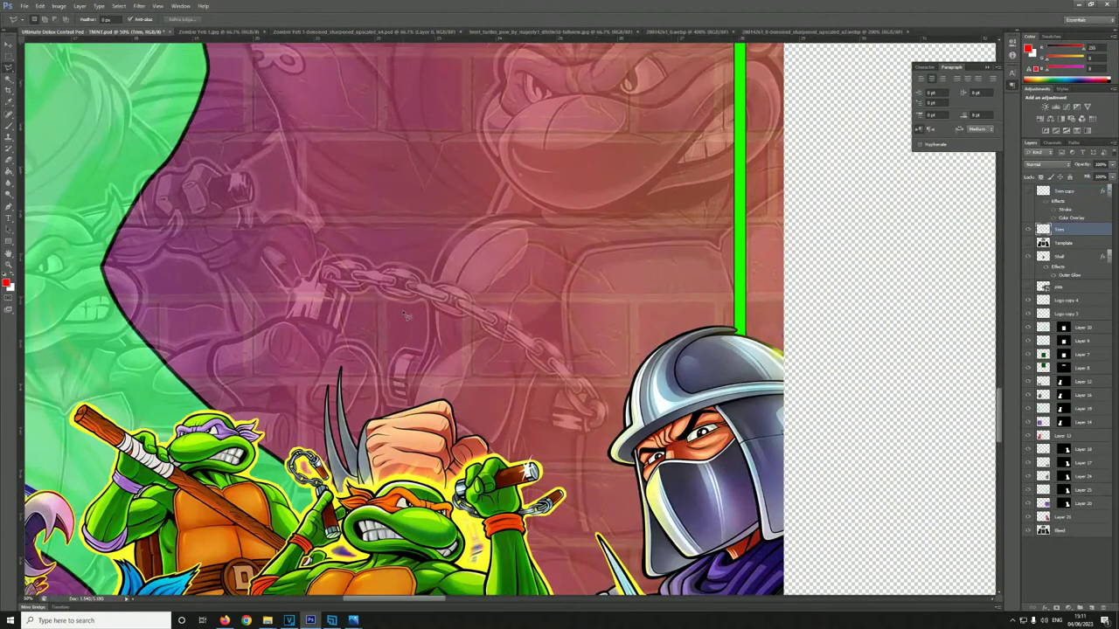
{"action": "scroll", "coordinate": [990, 350], "scroll_direction": "up", "scroll_amount": 6}
{"action": "scroll", "coordinate": [989, 350], "scroll_direction": "up", "scroll_amount": 5}
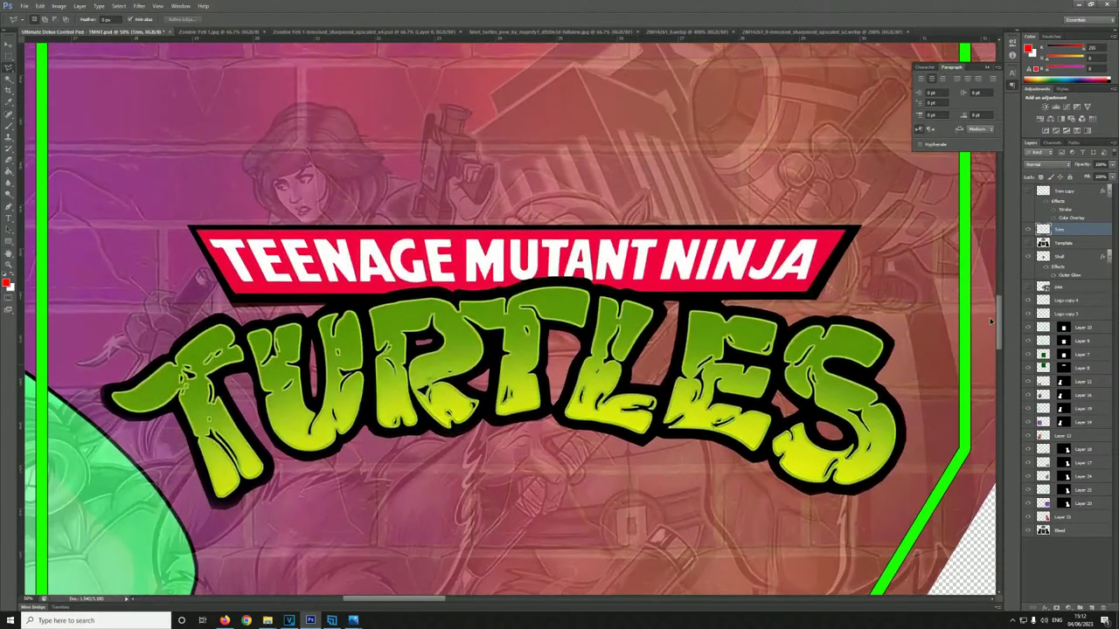
{"action": "scroll", "coordinate": [989, 296], "scroll_direction": "down", "scroll_amount": 8}
{"action": "scroll", "coordinate": [995, 433], "scroll_direction": "down", "scroll_amount": 4}
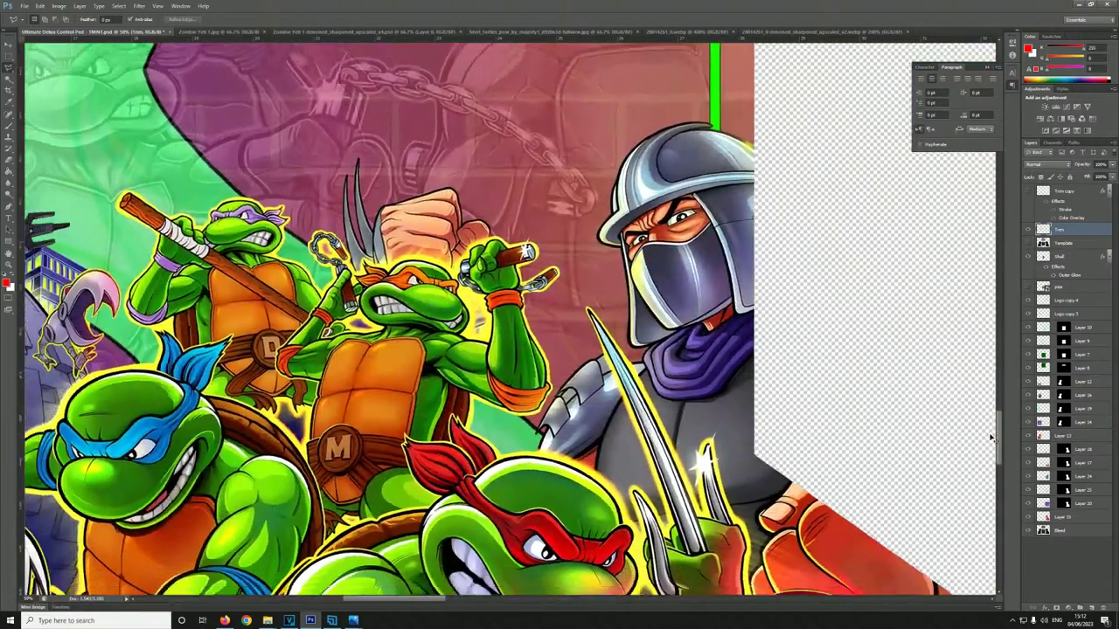
- Survey the TMNT side panel at 33.3%, from the robot feet up to the rounded upper edge and back to the turtles
{"action": "scroll", "coordinate": [944, 445], "scroll_direction": "up", "scroll_amount": 4}
{"action": "scroll", "coordinate": [959, 453], "scroll_direction": "up", "scroll_amount": 2}
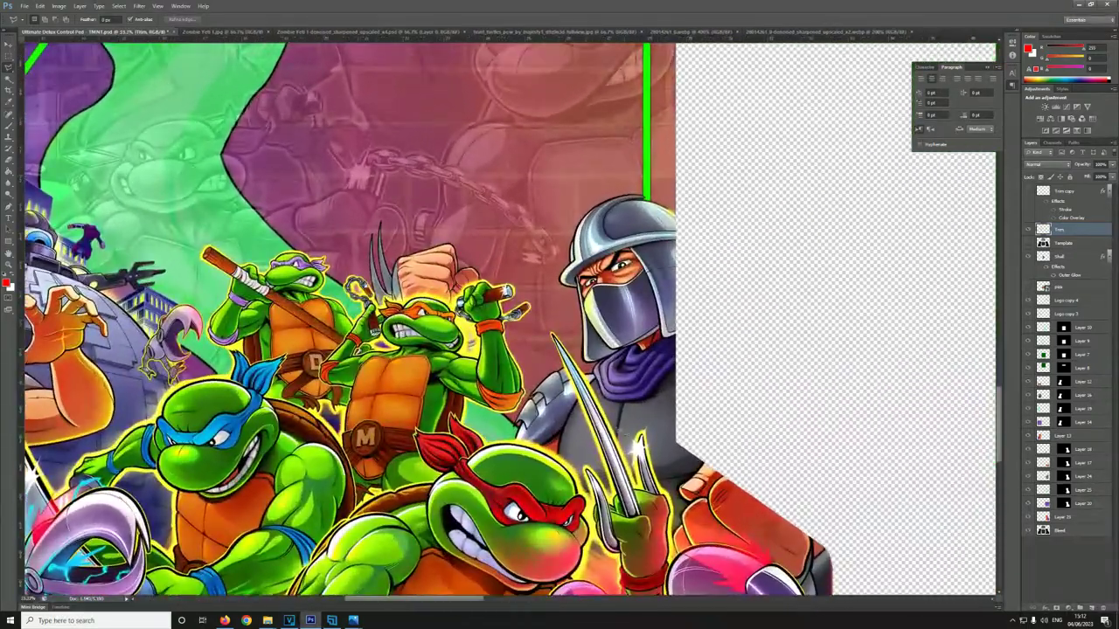
{"action": "scroll", "coordinate": [1001, 428], "scroll_direction": "up", "scroll_amount": 2}
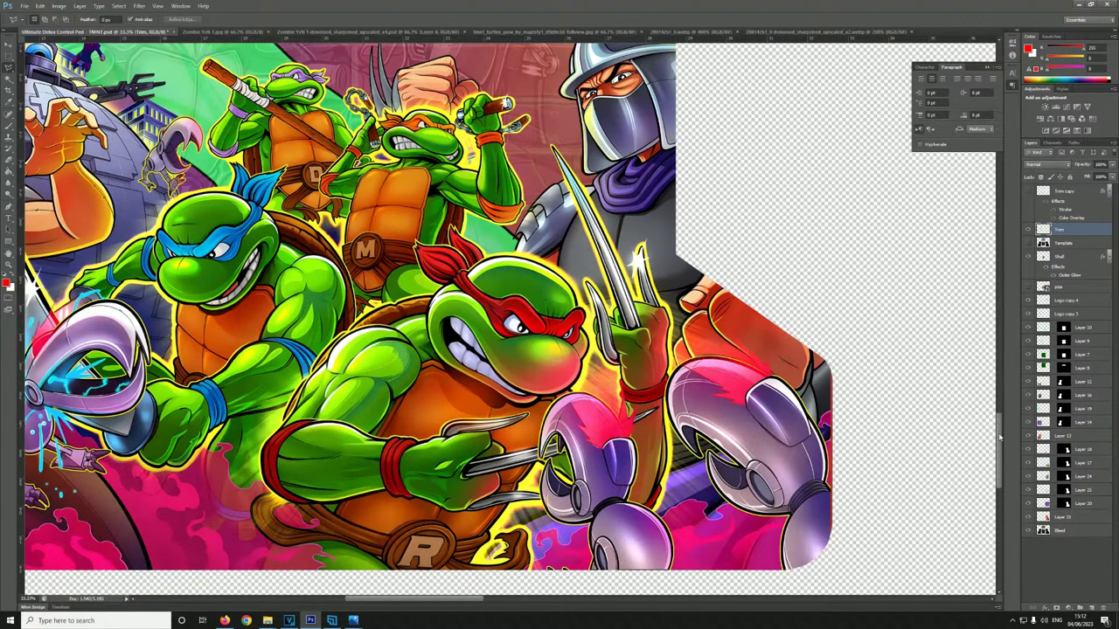
{"action": "left_click_drag", "start_coordinate": [1001, 428], "coordinate": [909, 366]}
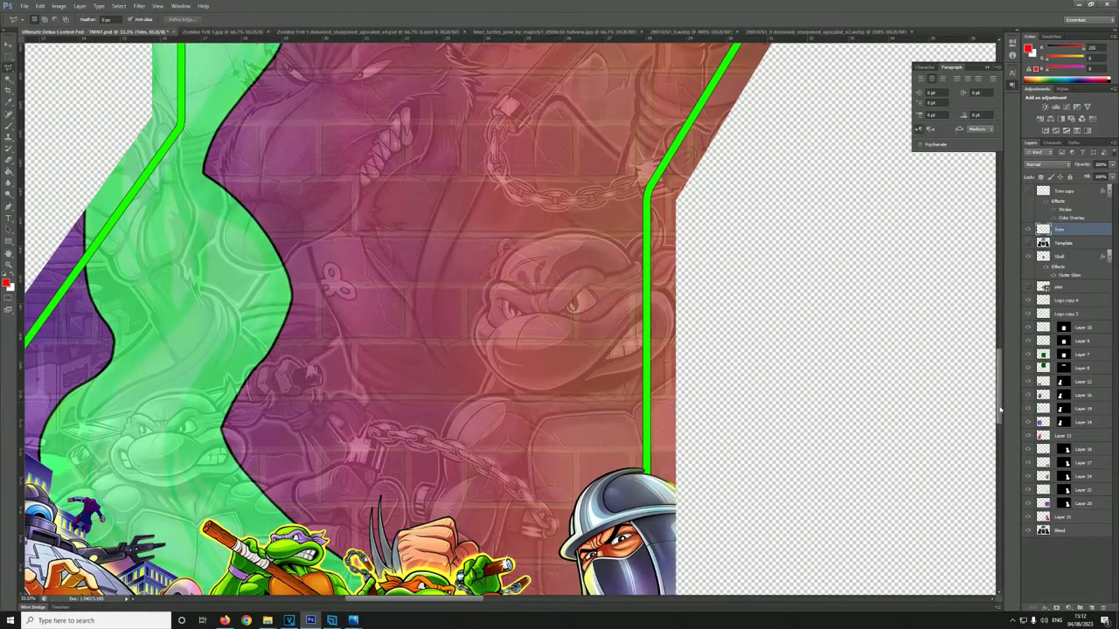
{"action": "left_click_drag", "start_coordinate": [1003, 410], "coordinate": [982, 353]}
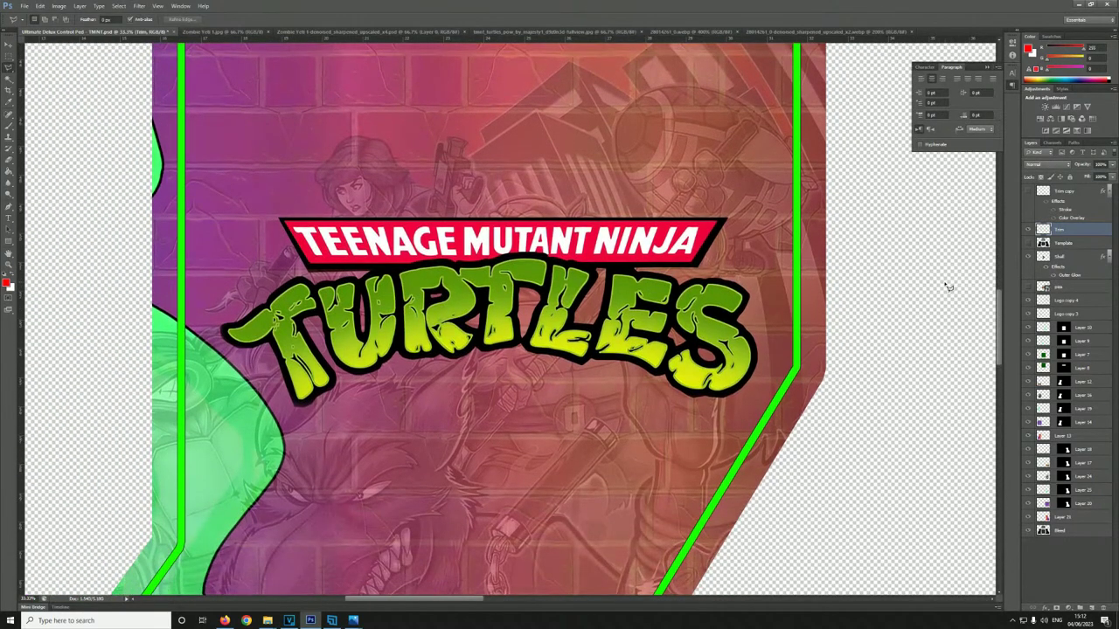
{"action": "left_click_drag", "start_coordinate": [998, 315], "coordinate": [972, 285]}
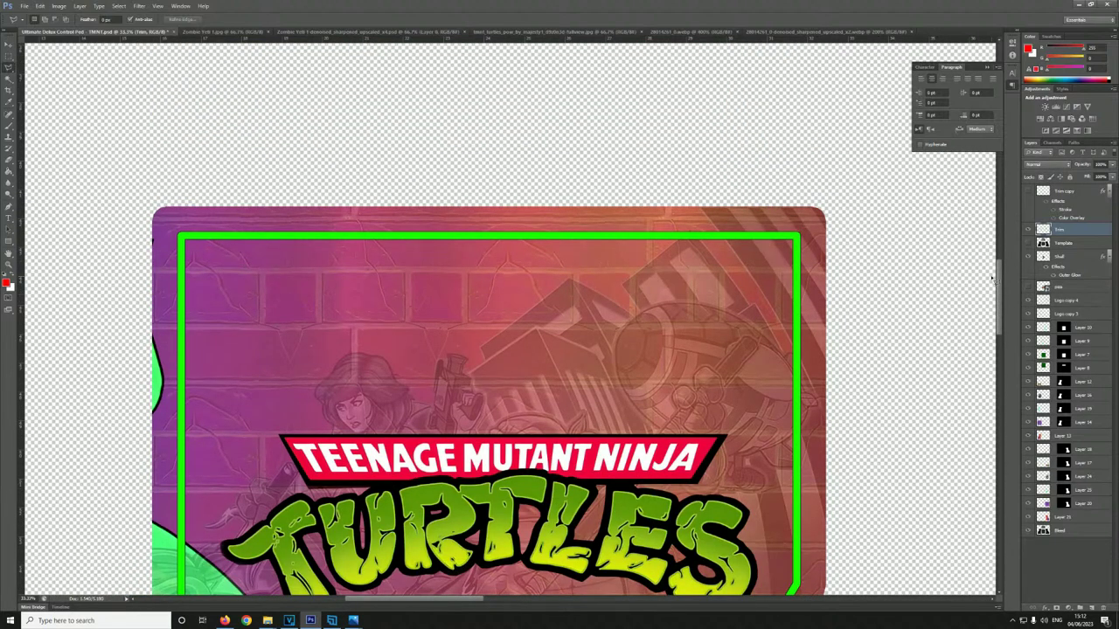
{"action": "left_click_drag", "start_coordinate": [999, 279], "coordinate": [1000, 404]}
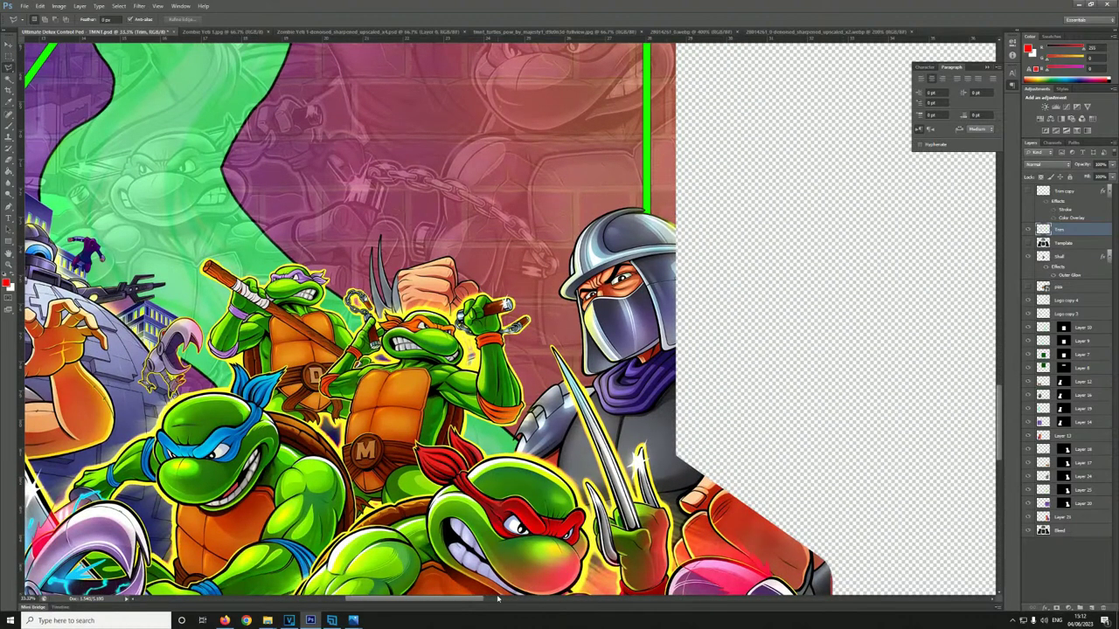
- Examine the side panel's Technodrome and Krang area, the faded background art beside the logo, and the full character group at 25%
{"action": "left_click_drag", "start_coordinate": [475, 604], "coordinate": [440, 603]}
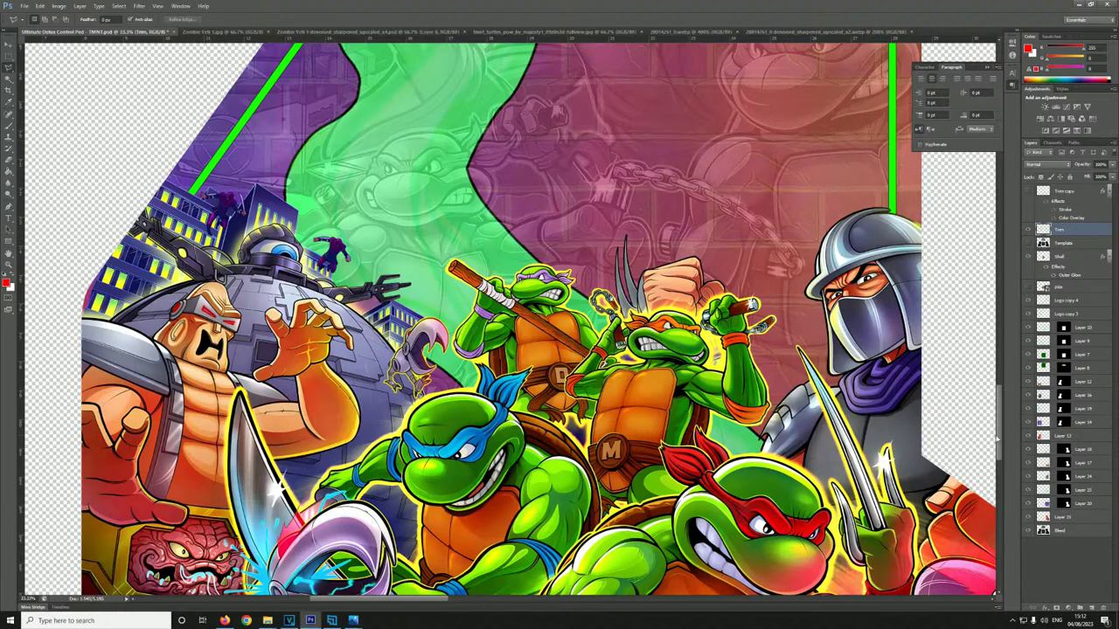
{"action": "left_click_drag", "start_coordinate": [999, 443], "coordinate": [999, 341]}
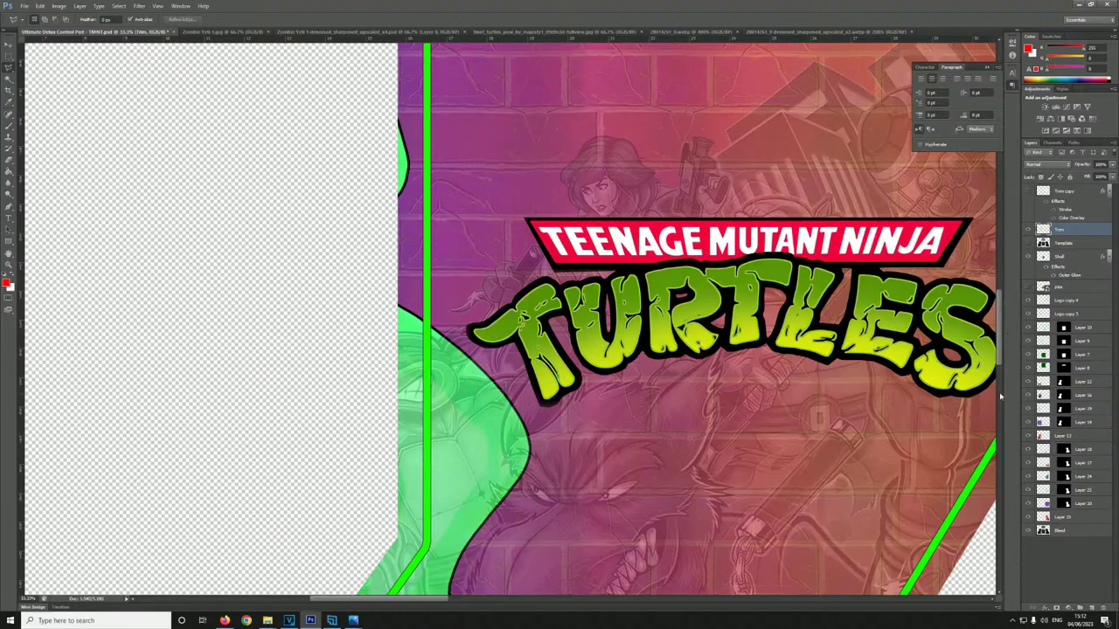
{"action": "left_click_drag", "start_coordinate": [1002, 347], "coordinate": [1007, 437]}
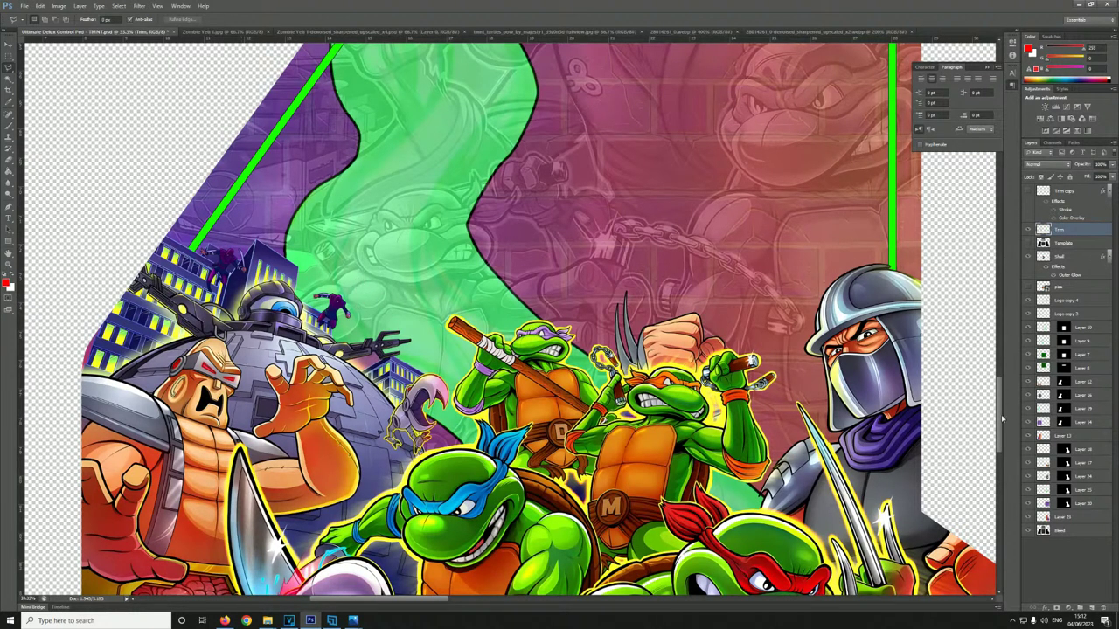
{"action": "mouse_move", "coordinate": [1003, 420]}
{"action": "left_mouse_down"}
{"action": "mouse_move", "coordinate": [1004, 291]}
{"action": "mouse_move", "coordinate": [1001, 430]}
{"action": "left_mouse_up"}
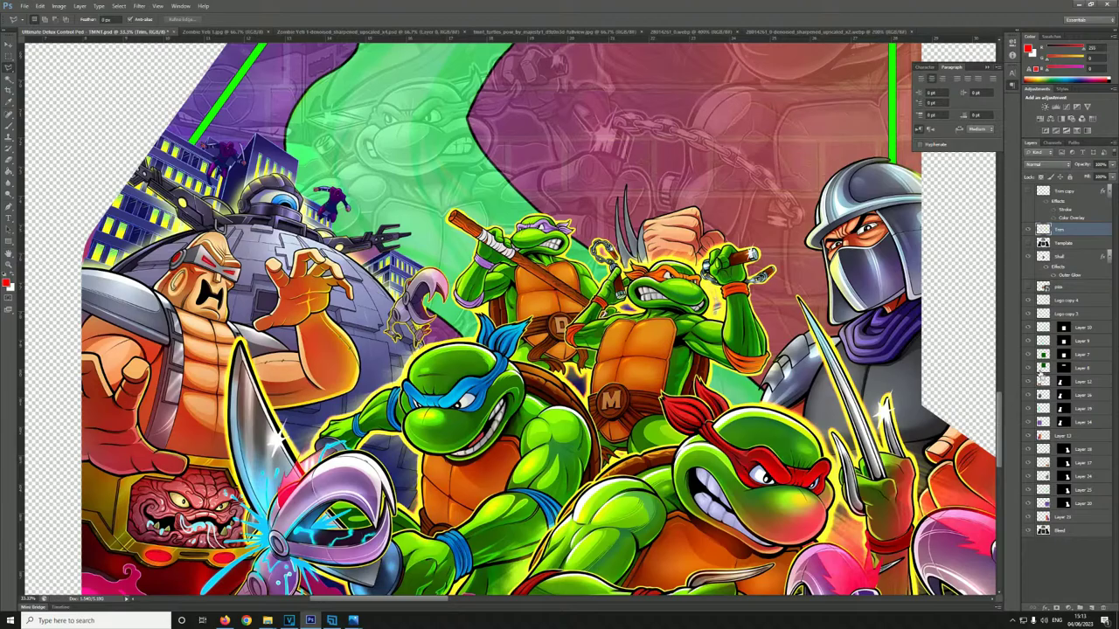
{"action": "scroll", "coordinate": [1001, 430], "scroll_direction": "down", "scroll_amount": 3}
{"action": "scroll", "coordinate": [988, 332], "scroll_direction": "up", "scroll_amount": 2}
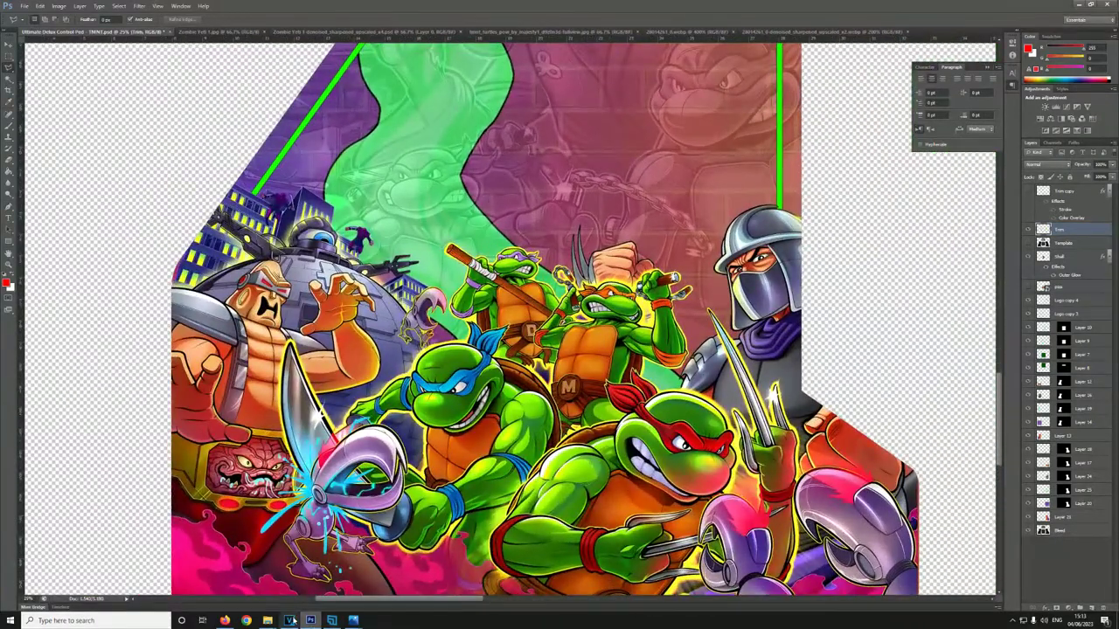
- Bring up the file window with the tmnt search results and go to the Ultra UltraWide folder inside Bartop
{"action": "mouse_move", "coordinate": [267, 618]}
{"action": "mouse_move", "coordinate": [335, 603]}
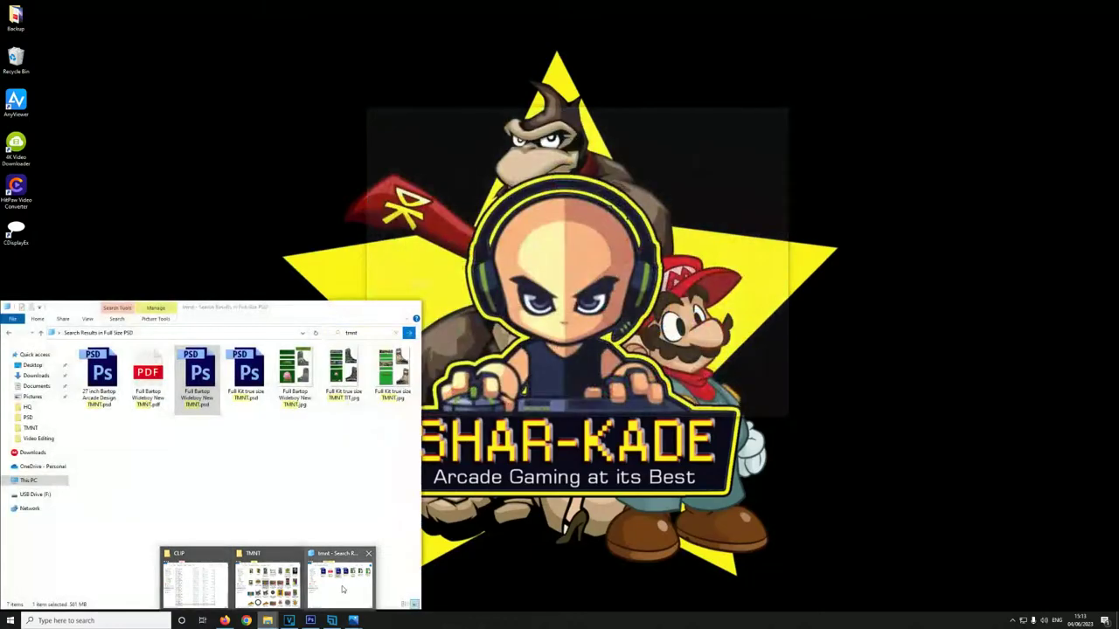
{"action": "left_click", "coordinate": [341, 584]}
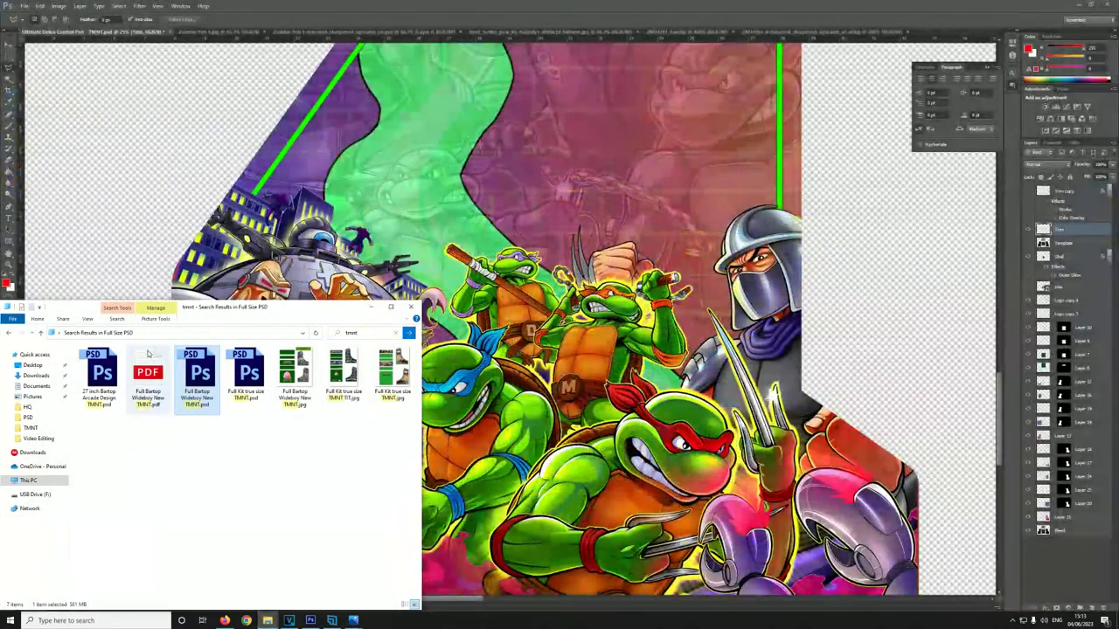
{"action": "key", "text": "BackSpace"}
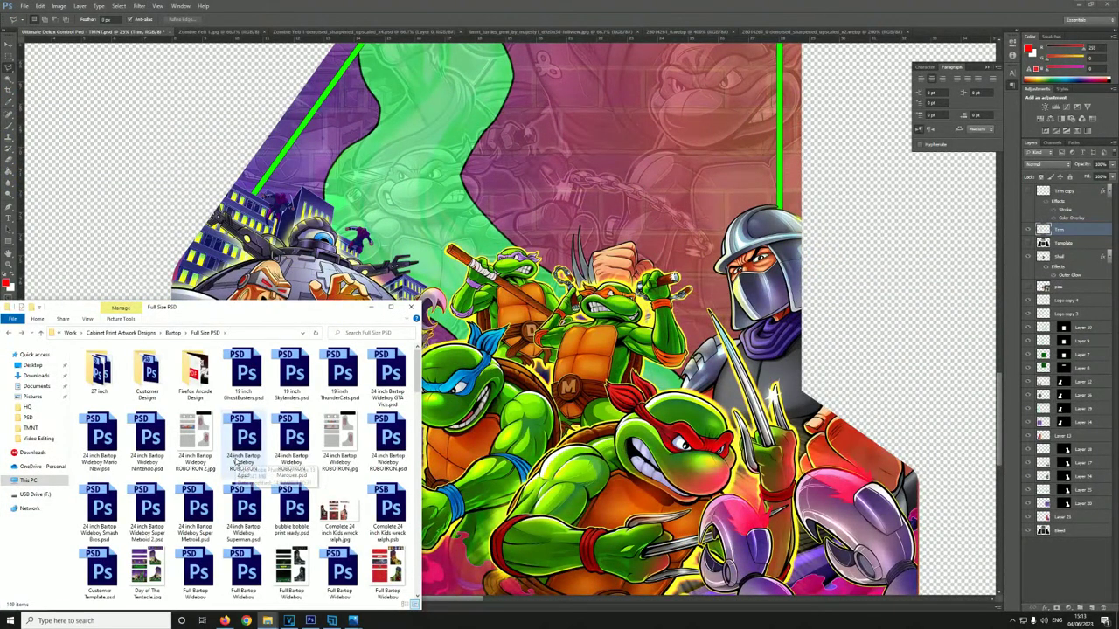
{"action": "left_click", "coordinate": [173, 332]}
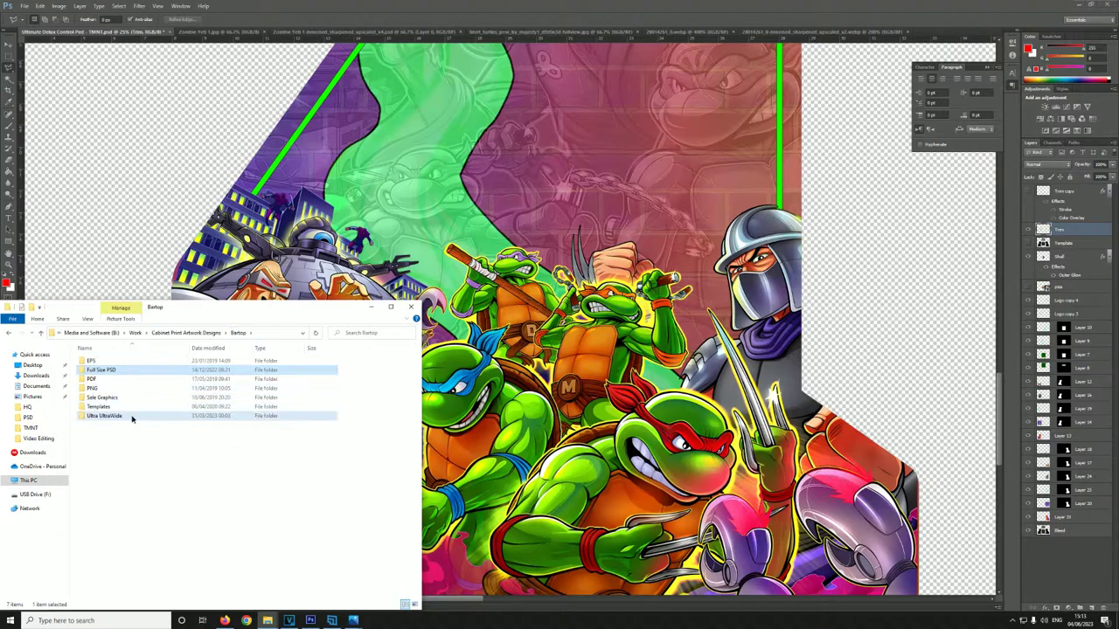
{"action": "double_click", "coordinate": [175, 416]}
- Search the Ultra UltraWide folder for deadpool
{"action": "left_click", "coordinate": [358, 335]}
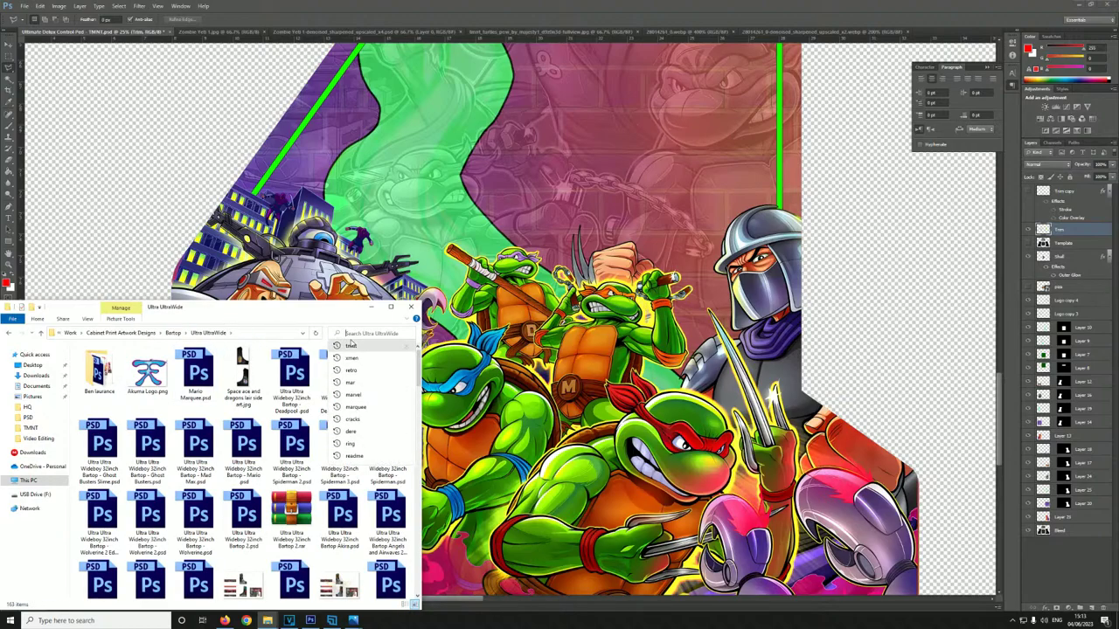
{"action": "type", "text": "deadp"}
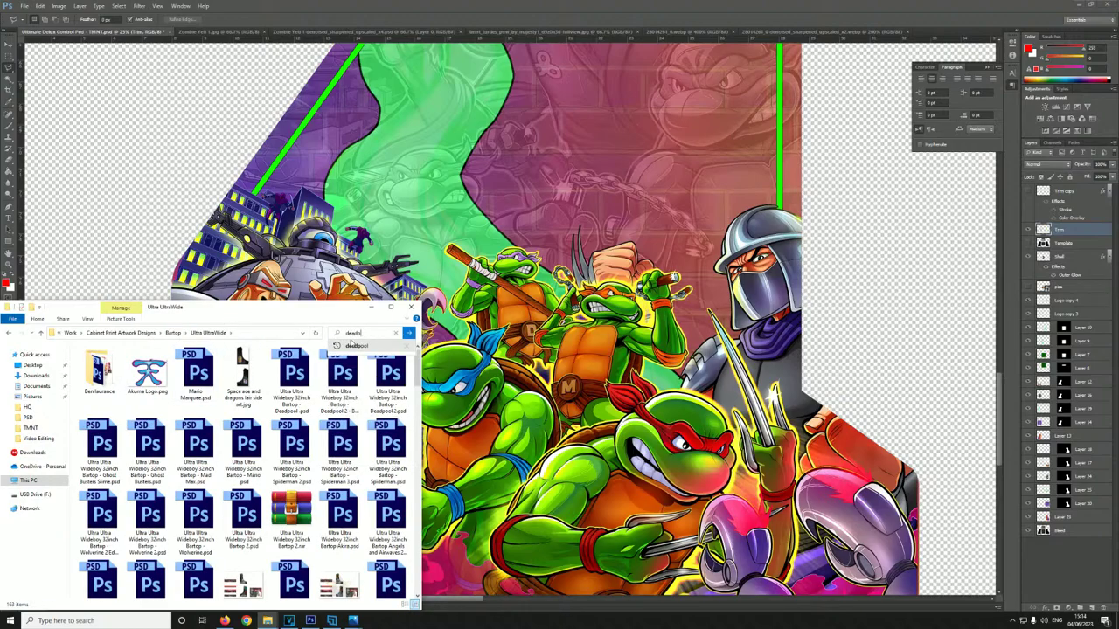
{"action": "left_click", "coordinate": [354, 345]}
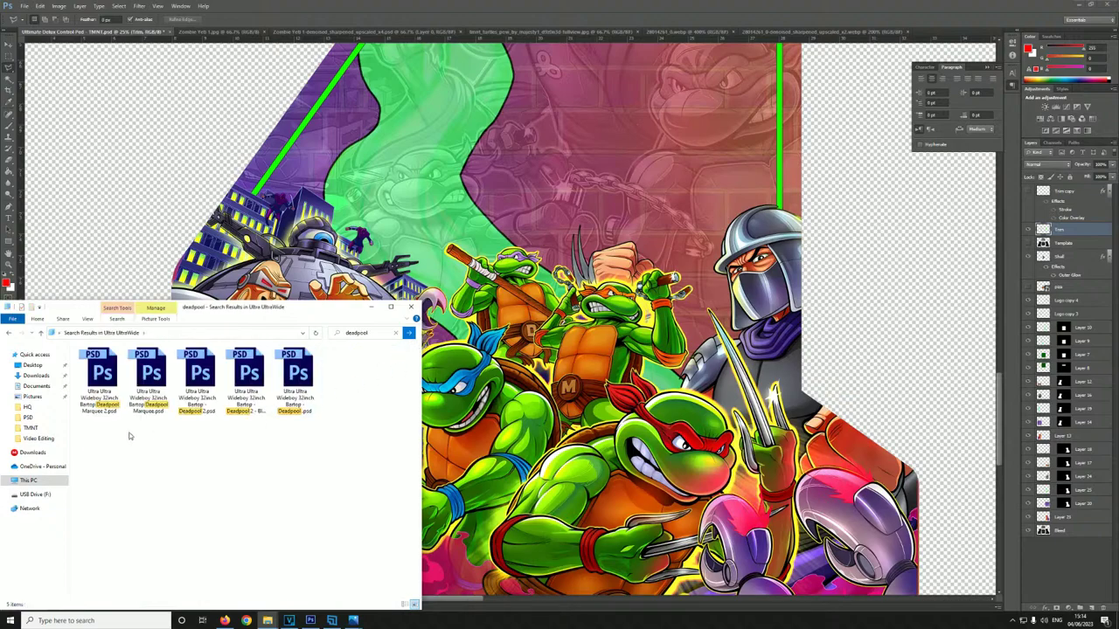
- Open Ultra Ultra Wideboy 32inch Bartop - Deadpool 2.psd and enlarge its side panel artwork to 12.5%
{"action": "left_click", "coordinate": [243, 403]}
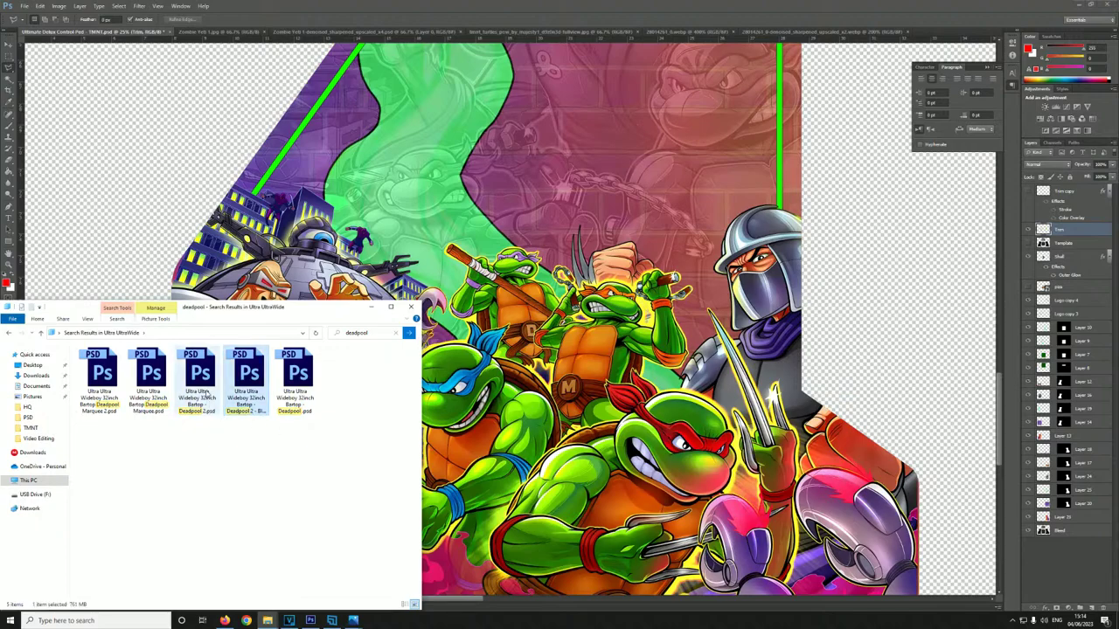
{"action": "left_click", "coordinate": [206, 395]}
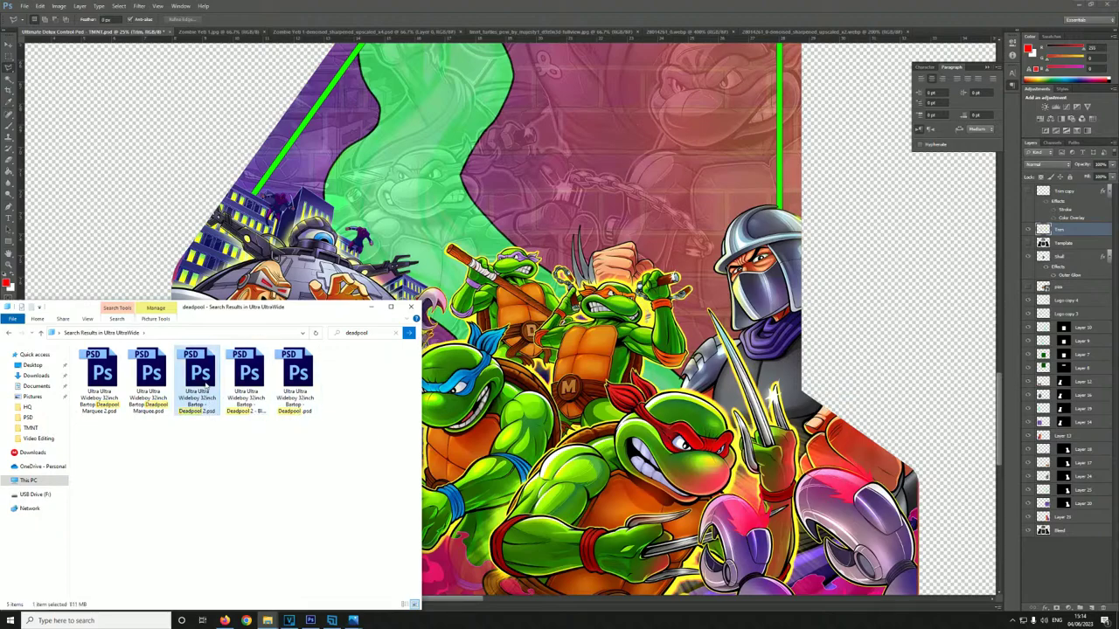
{"action": "double_click", "coordinate": [206, 385]}
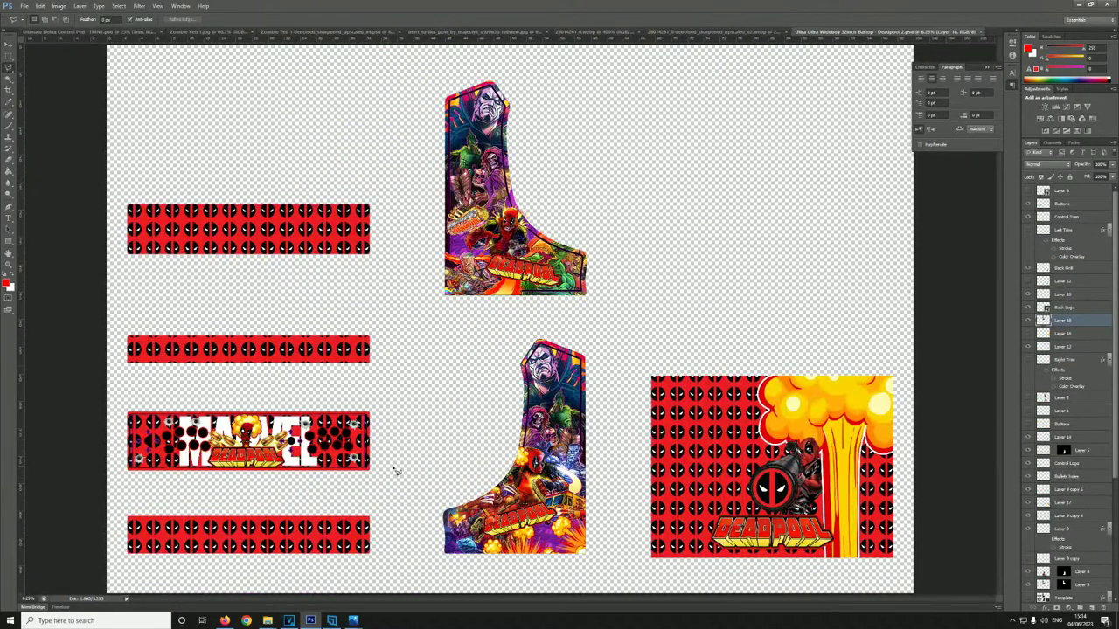
{"action": "key", "text": "ctrl+plus"}
{"action": "scroll", "coordinate": [717, 380], "scroll_direction": "up", "scroll_amount": 1}
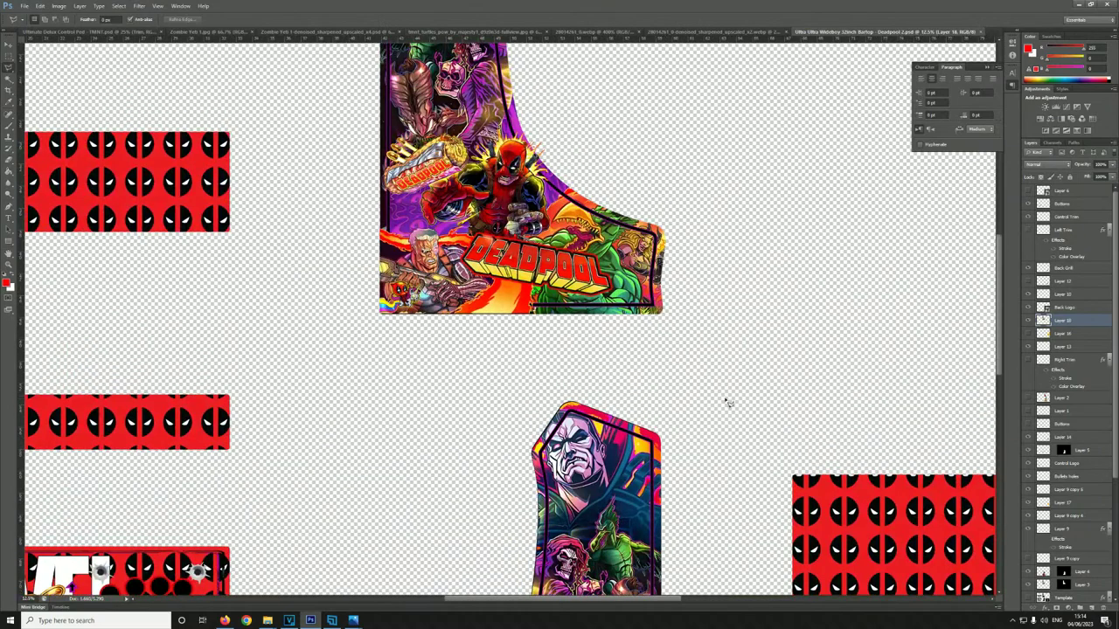
- Examine both Deadpool side panels from the villain at the peak down to the logo and explosions, enlarging the second one to 16.67%
{"action": "scroll", "coordinate": [728, 402], "scroll_direction": "up", "scroll_amount": 4}
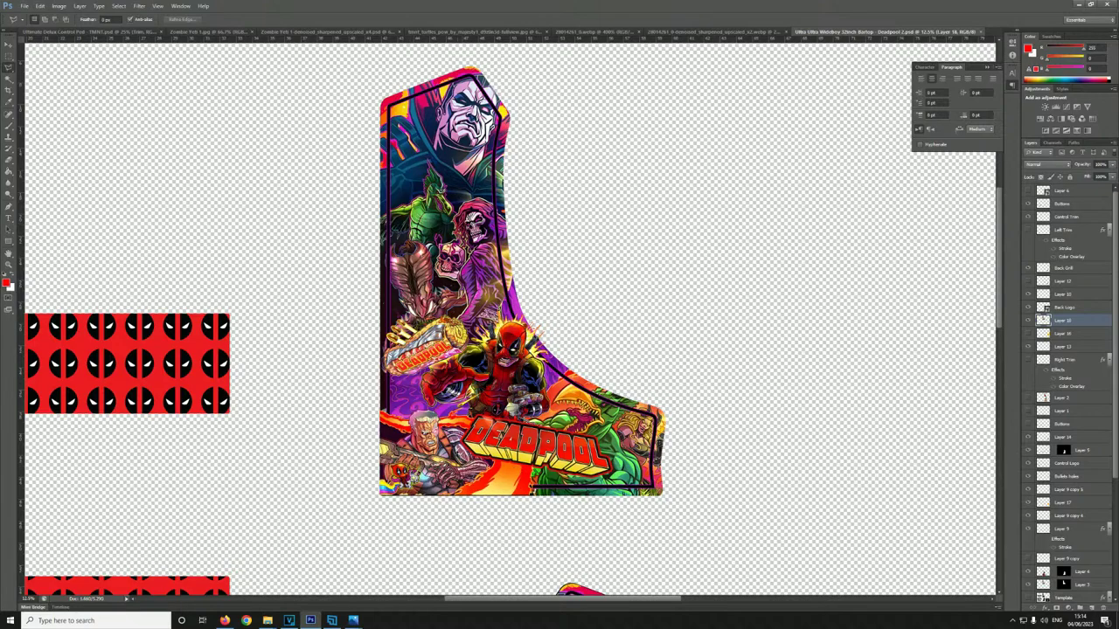
{"action": "scroll", "coordinate": [494, 533], "scroll_direction": "down", "scroll_amount": 10}
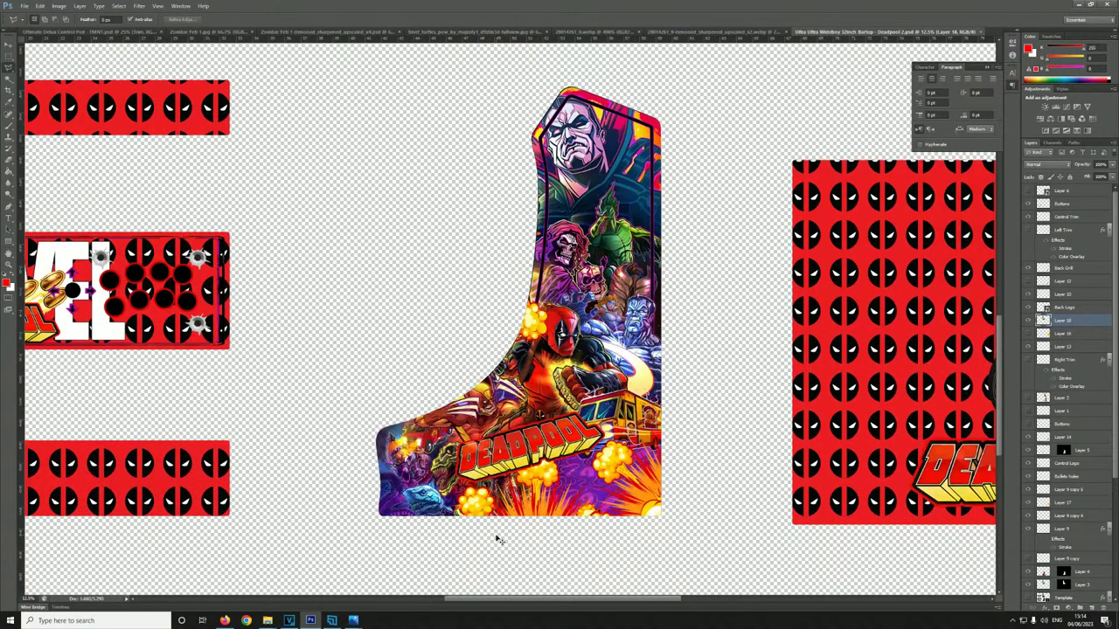
{"action": "scroll", "coordinate": [496, 540], "scroll_direction": "up", "scroll_amount": 1}
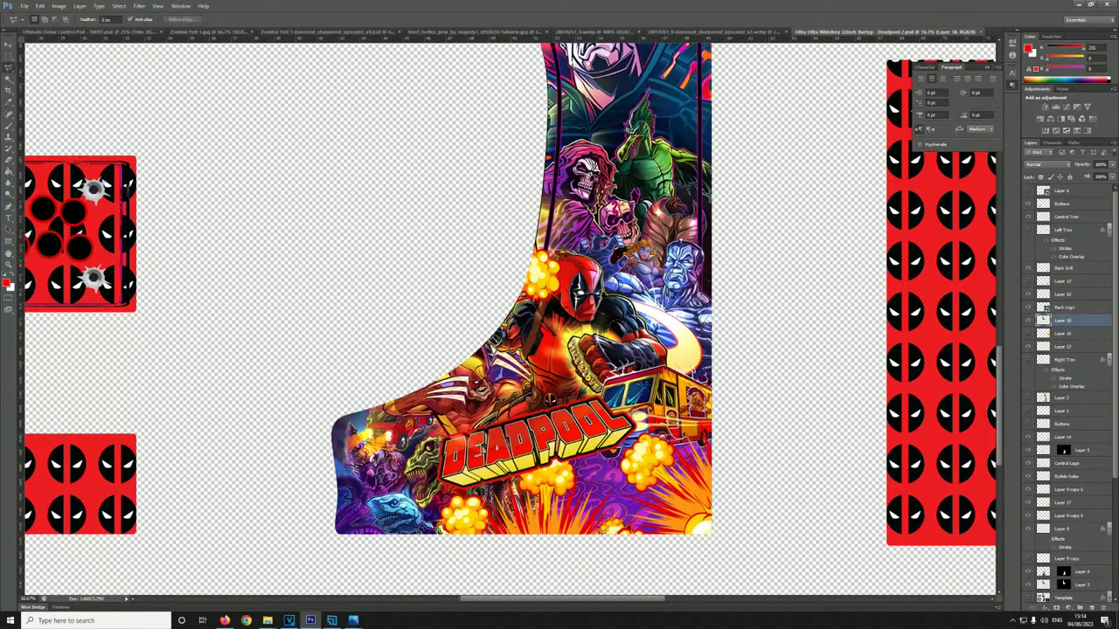
{"action": "scroll", "coordinate": [648, 506], "scroll_direction": "up", "scroll_amount": 1}
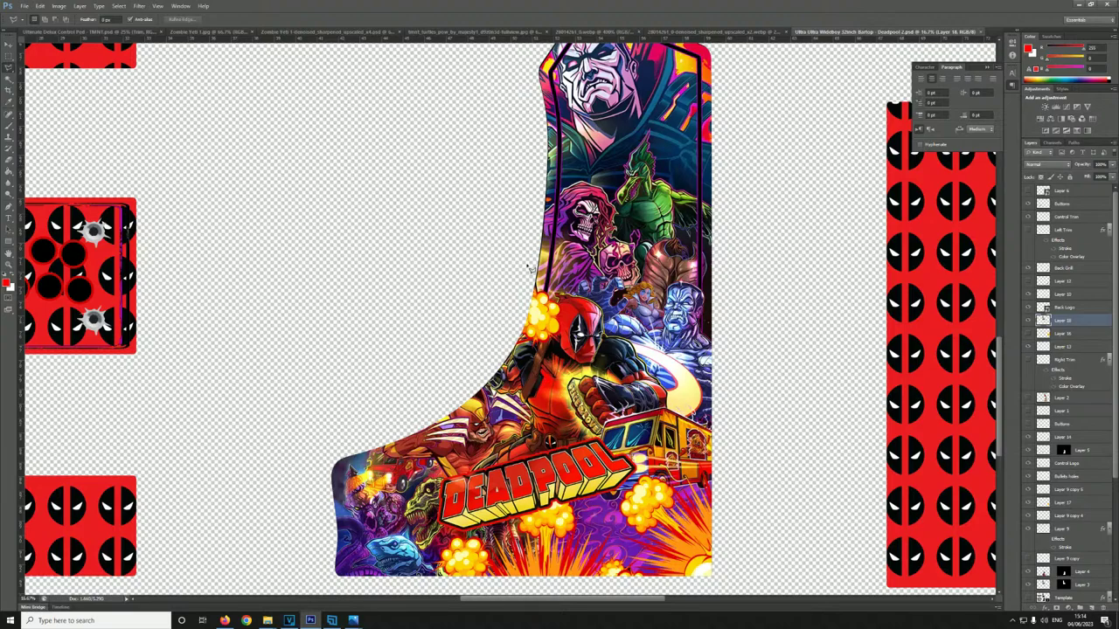
{"action": "scroll", "coordinate": [762, 280], "scroll_direction": "up", "scroll_amount": 1}
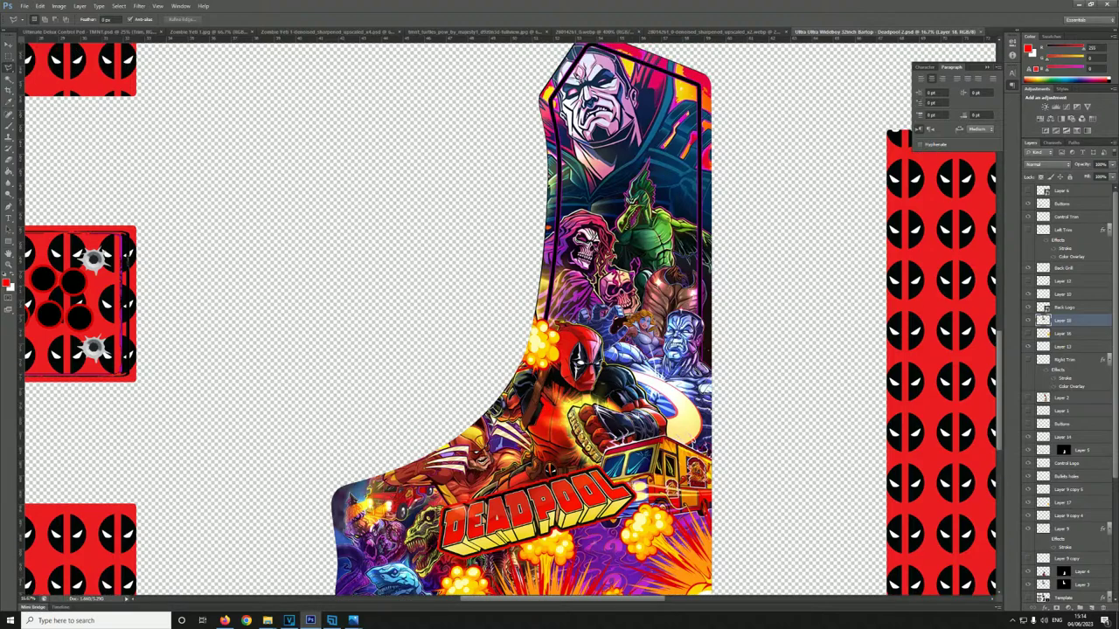
{"action": "scroll", "coordinate": [553, 395], "scroll_direction": "down", "scroll_amount": 2}
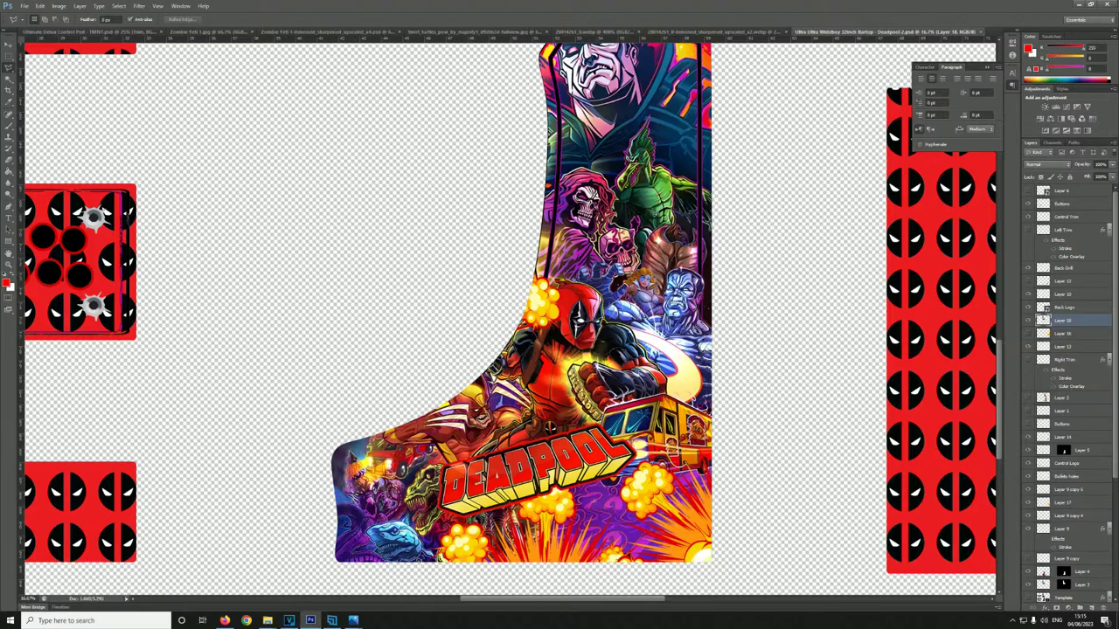
- Switch to the TMNT file window, go to the Deadpool folder inside Image Designs, and open 2.webp in Photoshop
{"action": "mouse_move", "coordinate": [267, 621]}
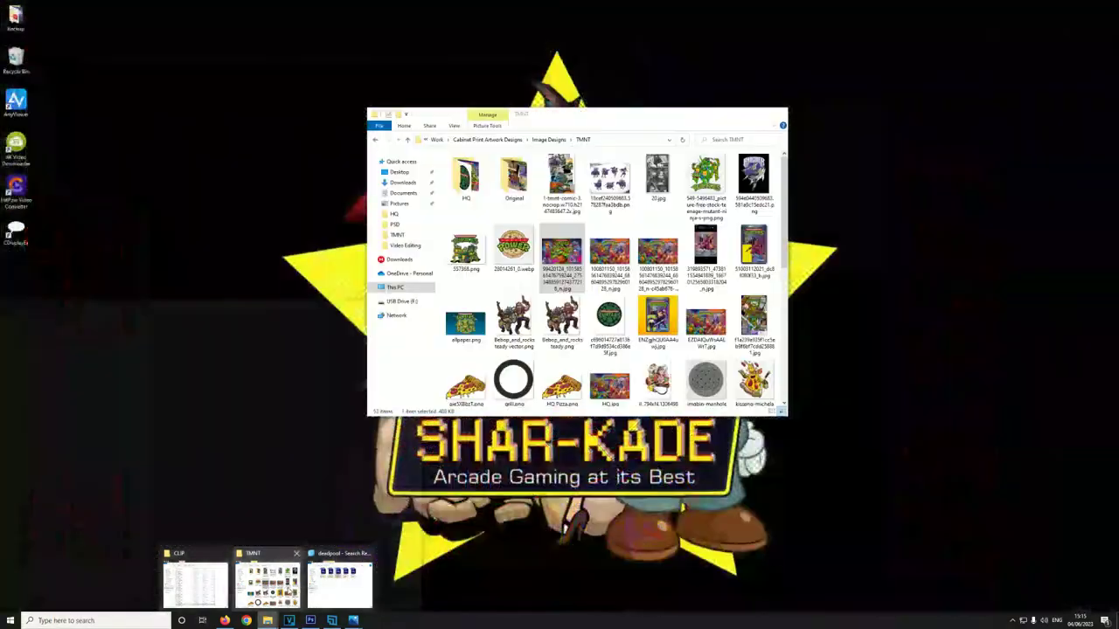
{"action": "left_click", "coordinate": [266, 579]}
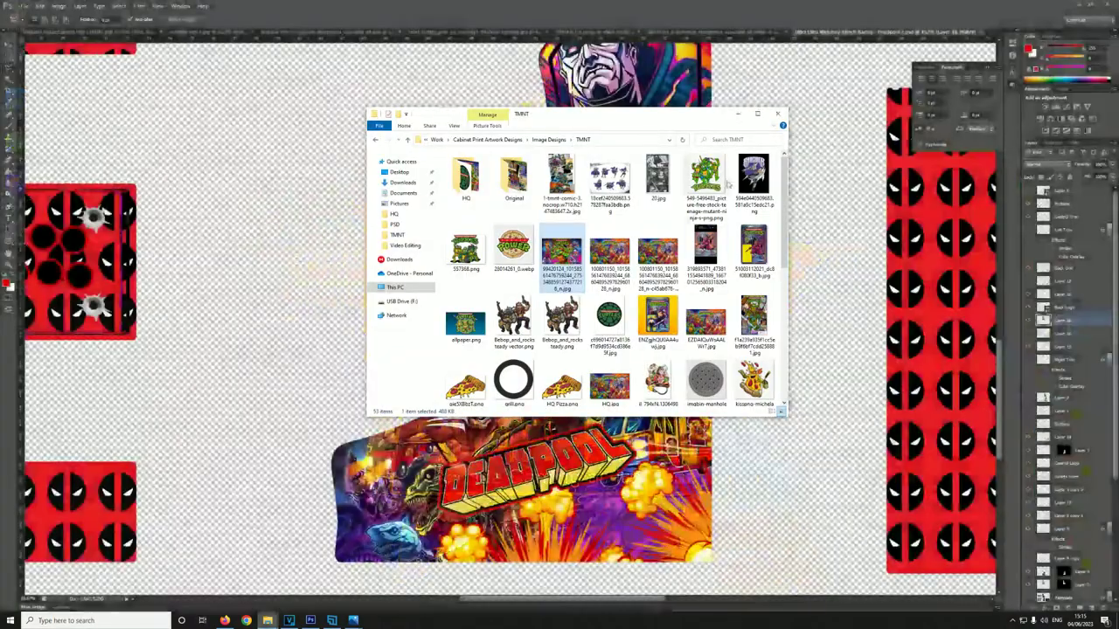
{"action": "left_click", "coordinate": [542, 140]}
{"action": "scroll", "coordinate": [498, 315], "scroll_direction": "down", "scroll_amount": 15}
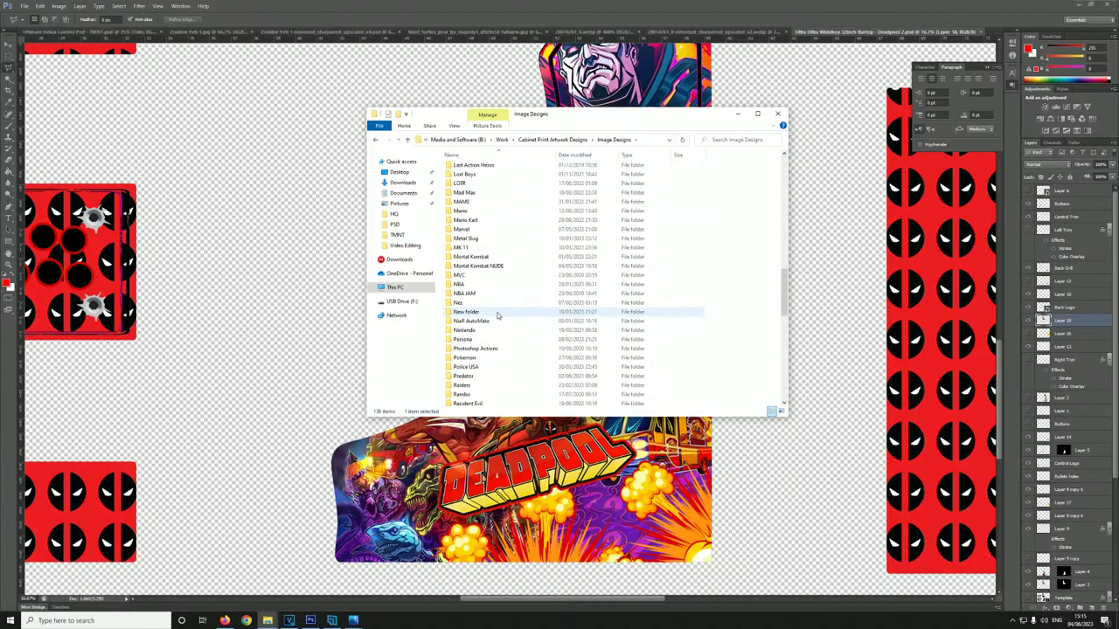
{"action": "scroll", "coordinate": [498, 316], "scroll_direction": "up", "scroll_amount": 15}
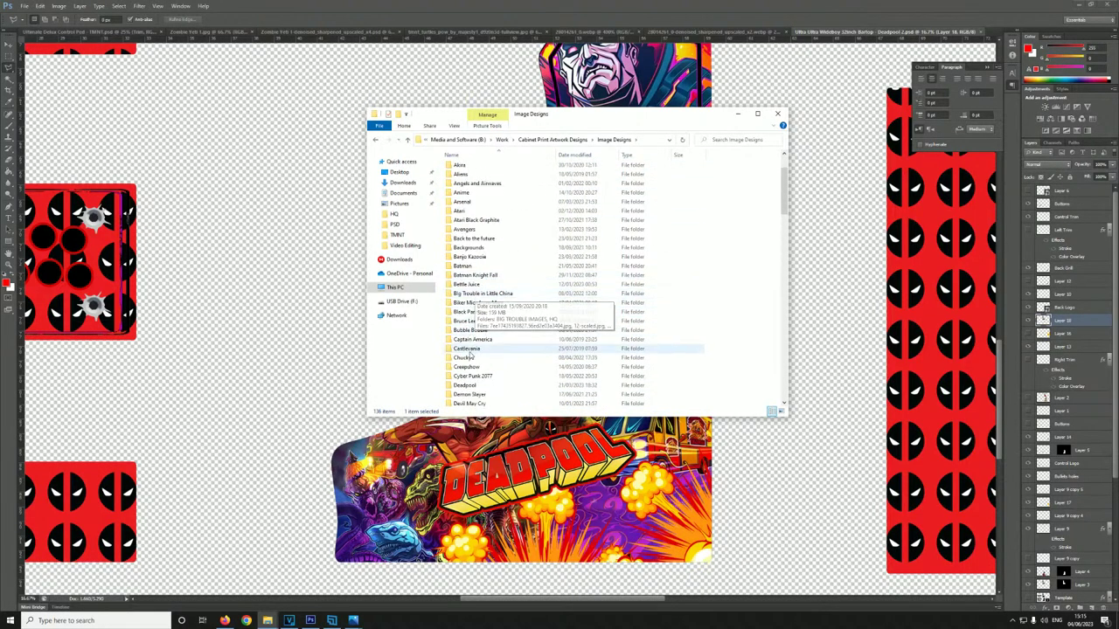
{"action": "double_click", "coordinate": [472, 386]}
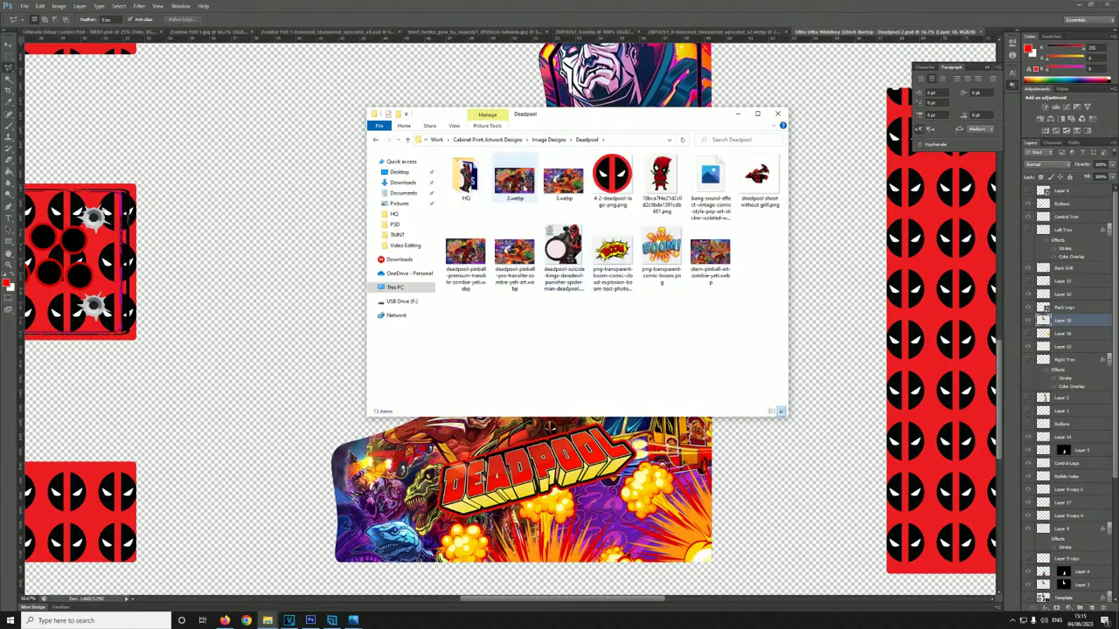
{"action": "double_click", "coordinate": [523, 194]}
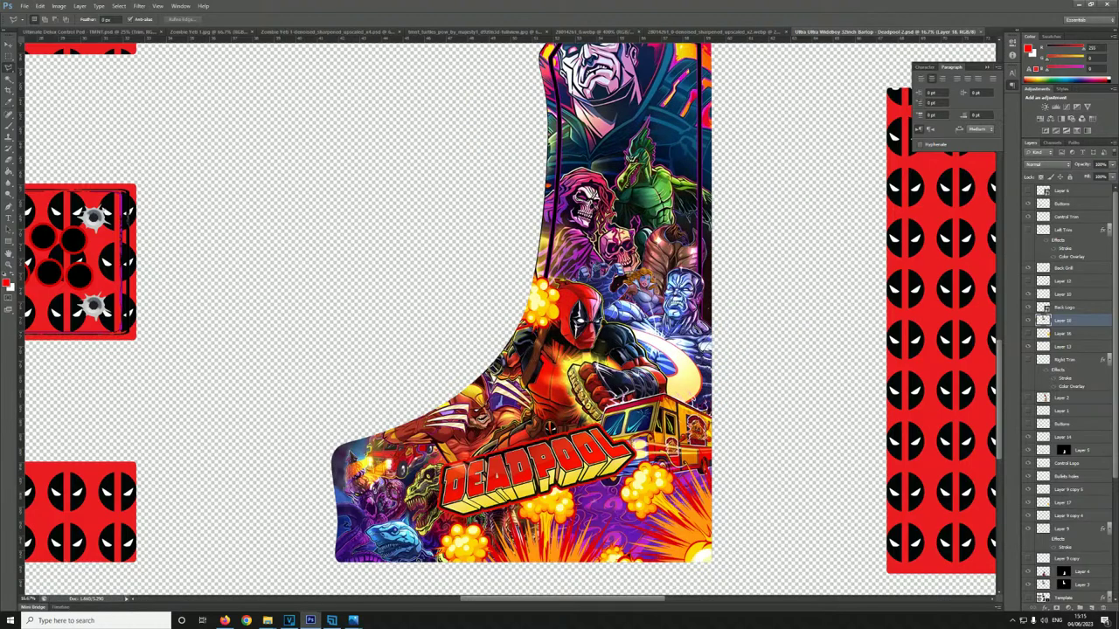
- Examine the Deadpool figure and surrounding characters in 2.webp at up to 200% for image sharpness
{"action": "scroll", "coordinate": [610, 344], "scroll_direction": "up", "scroll_amount": 5}
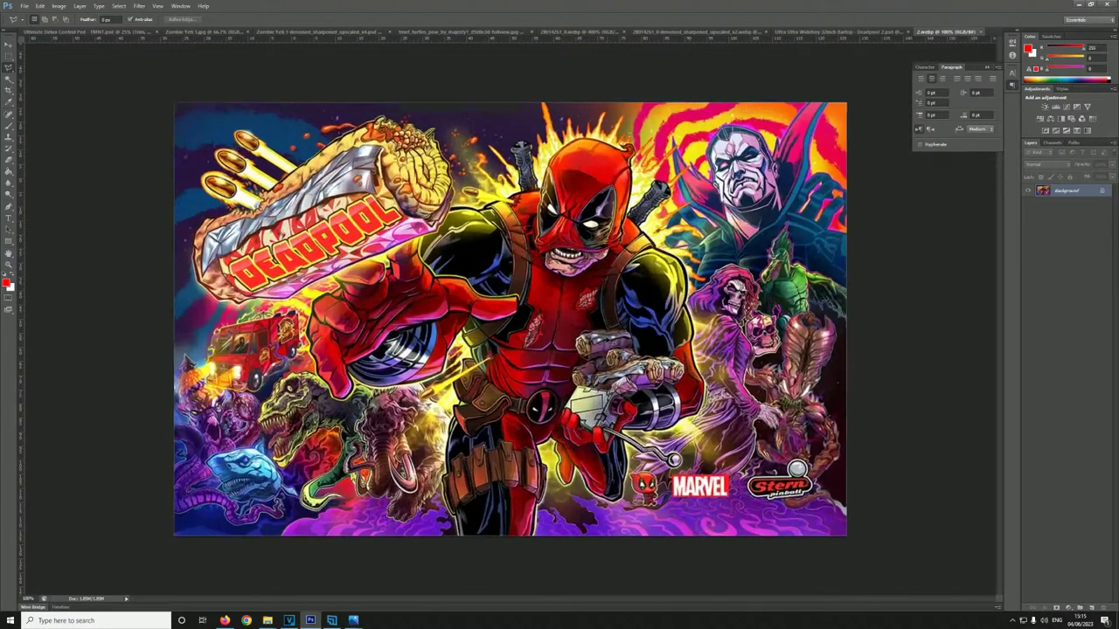
{"action": "scroll", "coordinate": [608, 345], "scroll_direction": "down", "scroll_amount": 5}
{"action": "scroll", "coordinate": [600, 372], "scroll_direction": "up", "scroll_amount": 5}
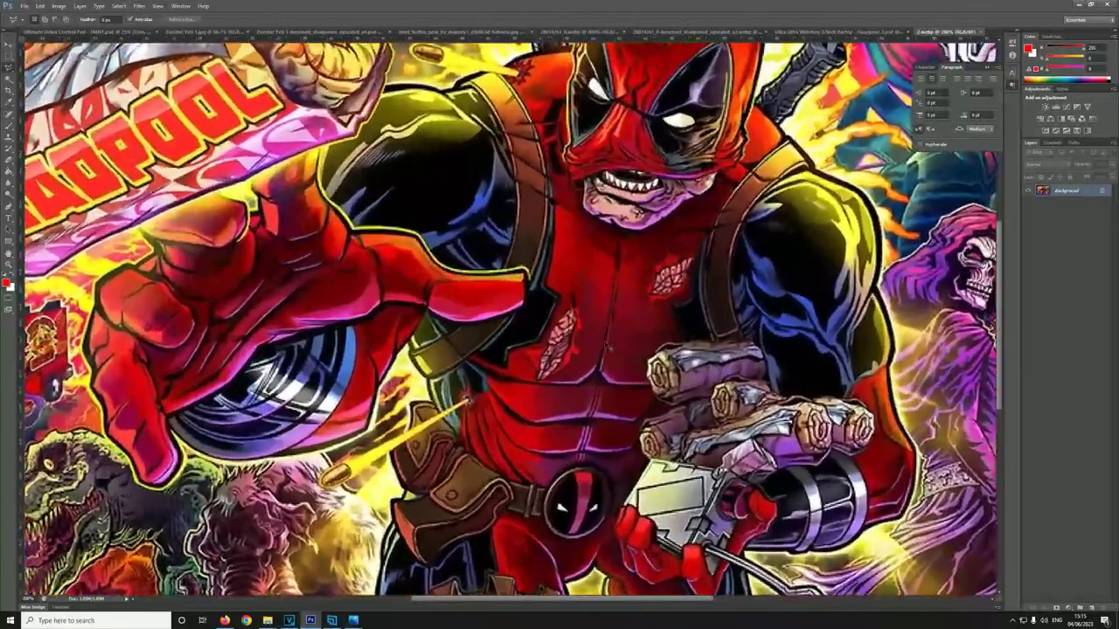
{"action": "scroll", "coordinate": [600, 372], "scroll_direction": "down", "scroll_amount": 5}
{"action": "scroll", "coordinate": [601, 373], "scroll_direction": "up", "scroll_amount": 4}
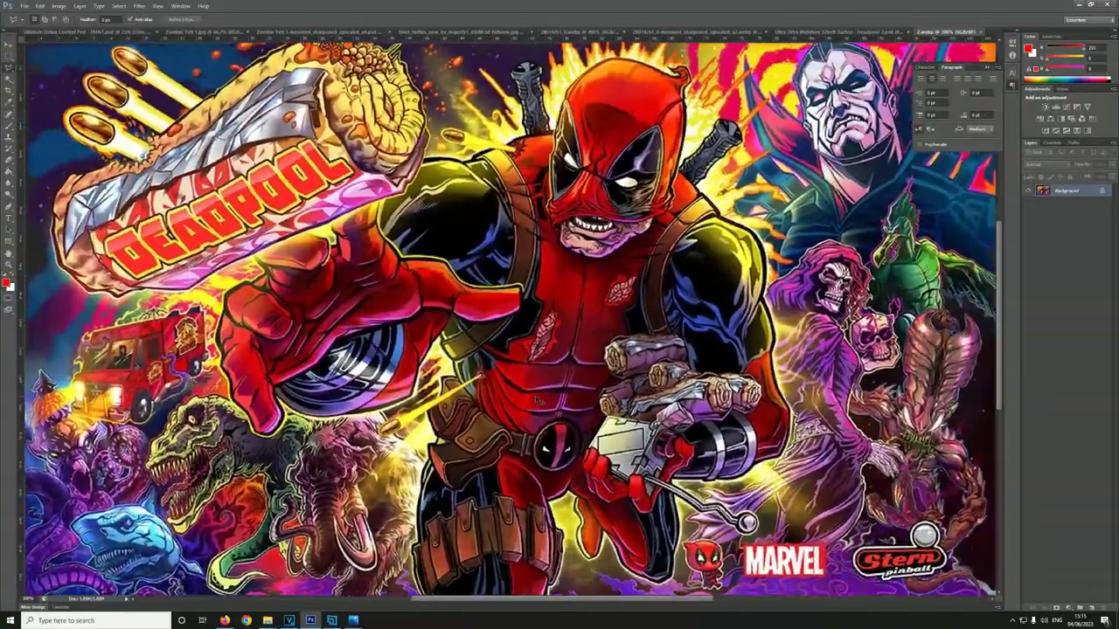
{"action": "scroll", "coordinate": [533, 430], "scroll_direction": "down", "scroll_amount": 4}
{"action": "scroll", "coordinate": [605, 403], "scroll_direction": "up", "scroll_amount": 4}
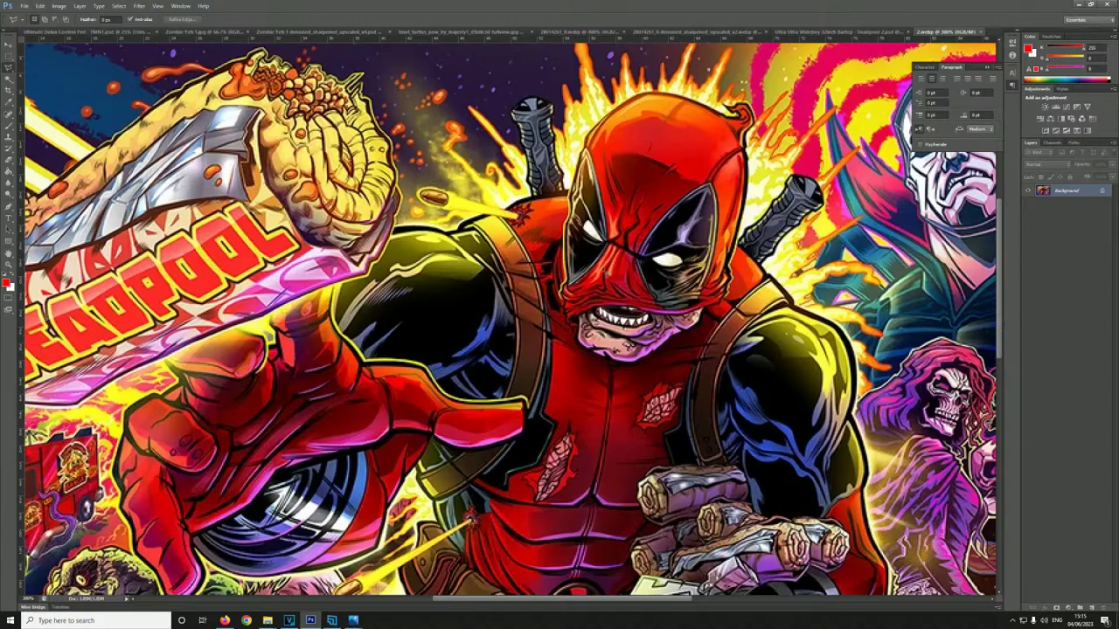
- Open 3.webp from the Deadpool folder in Photoshop and inspect its central figure and logo at 200%
{"action": "left_click", "coordinate": [1074, 5]}
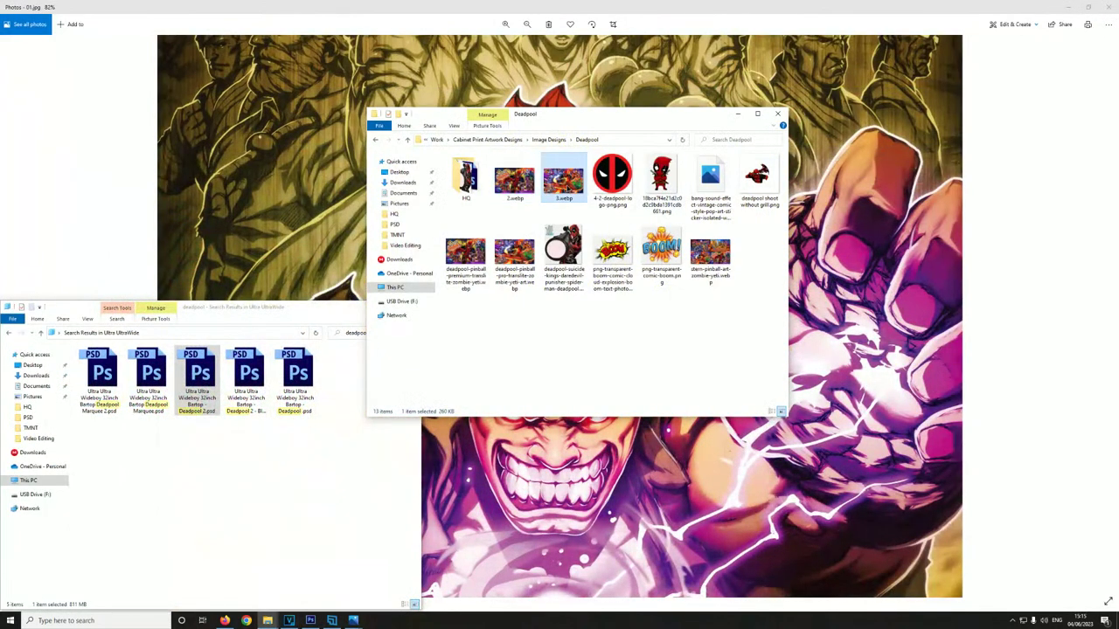
{"action": "right_click", "coordinate": [566, 186]}
{"action": "mouse_move", "coordinate": [540, 263]}
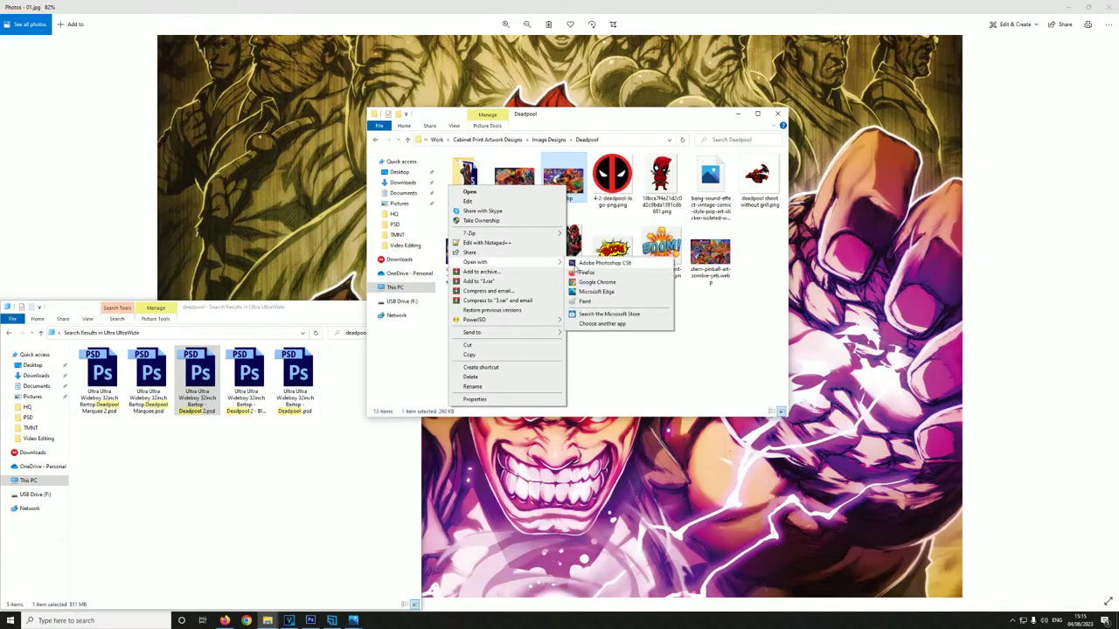
{"action": "left_click", "coordinate": [622, 261]}
{"action": "scroll", "coordinate": [602, 314], "scroll_direction": "up", "scroll_amount": 5}
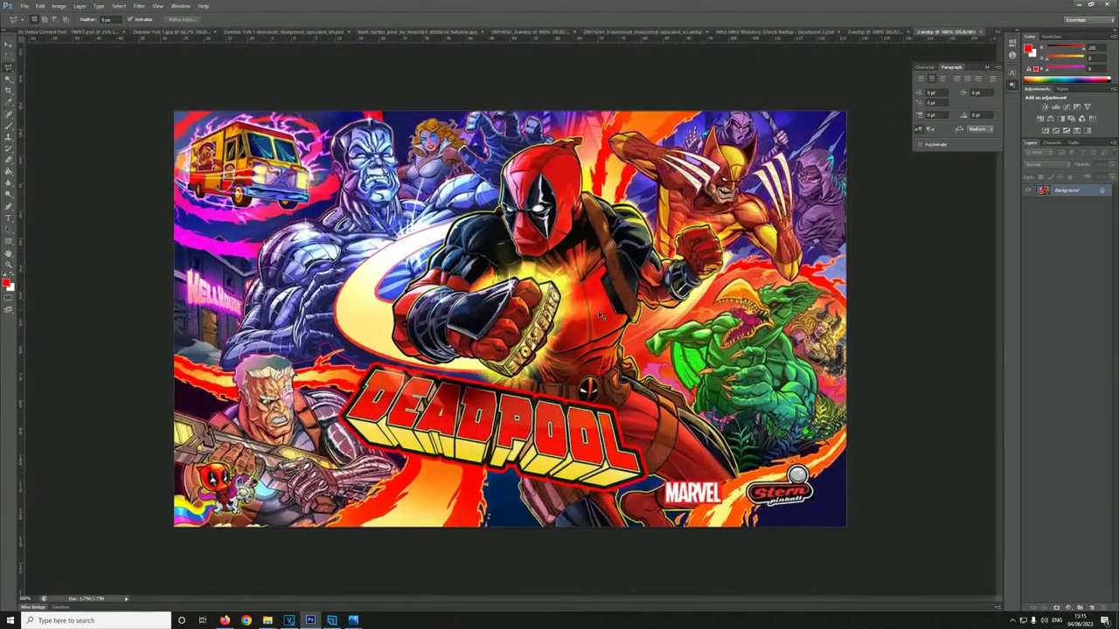
{"action": "scroll", "coordinate": [603, 319], "scroll_direction": "up", "scroll_amount": 5}
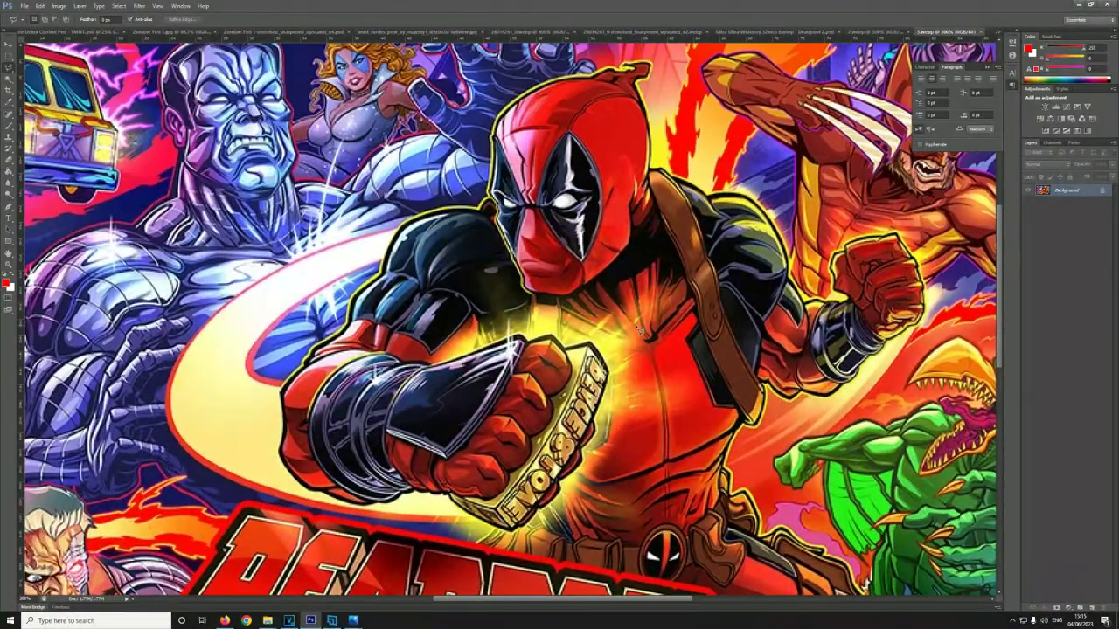
{"action": "scroll", "coordinate": [638, 332], "scroll_direction": "down", "scroll_amount": 3}
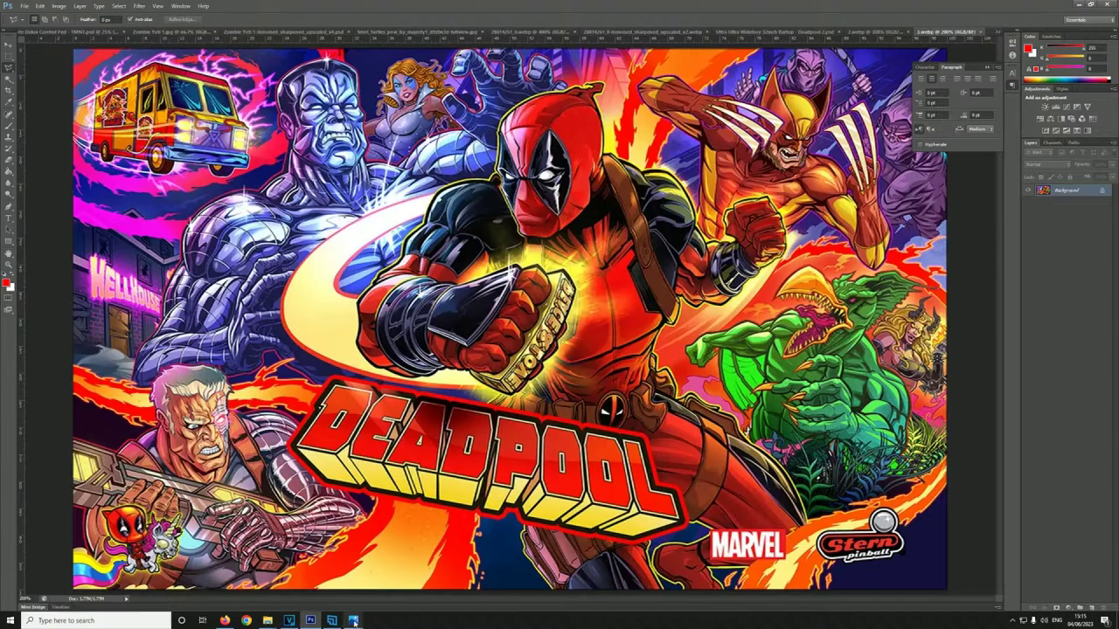
- Go to the HQ folder inside Deadpool and open 2-denoised_sharpened_upscaled_x4.webp in Photoshop
{"action": "mouse_move", "coordinate": [340, 584]}
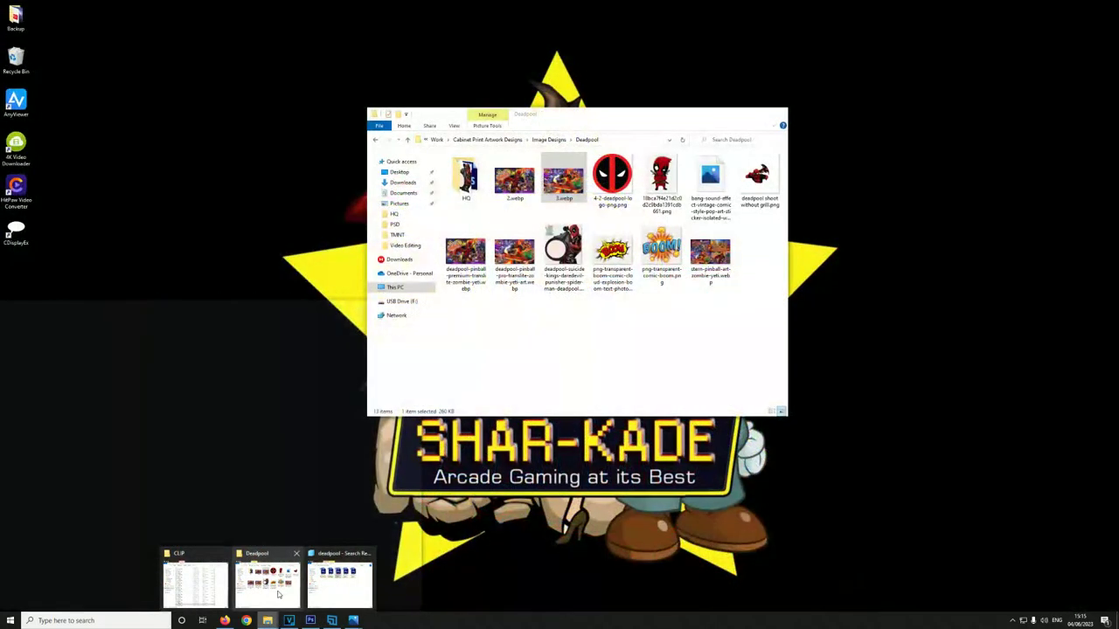
{"action": "left_click", "coordinate": [266, 577]}
{"action": "double_click", "coordinate": [473, 178]}
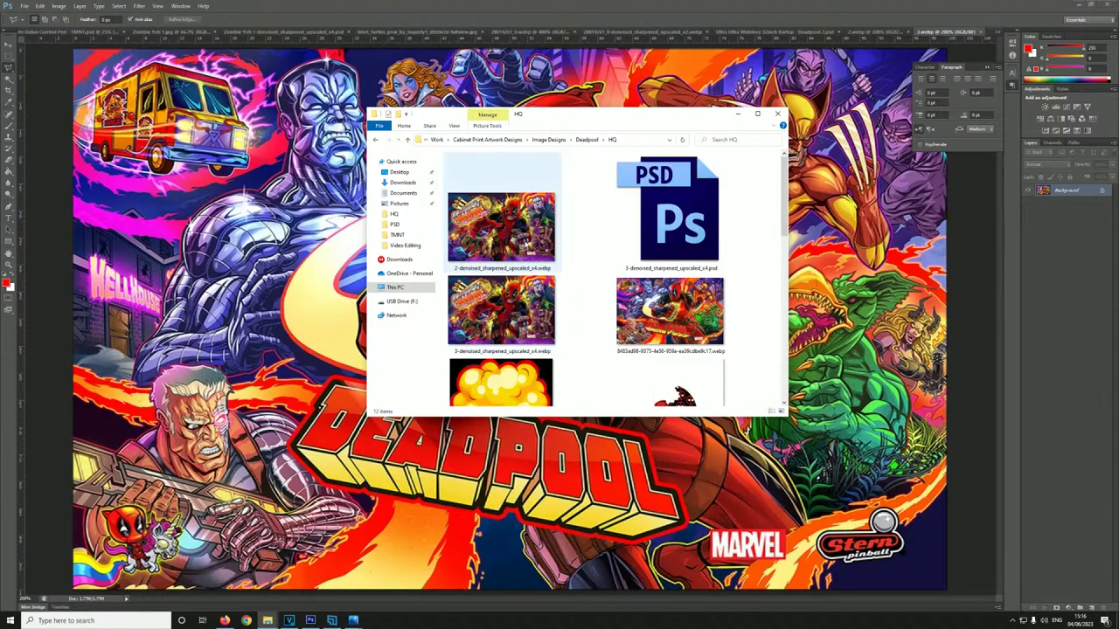
{"action": "scroll", "coordinate": [629, 407], "scroll_direction": "down", "scroll_amount": 2}
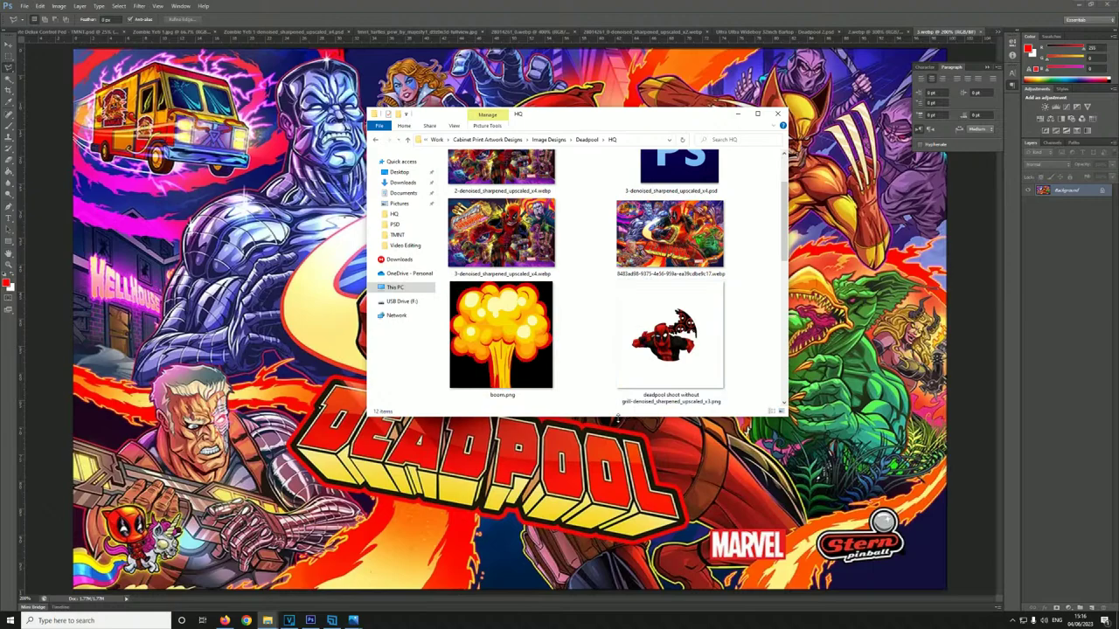
{"action": "scroll", "coordinate": [577, 277], "scroll_direction": "up", "scroll_amount": 2}
{"action": "right_click", "coordinate": [505, 231]}
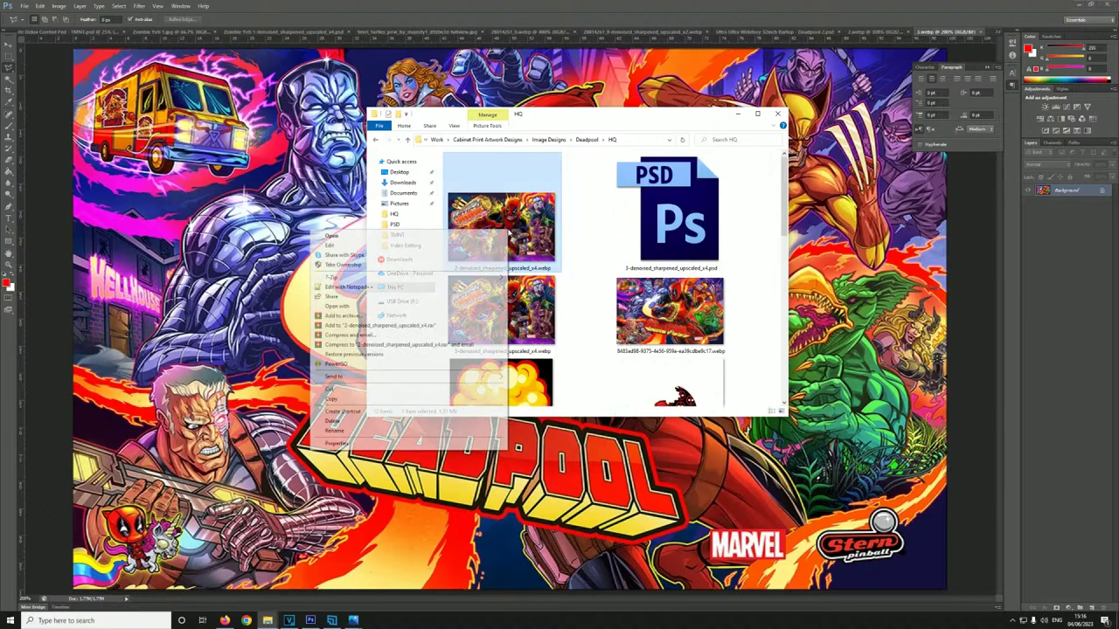
{"action": "mouse_move", "coordinate": [423, 313]}
{"action": "left_click", "coordinate": [535, 315]}
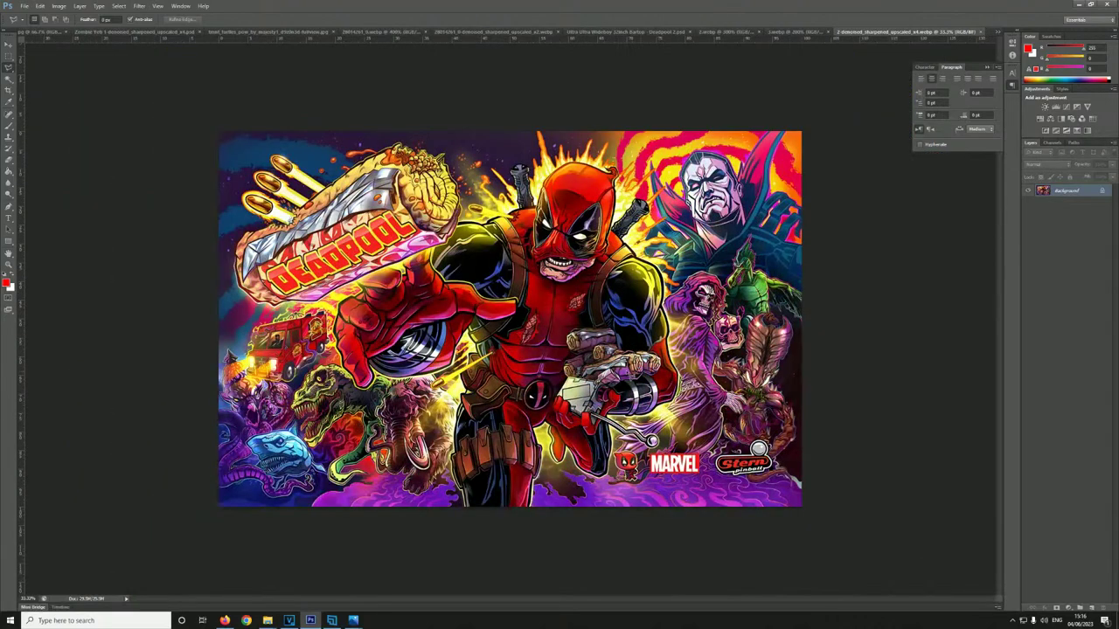
- Inspect the upscaled Deadpool image at 100% and compare it with 3.webp, 2.webp and the finished bartop side panel
{"action": "scroll", "coordinate": [633, 382], "scroll_direction": "up", "scroll_amount": 5}
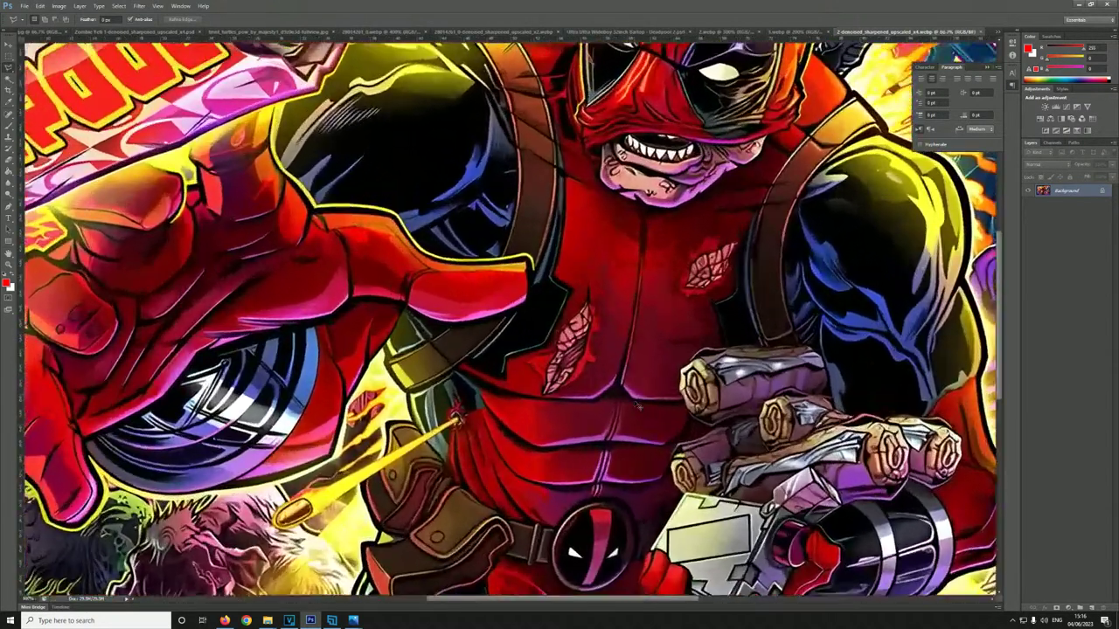
{"action": "scroll", "coordinate": [638, 407], "scroll_direction": "up", "scroll_amount": 3}
{"action": "scroll", "coordinate": [612, 367], "scroll_direction": "down", "scroll_amount": 3}
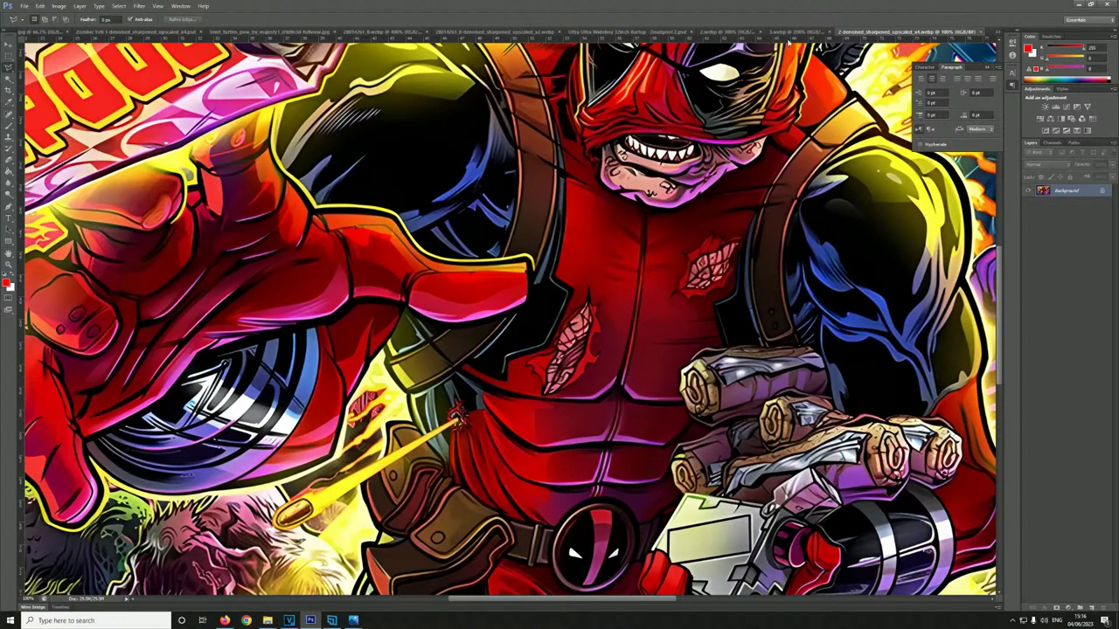
{"action": "left_click", "coordinate": [777, 32]}
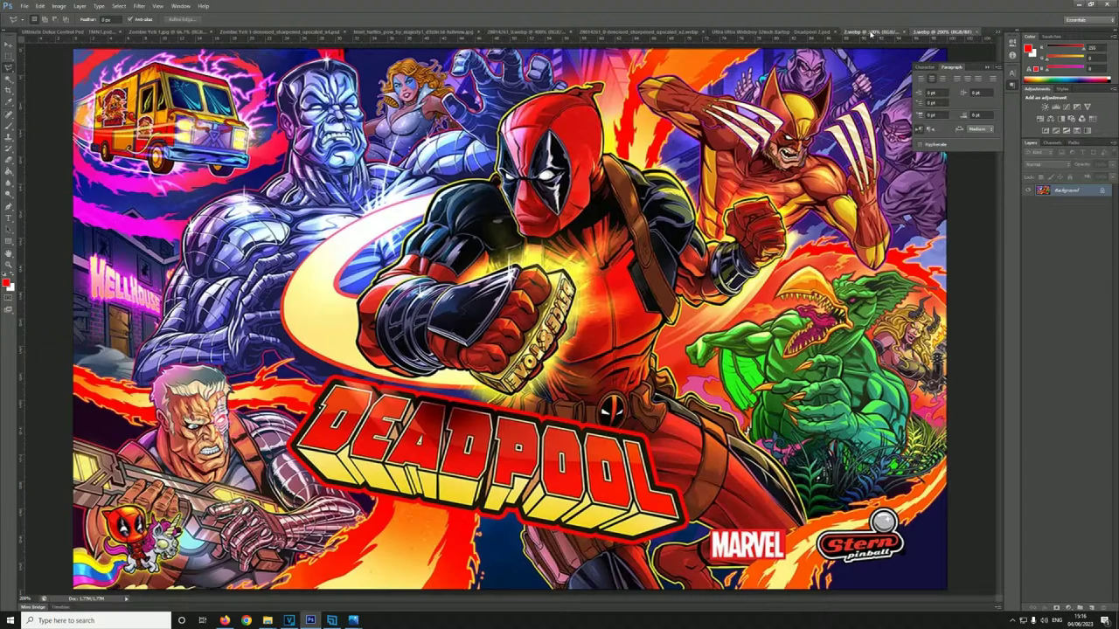
{"action": "left_click", "coordinate": [870, 32]}
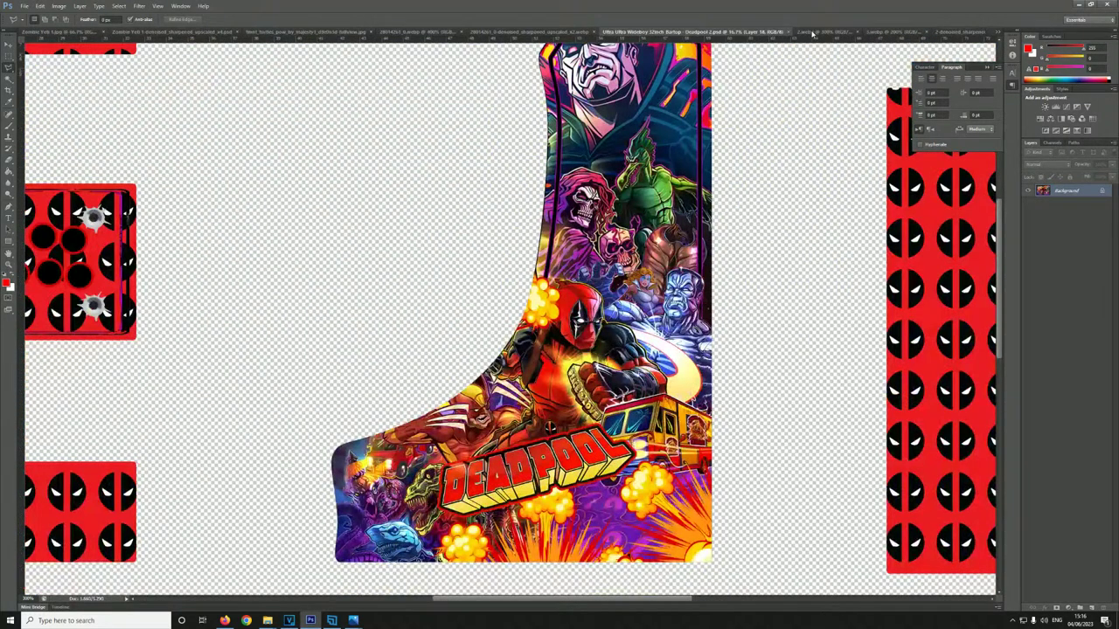
{"action": "left_click", "coordinate": [813, 33]}
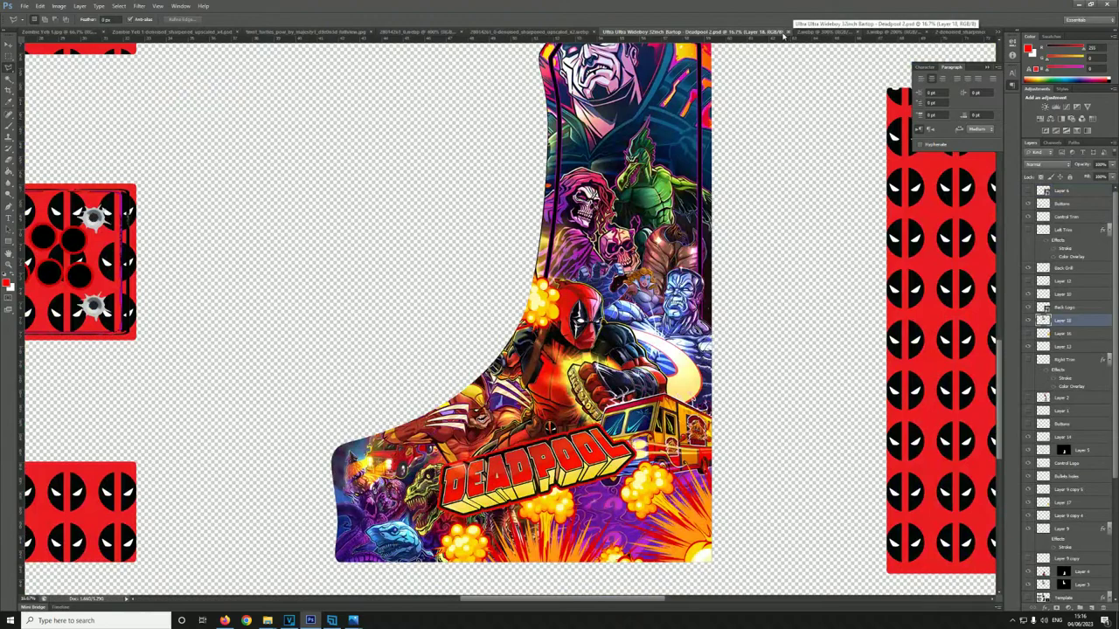
- Close the upscaled Turtle Power pizza image and the four-turtles poster, and bring up the upscaled Zombie Yeti 1 document
{"action": "left_click", "coordinate": [546, 32]}
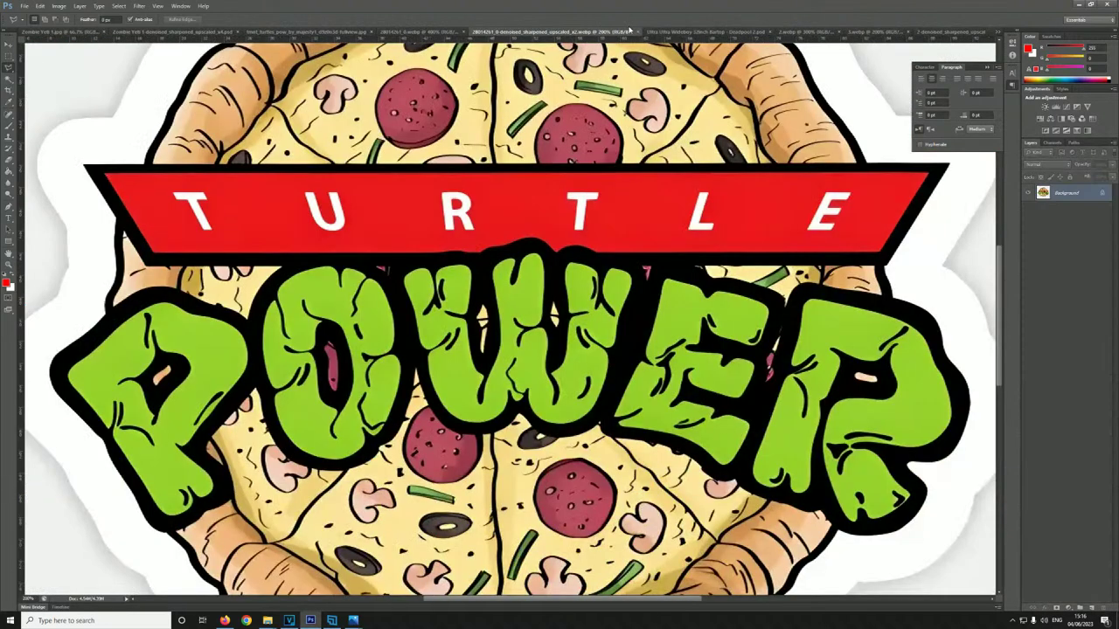
{"action": "left_click", "coordinate": [655, 32]}
{"action": "left_click", "coordinate": [487, 34]}
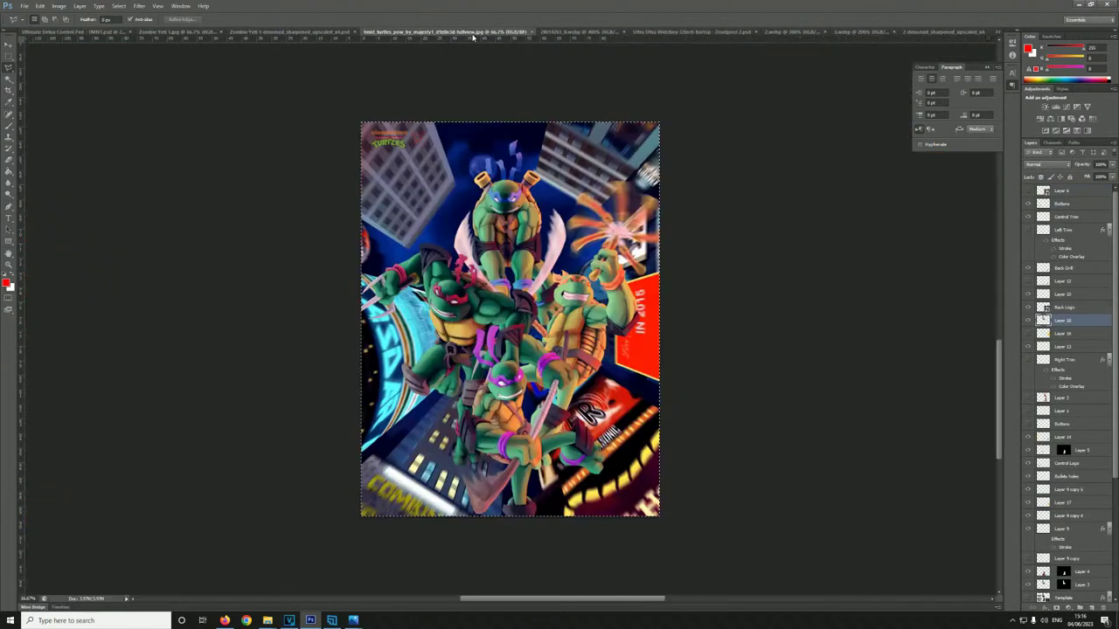
{"action": "left_click", "coordinate": [665, 32]}
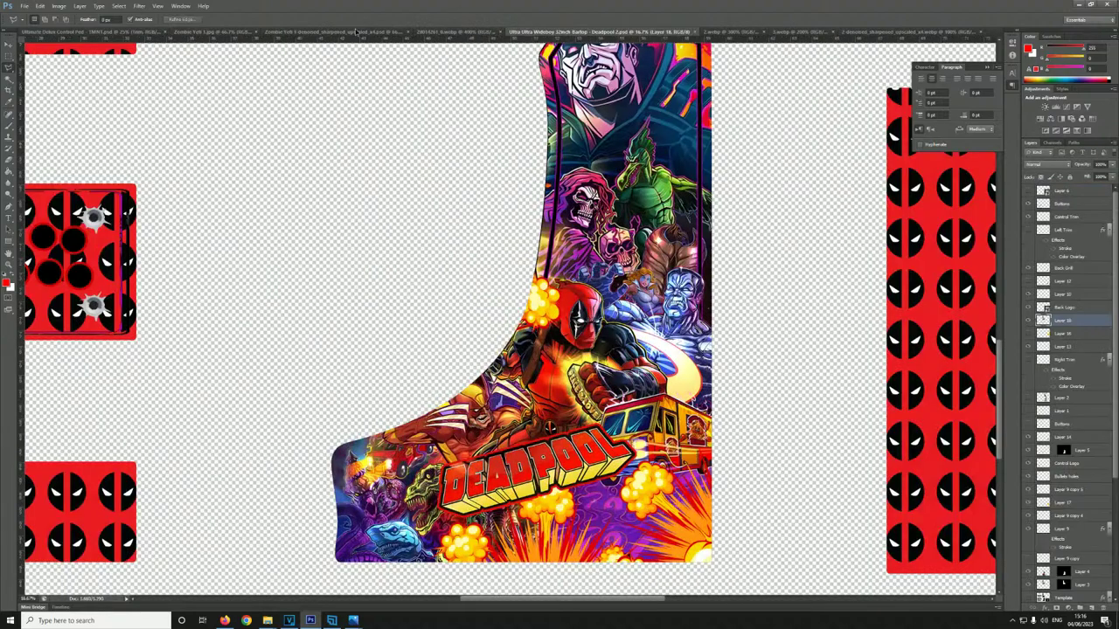
{"action": "left_click", "coordinate": [381, 32]}
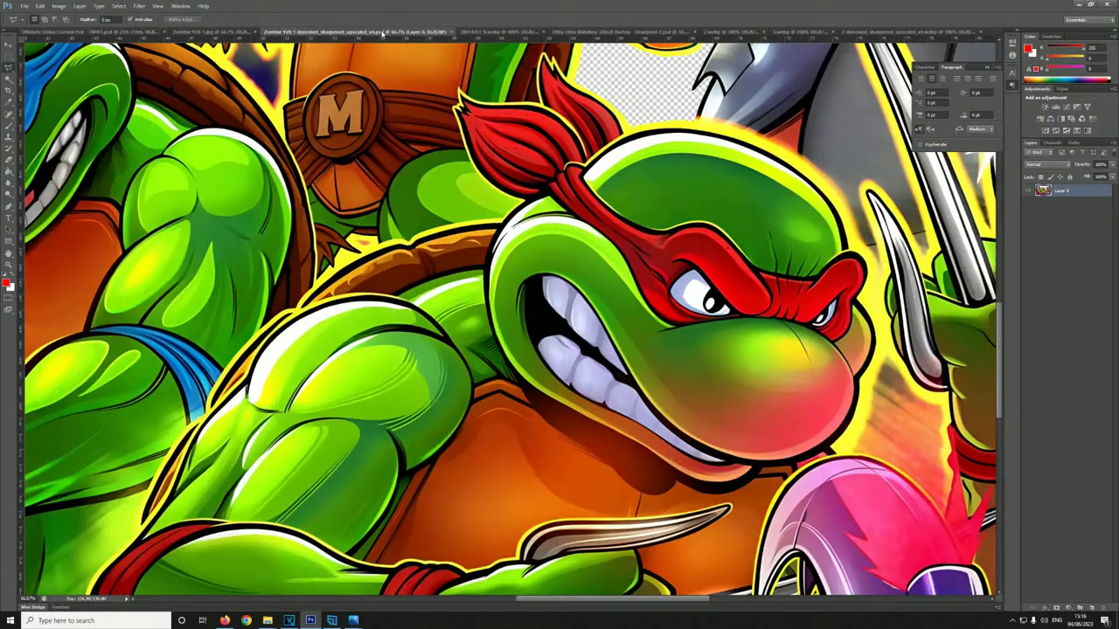
- Close the upscaled Zombie Yeti 1 document and the remaining Turtle Power pizza image
{"action": "left_click", "coordinate": [448, 32]}
{"action": "left_click", "coordinate": [330, 33]}
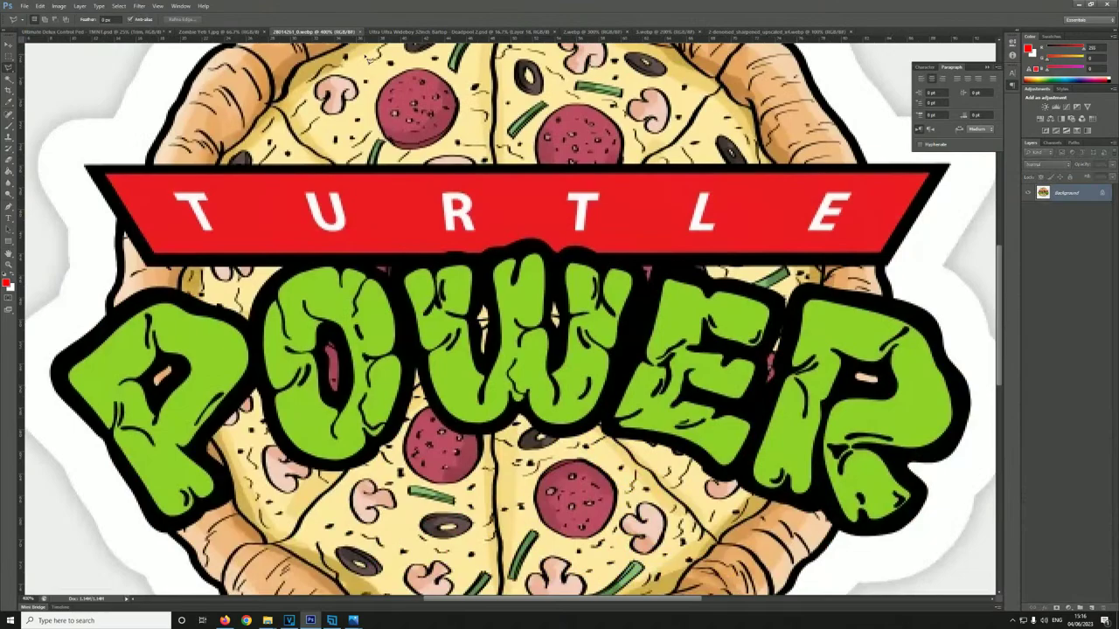
{"action": "left_click", "coordinate": [358, 33]}
- Reorder the open documents so 2-denoised_sharpened_upscaled_x4.webp sits beside 2.webp, and bring up 2.webp
{"action": "left_click", "coordinate": [664, 32]}
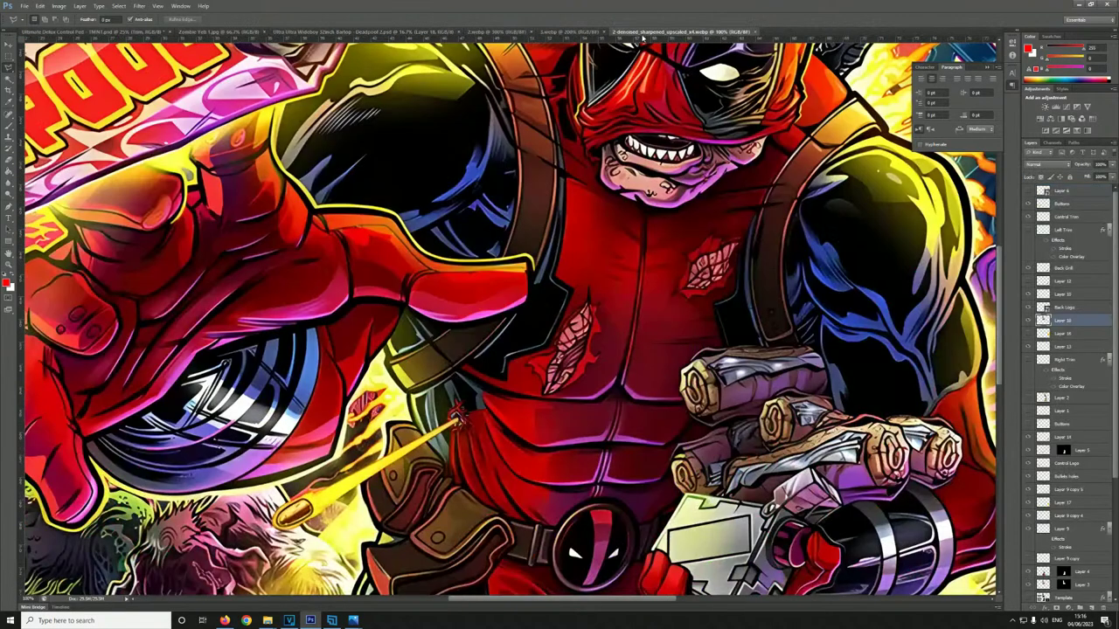
{"action": "left_click_drag", "start_coordinate": [601, 38], "coordinate": [576, 35]}
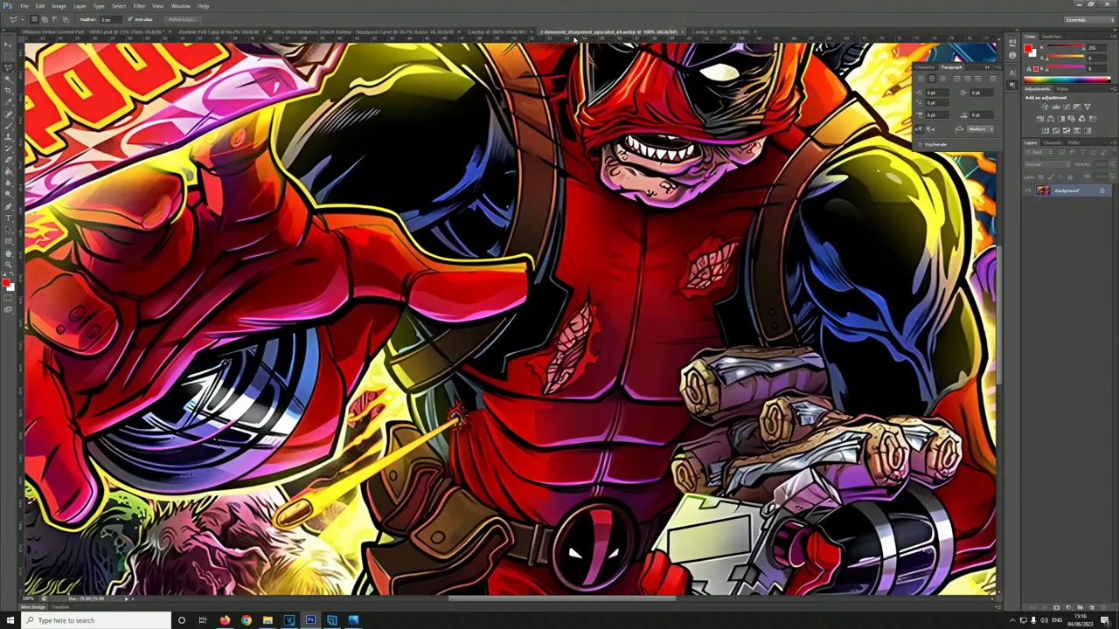
{"action": "left_click", "coordinate": [501, 33]}
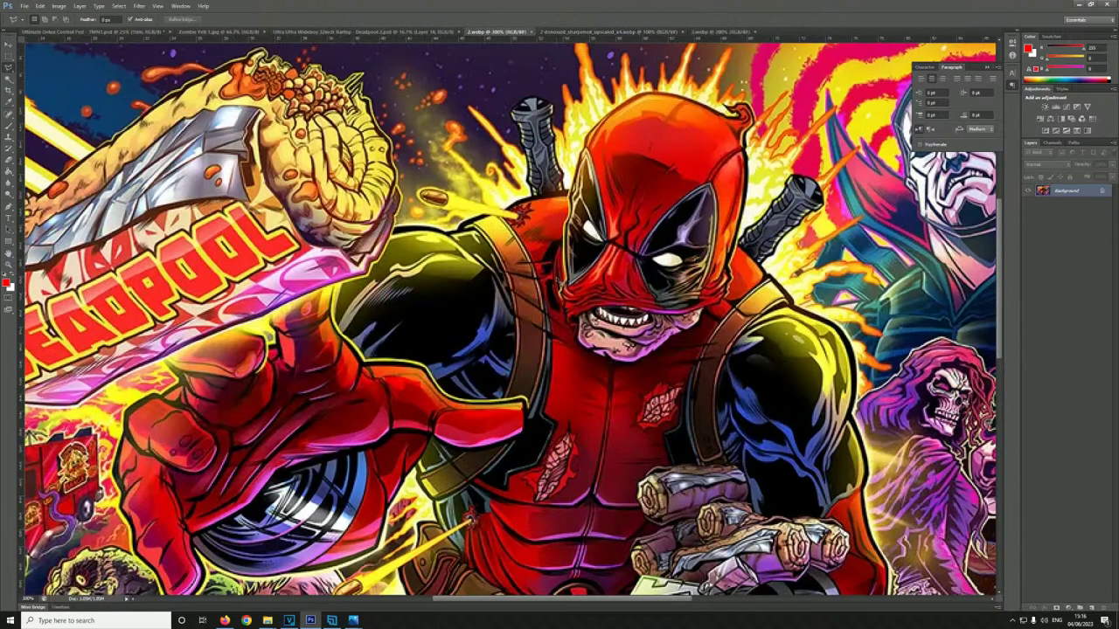
- Enlarge 2.webp to 400% and compare its central figure with the same area of the upscaled Deadpool image at 100%
{"action": "scroll", "coordinate": [564, 299], "scroll_direction": "down", "scroll_amount": 3}
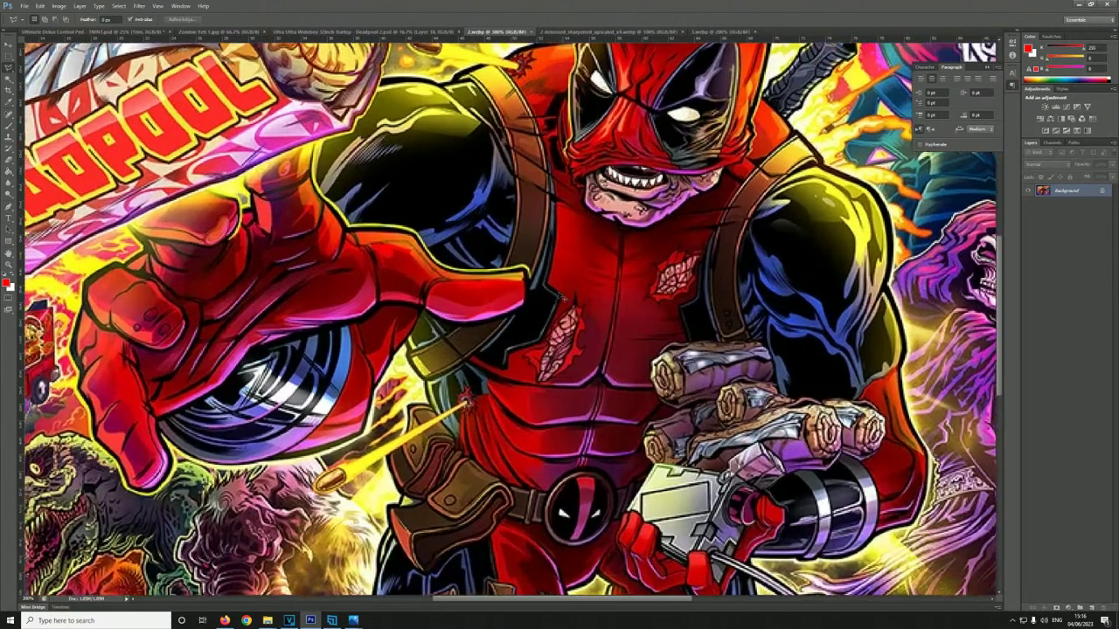
{"action": "scroll", "coordinate": [564, 299], "scroll_direction": "up", "scroll_amount": 2}
{"action": "left_click", "coordinate": [643, 33]}
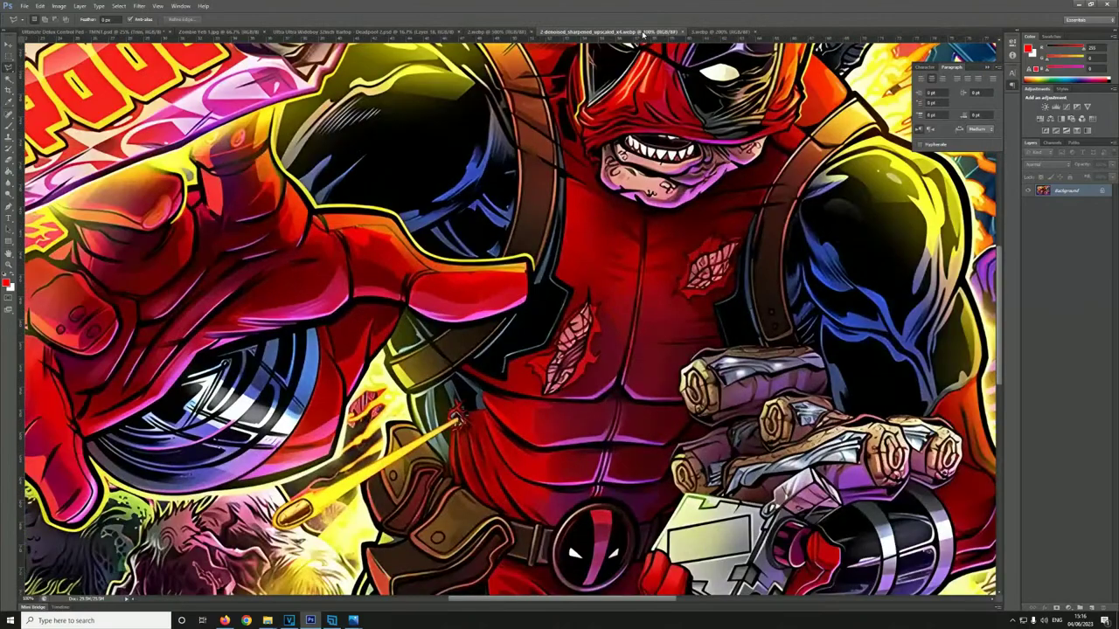
{"action": "left_click", "coordinate": [499, 32]}
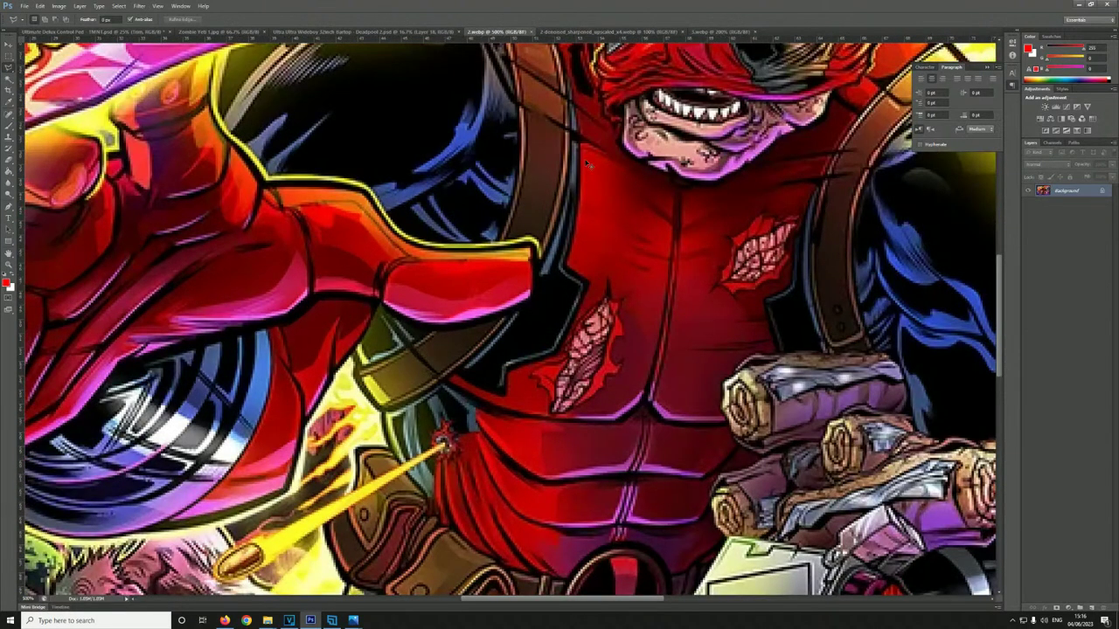
{"action": "left_click", "coordinate": [618, 35]}
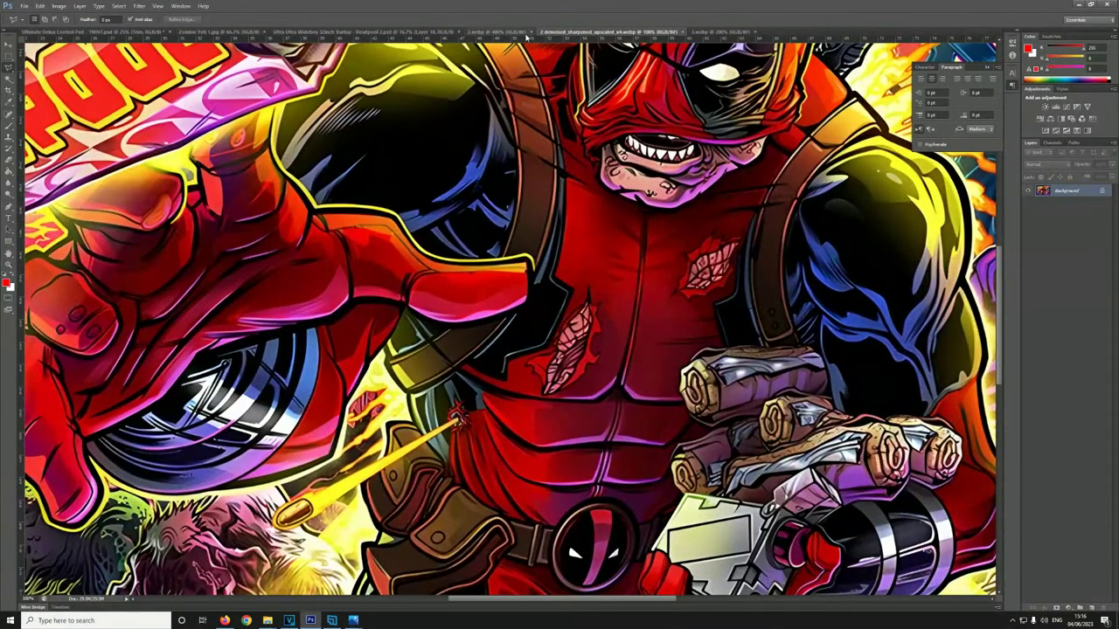
{"action": "left_click", "coordinate": [523, 35]}
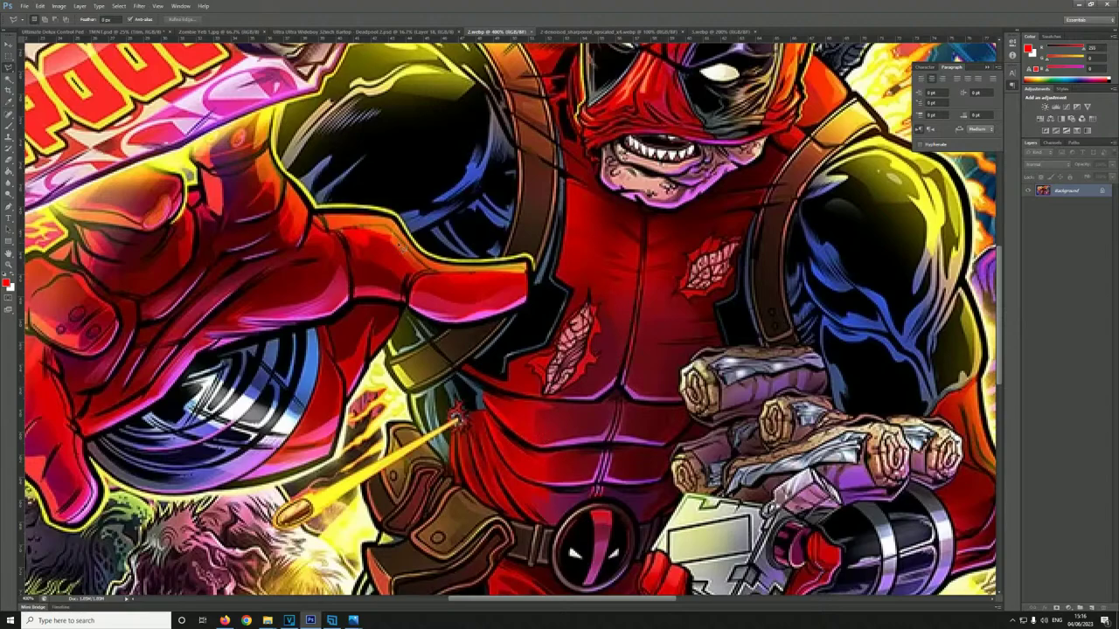
{"action": "left_click", "coordinate": [588, 35]}
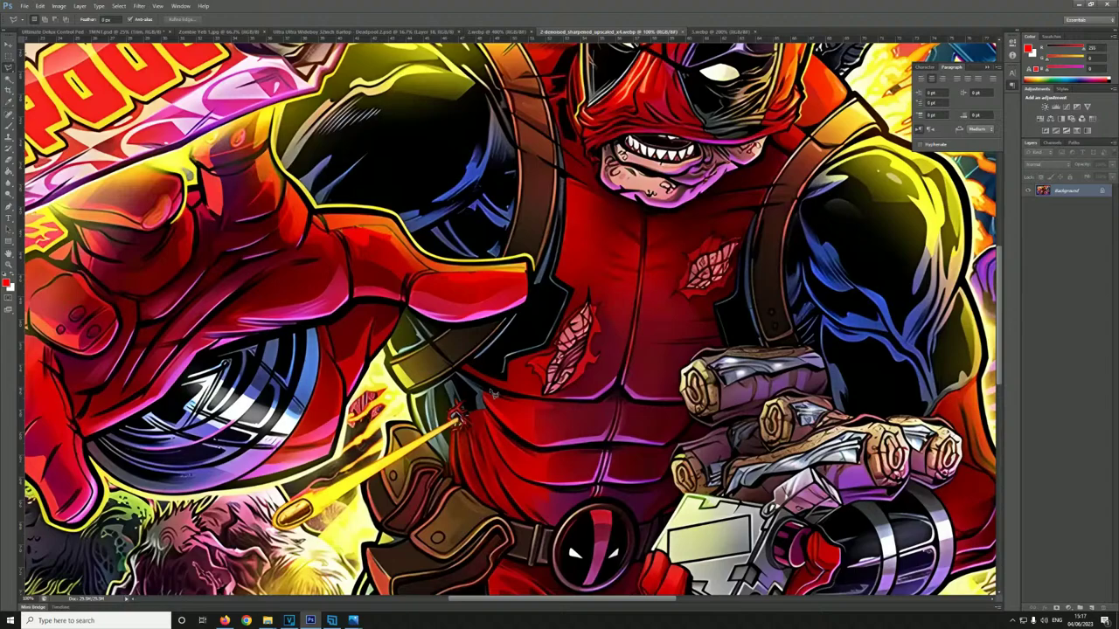
{"action": "left_click", "coordinate": [498, 32]}
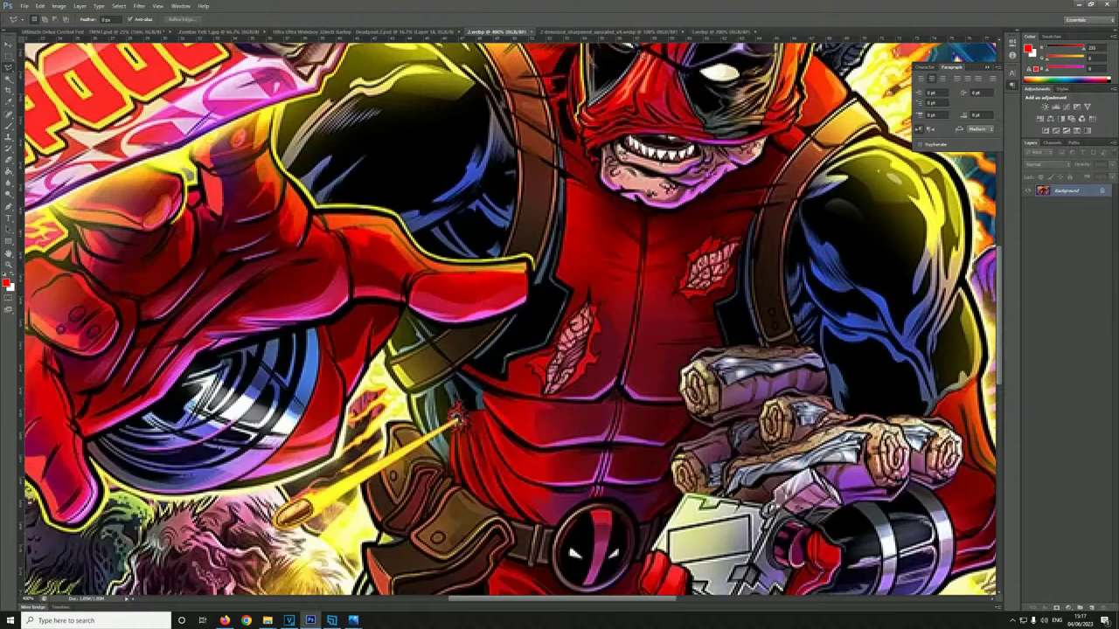
{"action": "left_click", "coordinate": [636, 33]}
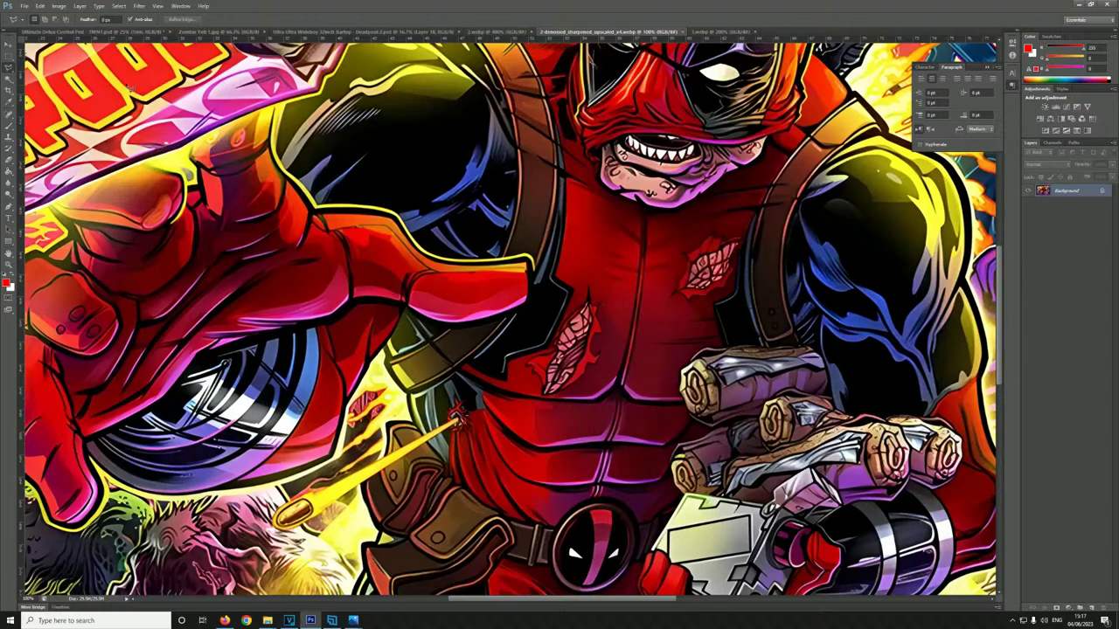
- Check the Image Size dimensions of the upscaled Deadpool image and of 2.webp without changing them
{"action": "left_click", "coordinate": [58, 5]}
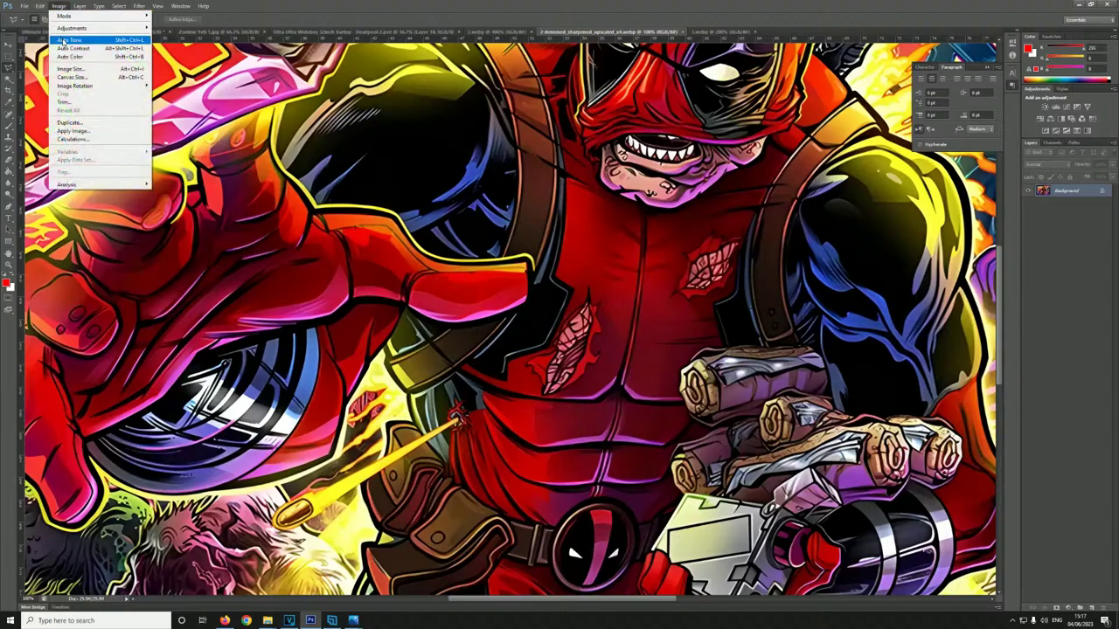
{"action": "left_click", "coordinate": [72, 69]}
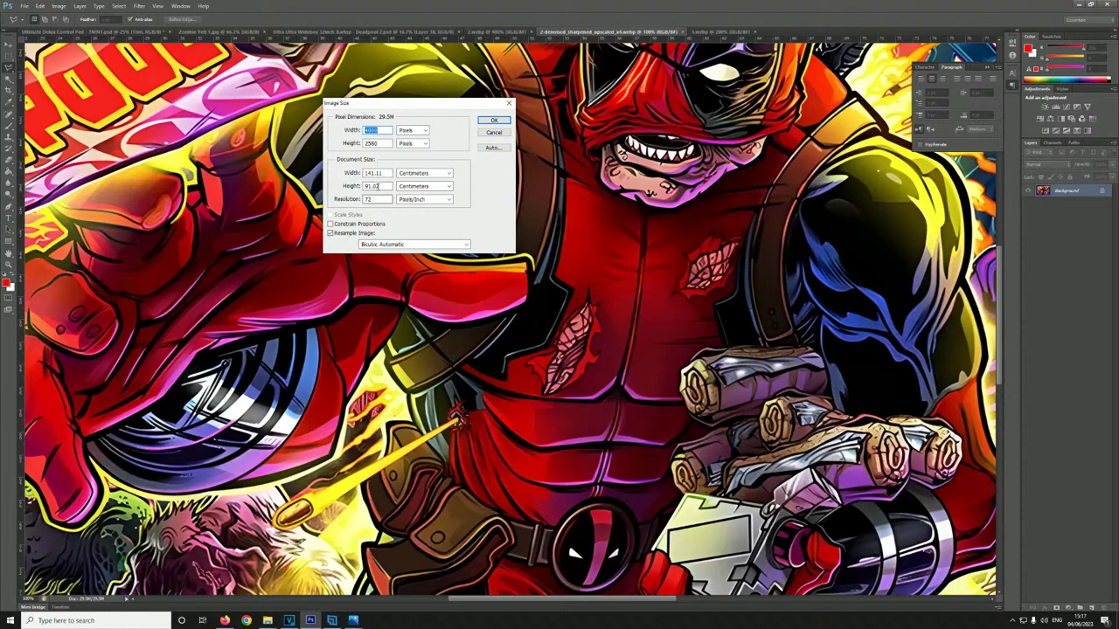
{"action": "left_click", "coordinate": [492, 132]}
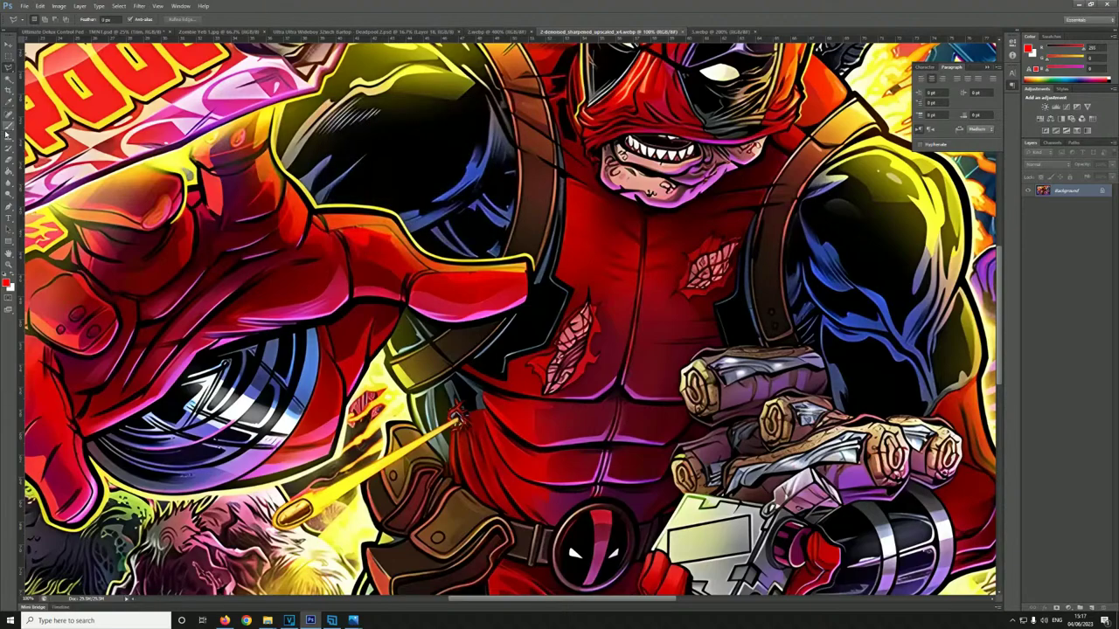
{"action": "left_click", "coordinate": [505, 32]}
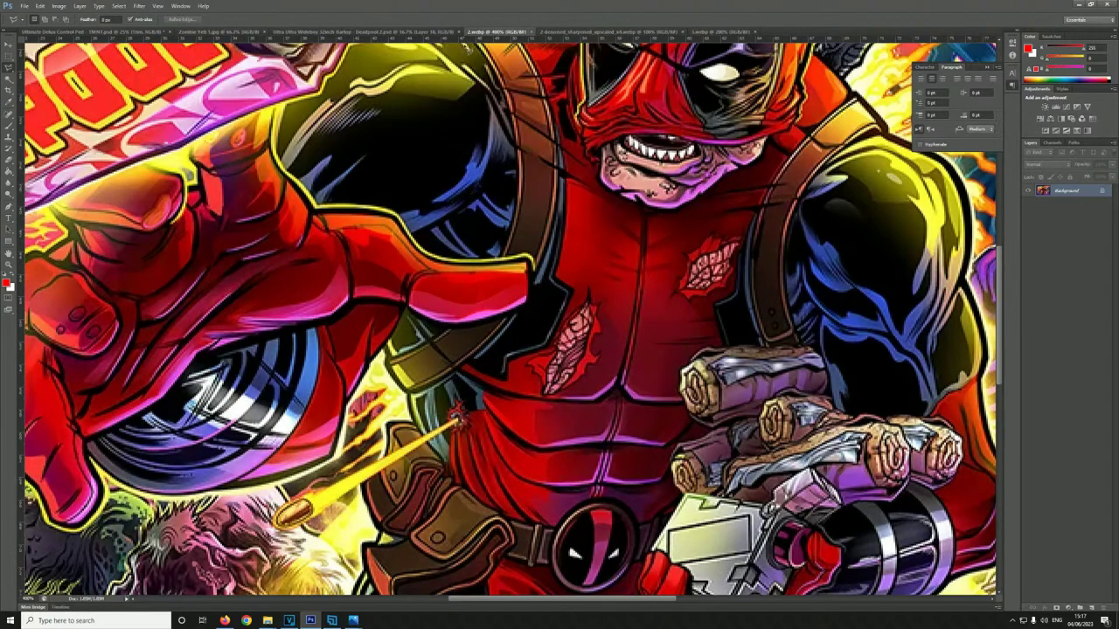
{"action": "left_click", "coordinate": [59, 7]}
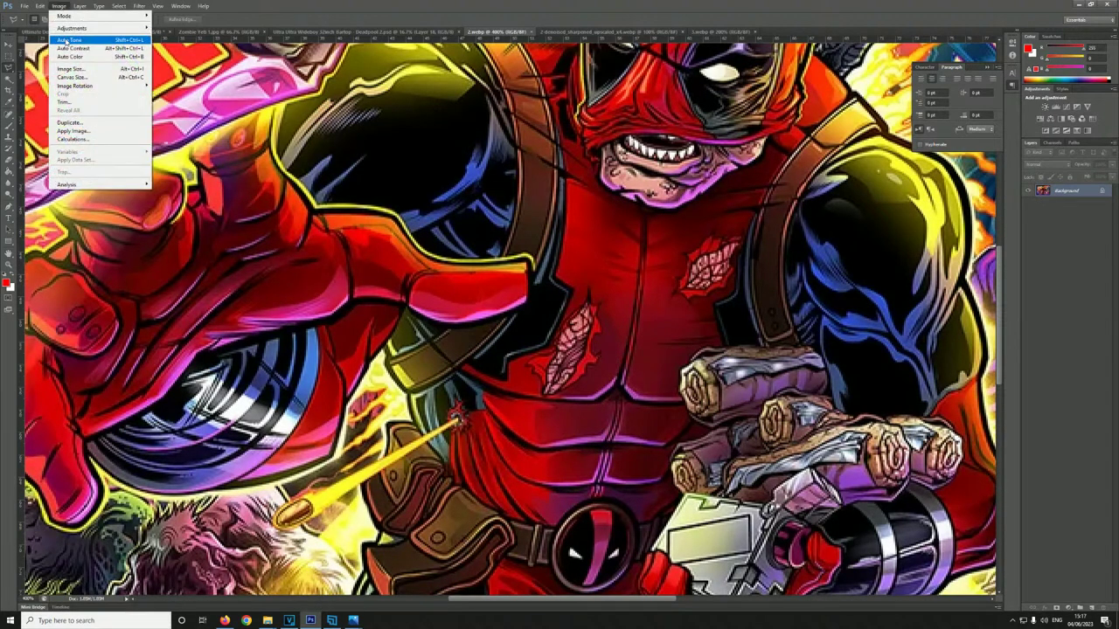
{"action": "left_click", "coordinate": [70, 71]}
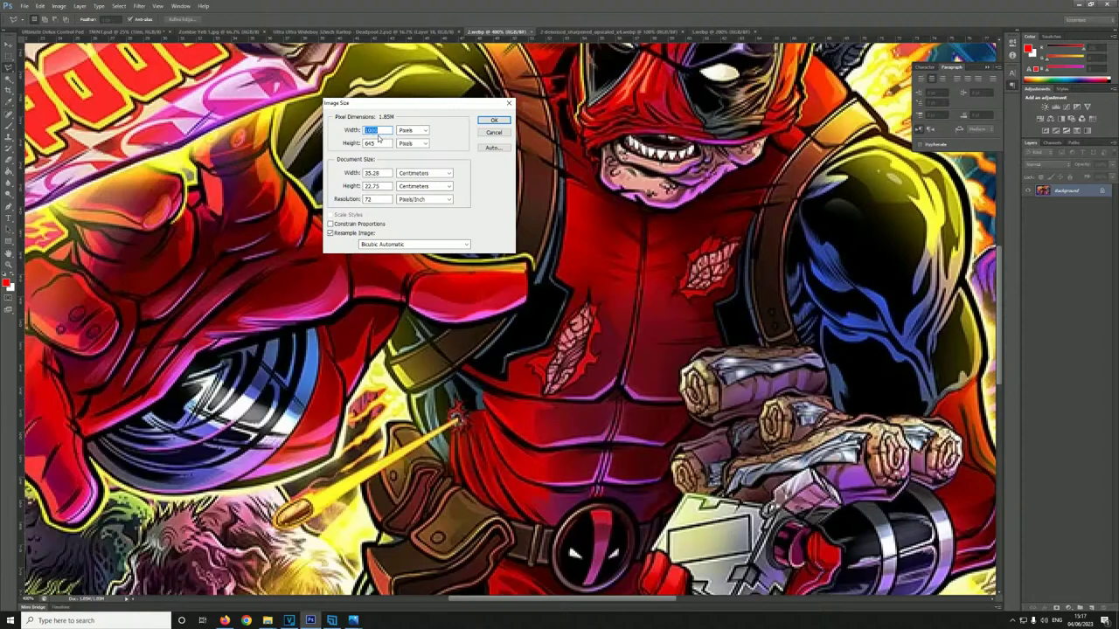
{"action": "left_click", "coordinate": [494, 119]}
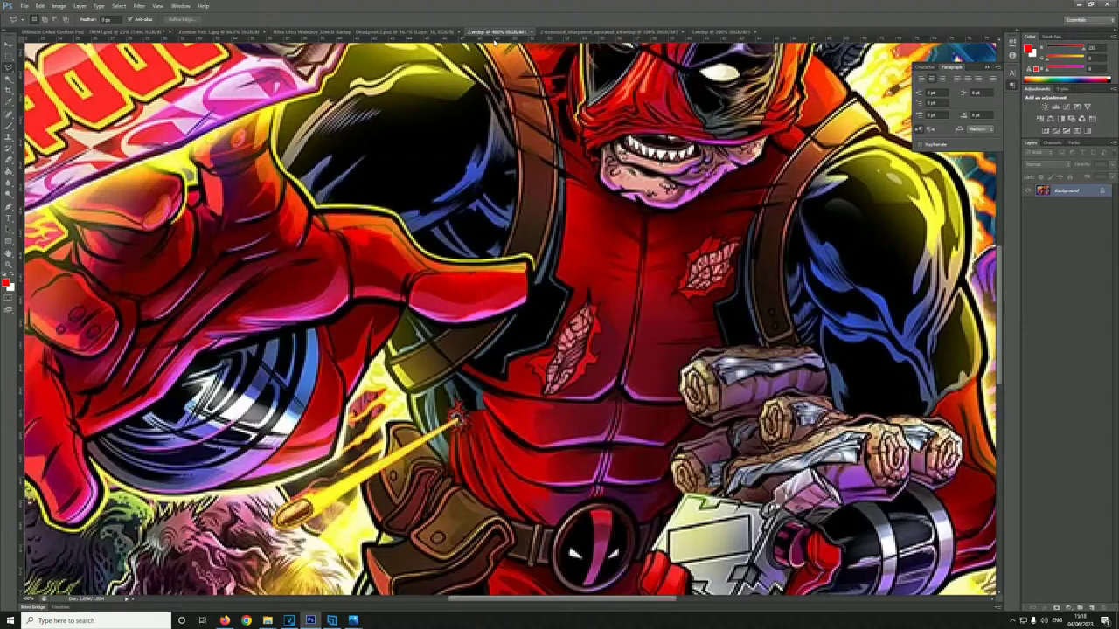
- Copy the pixel width from the upscaled Deadpool image's Image Size settings and dismiss them
{"action": "left_click", "coordinate": [567, 33]}
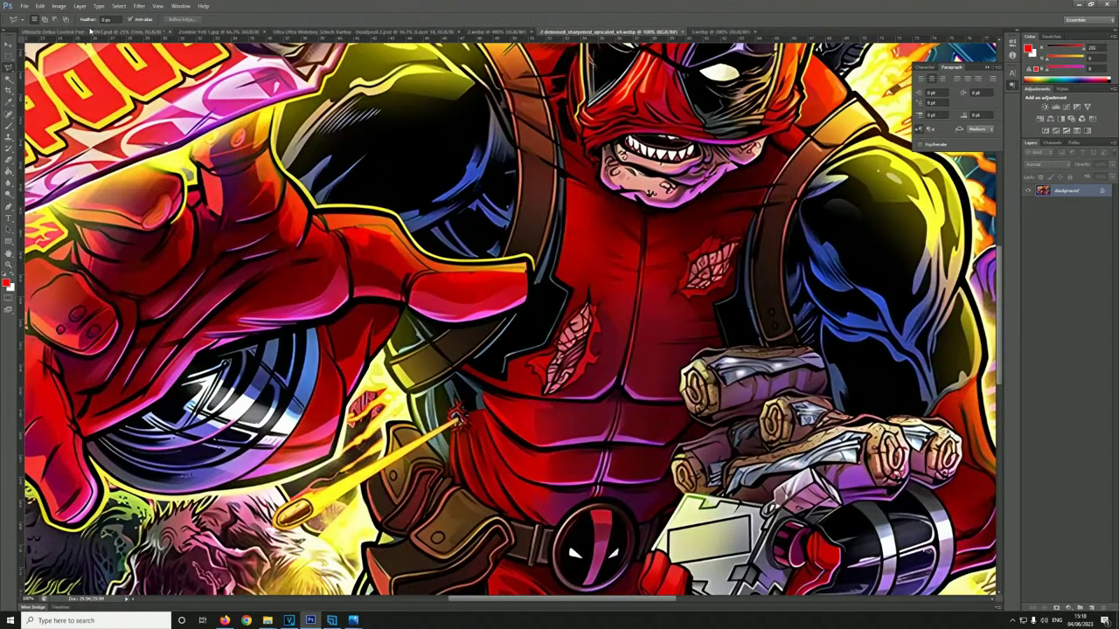
{"action": "left_click", "coordinate": [58, 6]}
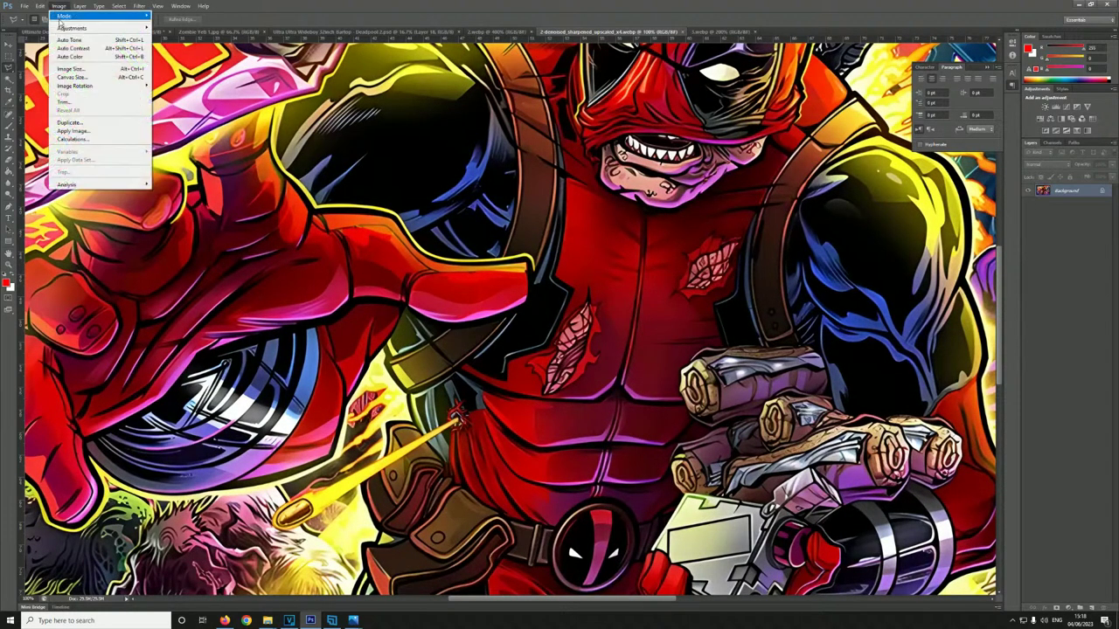
{"action": "left_click", "coordinate": [72, 68]}
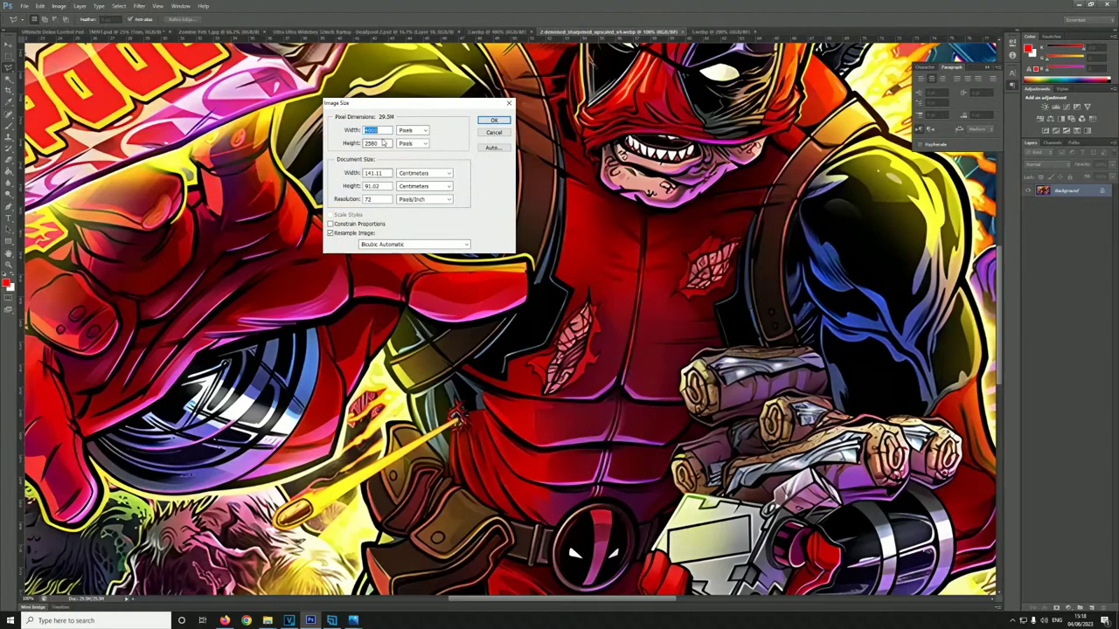
{"action": "right_click", "coordinate": [371, 130]}
{"action": "left_click", "coordinate": [307, 161]}
{"action": "left_click", "coordinate": [509, 103]}
- Resize 2.webp to a width of 4000 pixels with Constrain Proportions enabled
{"action": "left_click", "coordinate": [494, 32]}
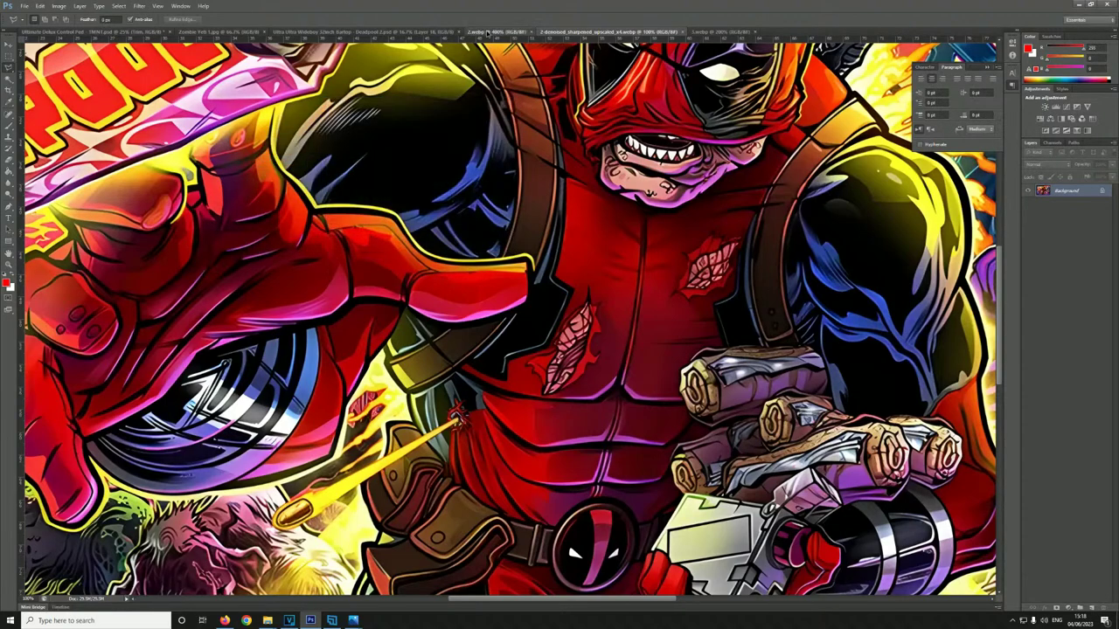
{"action": "left_click", "coordinate": [58, 5]}
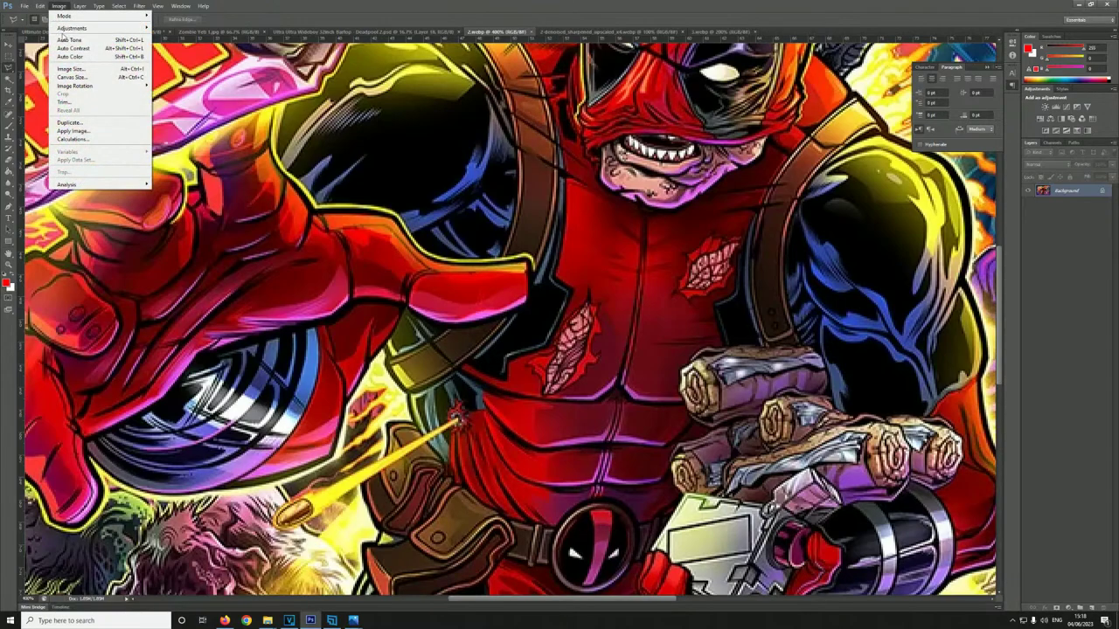
{"action": "left_click", "coordinate": [70, 68]}
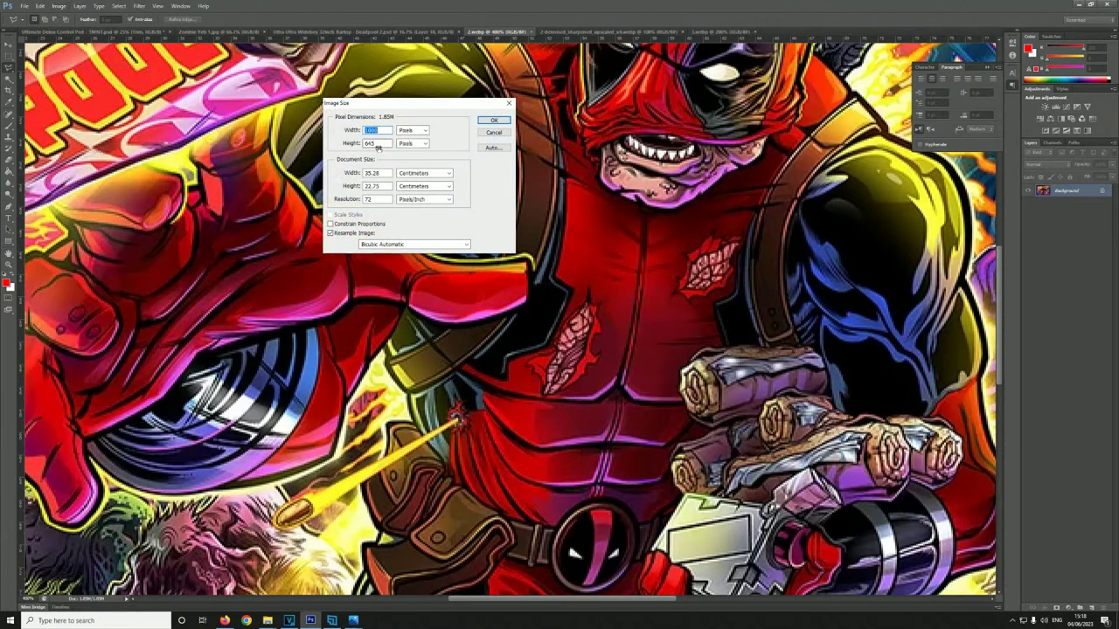
{"action": "key", "text": "ctrl+v"}
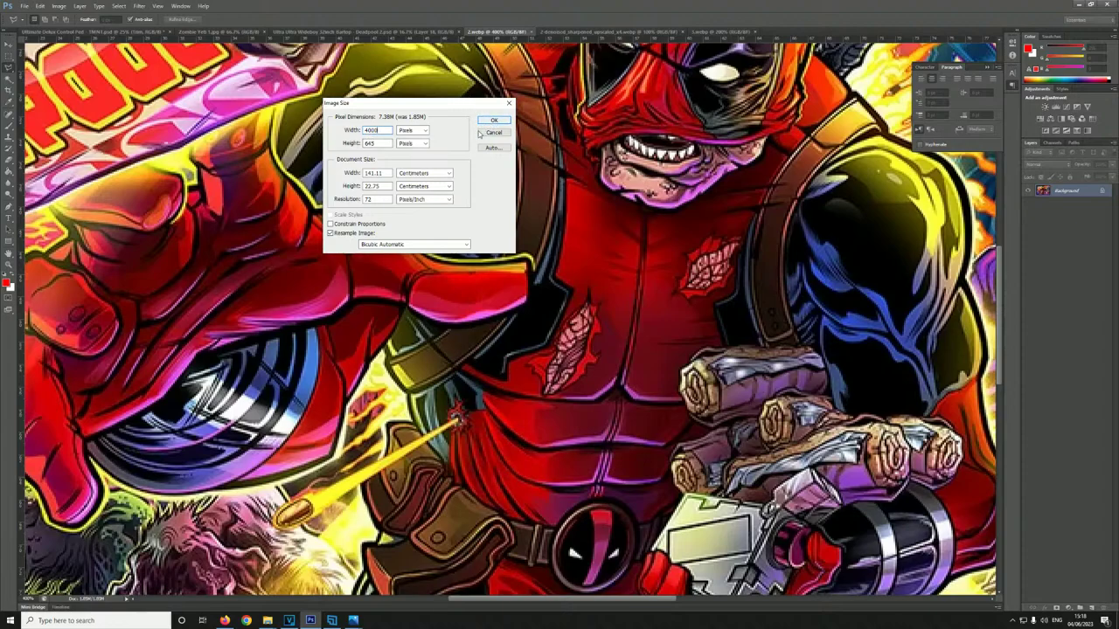
{"action": "left_click", "coordinate": [331, 224]}
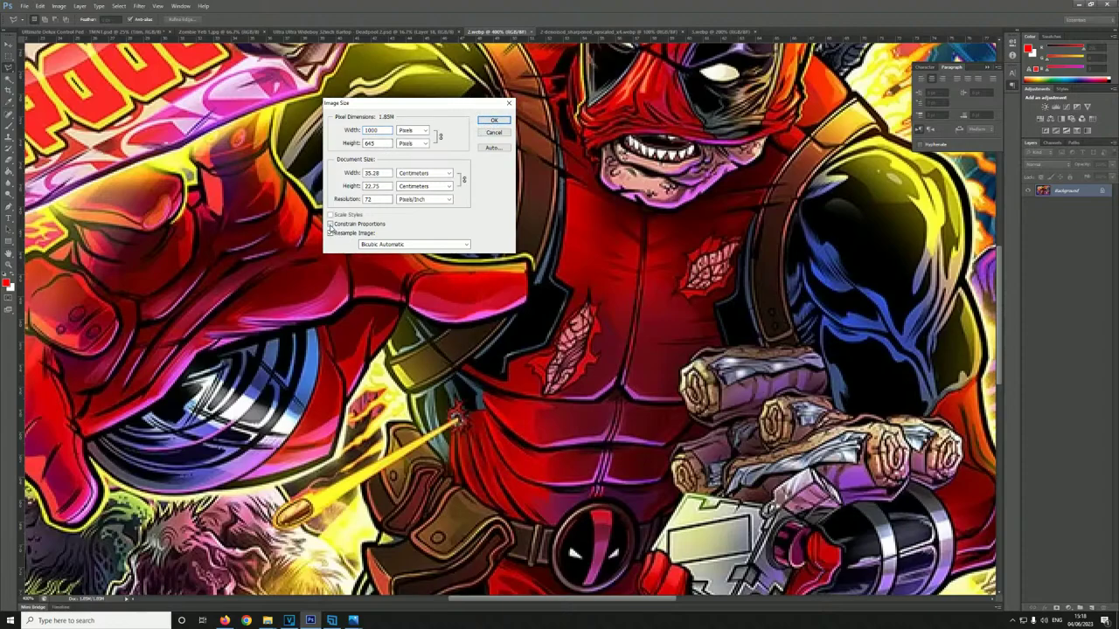
{"action": "double_click", "coordinate": [376, 129]}
{"action": "type", "text": "4000"}
{"action": "left_click", "coordinate": [493, 119]}
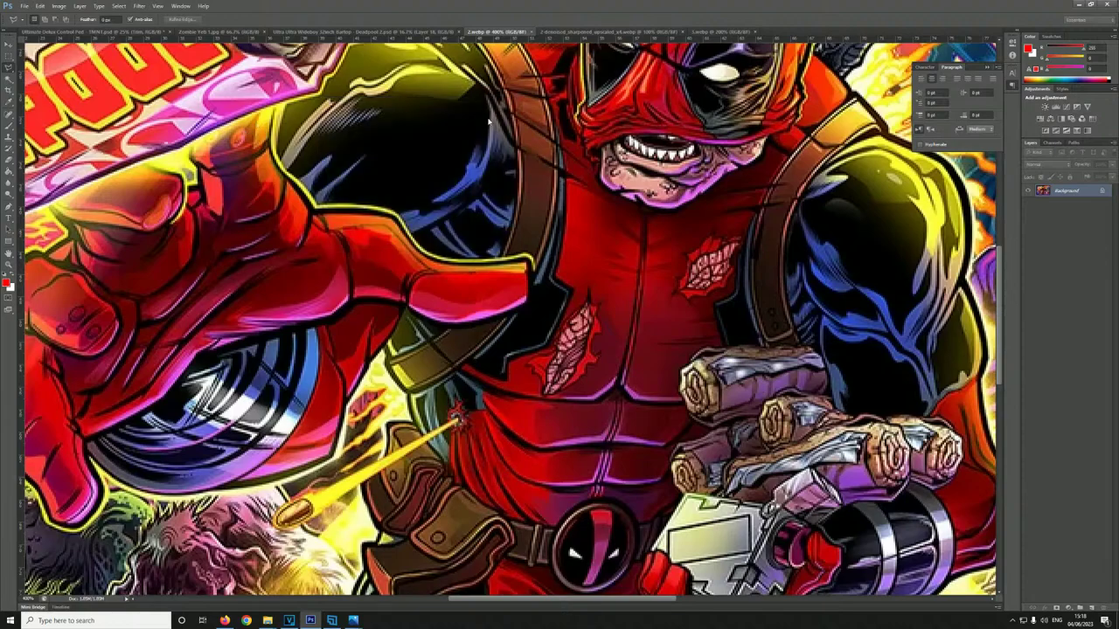
- Inspect the torn suit on the figure's chest in the resized 2.webp at 200%
{"action": "scroll", "coordinate": [472, 146], "scroll_direction": "down", "scroll_amount": 5}
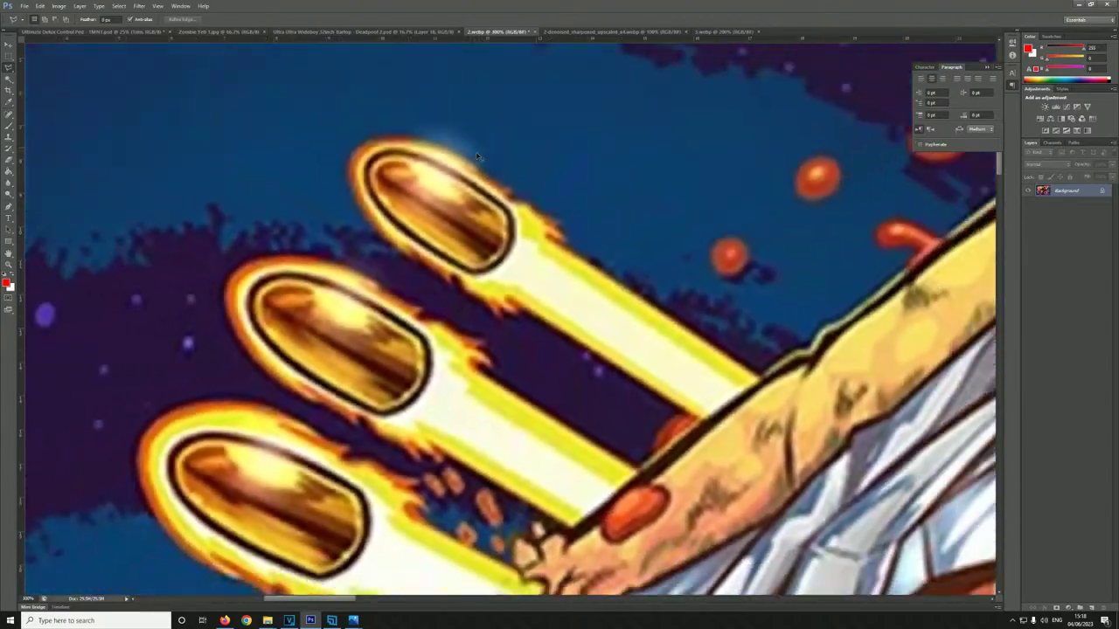
{"action": "scroll", "coordinate": [556, 226], "scroll_direction": "up", "scroll_amount": 3}
{"action": "scroll", "coordinate": [554, 226], "scroll_direction": "up", "scroll_amount": 3}
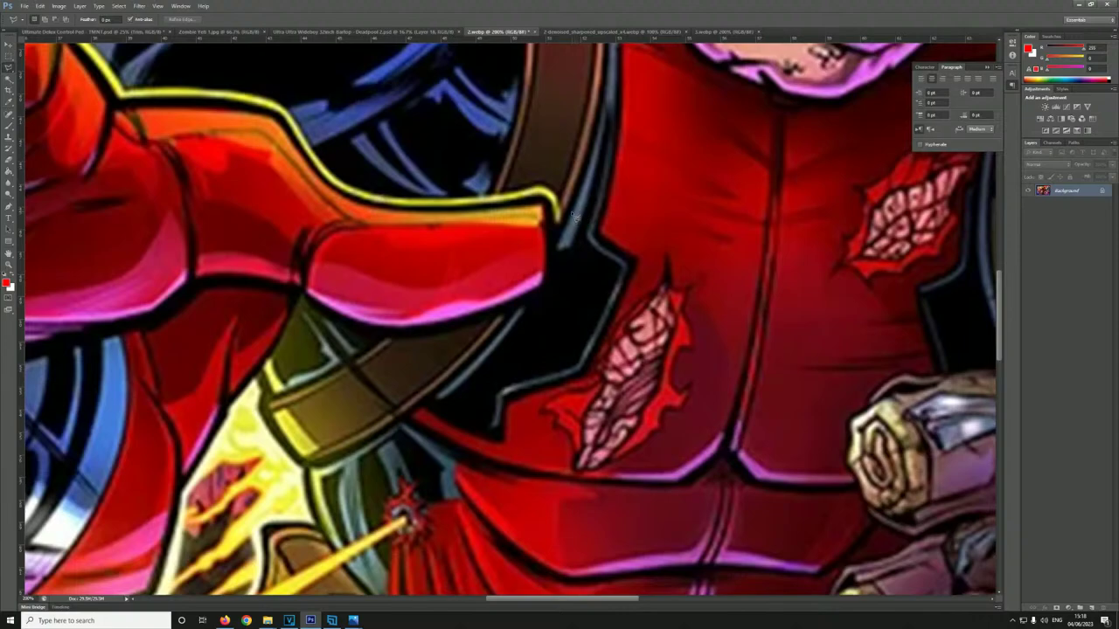
{"action": "left_click_drag", "start_coordinate": [562, 603], "coordinate": [582, 602]}
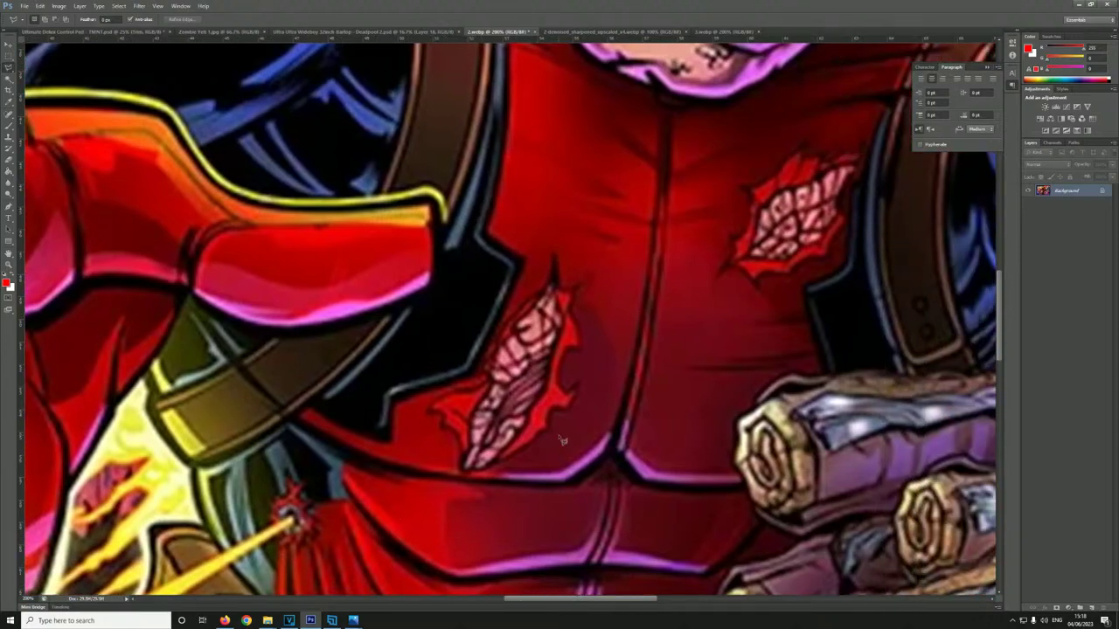
- Set 2.webp to 100% and compare the resized figure with the same area of the upscaled Deadpool image
{"action": "left_click", "coordinate": [561, 33]}
{"action": "left_click", "coordinate": [495, 34]}
{"action": "key", "text": "ctrl+minus"}
{"action": "left_click", "coordinate": [583, 35]}
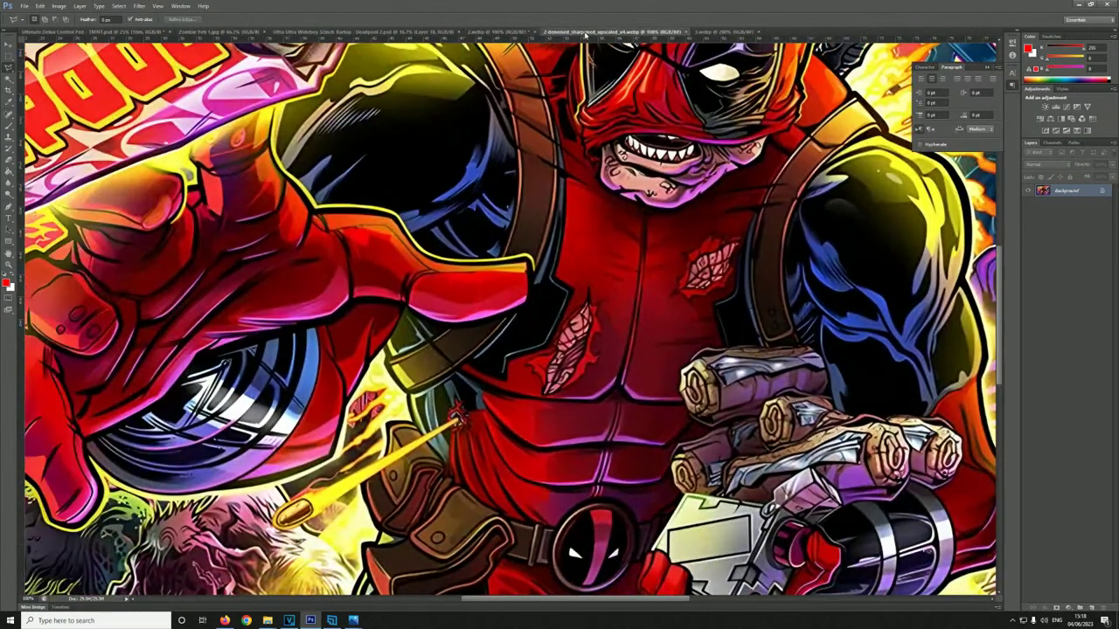
{"action": "left_click", "coordinate": [515, 32]}
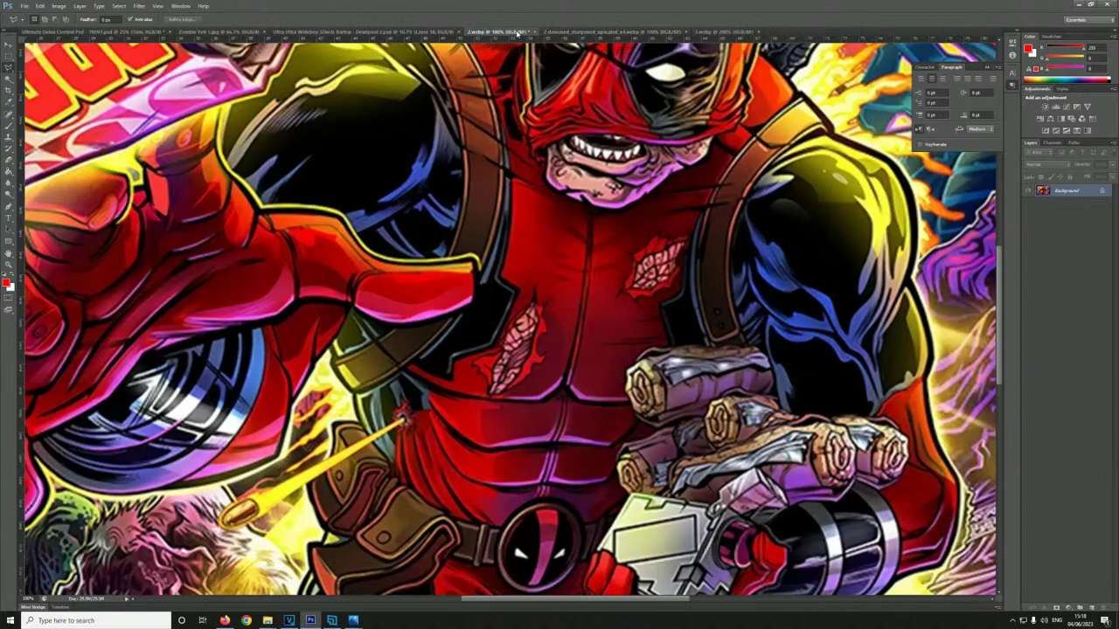
{"action": "left_click_drag", "start_coordinate": [572, 600], "coordinate": [545, 600]}
{"action": "left_click", "coordinate": [607, 33]}
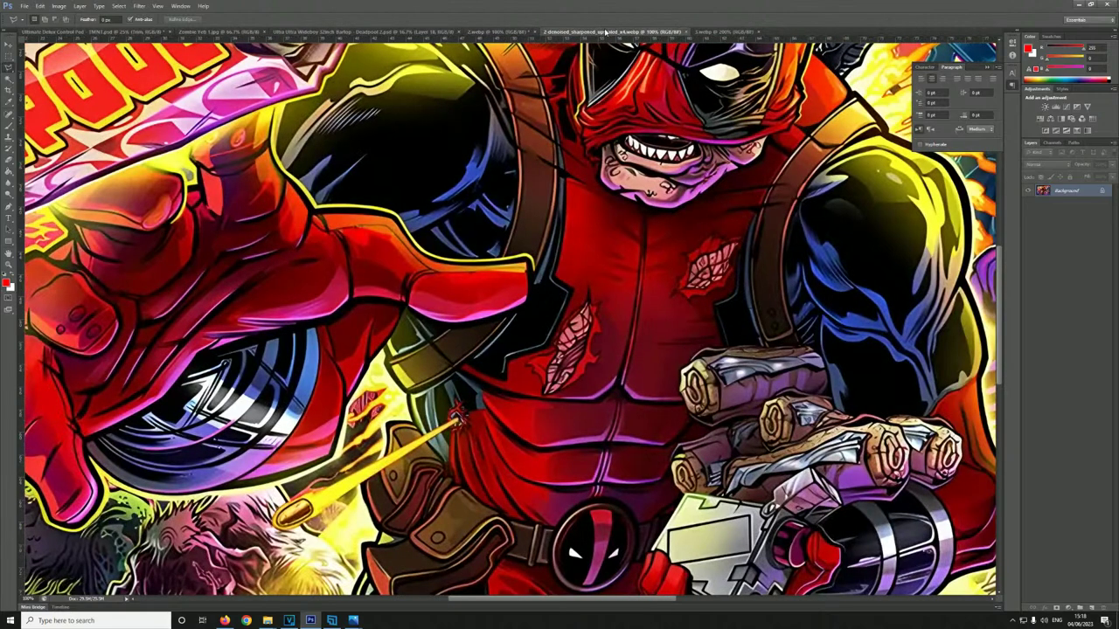
{"action": "left_click", "coordinate": [480, 32]}
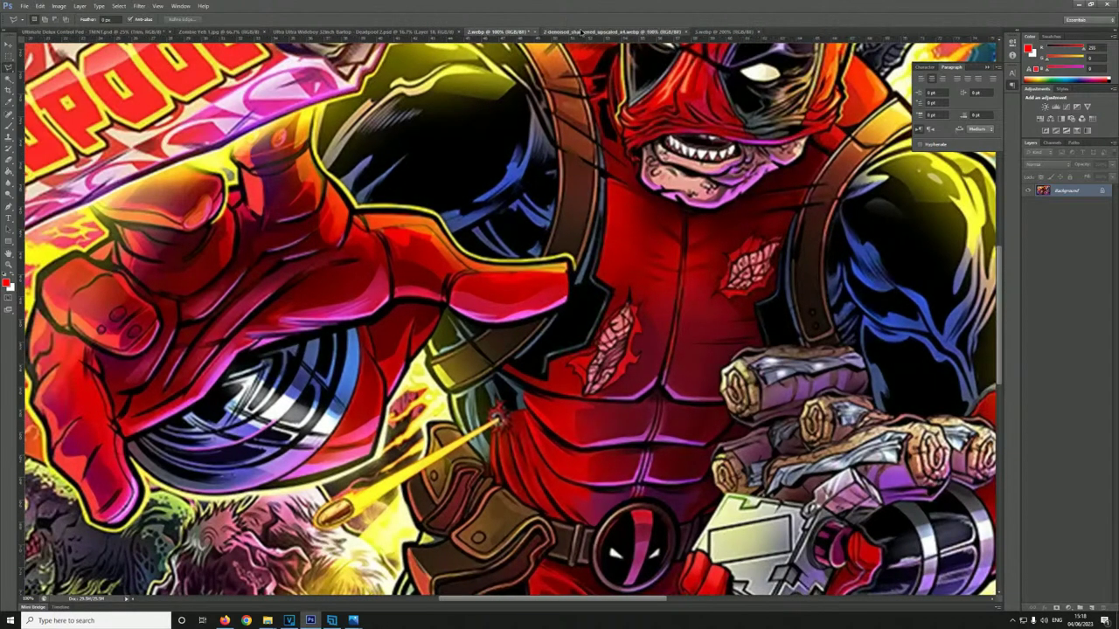
- Compare the full composition of the resized 2.webp with the upscaled Deadpool image, viewing both at 50%
{"action": "left_click", "coordinate": [570, 32]}
{"action": "left_click", "coordinate": [504, 33]}
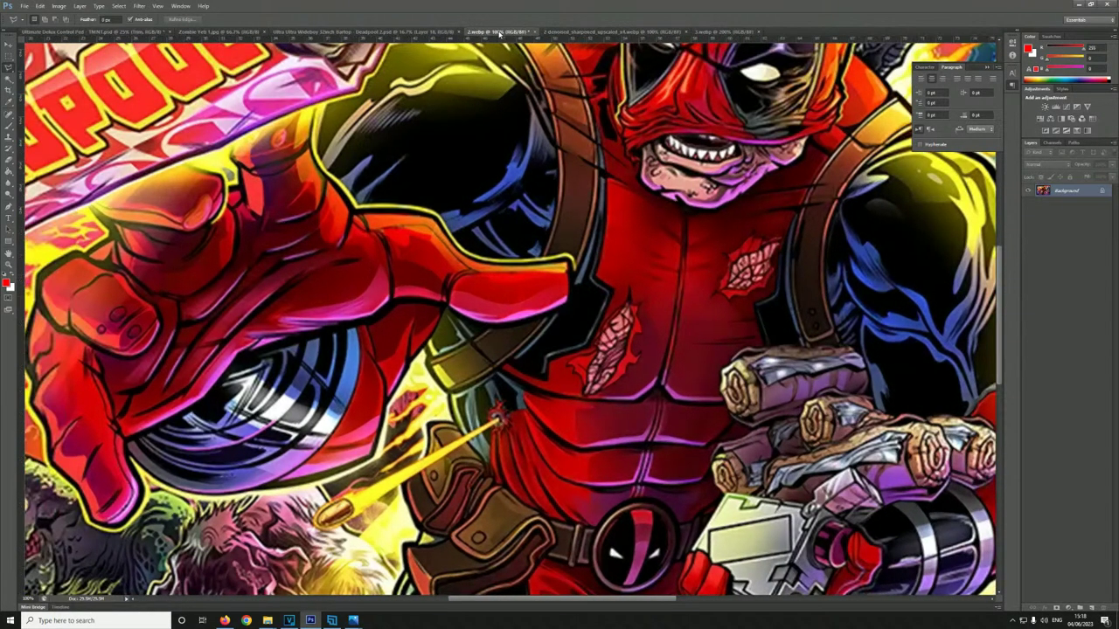
{"action": "key", "text": "ctrl+0"}
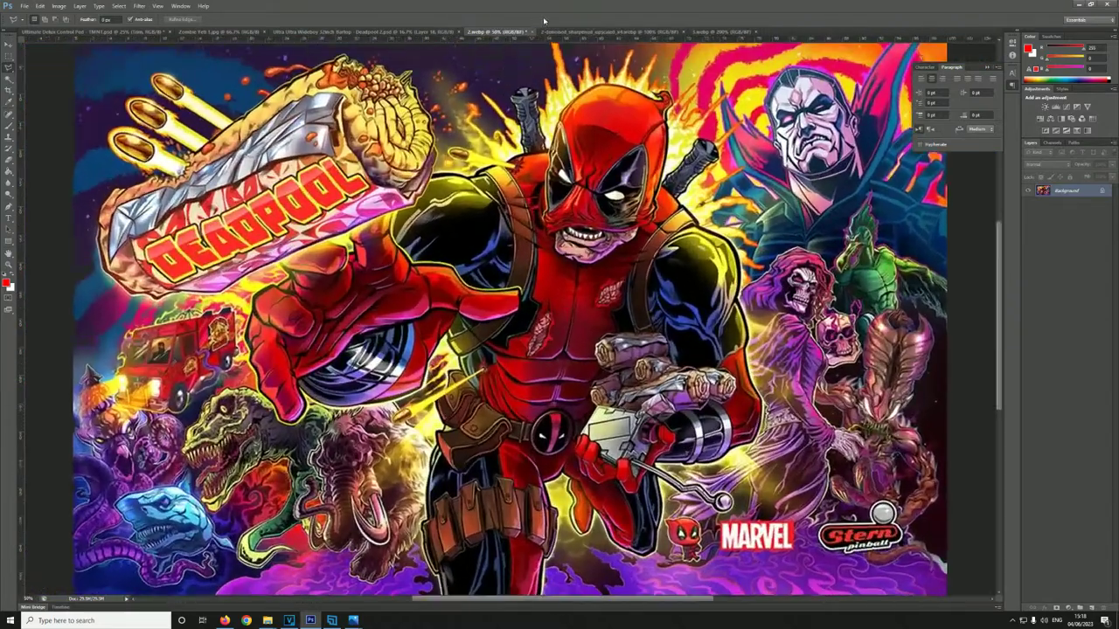
{"action": "left_click", "coordinate": [570, 32]}
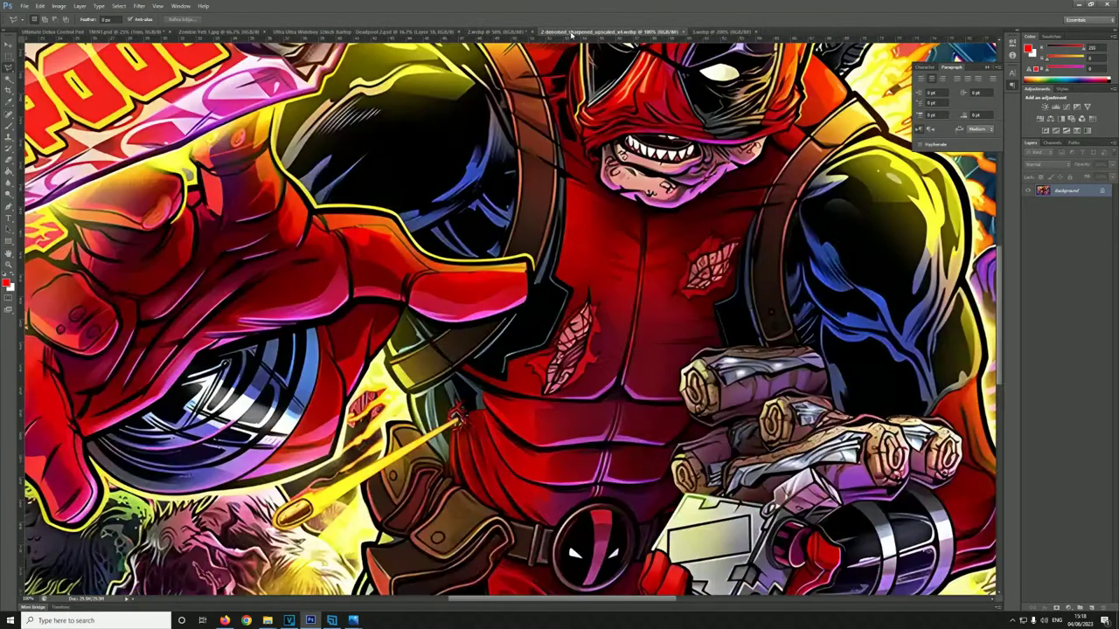
{"action": "key", "text": "ctrl+0"}
{"action": "key", "text": "ctrl+minus"}
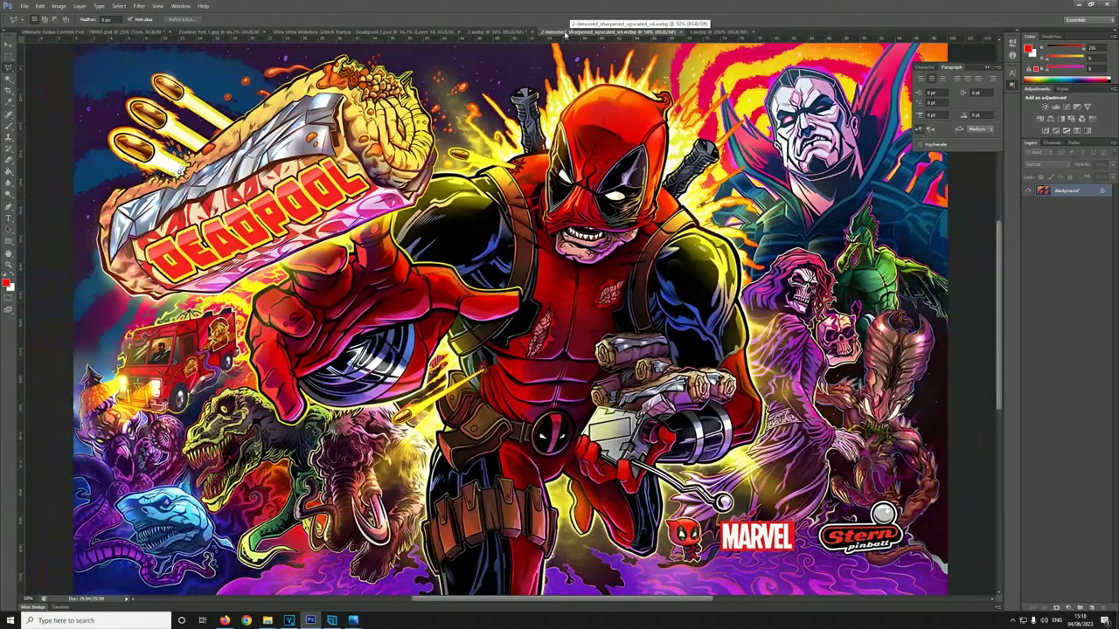
{"action": "left_click", "coordinate": [493, 32]}
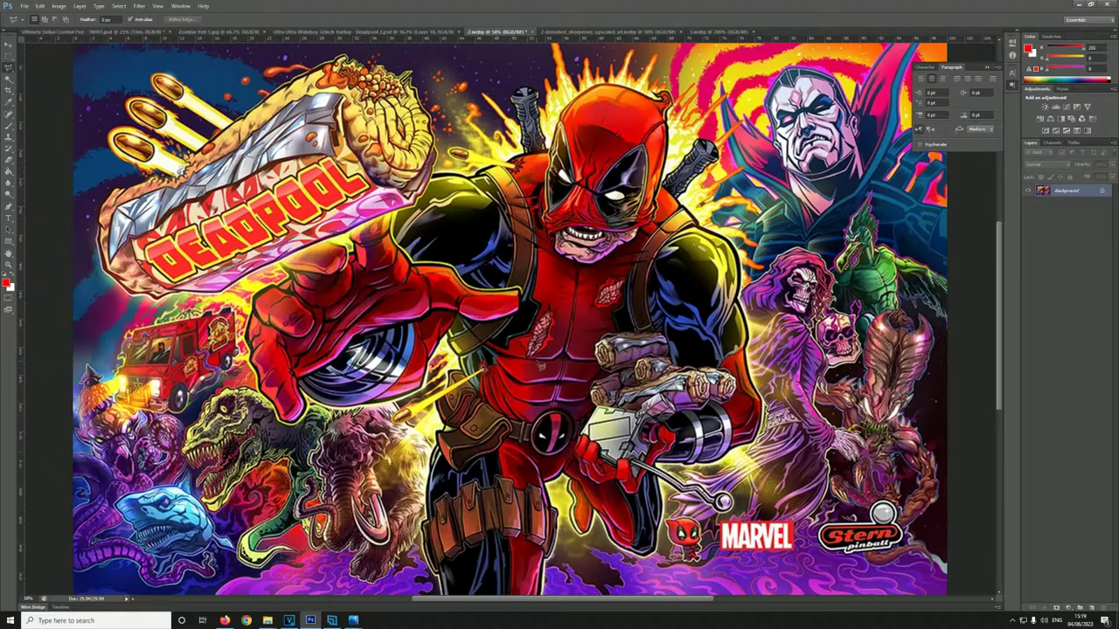
- Examine the resized 2.webp at 200% and 100%, from the torn suit up to the masked head
{"action": "key", "text": "ctrl+1"}
{"action": "key", "text": "ctrl+plus"}
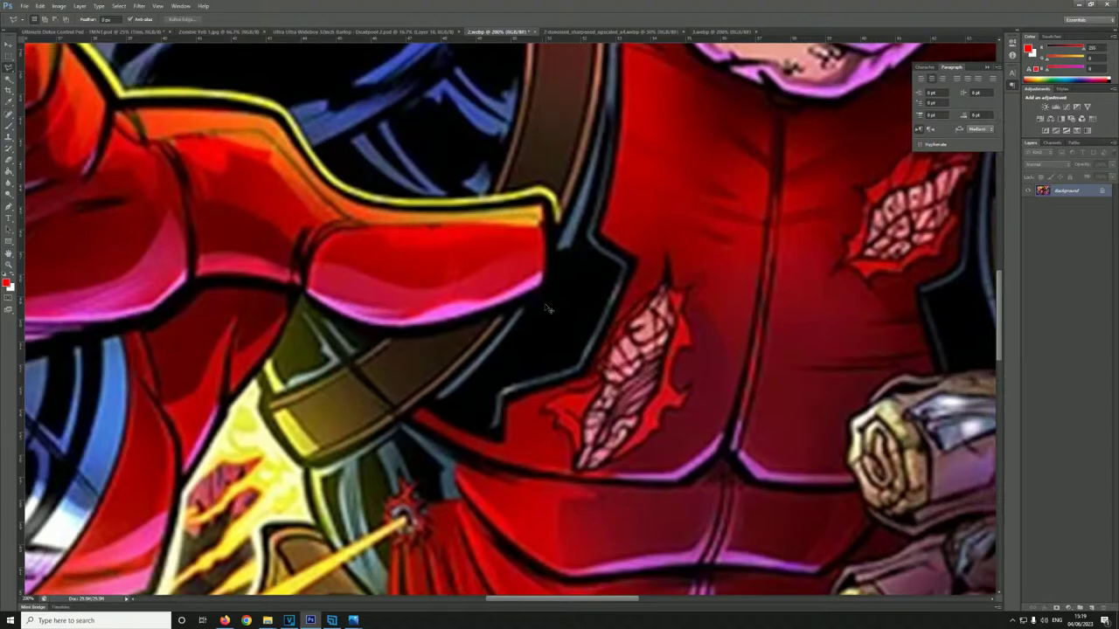
{"action": "key", "text": "ctrl+minus"}
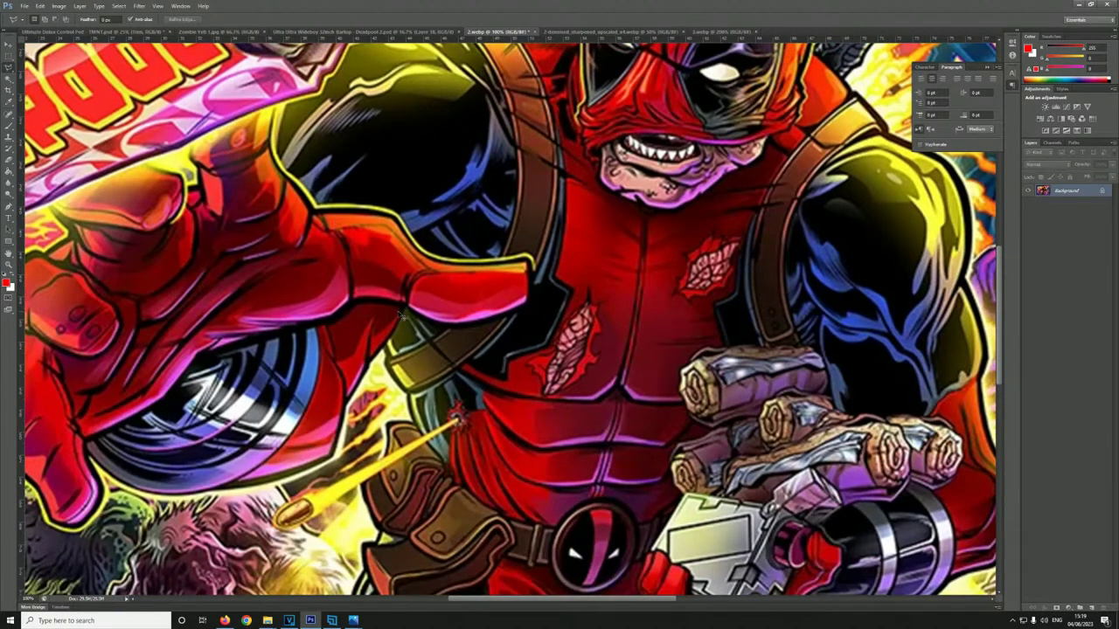
{"action": "key", "text": "ctrl+0"}
{"action": "key", "text": "ctrl+plus"}
{"action": "key", "text": "ctrl+plus"}
{"action": "key", "text": "ctrl+minus"}
{"action": "scroll", "coordinate": [641, 213], "scroll_direction": "up", "scroll_amount": 5}
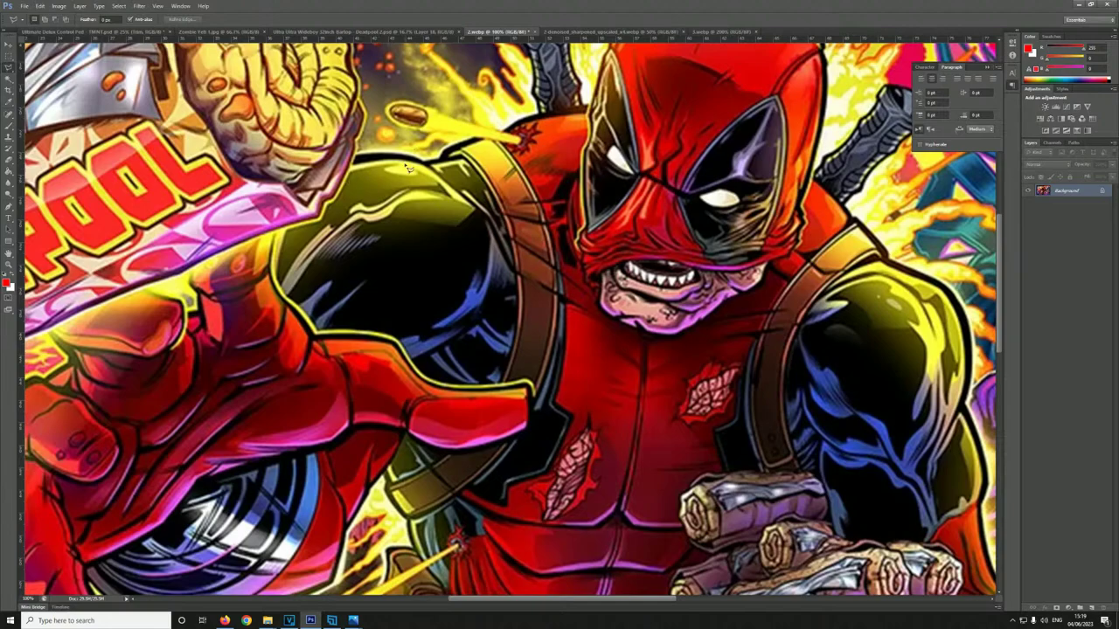
{"action": "scroll", "coordinate": [695, 206], "scroll_direction": "up", "scroll_amount": 2}
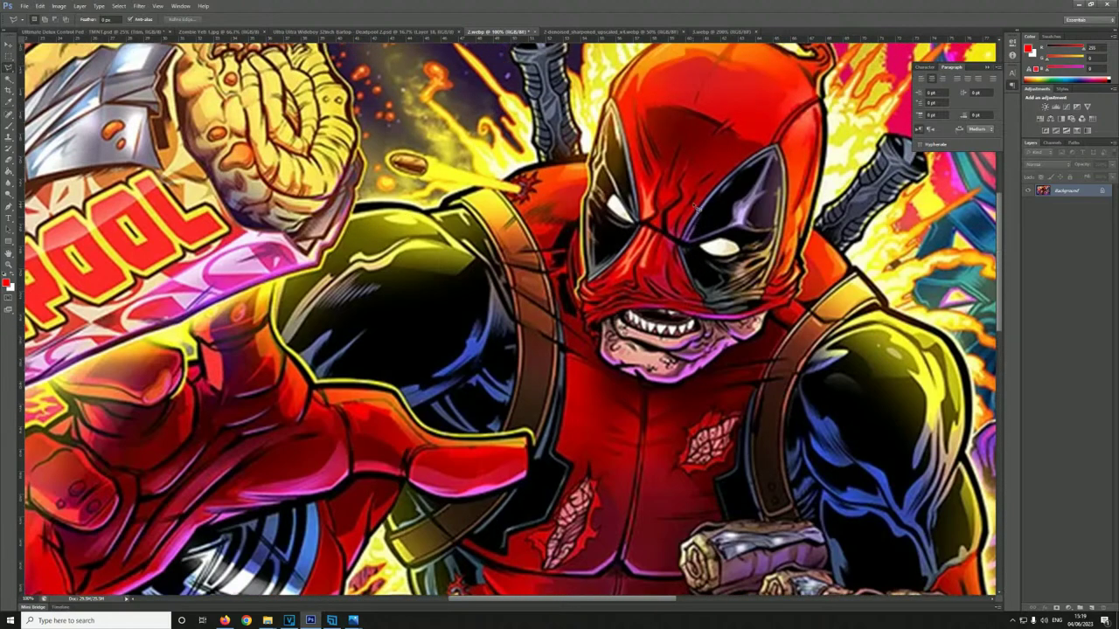
{"action": "scroll", "coordinate": [695, 206], "scroll_direction": "up", "scroll_amount": 3}
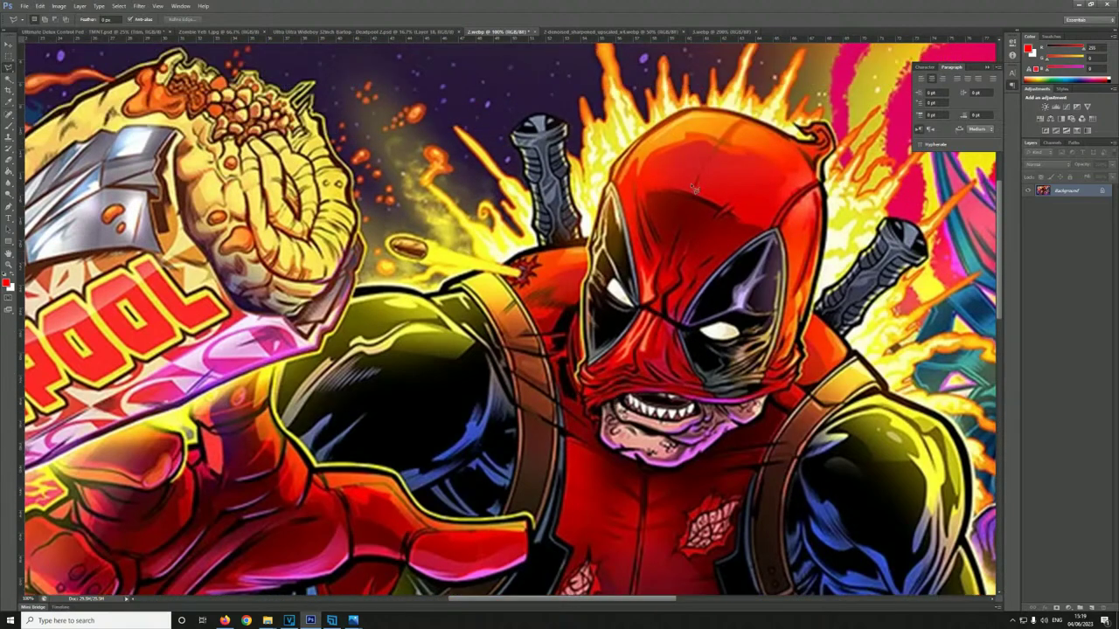
- Examine the masked head and surrounding flames in the upscaled Deadpool image at 100%
{"action": "left_click", "coordinate": [595, 32]}
{"action": "scroll", "coordinate": [658, 292], "scroll_direction": "up", "scroll_amount": 3}
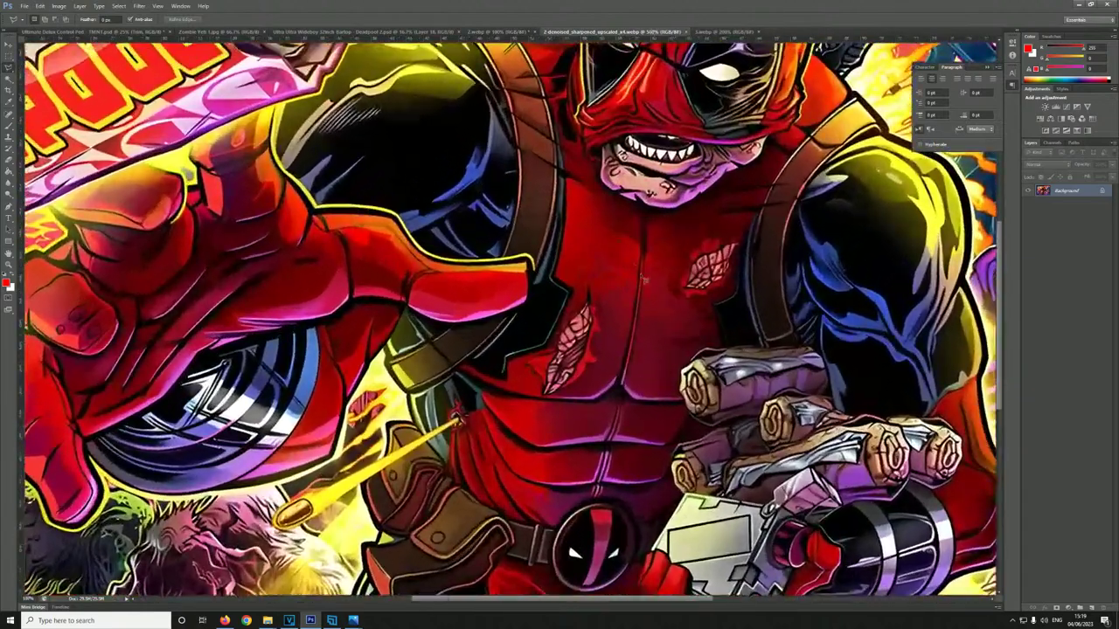
{"action": "scroll", "coordinate": [658, 292], "scroll_direction": "up", "scroll_amount": 5}
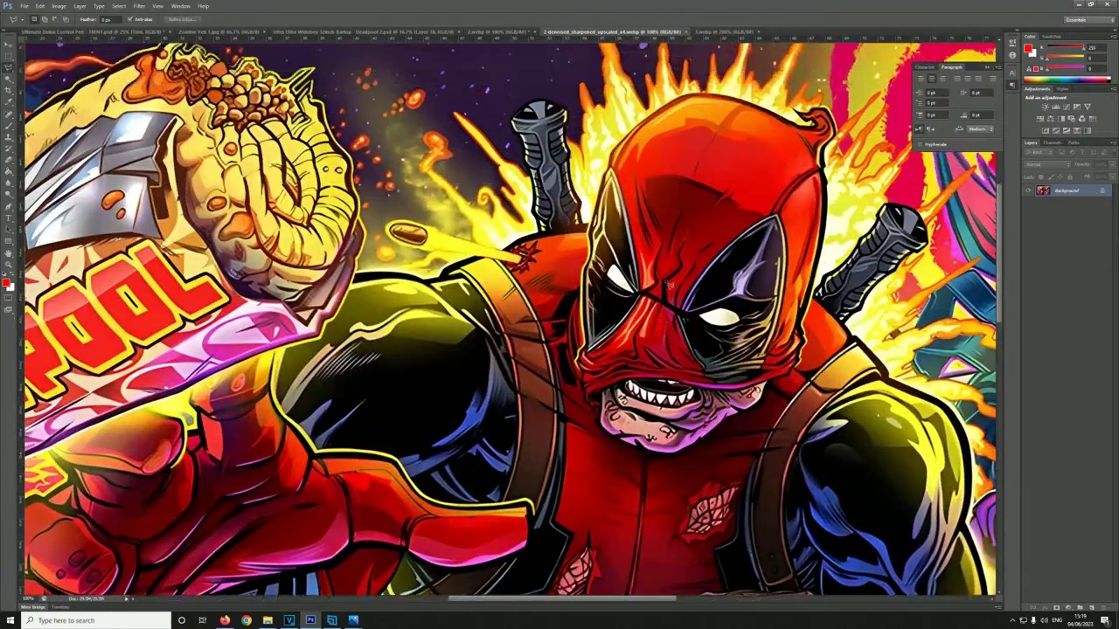
{"action": "scroll", "coordinate": [673, 282], "scroll_direction": "up", "scroll_amount": 3}
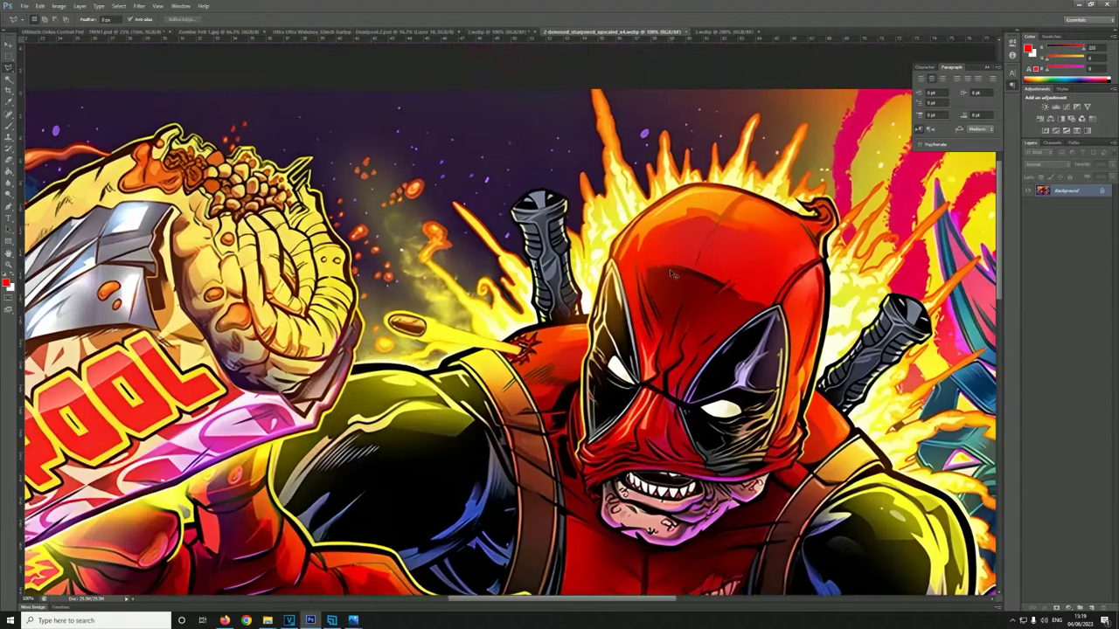
- Inspect the sword handle, bullet and flames beside the head in the upscaled image at 200%, and return it to 100%
{"action": "scroll", "coordinate": [781, 204], "scroll_direction": "up", "scroll_amount": 3}
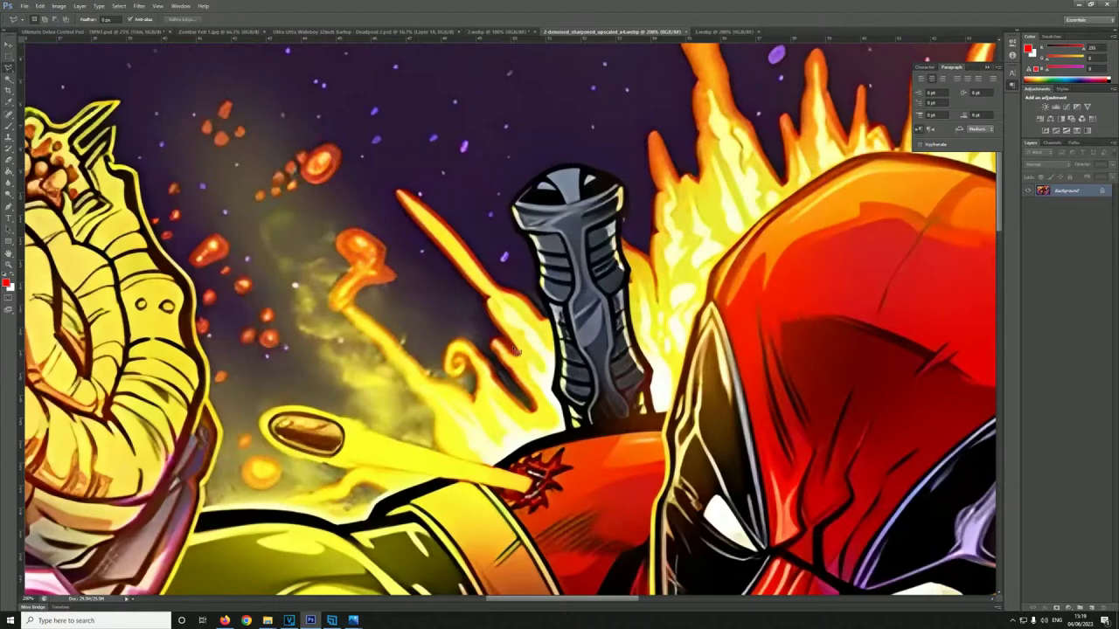
{"action": "scroll", "coordinate": [430, 384], "scroll_direction": "down", "scroll_amount": 2}
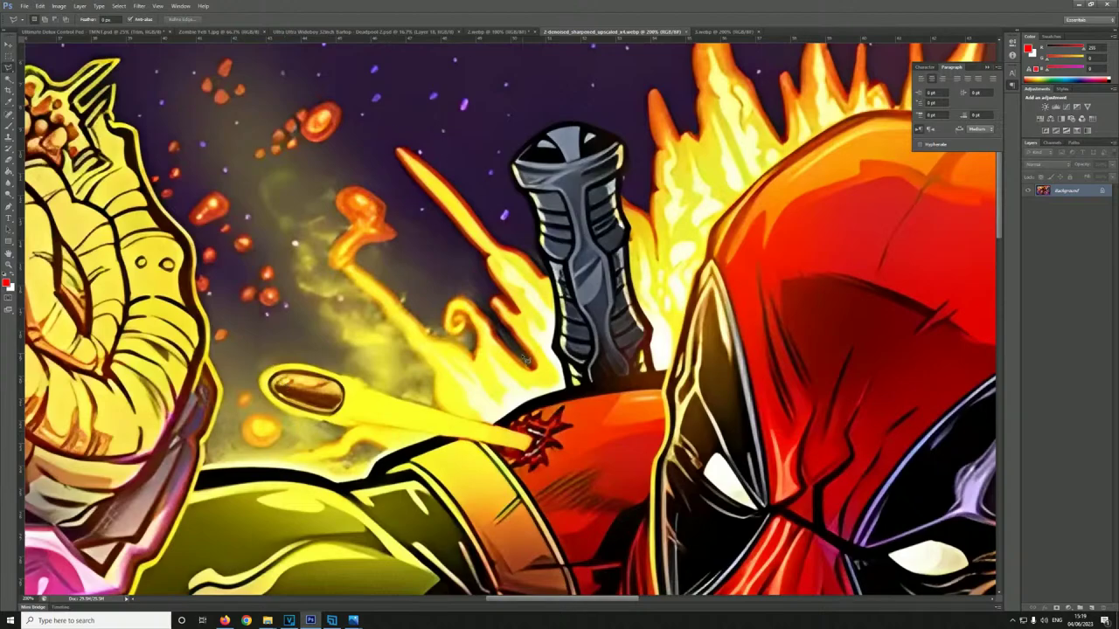
{"action": "scroll", "coordinate": [477, 354], "scroll_direction": "down", "scroll_amount": 5}
{"action": "scroll", "coordinate": [615, 293], "scroll_direction": "up", "scroll_amount": 5}
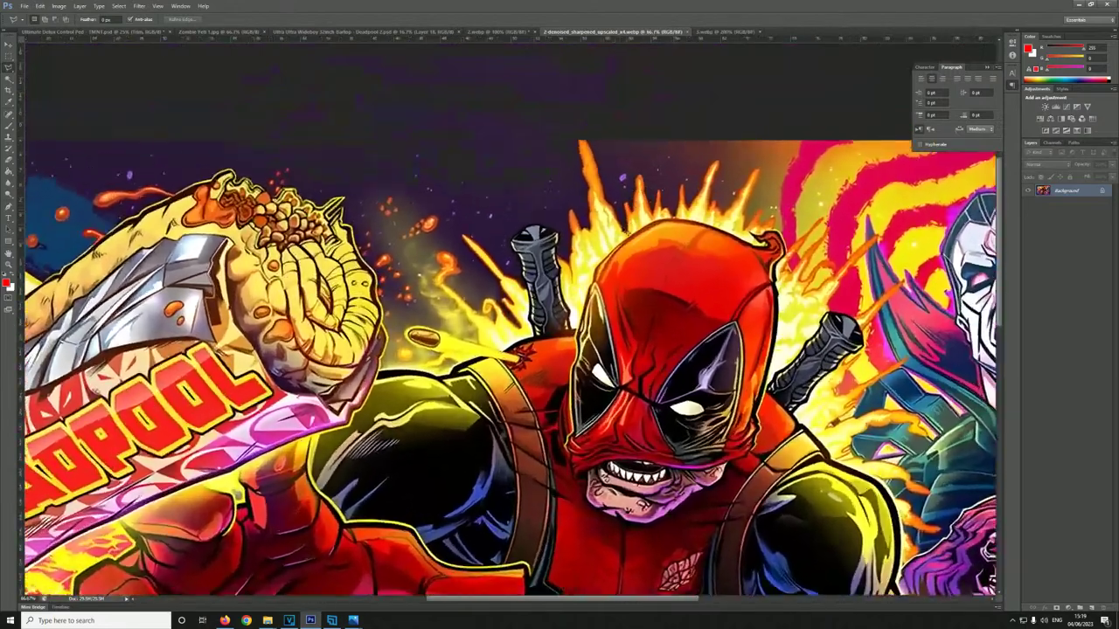
{"action": "scroll", "coordinate": [615, 293], "scroll_direction": "down", "scroll_amount": 5}
{"action": "scroll", "coordinate": [612, 289], "scroll_direction": "up", "scroll_amount": 5}
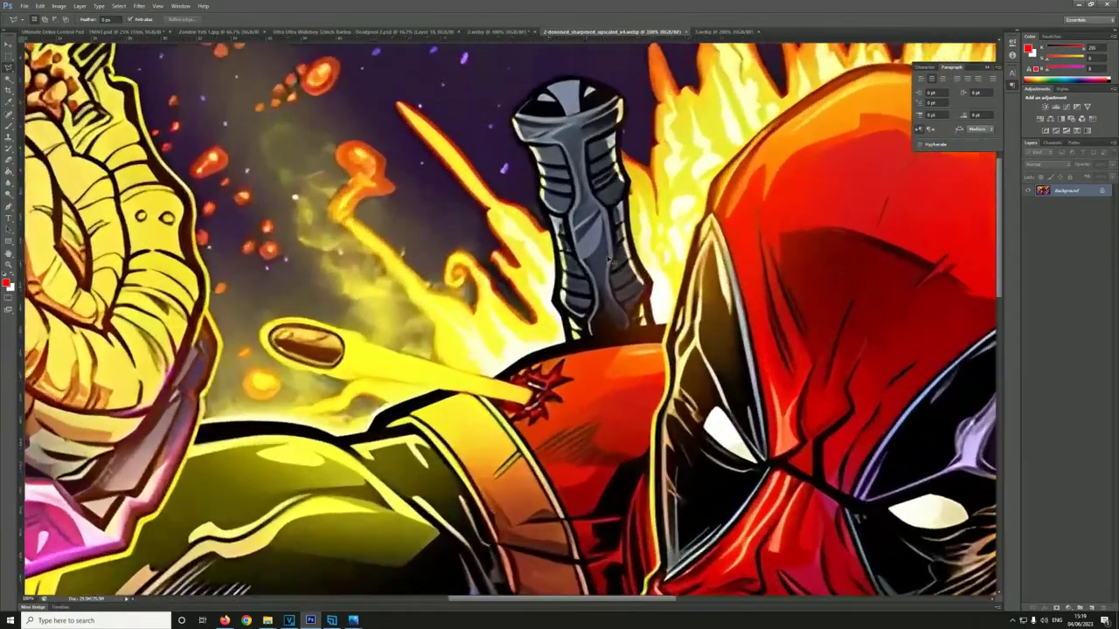
{"action": "scroll", "coordinate": [403, 329], "scroll_direction": "down", "scroll_amount": 5}
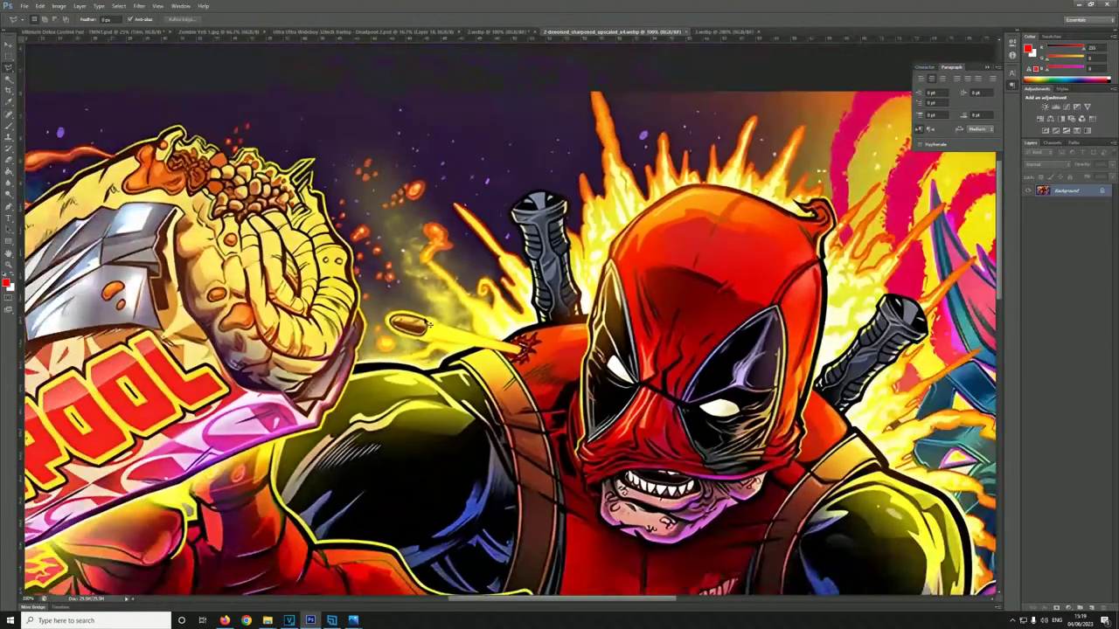
{"action": "scroll", "coordinate": [502, 318], "scroll_direction": "up", "scroll_amount": 5}
{"action": "scroll", "coordinate": [523, 299], "scroll_direction": "down", "scroll_amount": 3}
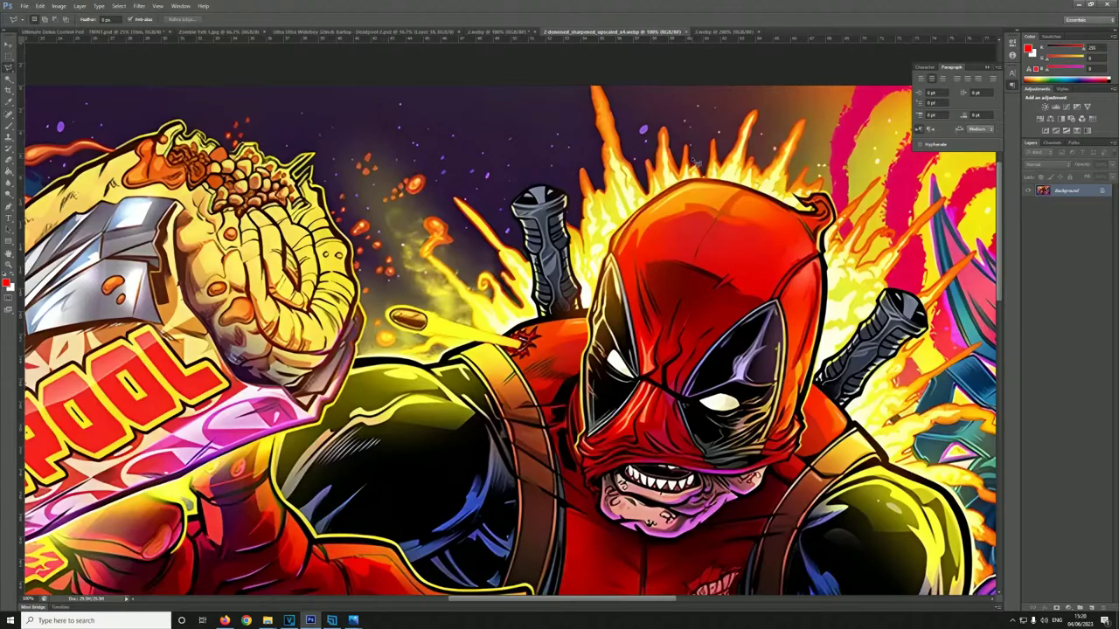
{"action": "key", "text": "ctrl+plus"}
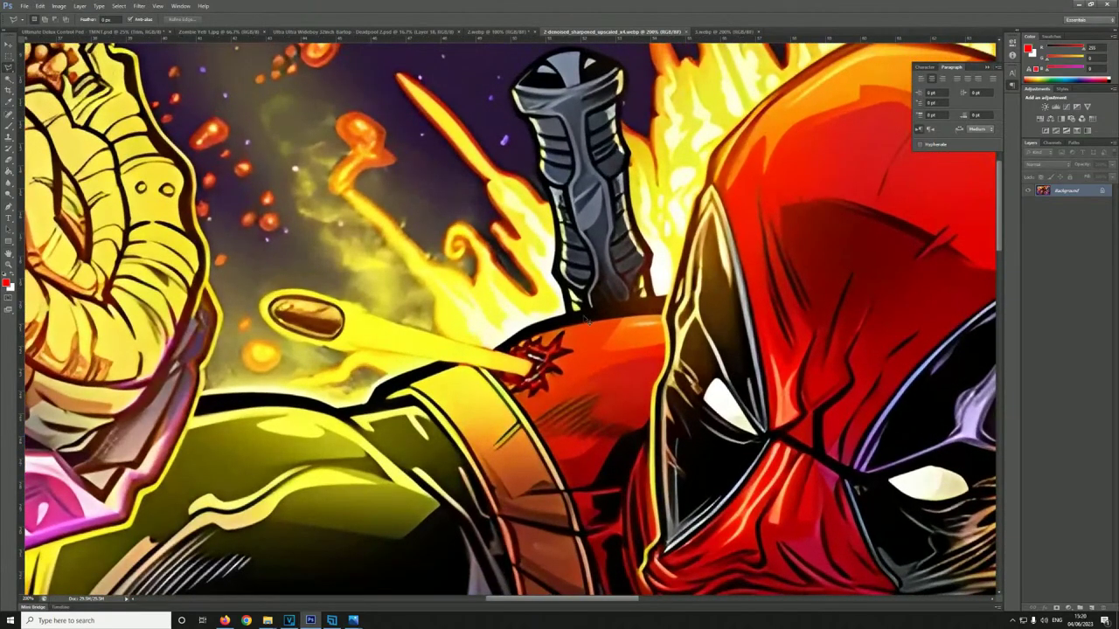
{"action": "key", "text": "ctrl+minus"}
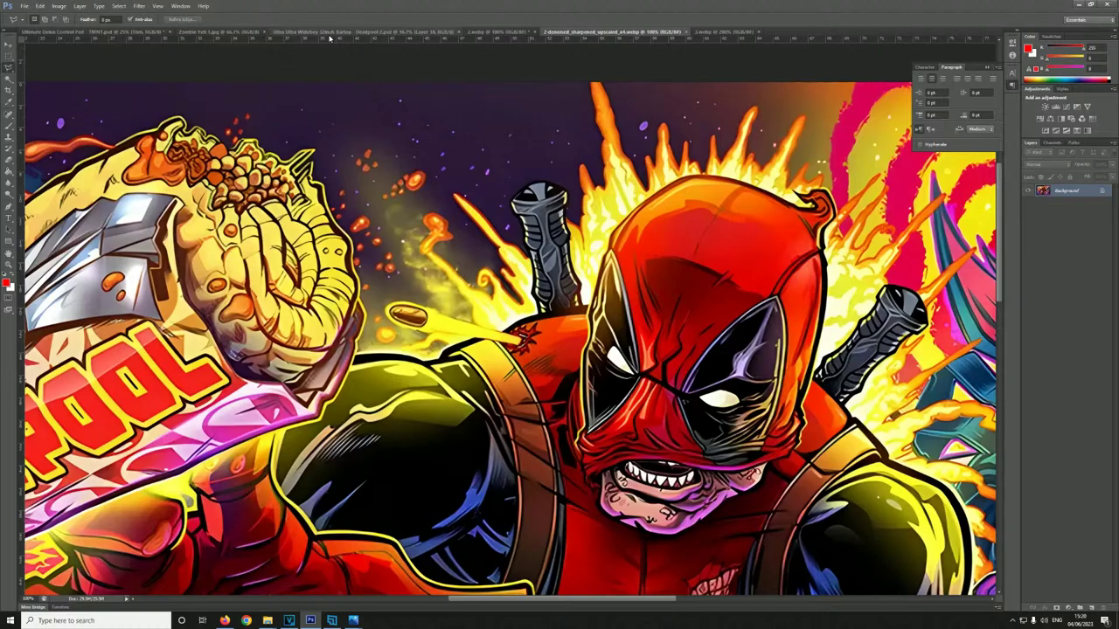
- Compare the head area of the resized 2.webp with the upscaled image at 100%, finishing with the upscaled image at 50%
{"action": "left_click", "coordinate": [499, 31]}
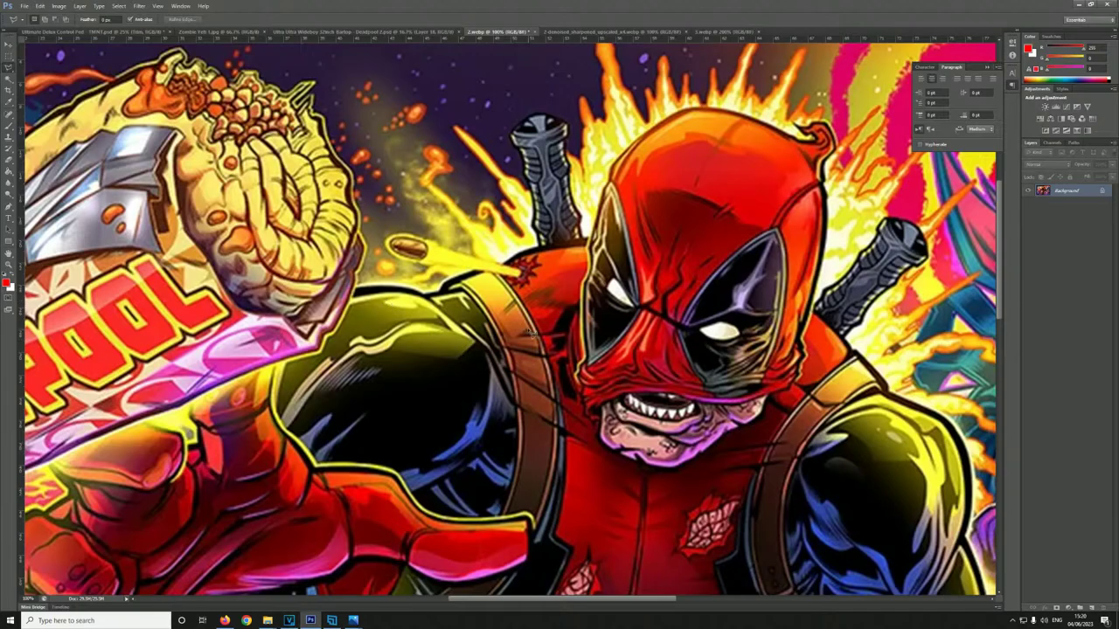
{"action": "scroll", "coordinate": [500, 300], "scroll_direction": "up", "scroll_amount": 1}
{"action": "scroll", "coordinate": [420, 350], "scroll_direction": "down", "scroll_amount": 2}
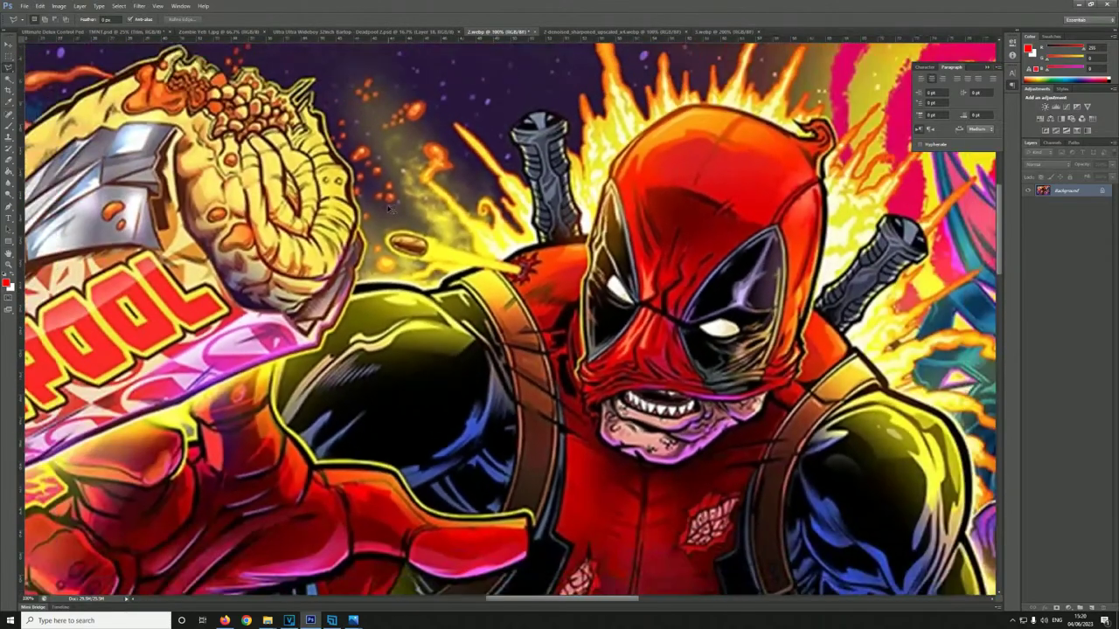
{"action": "scroll", "coordinate": [352, 393], "scroll_direction": "down", "scroll_amount": 1}
{"action": "scroll", "coordinate": [516, 332], "scroll_direction": "up", "scroll_amount": 1}
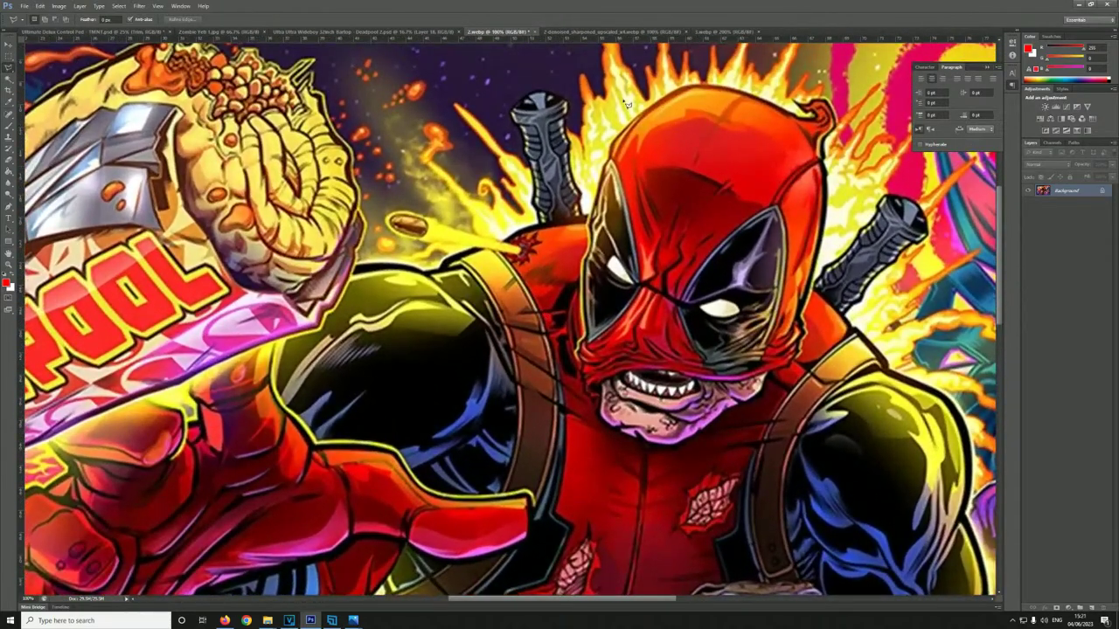
{"action": "left_click", "coordinate": [592, 35]}
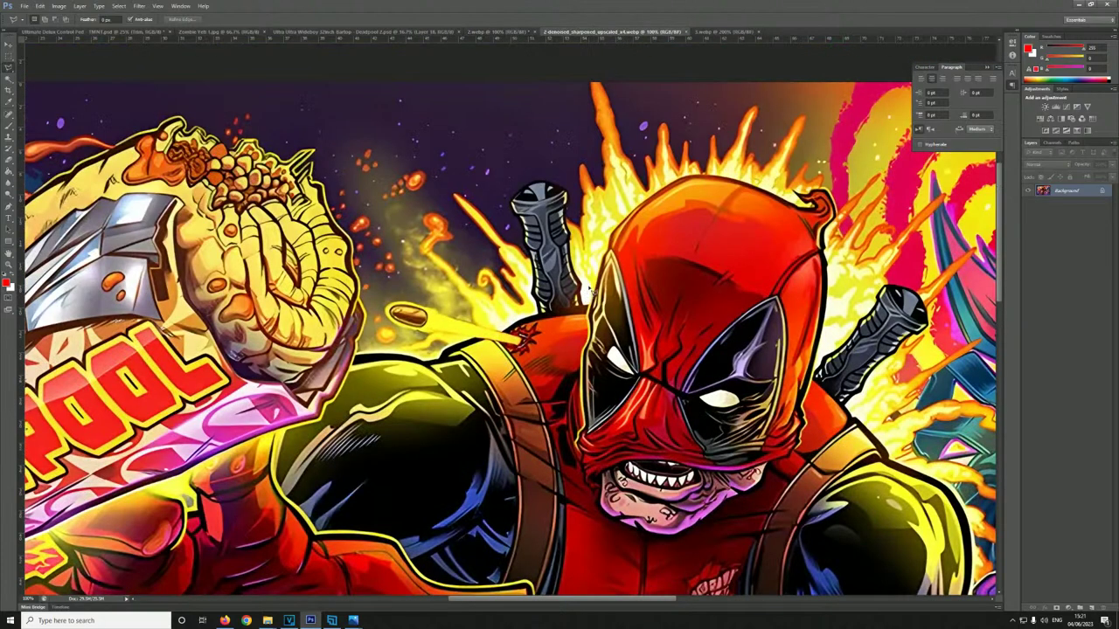
{"action": "scroll", "coordinate": [591, 288], "scroll_direction": "up", "scroll_amount": 2}
{"action": "scroll", "coordinate": [591, 287], "scroll_direction": "down", "scroll_amount": 3}
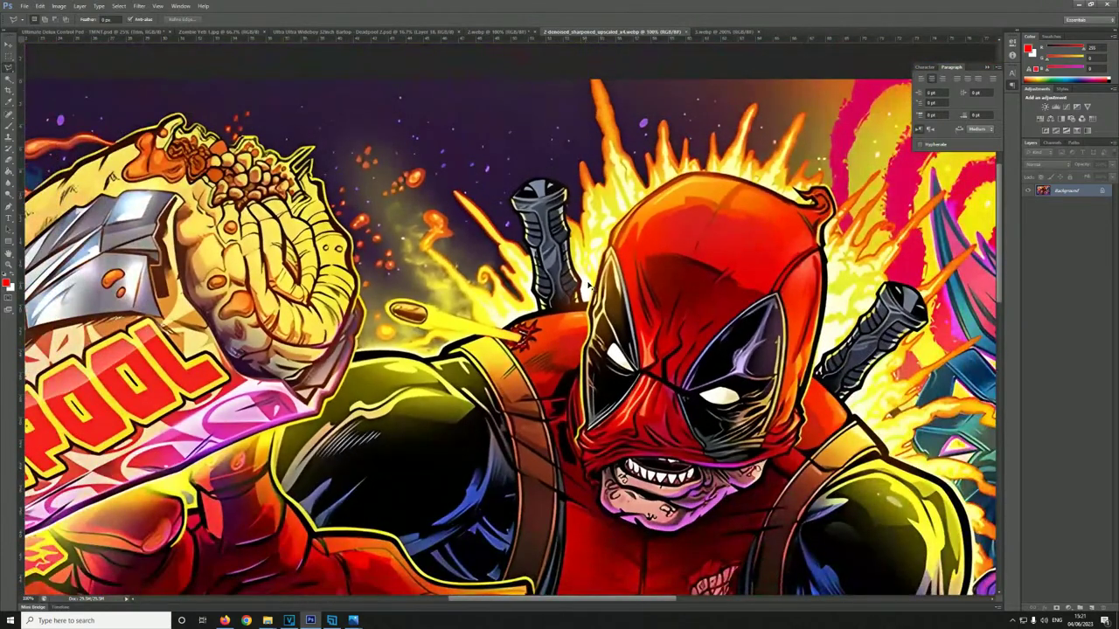
{"action": "scroll", "coordinate": [591, 287], "scroll_direction": "up", "scroll_amount": 2}
{"action": "scroll", "coordinate": [705, 310], "scroll_direction": "down", "scroll_amount": 2}
{"action": "scroll", "coordinate": [705, 310], "scroll_direction": "down", "scroll_amount": 2}
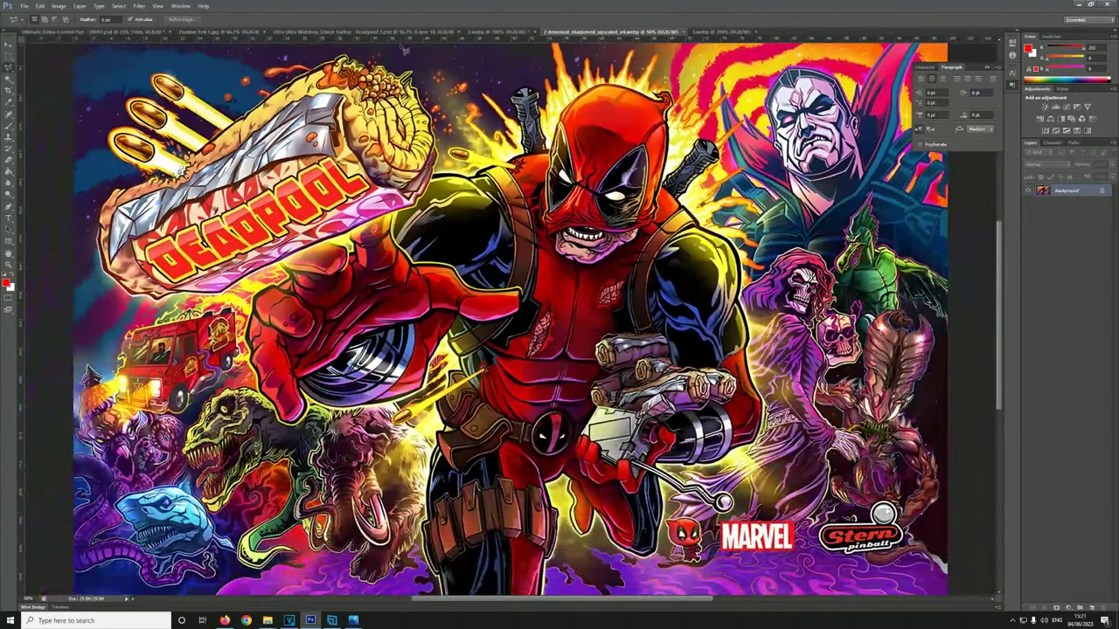
- Inspect both side panels of the Deadpool cabinet artwork PSD at 33.3%, and bring up the two source images they use
{"action": "left_click", "coordinate": [384, 33]}
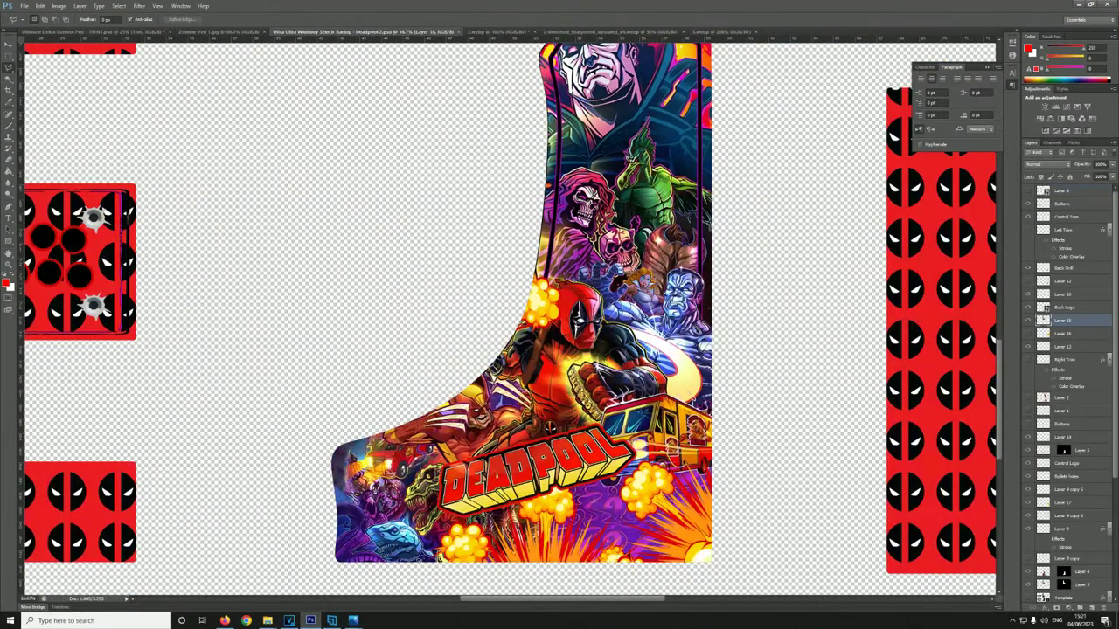
{"action": "scroll", "coordinate": [632, 278], "scroll_direction": "up", "scroll_amount": 1}
{"action": "scroll", "coordinate": [632, 278], "scroll_direction": "down", "scroll_amount": 5}
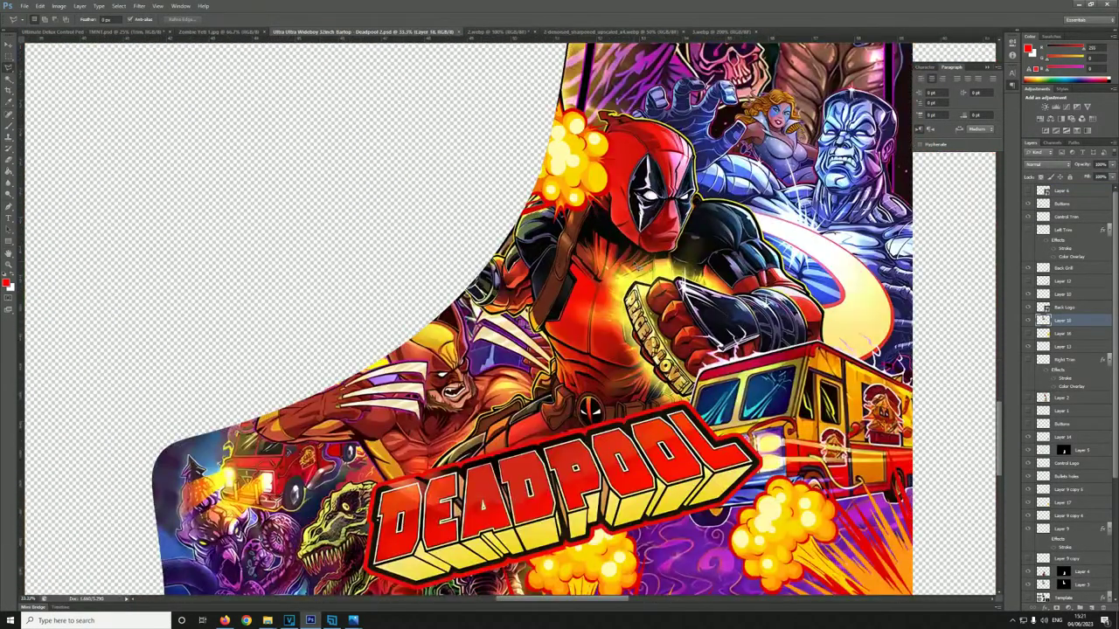
{"action": "scroll", "coordinate": [513, 297], "scroll_direction": "up", "scroll_amount": 1}
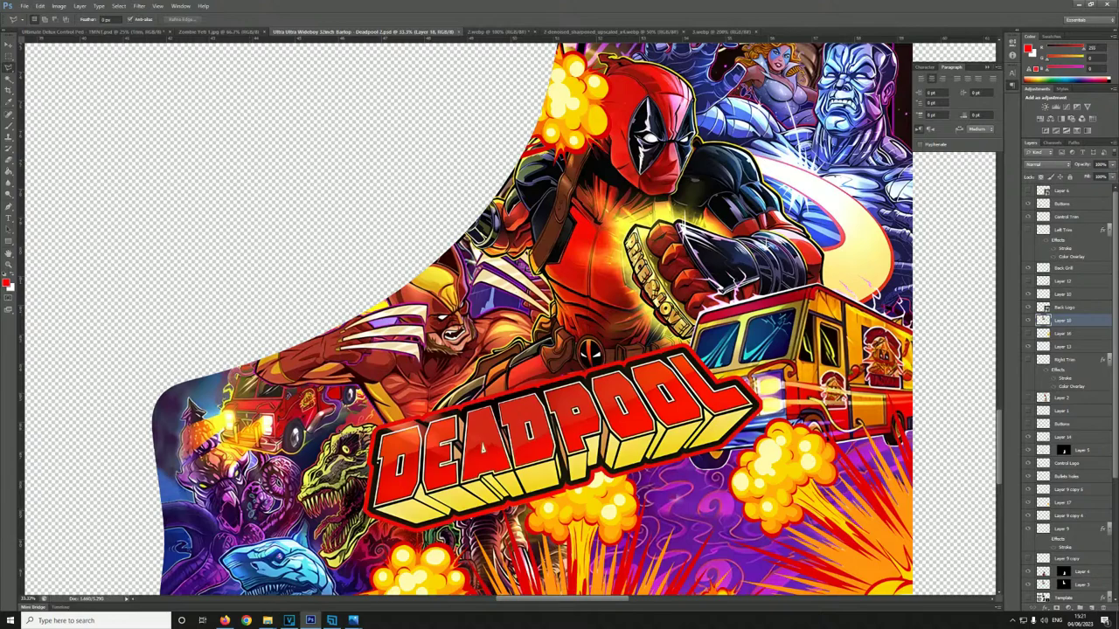
{"action": "scroll", "coordinate": [343, 434], "scroll_direction": "down", "scroll_amount": 3}
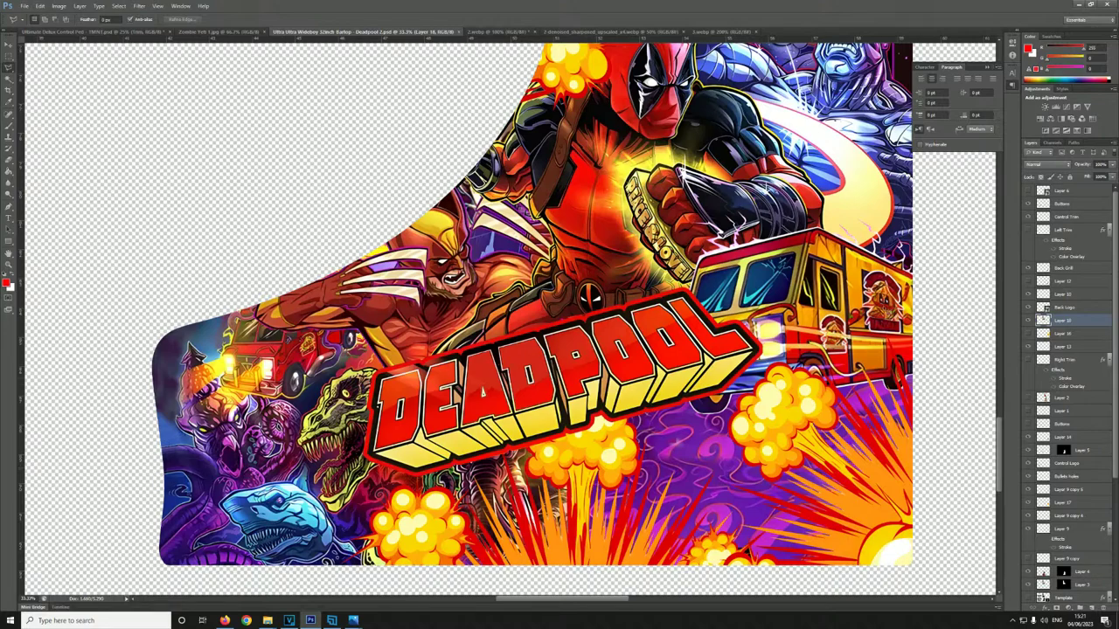
{"action": "scroll", "coordinate": [888, 311], "scroll_direction": "up", "scroll_amount": 3}
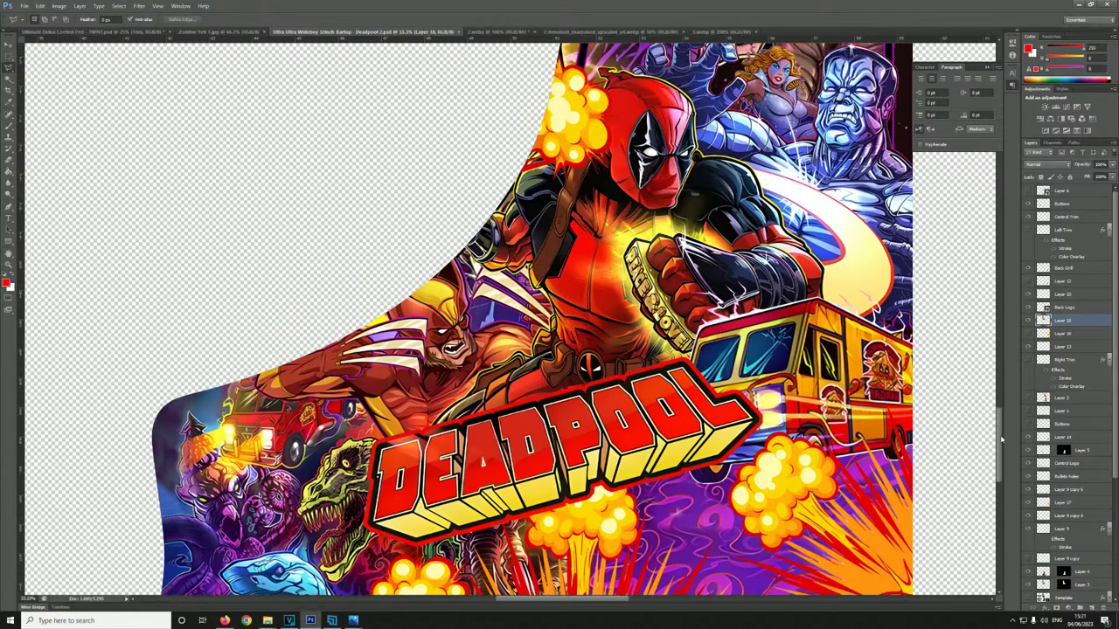
{"action": "left_click_drag", "start_coordinate": [1003, 439], "coordinate": [61, 333]}
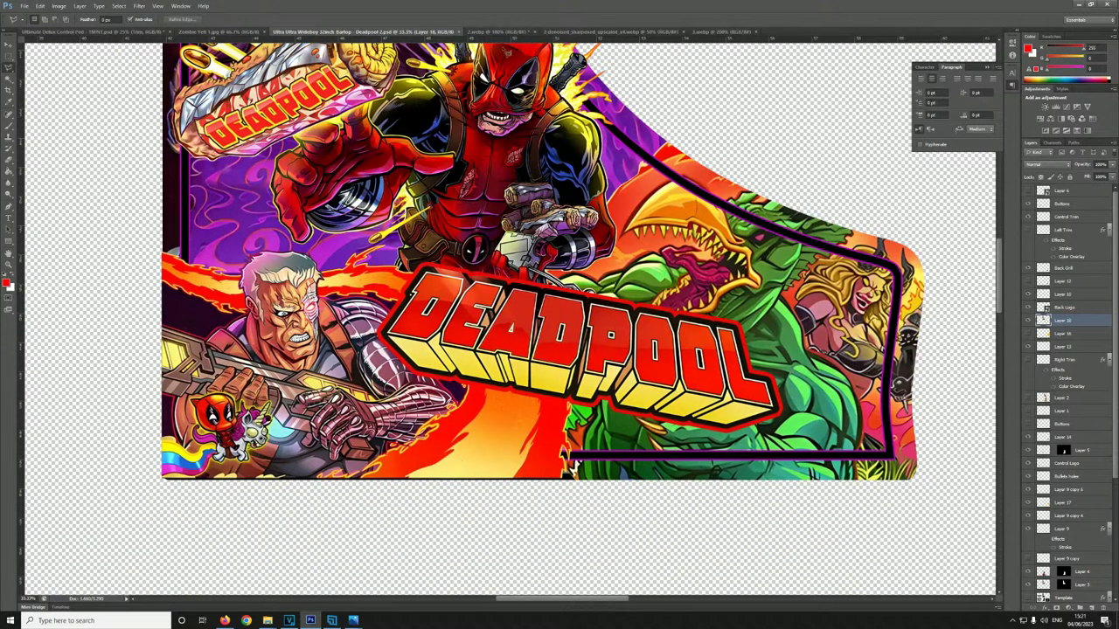
{"action": "left_click", "coordinate": [496, 32]}
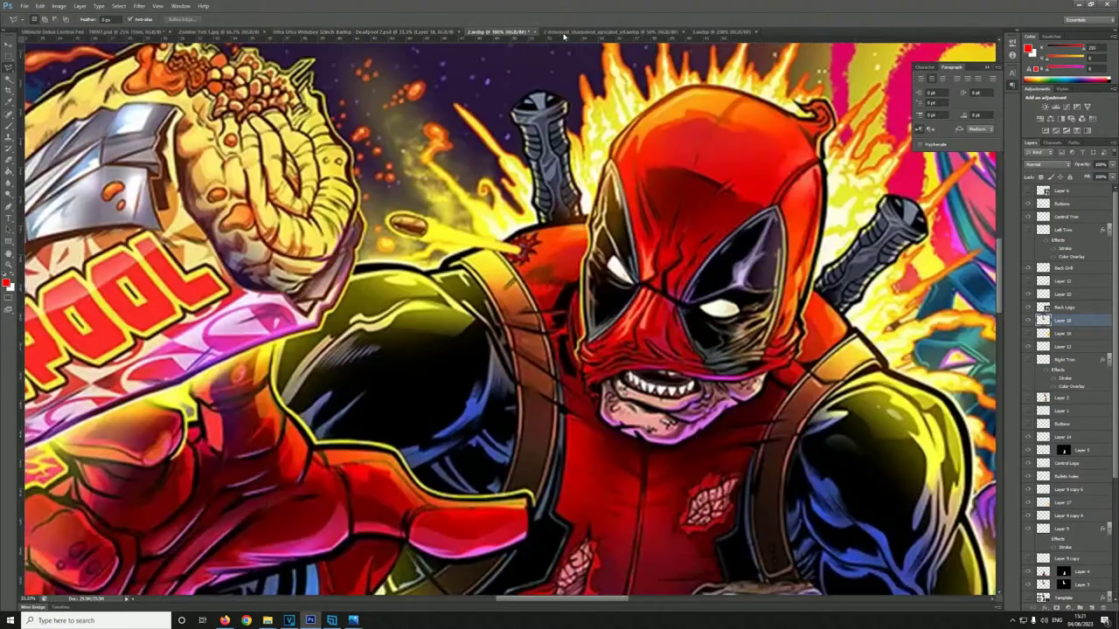
{"action": "left_click", "coordinate": [728, 32]}
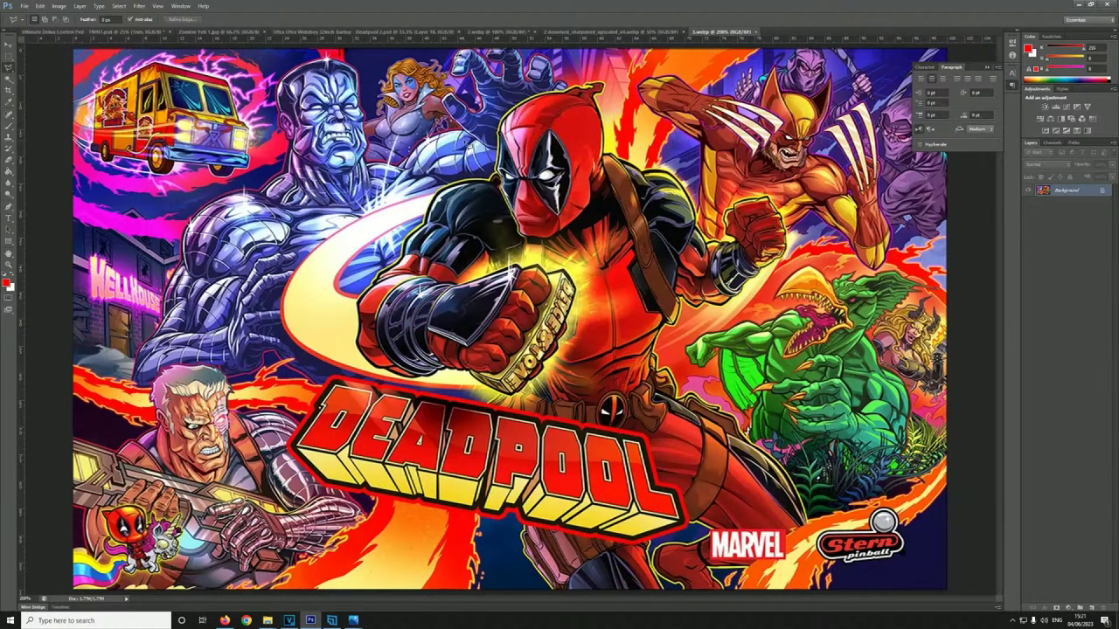
- Compare the Deadpool cabinet side panels with the source image that supplies the logo, Cable and the green dinosaur
{"action": "left_click", "coordinate": [386, 32]}
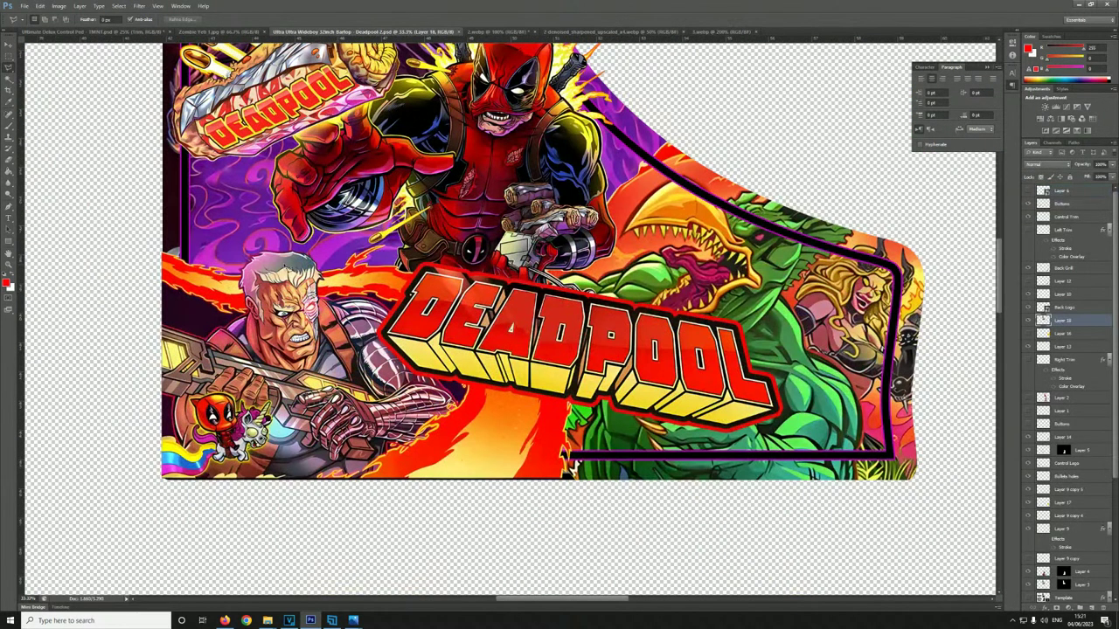
{"action": "left_click", "coordinate": [722, 33]}
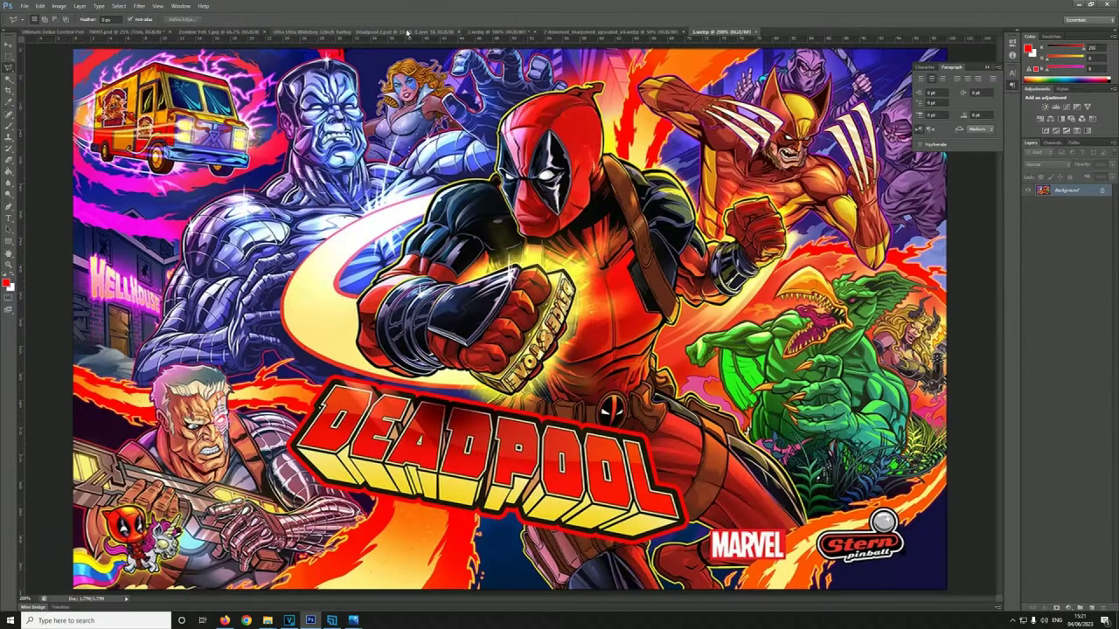
{"action": "left_click", "coordinate": [376, 32]}
{"action": "scroll", "coordinate": [595, 337], "scroll_direction": "down", "scroll_amount": 10}
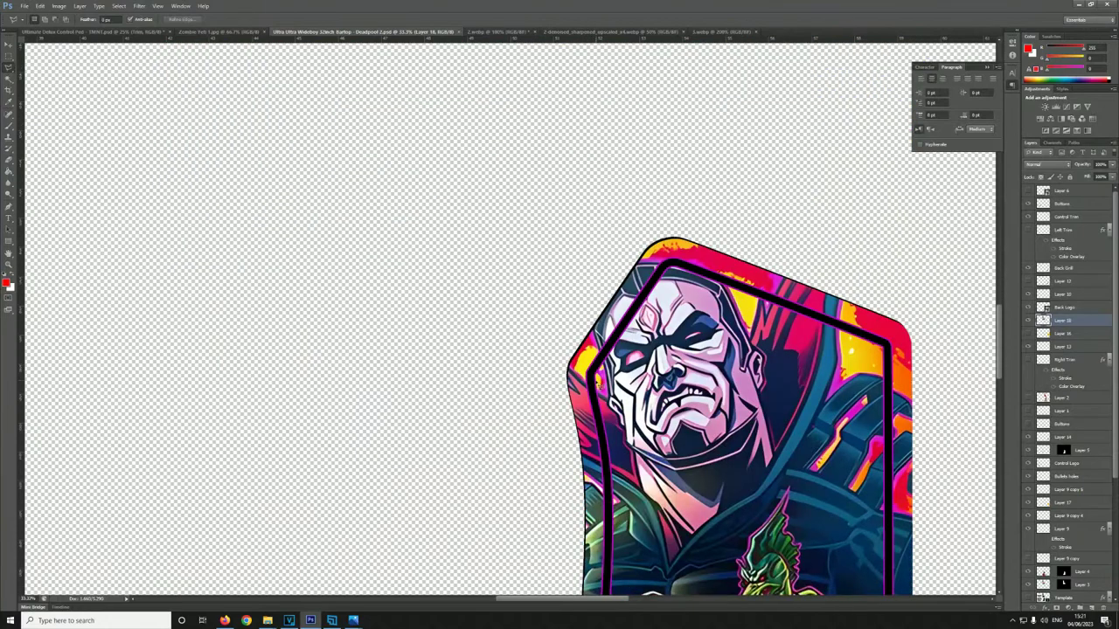
{"action": "scroll", "coordinate": [584, 369], "scroll_direction": "up", "scroll_amount": 2}
{"action": "scroll", "coordinate": [584, 369], "scroll_direction": "up", "scroll_amount": 2}
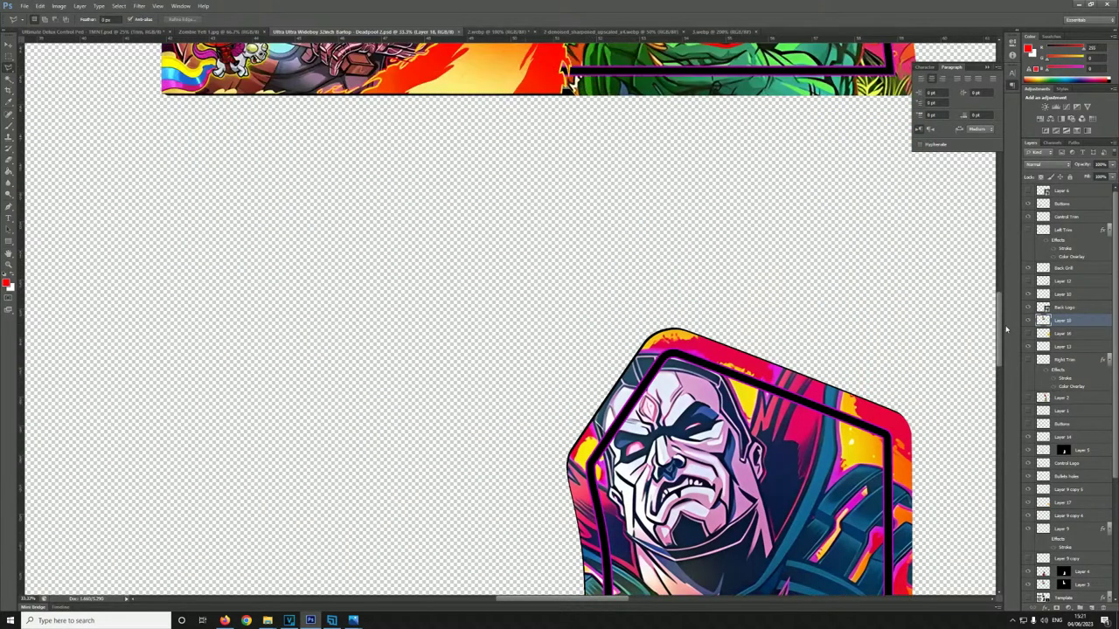
{"action": "left_click_drag", "start_coordinate": [999, 339], "coordinate": [990, 267]}
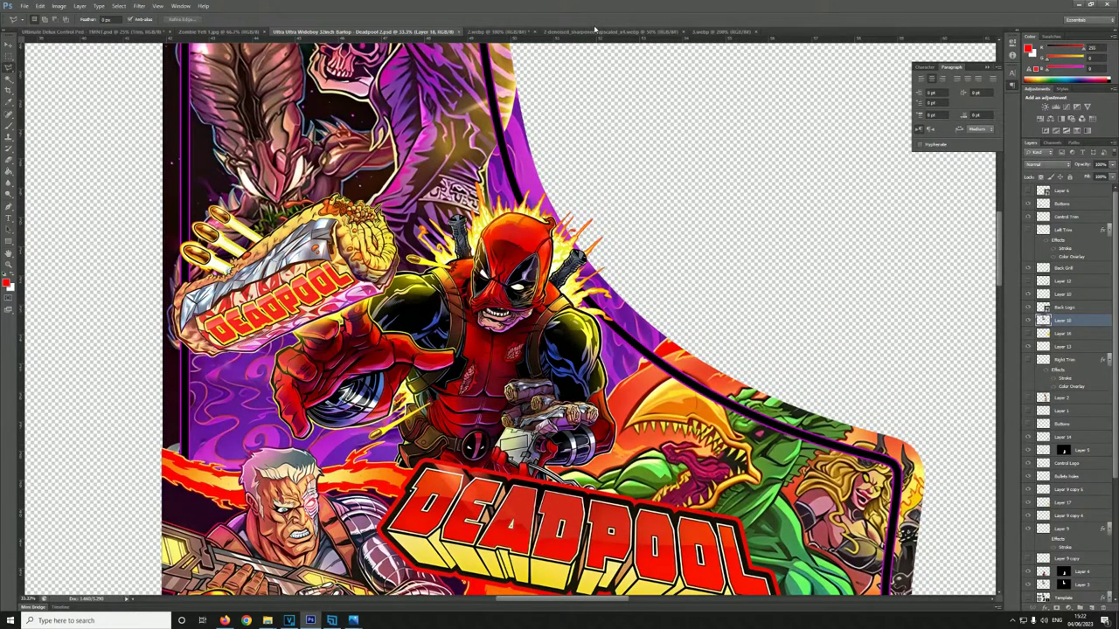
- Bring up the resized 2.webp source image and view the whole Deadpool scene at 50%
{"action": "left_click", "coordinate": [501, 33]}
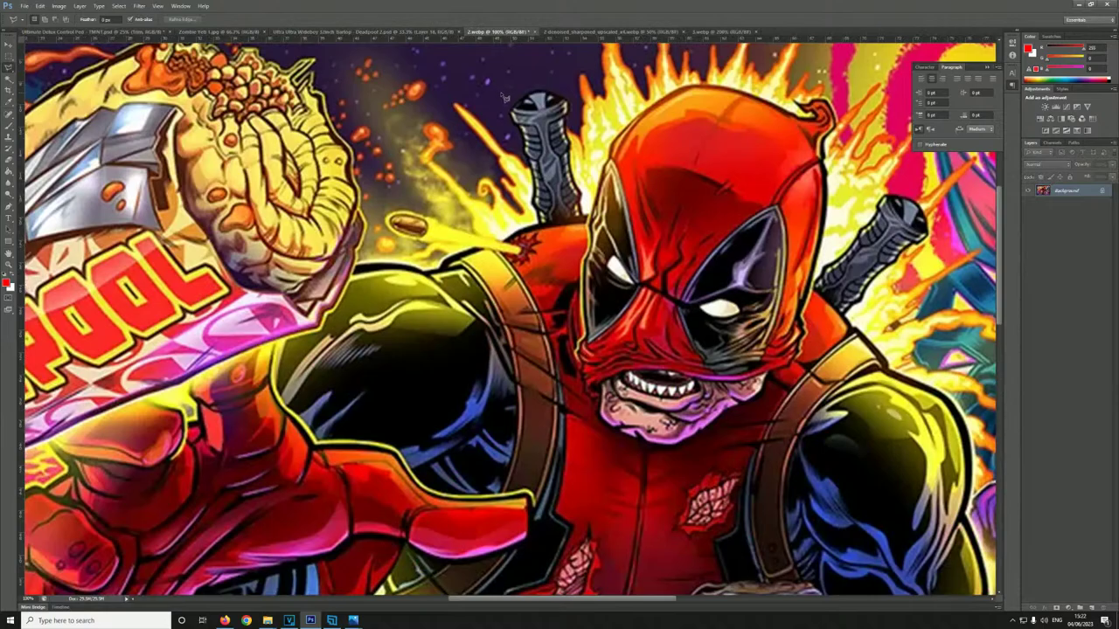
{"action": "key", "text": "ctrl+minus"}
{"action": "key", "text": "ctrl+minus"}
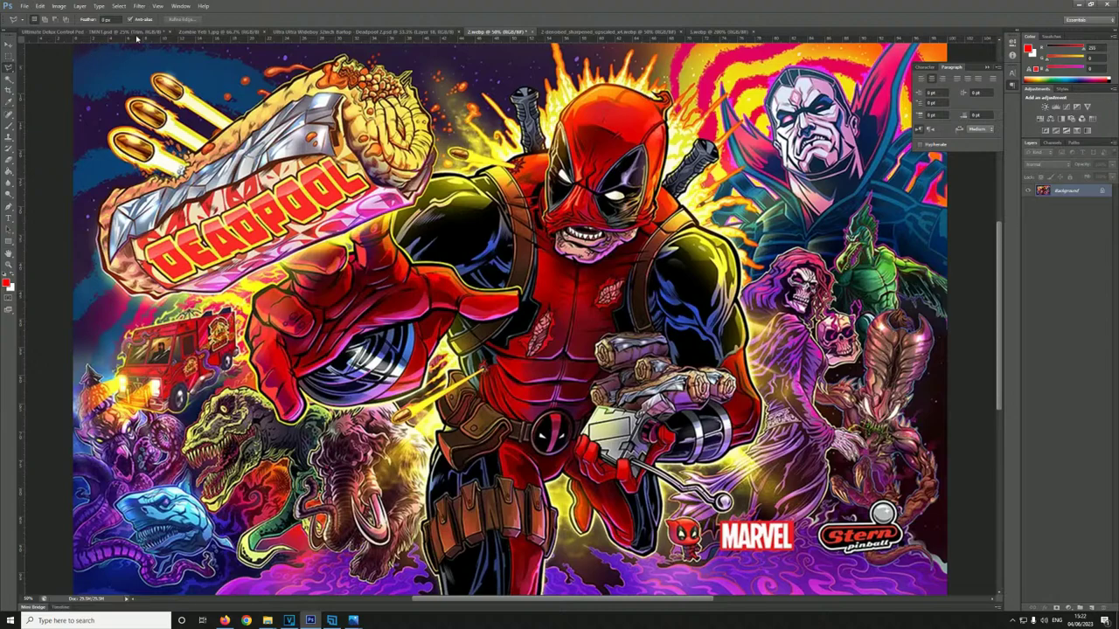
- Inspect the turtle characters in Zombie Yeti 1.jpg at 200%, and return the image to 100%
{"action": "left_click", "coordinate": [225, 33]}
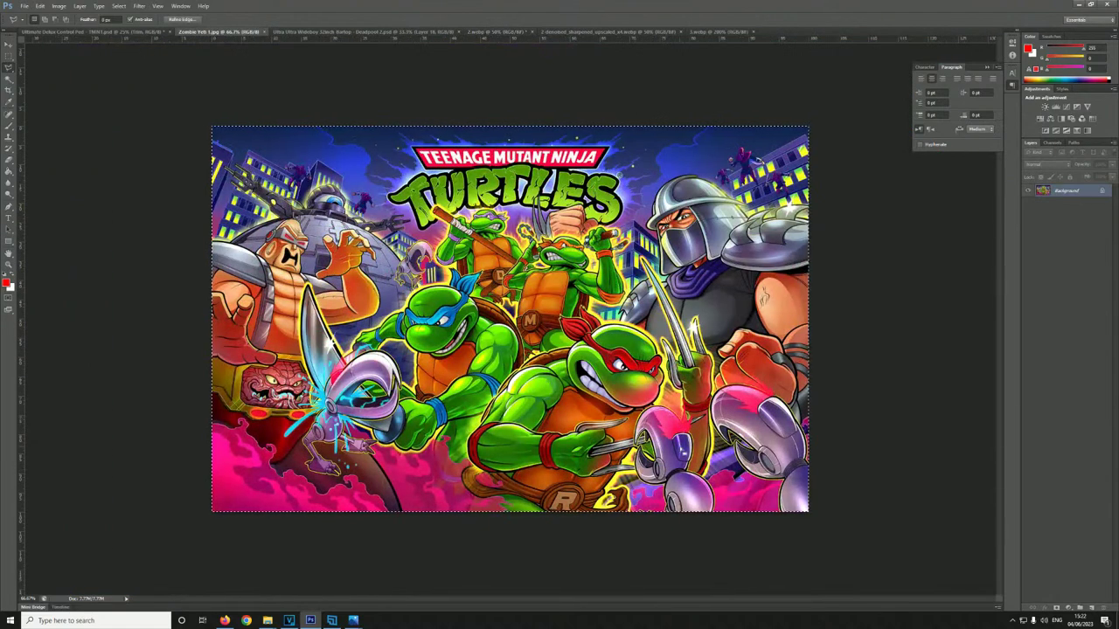
{"action": "key", "text": "ctrl+plus"}
{"action": "key", "text": "ctrl+plus"}
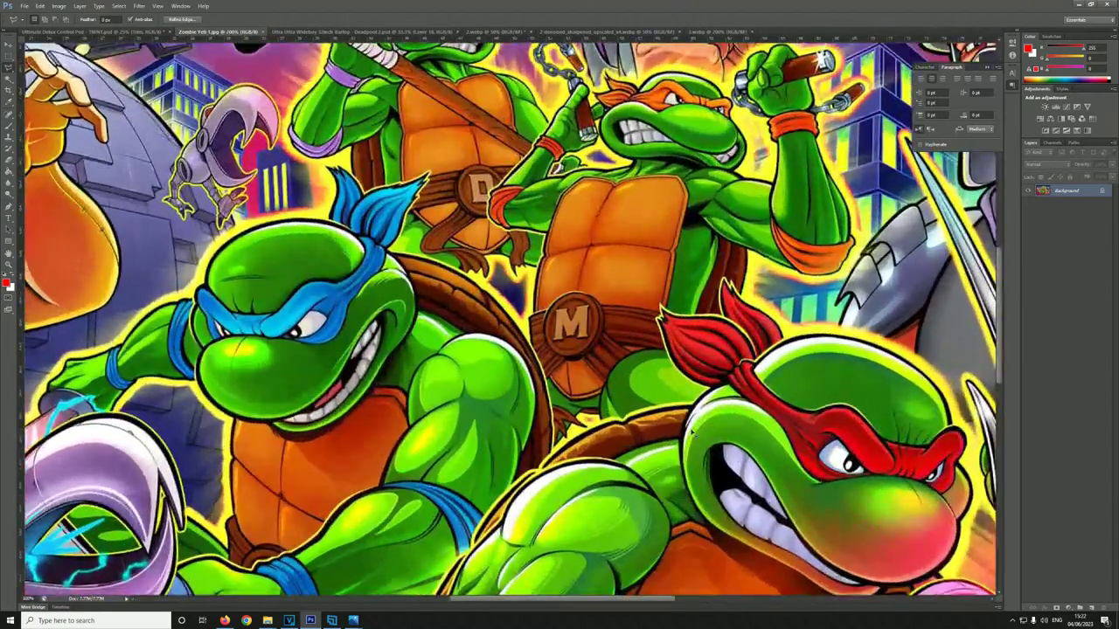
{"action": "key", "text": "ctrl+minus"}
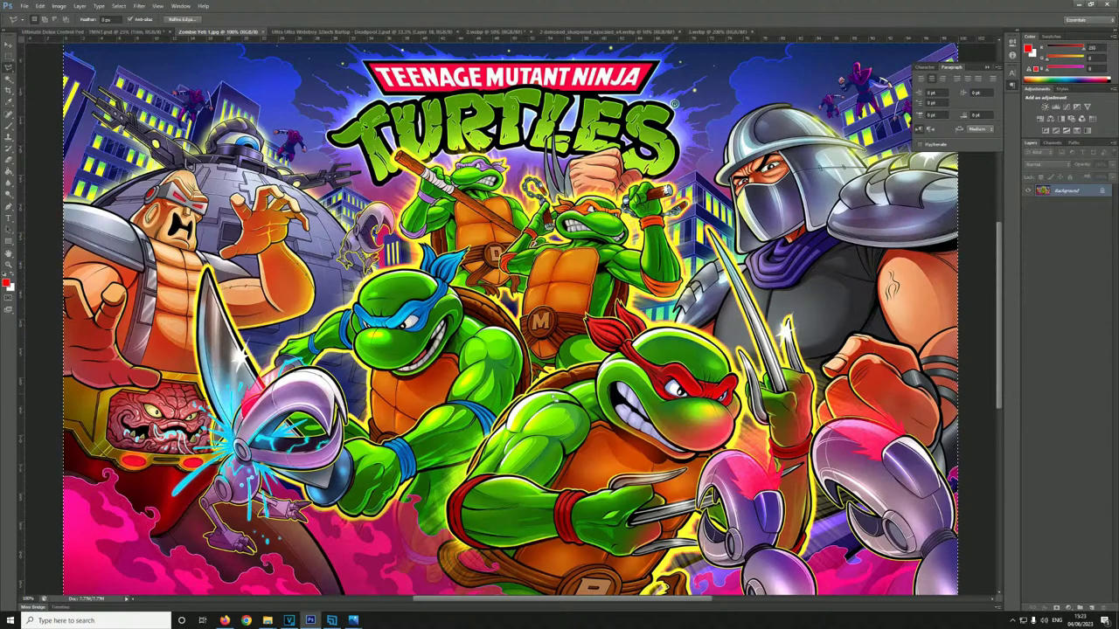
- Examine how the turtles image is used in the TMNT cabinet artwork PSD, viewing the side panel at 12.5% and then 33.3%
{"action": "left_click", "coordinate": [87, 32]}
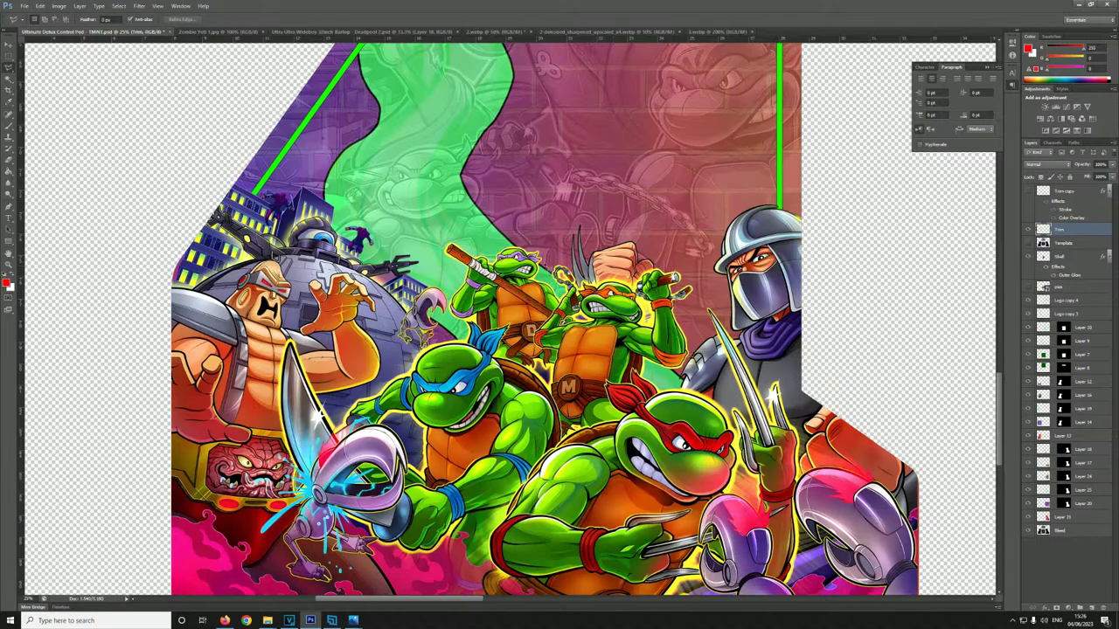
{"action": "mouse_move", "coordinate": [331, 621]}
{"action": "key", "text": "ctrl+minus"}
{"action": "key", "text": "ctrl+minus"}
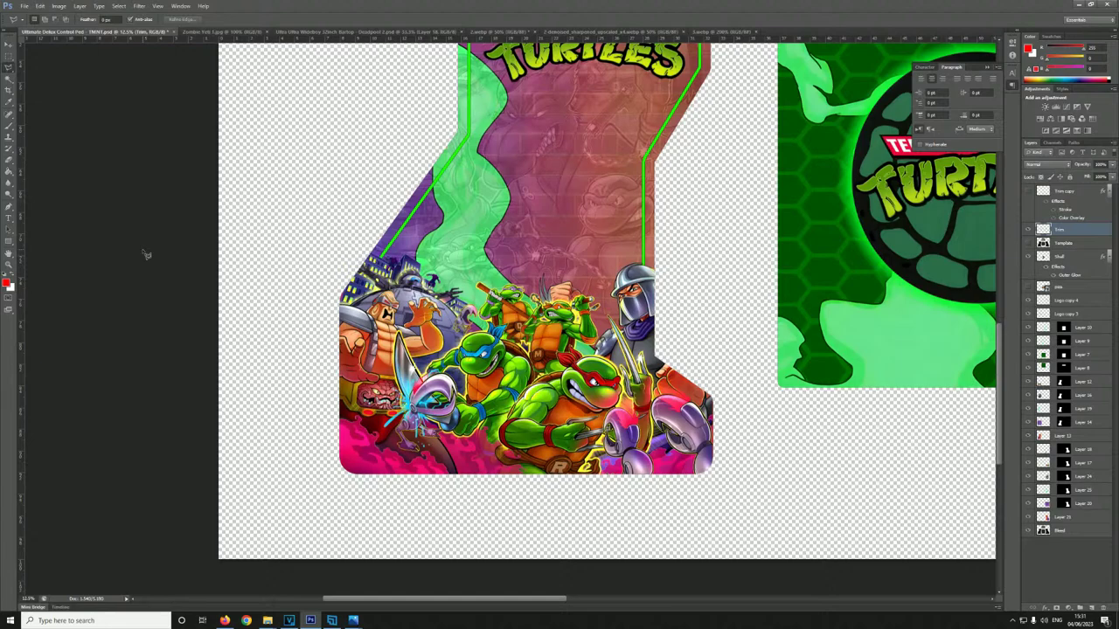
{"action": "key", "text": "ctrl+plus"}
{"action": "key", "text": "ctrl+plus"}
{"action": "key", "text": "ctrl+plus"}
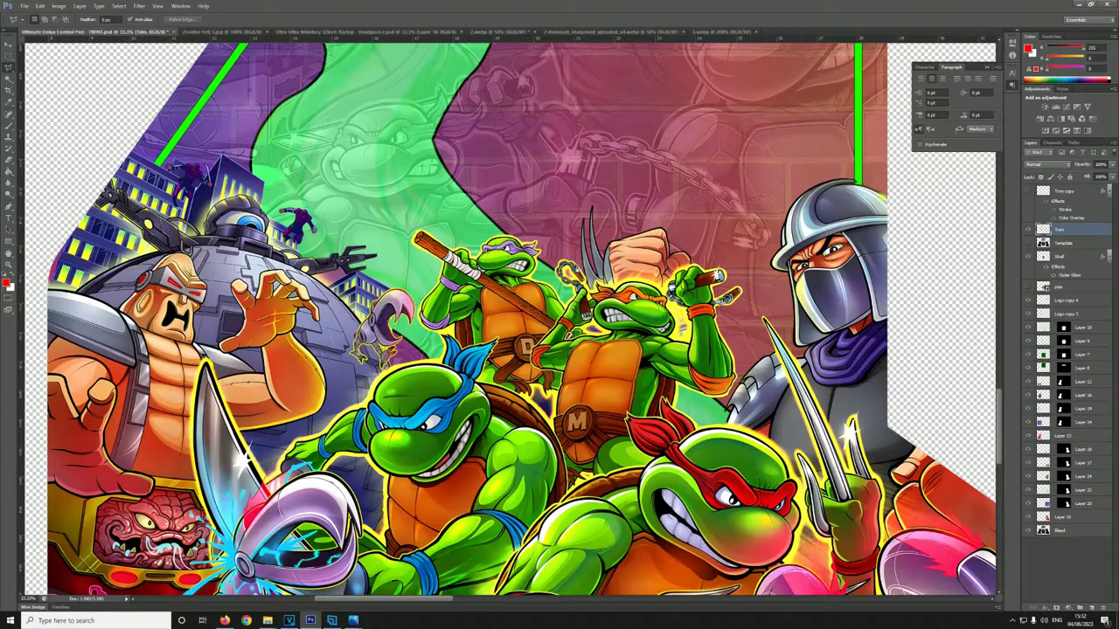
- Inspect the TMNT side panel between its lower edge and the faded brick background above the characters at 33.3%
{"action": "scroll", "coordinate": [973, 446], "scroll_direction": "up", "scroll_amount": 5}
{"action": "scroll", "coordinate": [979, 449], "scroll_direction": "down", "scroll_amount": 12}
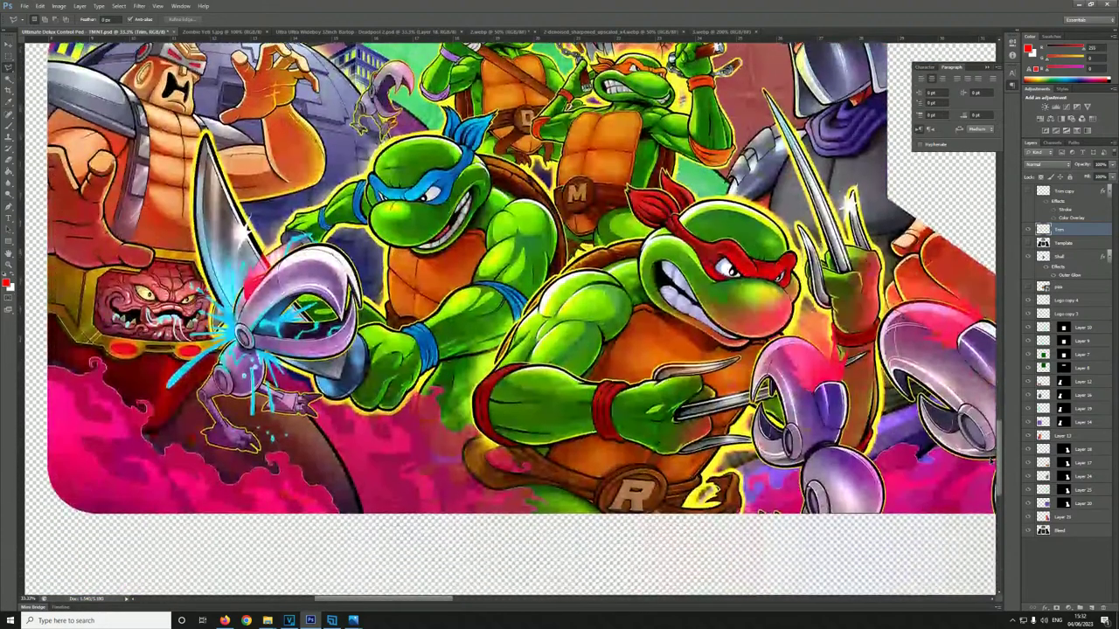
{"action": "scroll", "coordinate": [991, 454], "scroll_direction": "up", "scroll_amount": 1}
{"action": "scroll", "coordinate": [988, 411], "scroll_direction": "up", "scroll_amount": 10}
{"action": "scroll", "coordinate": [986, 419], "scroll_direction": "down", "scroll_amount": 8}
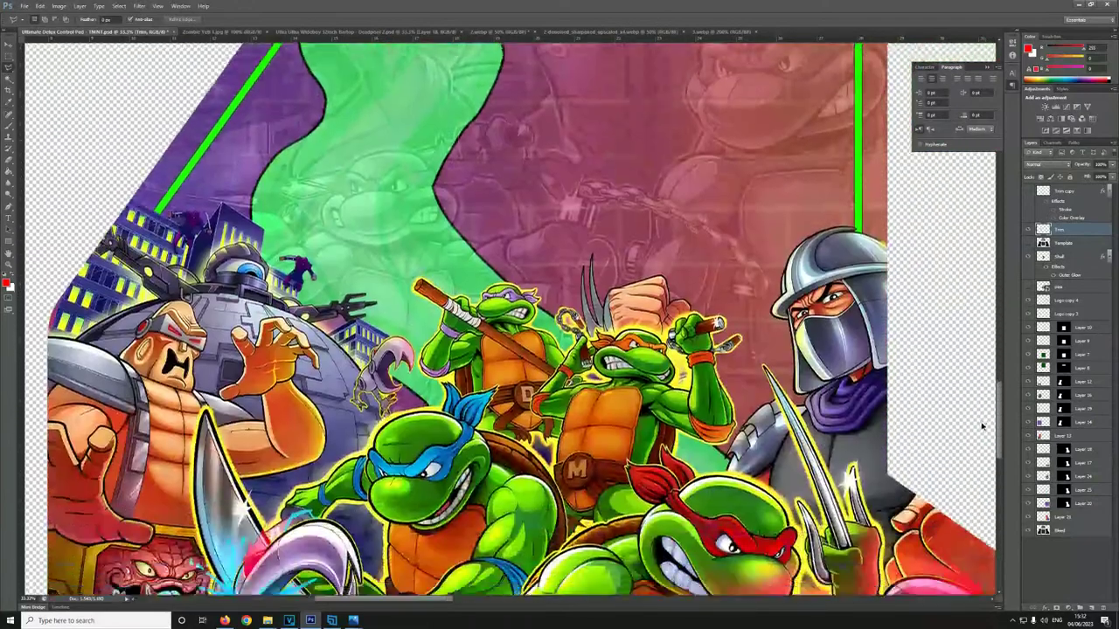